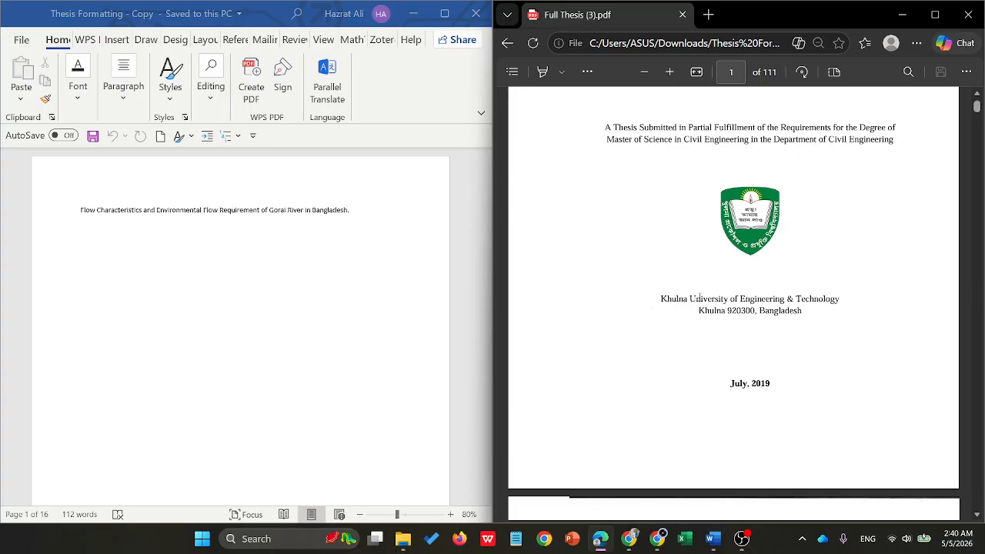
- Examine the sample thesis PDF's page order and page numbering, from the cover and front matter through Chapter I to the last page
scroll(784, 252, up, 3)
scroll(784, 252, down, 2)
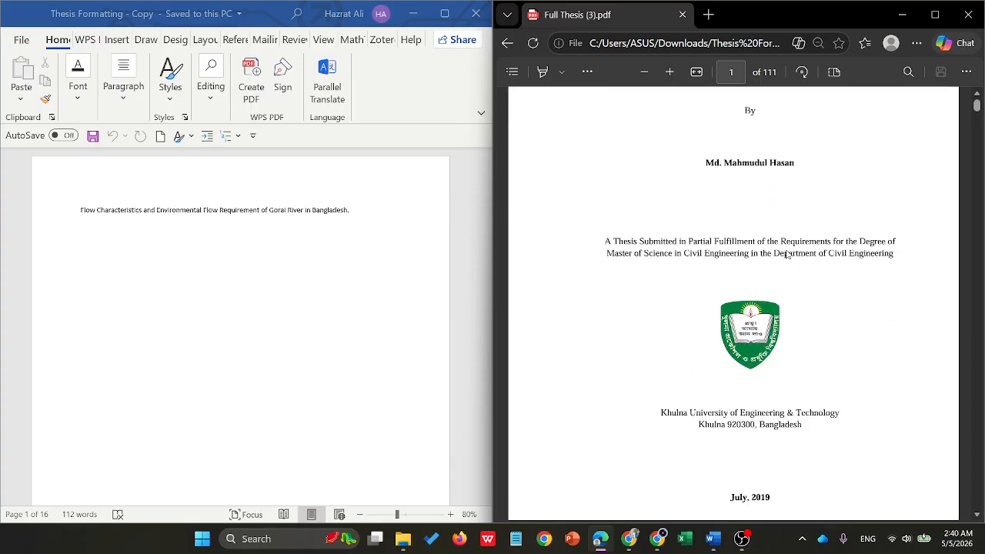
scroll(783, 246, up, 2)
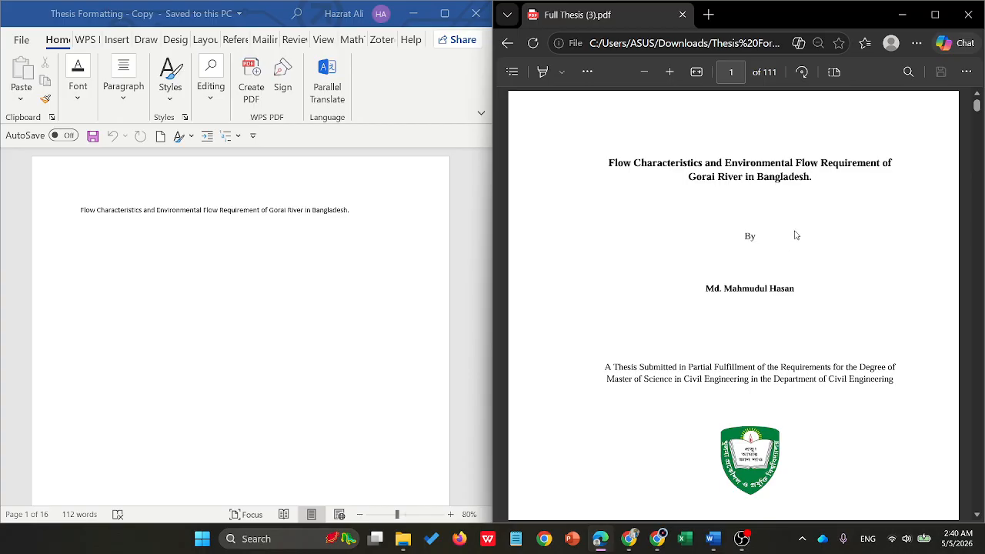
scroll(774, 177, down, 1)
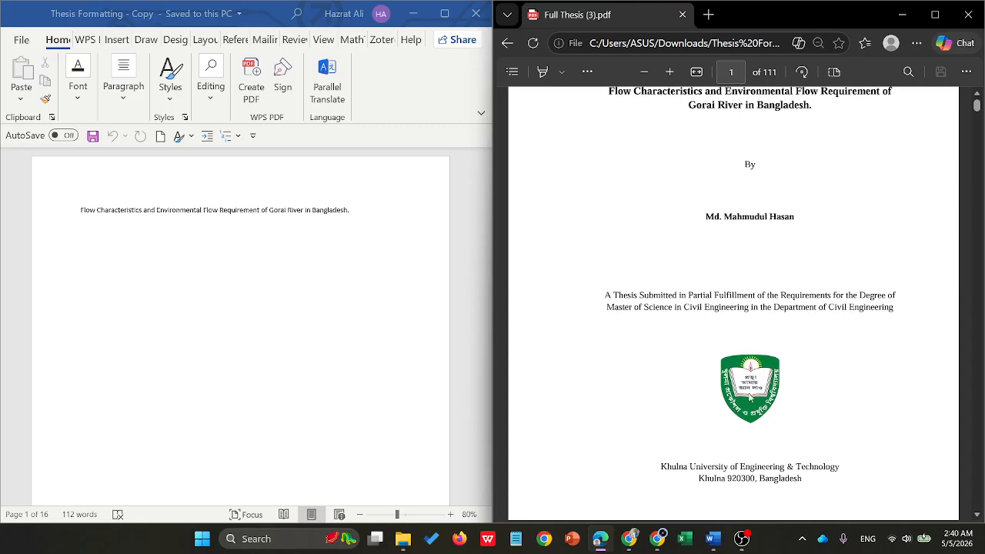
scroll(738, 169, up, 1)
scroll(700, 162, down, 4)
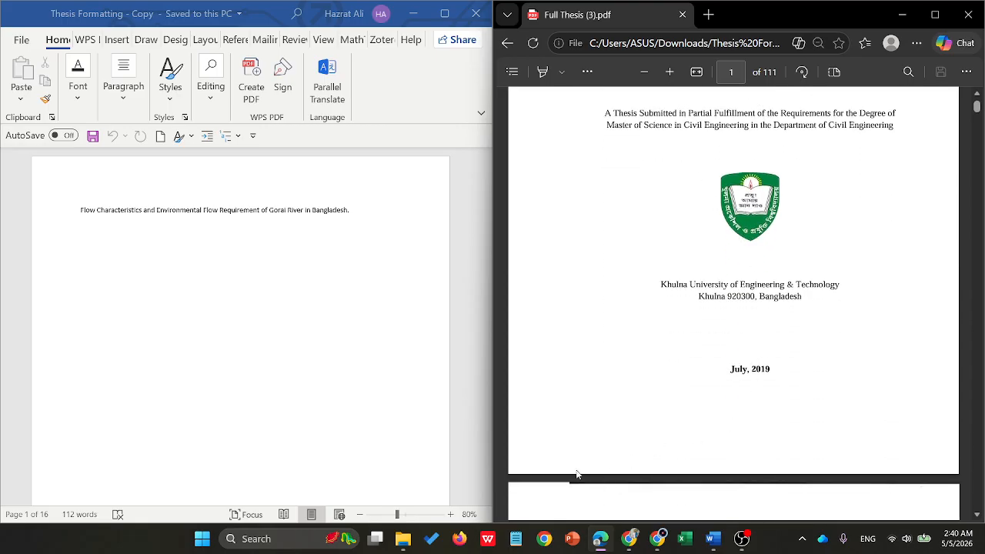
scroll(792, 456, down, 3)
scroll(792, 456, down, 3)
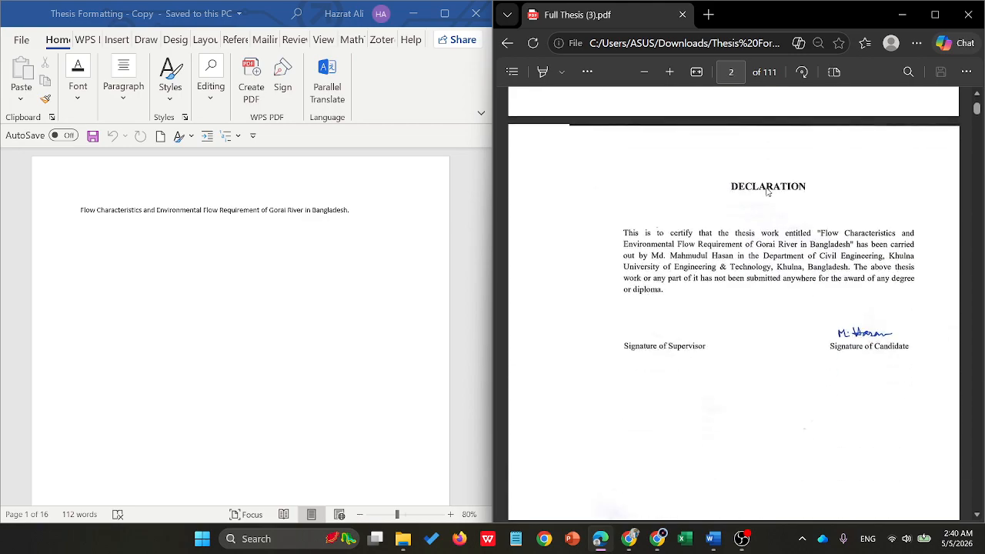
scroll(784, 196, down, 6)
scroll(771, 204, down, 20)
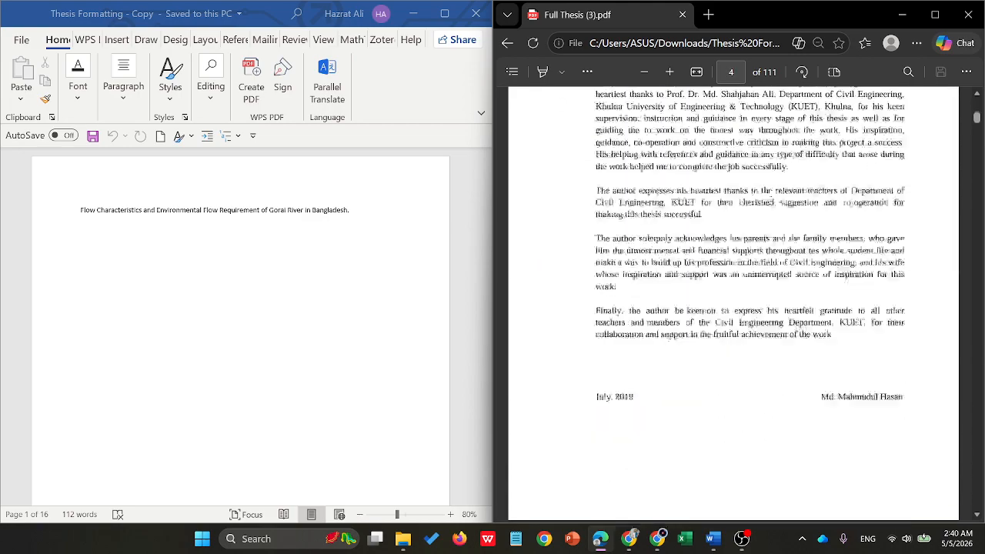
scroll(816, 303, down, 20)
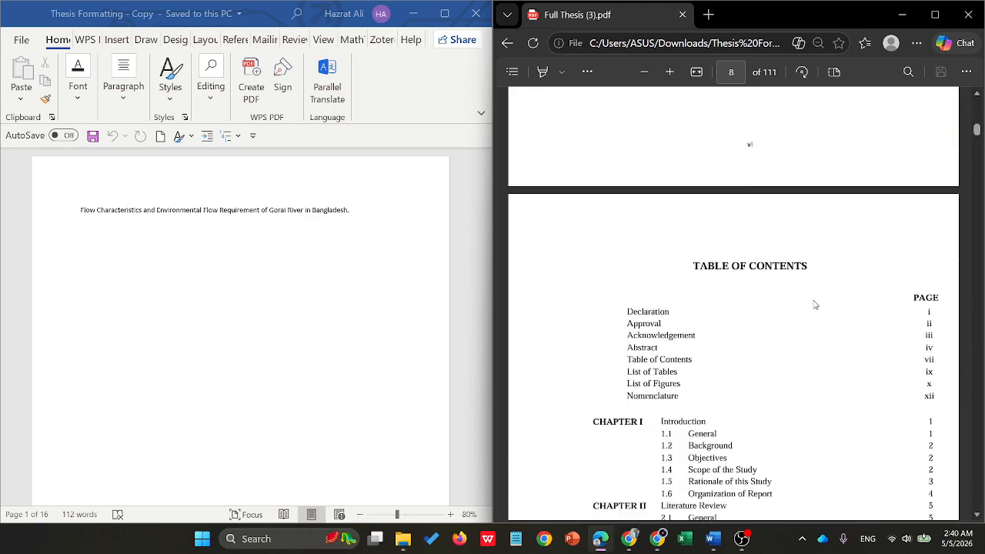
scroll(812, 304, down, 20)
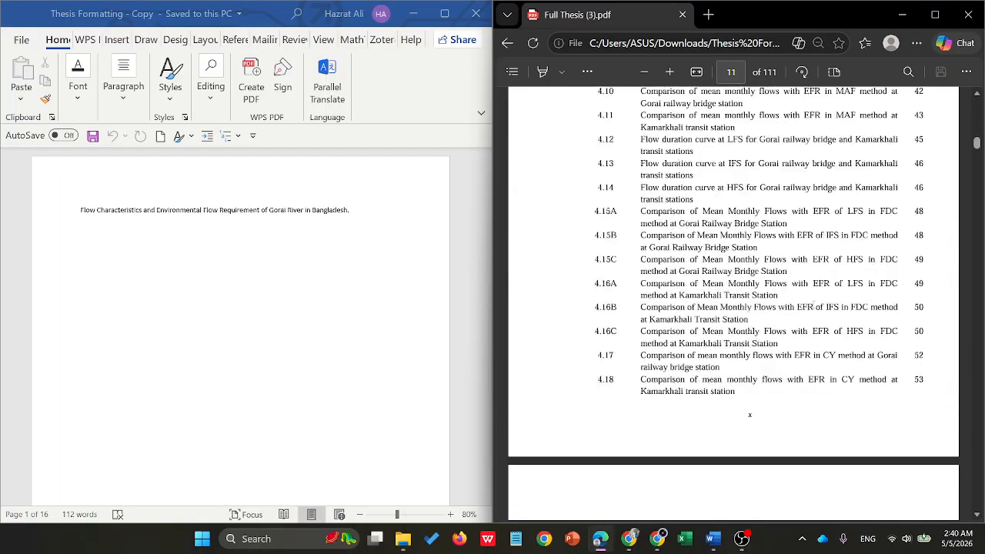
scroll(811, 320, up, 8)
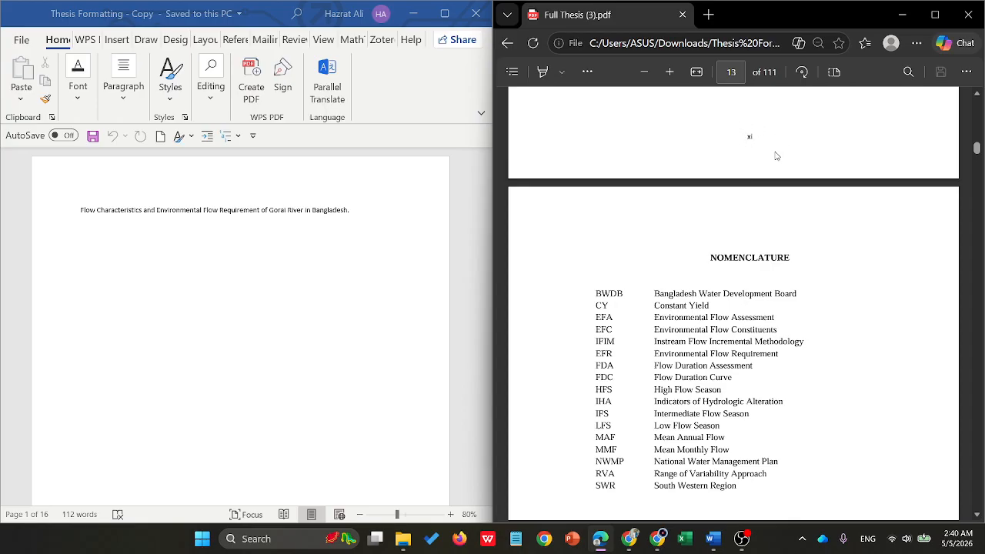
scroll(769, 185, down, 5)
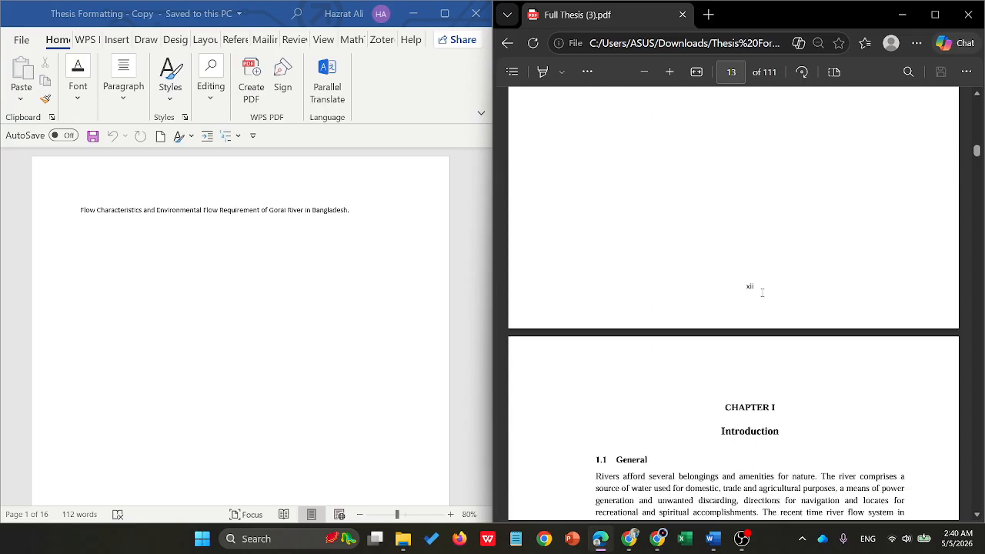
scroll(802, 437, down, 2)
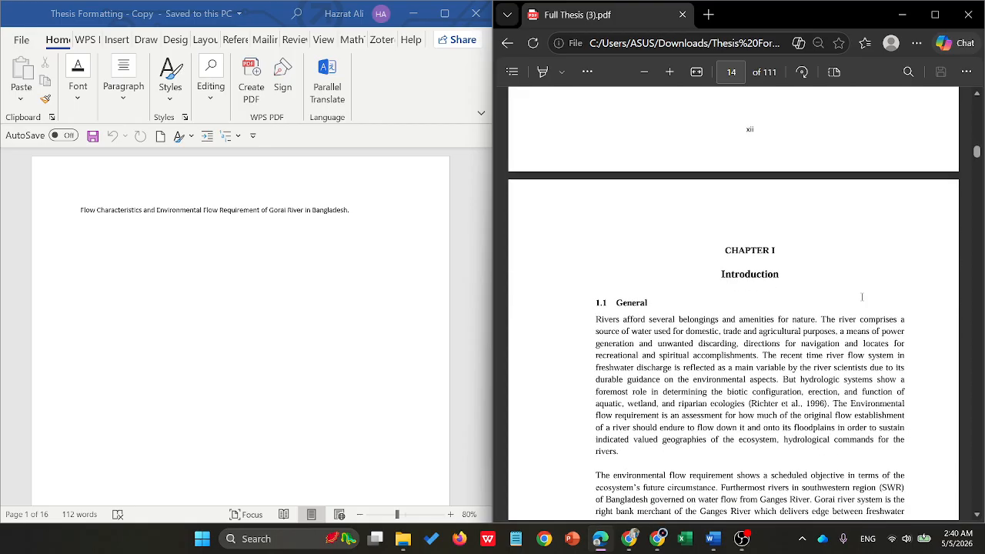
drag(974, 148, 977, 502)
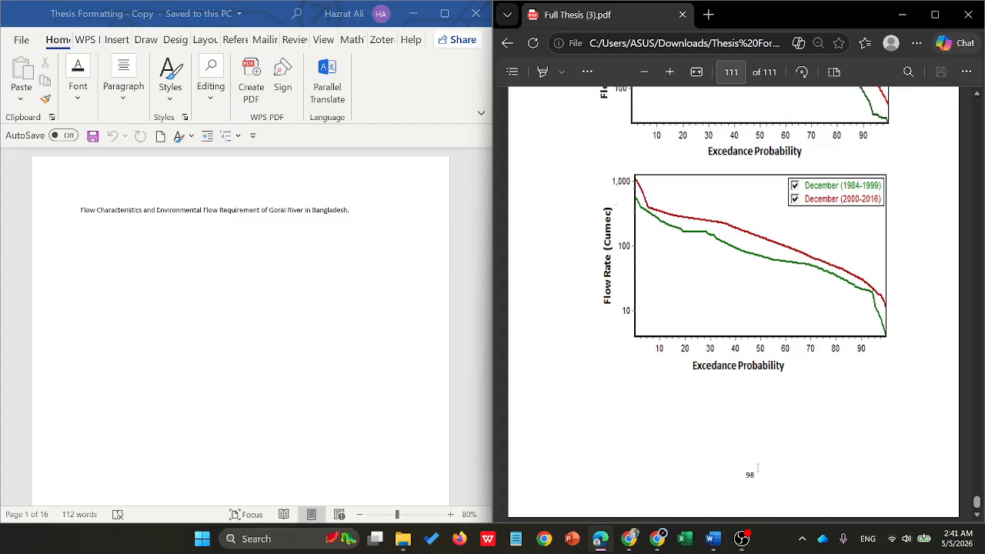
- Switch to the Word thesis document in full view and set its Normal style to Times New Roman, 12 pt
click(444, 13)
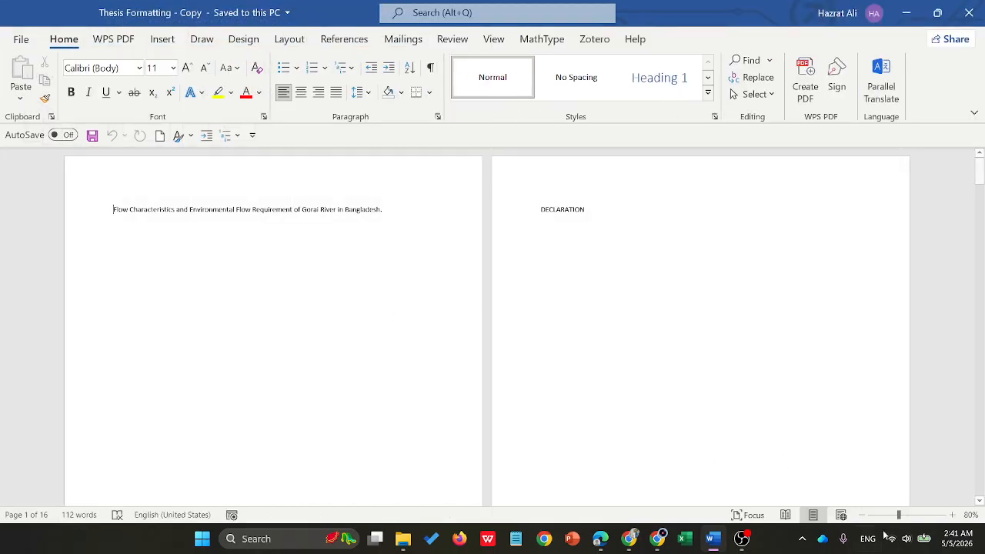
click(907, 514)
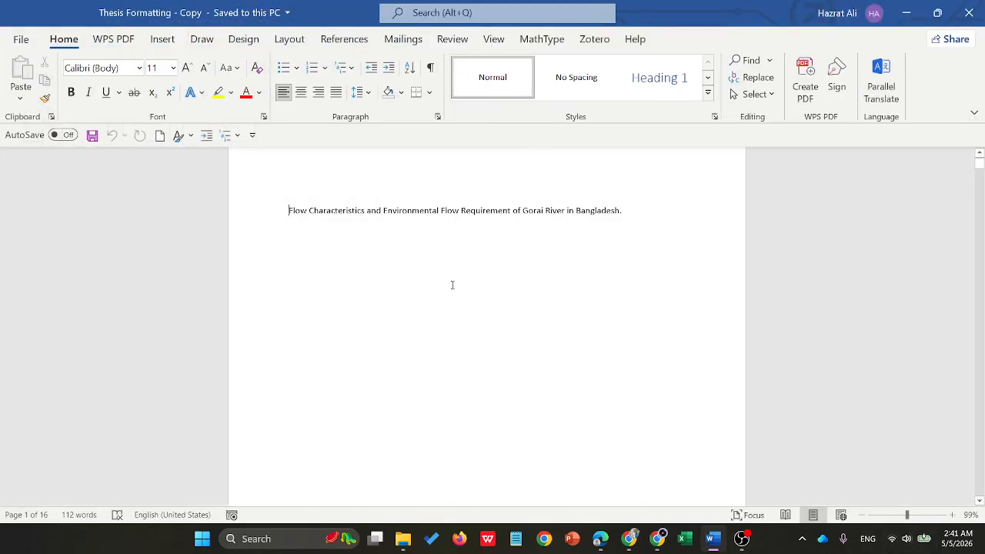
scroll(457, 283, up, 1)
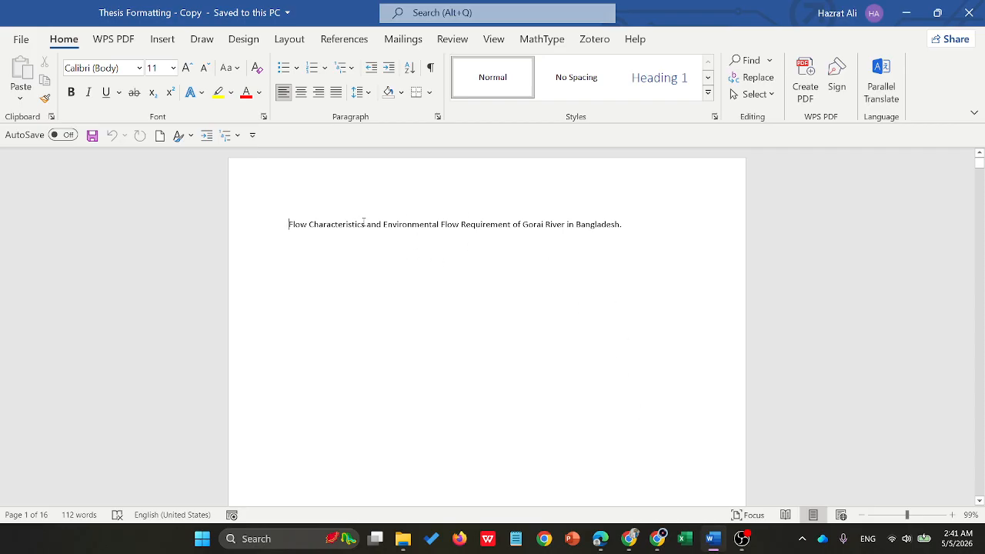
scroll(435, 235, down, 15)
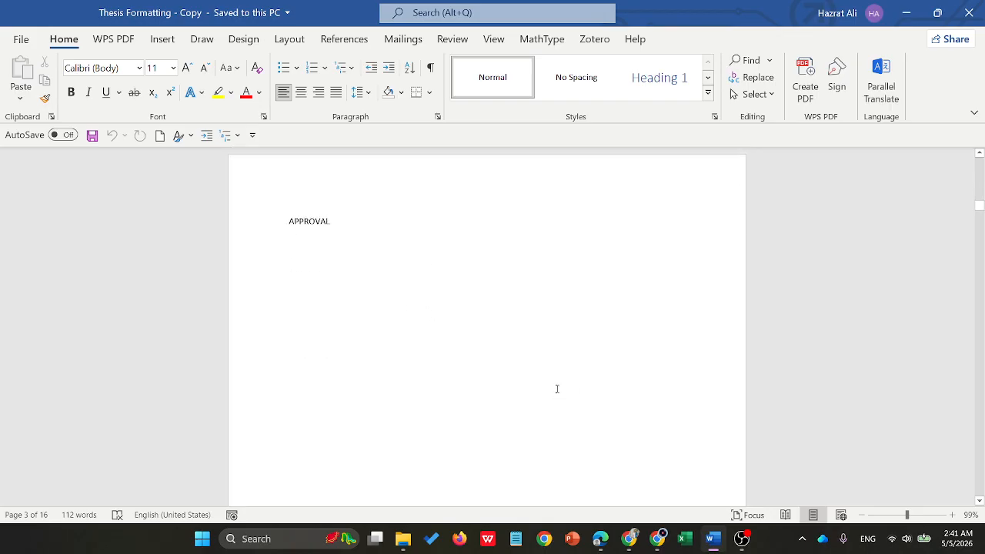
right_click(499, 69)
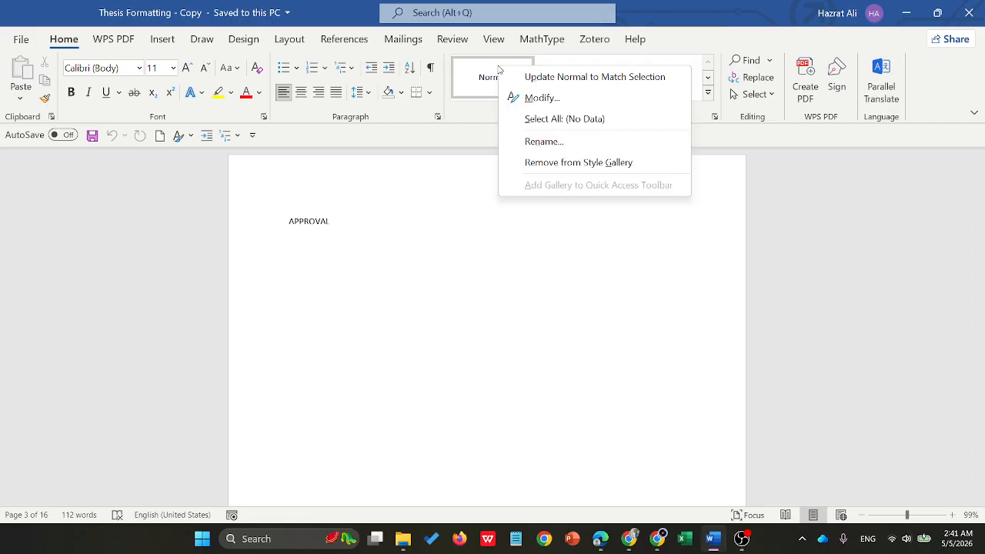
click(552, 98)
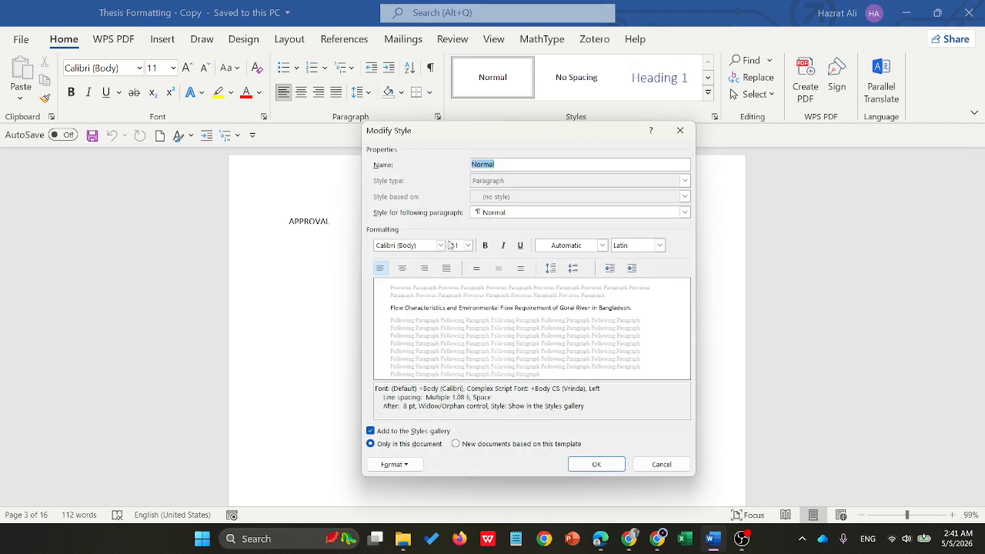
click(440, 244)
click(400, 318)
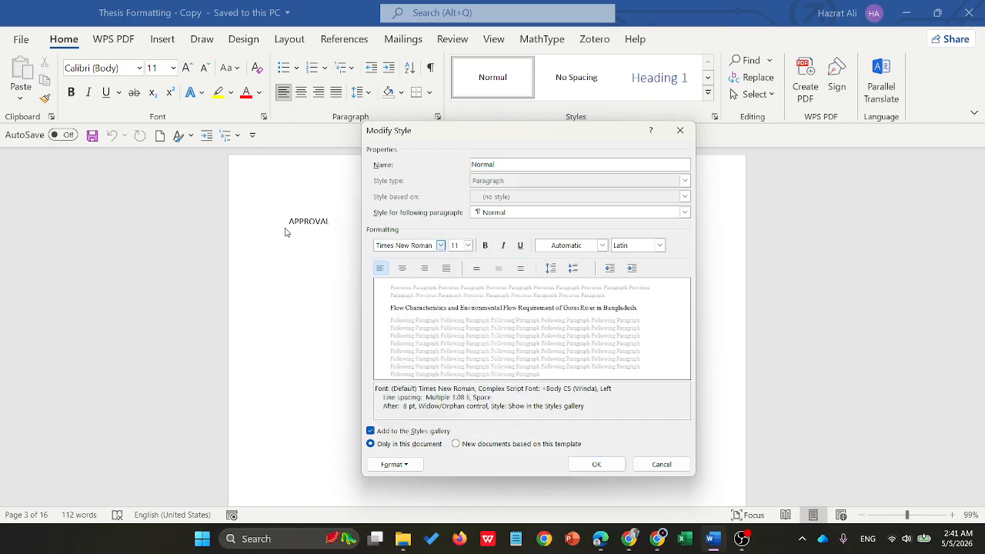
click(467, 245)
click(455, 292)
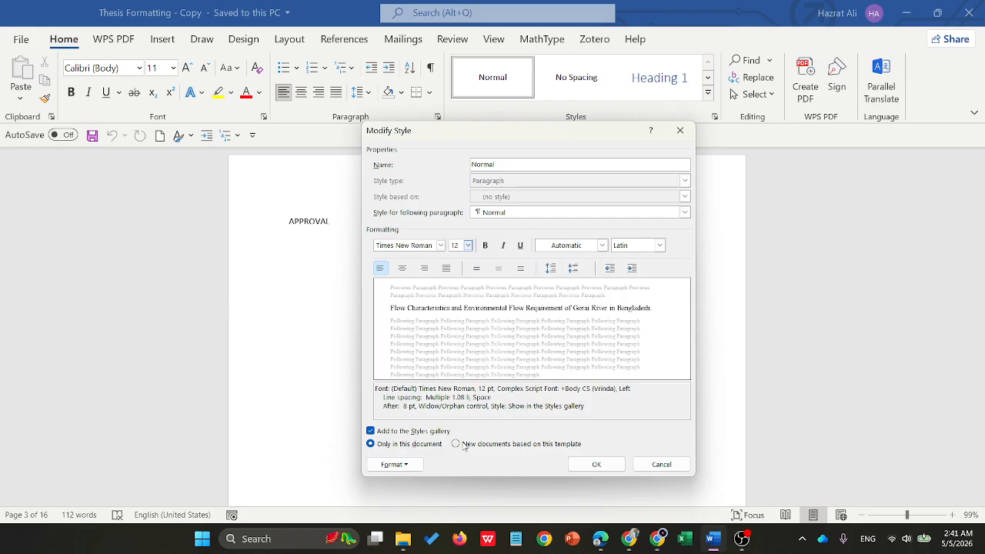
click(596, 465)
- Insert Accent Bar 1 page numbers at the bottom of the pages and return to the body text
scroll(491, 313, up, 20)
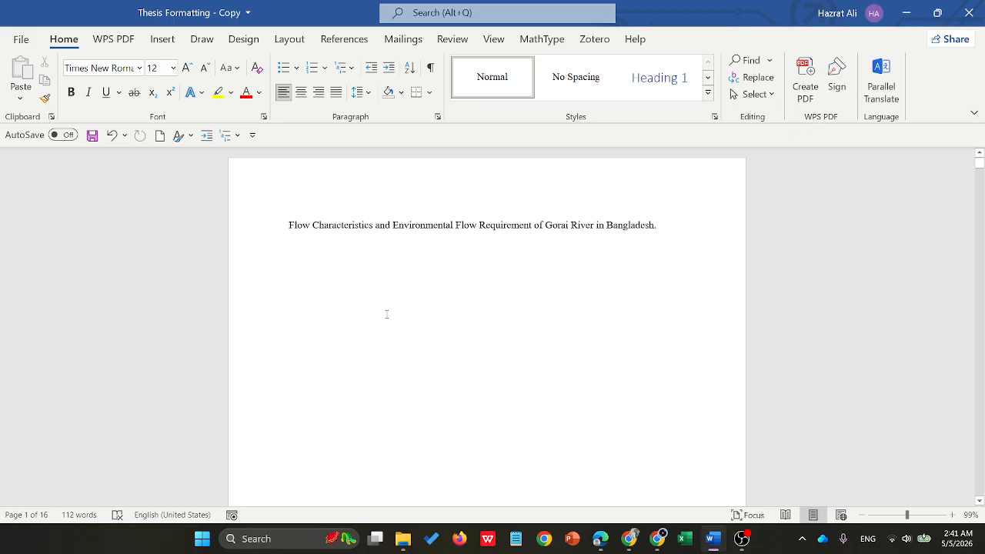
click(162, 40)
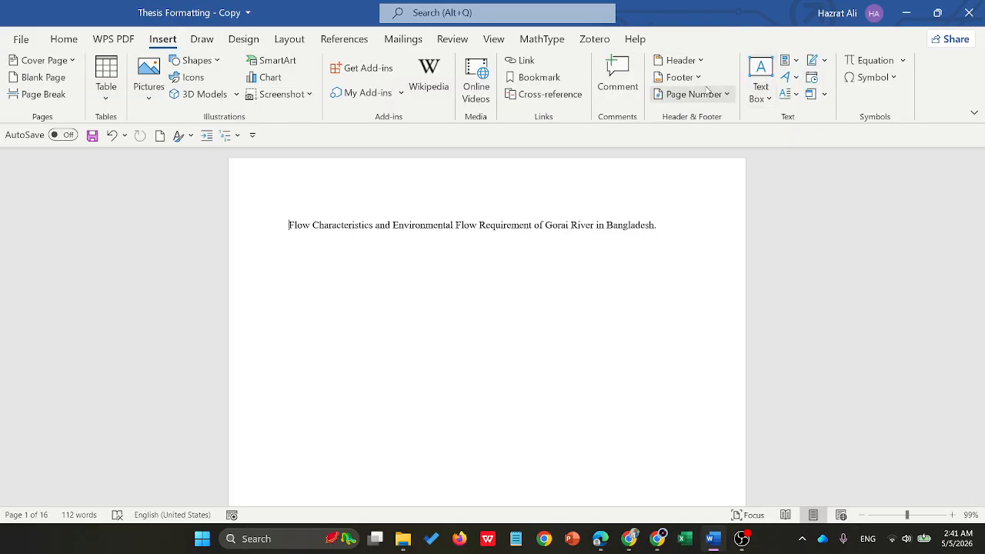
click(727, 95)
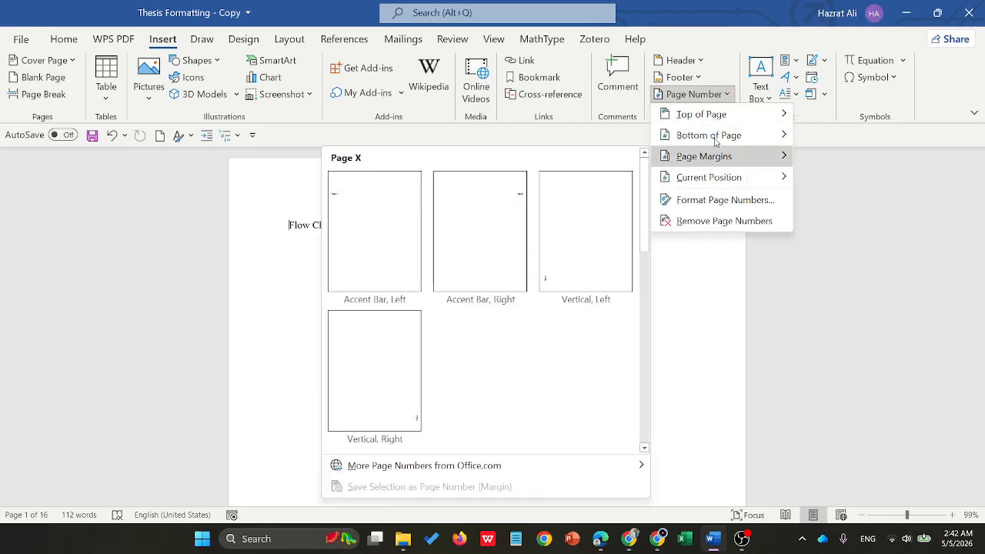
mouse_move(714, 139)
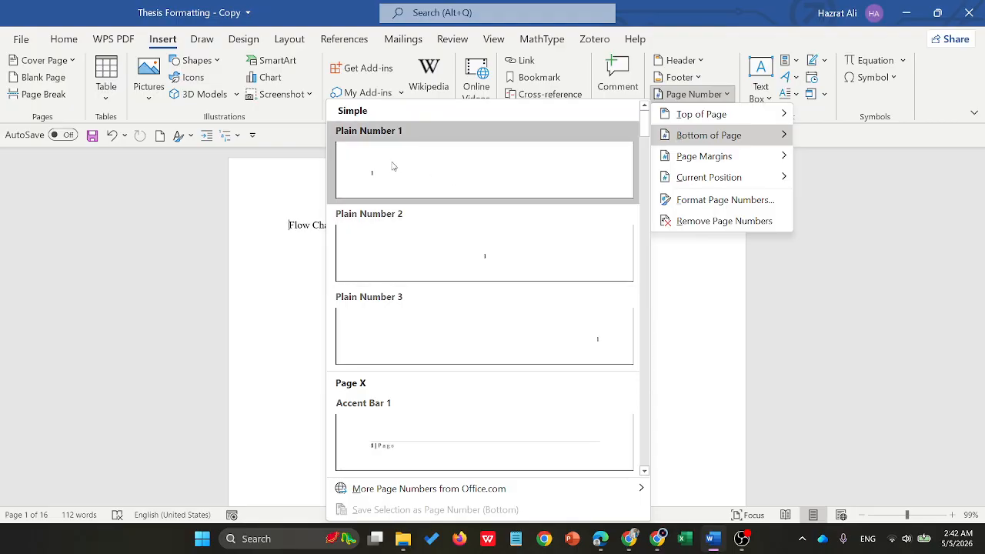
click(395, 432)
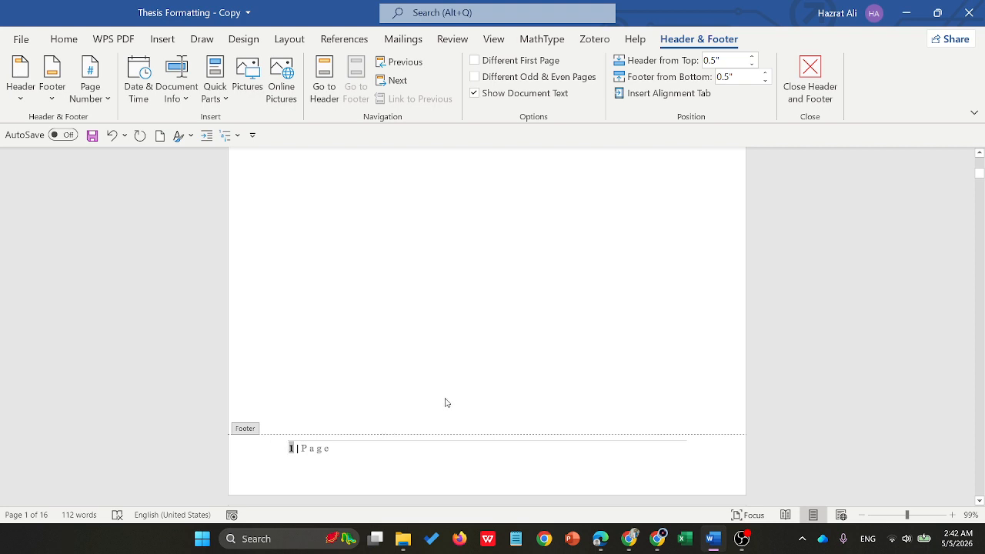
scroll(451, 400, down, 5)
click(814, 80)
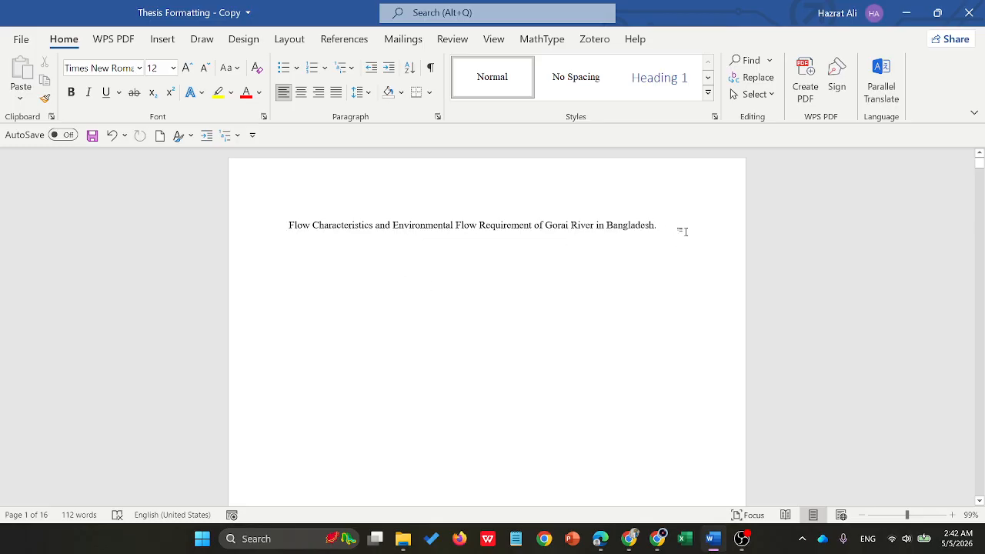
click(164, 40)
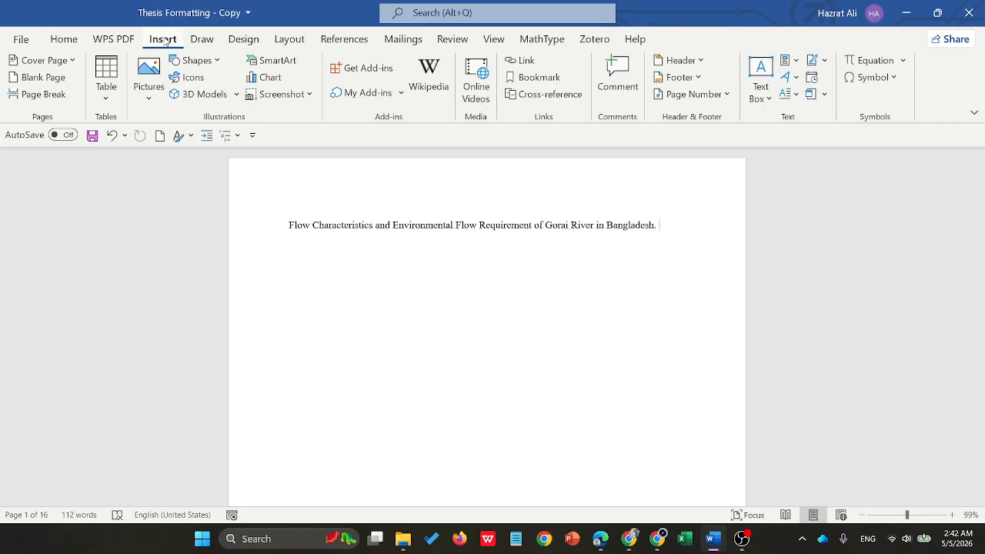
click(280, 42)
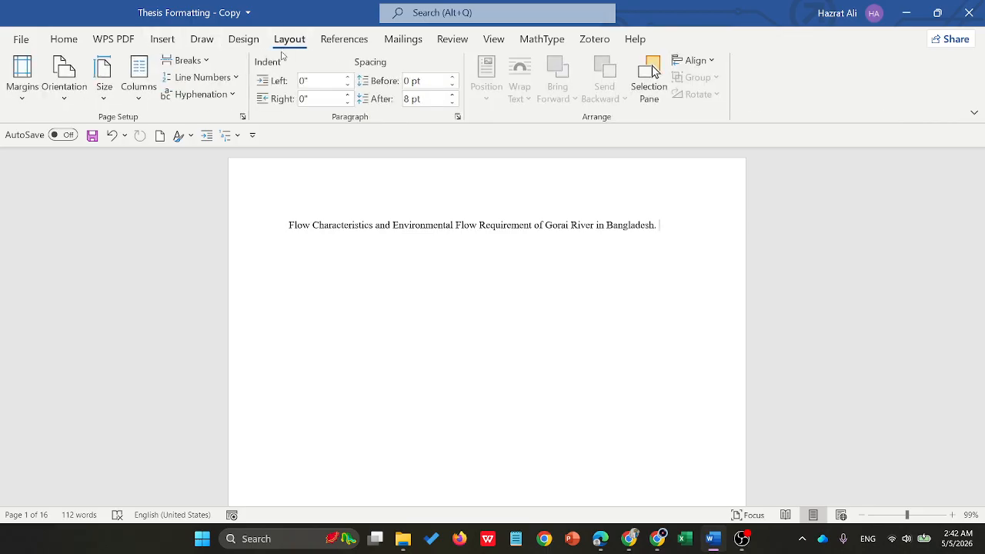
click(206, 62)
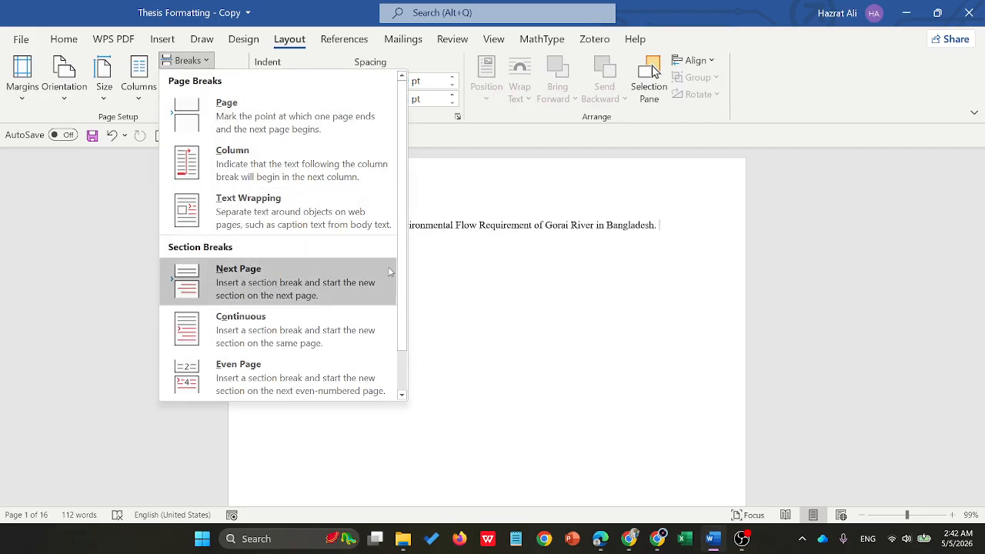
click(462, 282)
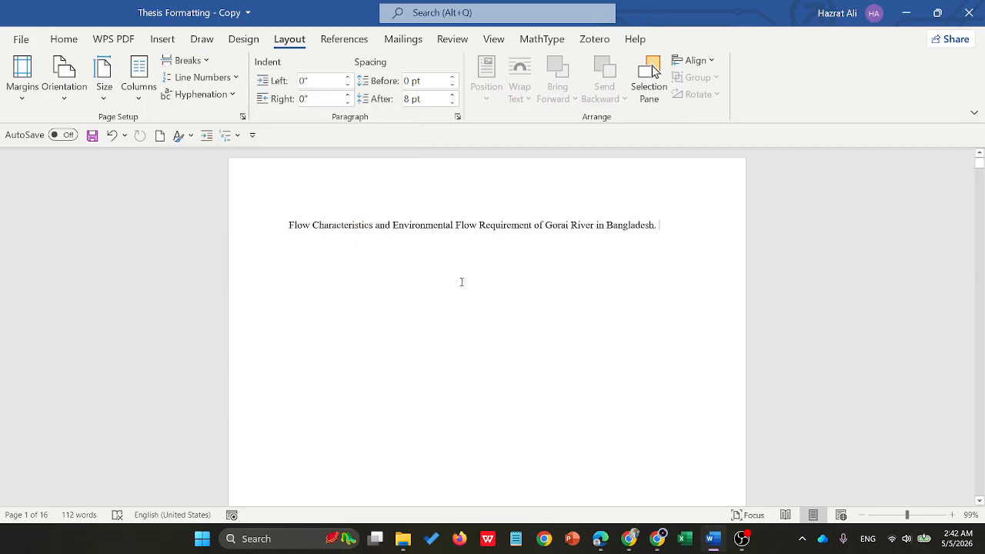
click(244, 119)
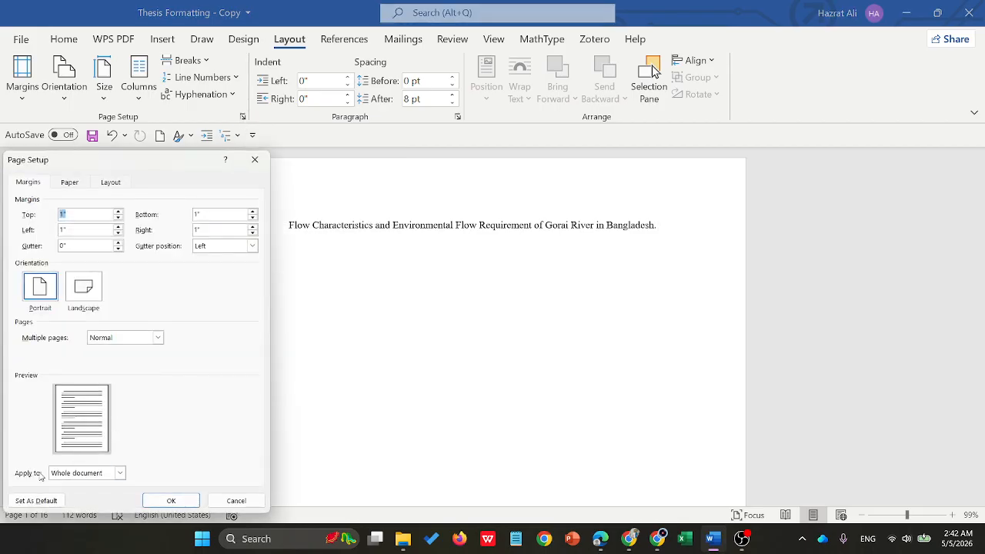
click(120, 473)
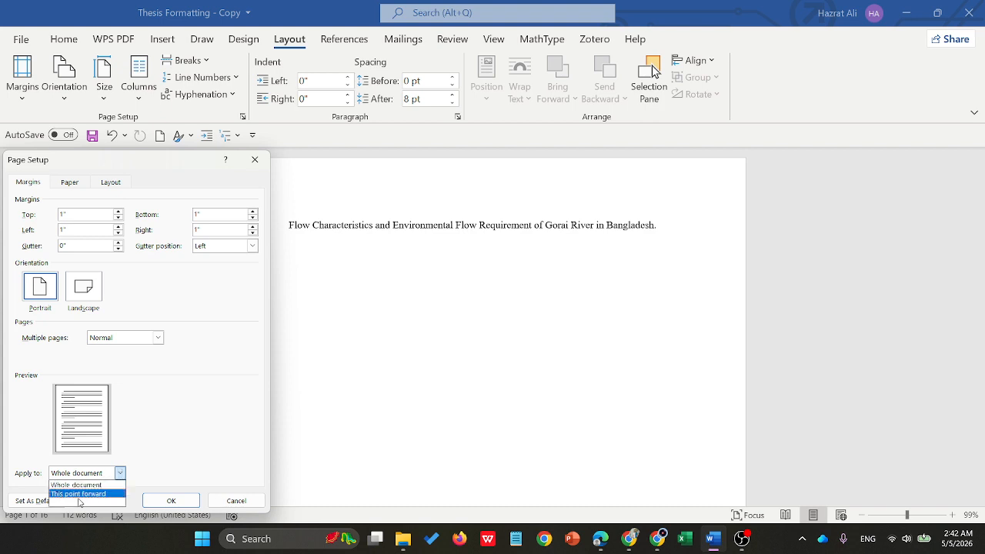
click(239, 502)
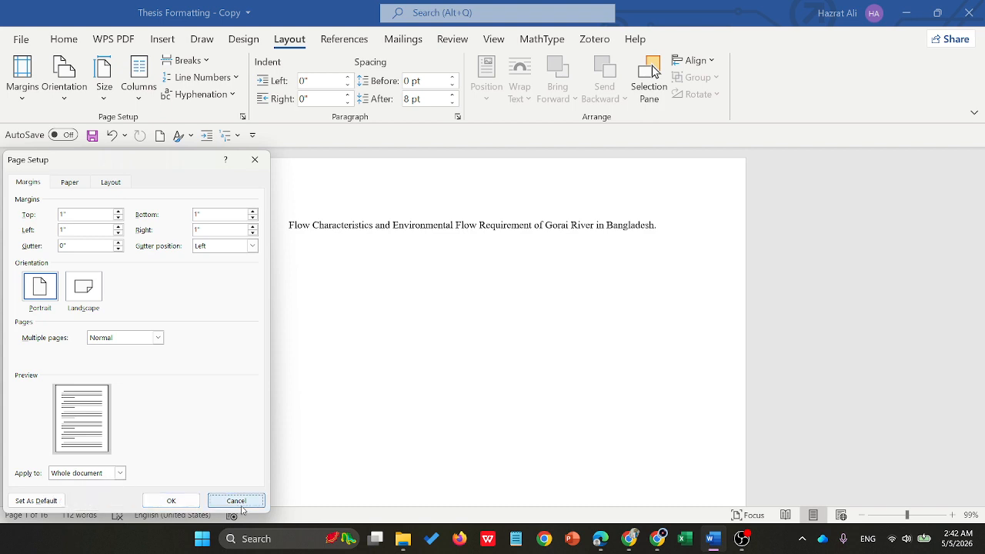
click(239, 502)
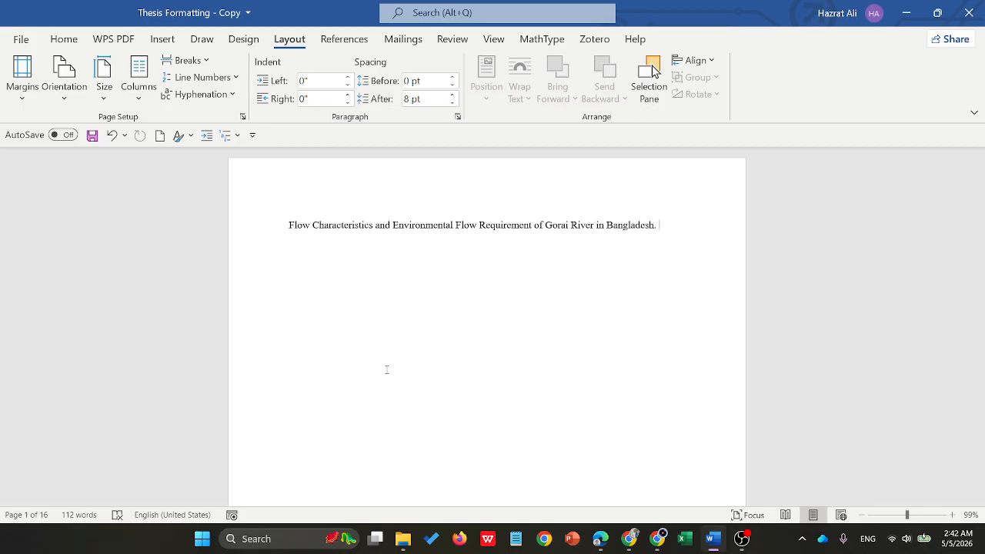
- Insert a Next Page section break after the thesis title, check the new section's footer and header labels, and return to the body text
click(205, 61)
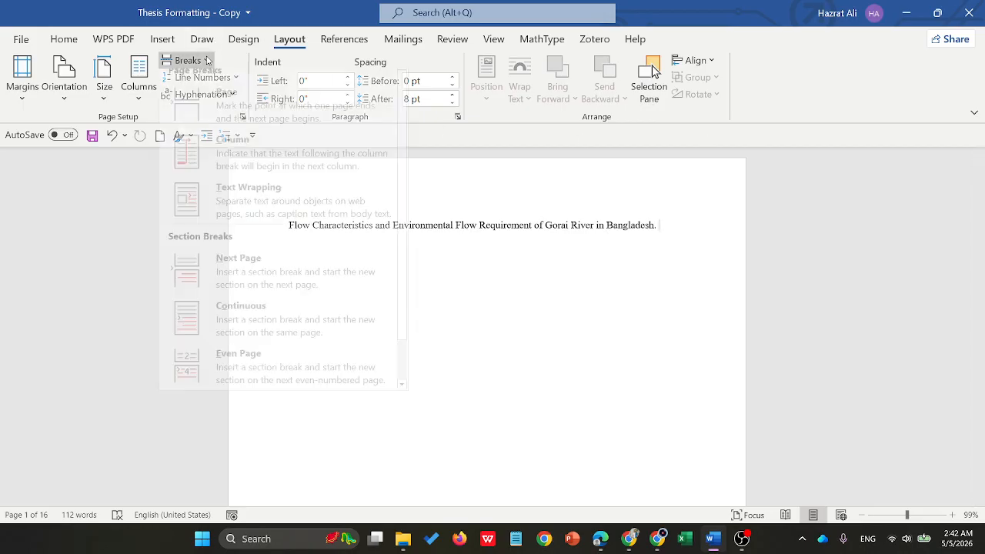
click(244, 299)
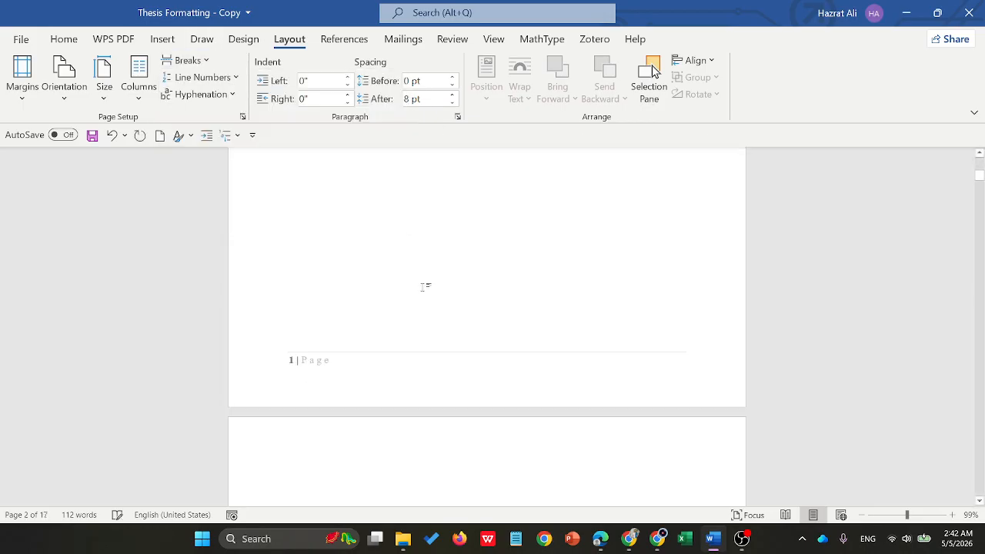
double_click(317, 368)
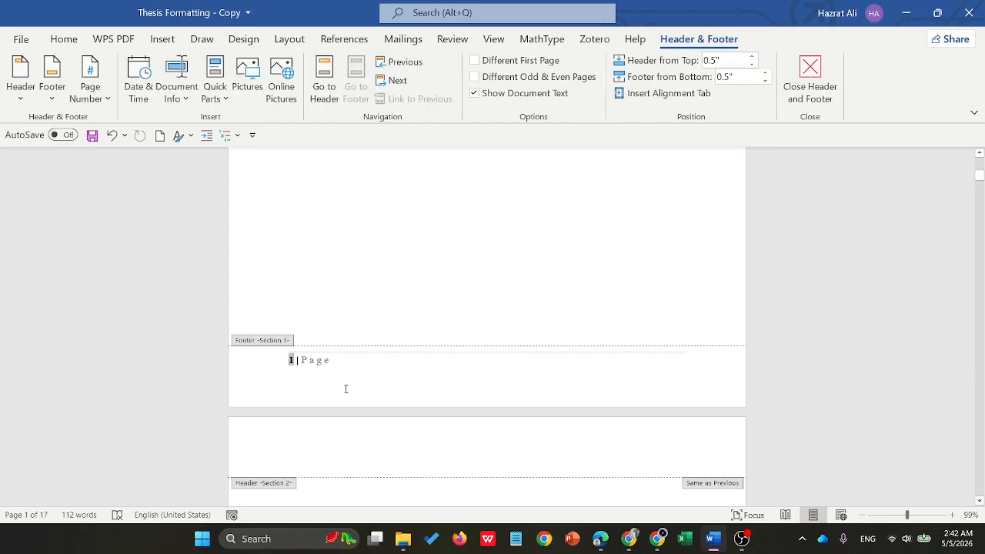
scroll(345, 389, down, 3)
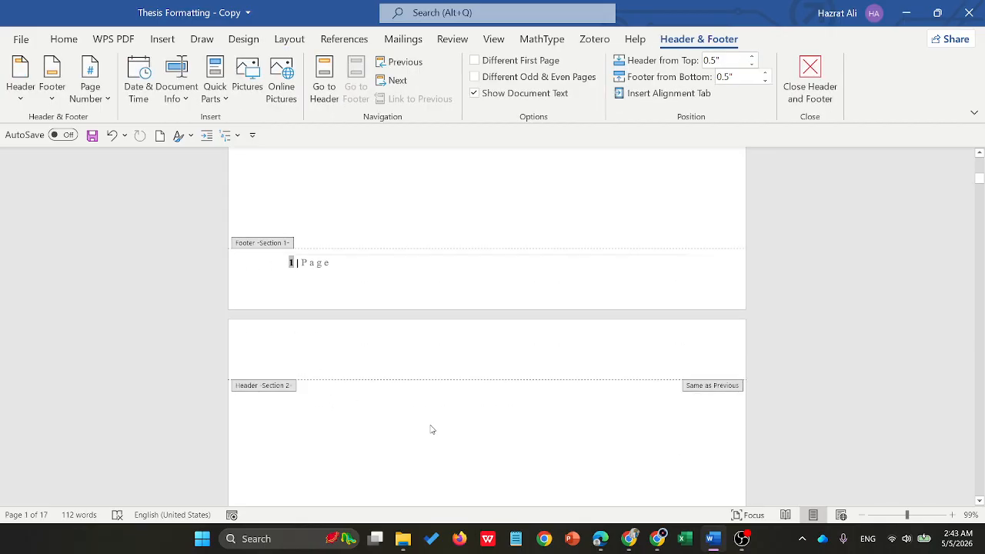
click(821, 86)
- Delete the empty paragraphs above the DECLARATION heading on the page following the title page
scroll(554, 199, down, 4)
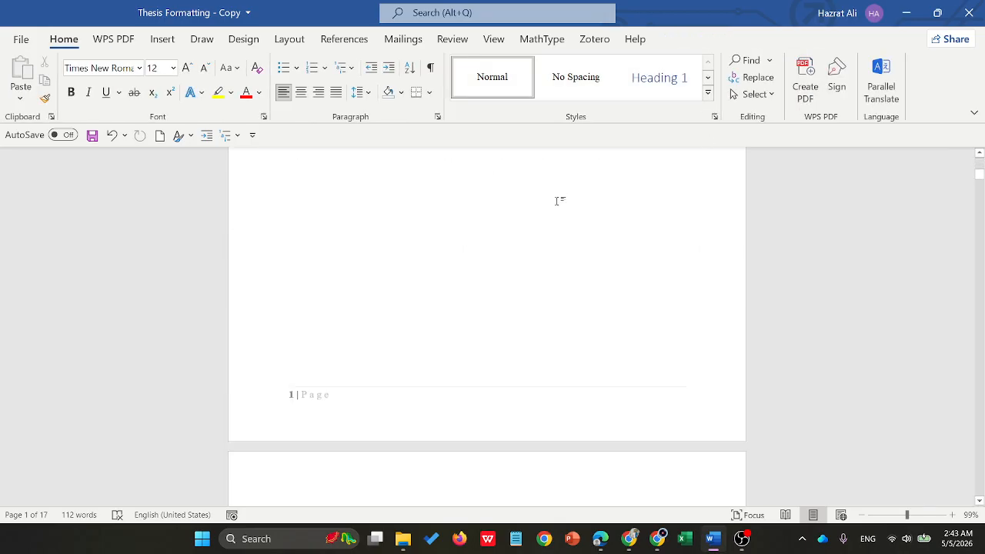
scroll(519, 229, down, 15)
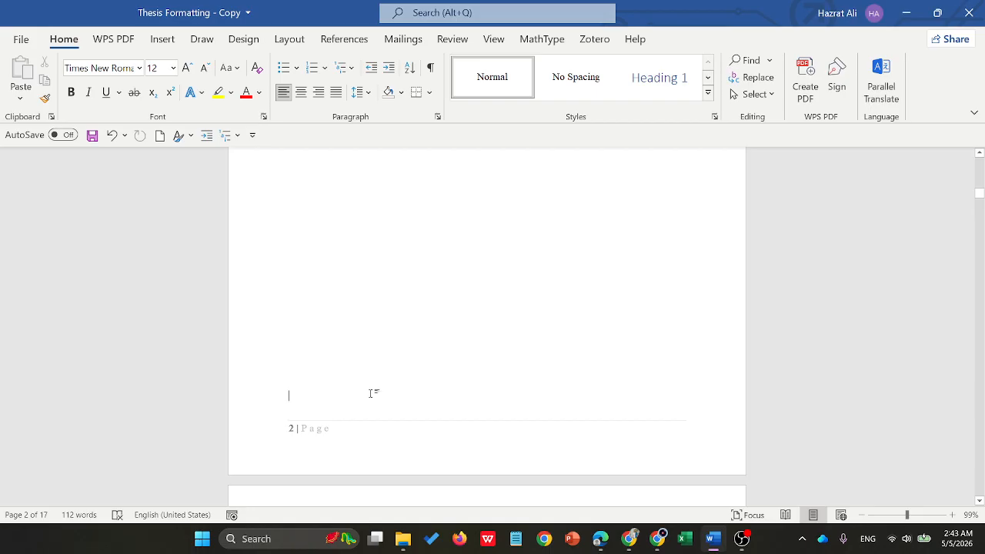
drag(374, 391, 292, 296)
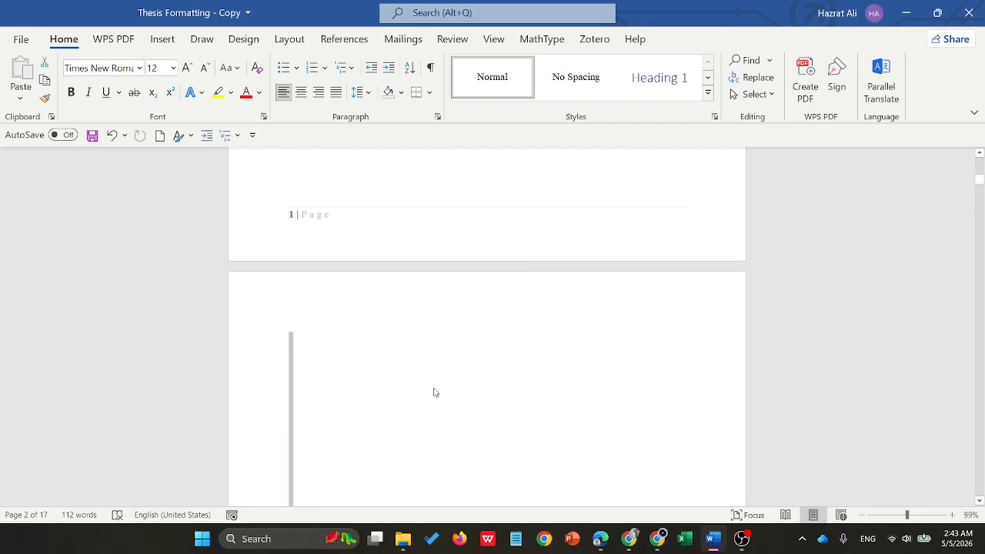
key(Delete)
scroll(314, 329, up, 10)
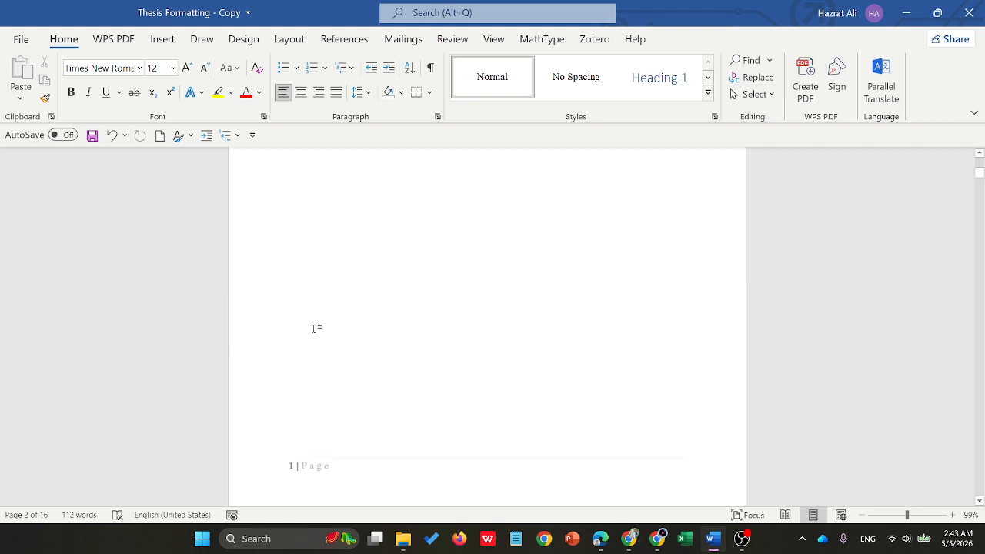
scroll(363, 303, down, 5)
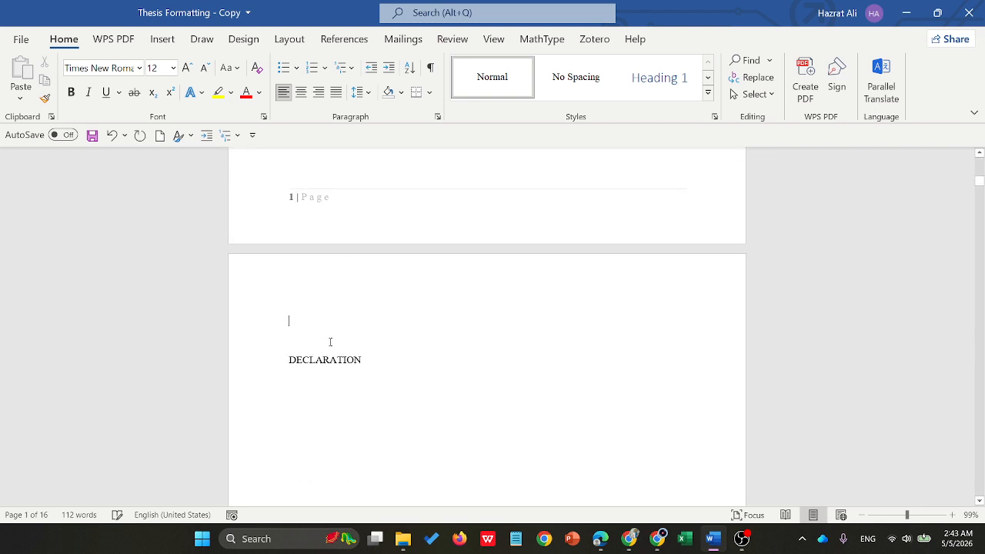
key(BackSpace)
scroll(347, 293, down, 5)
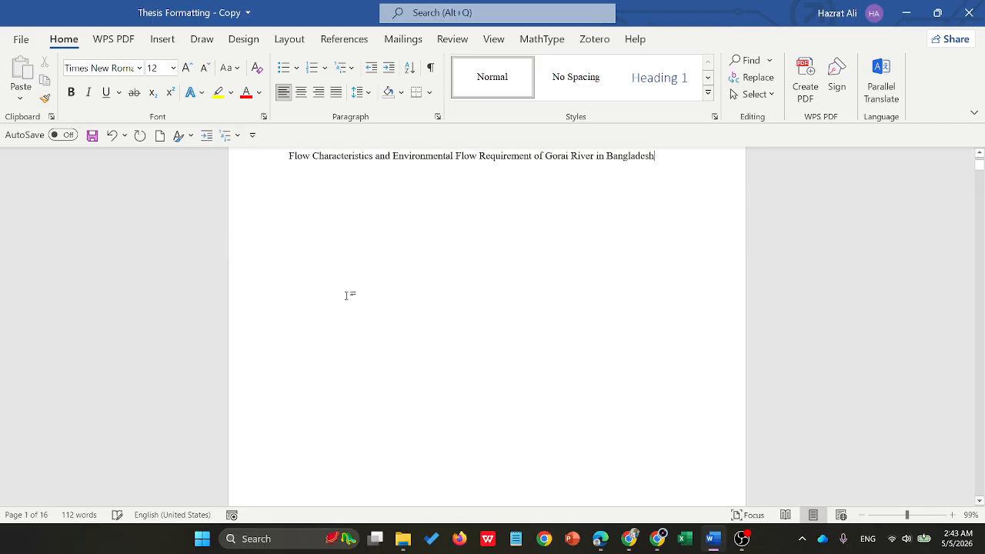
click(311, 327)
key(BackSpace)
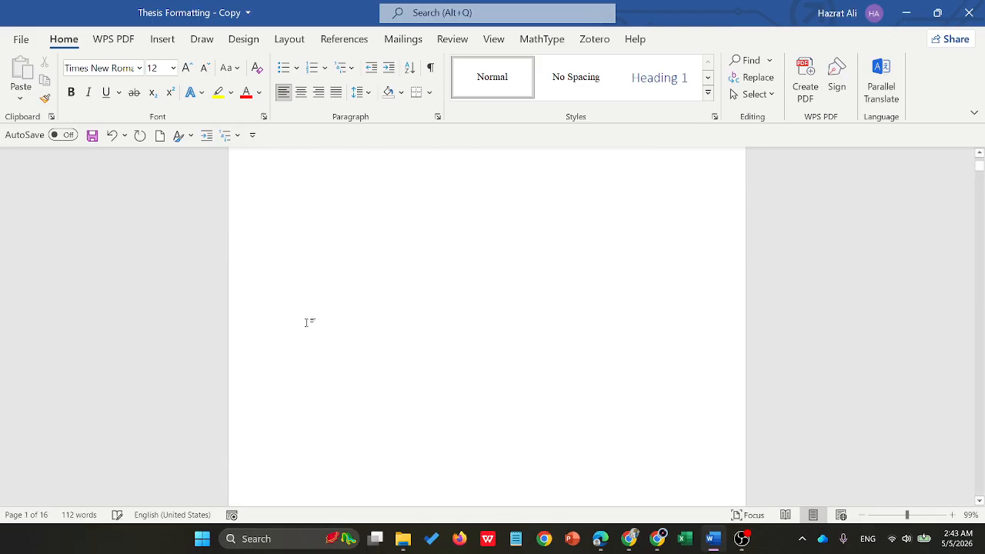
scroll(347, 307, down, 5)
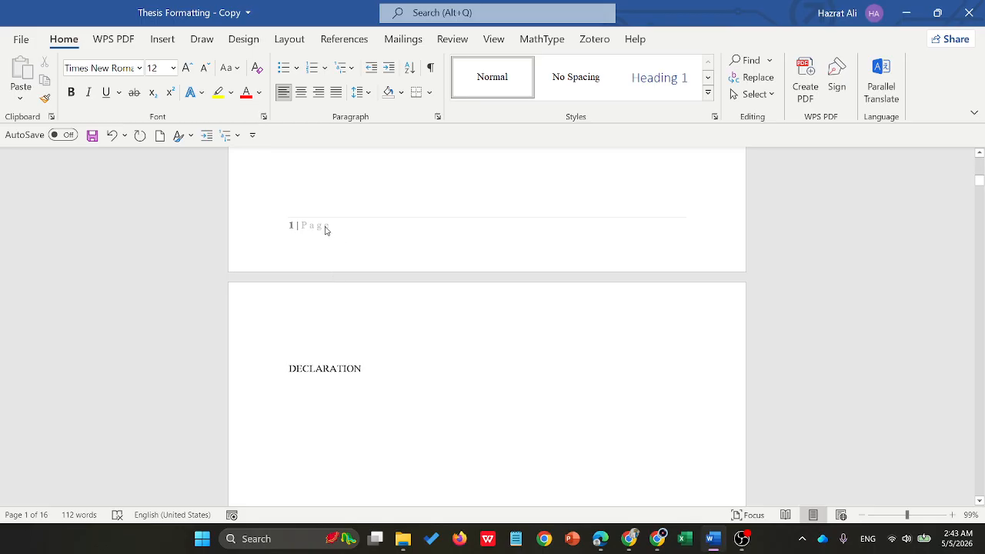
- Insert a Next Page section break after the NOMENCLATURE heading to separate the front matter from the chapters
scroll(411, 249, down, 20)
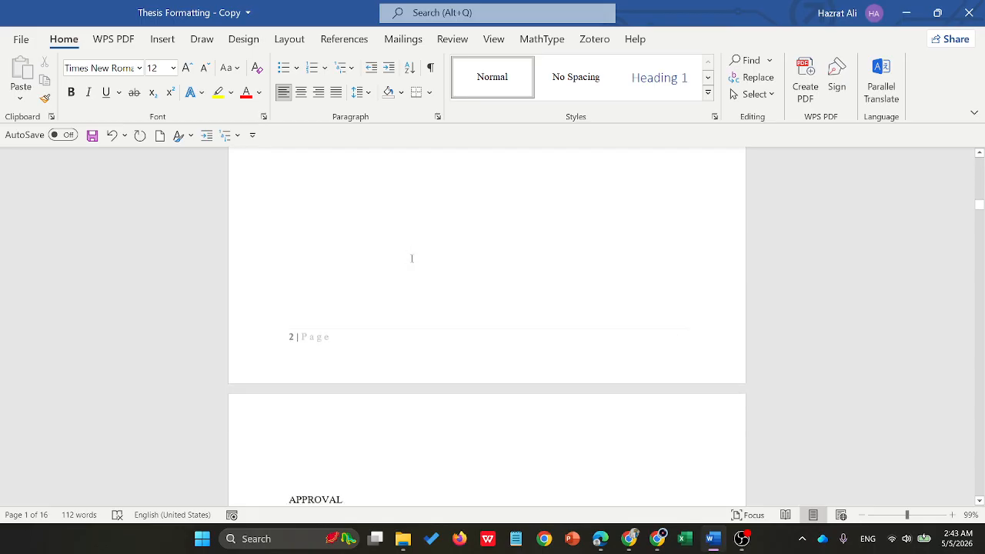
scroll(413, 257, down, 10)
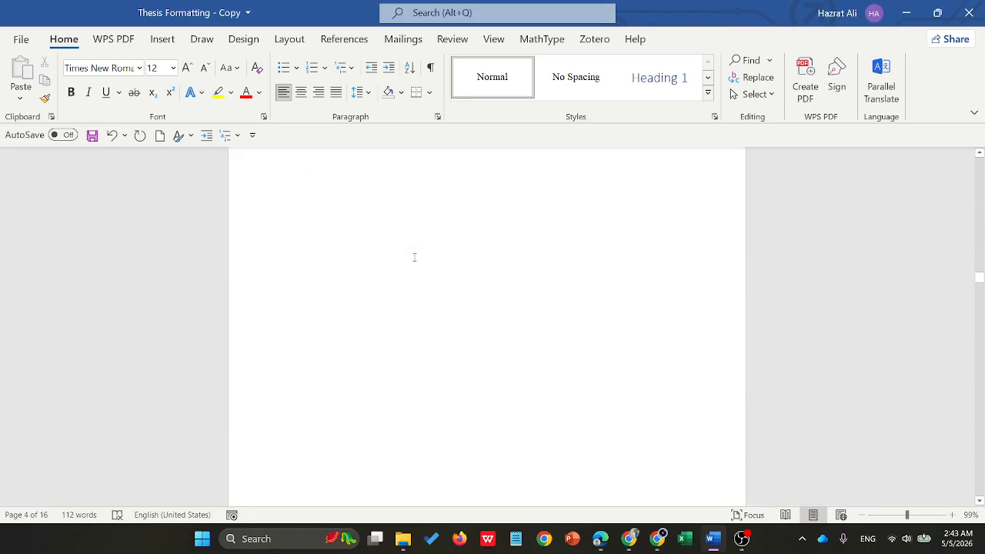
scroll(414, 262, down, 20)
scroll(411, 262, down, 6)
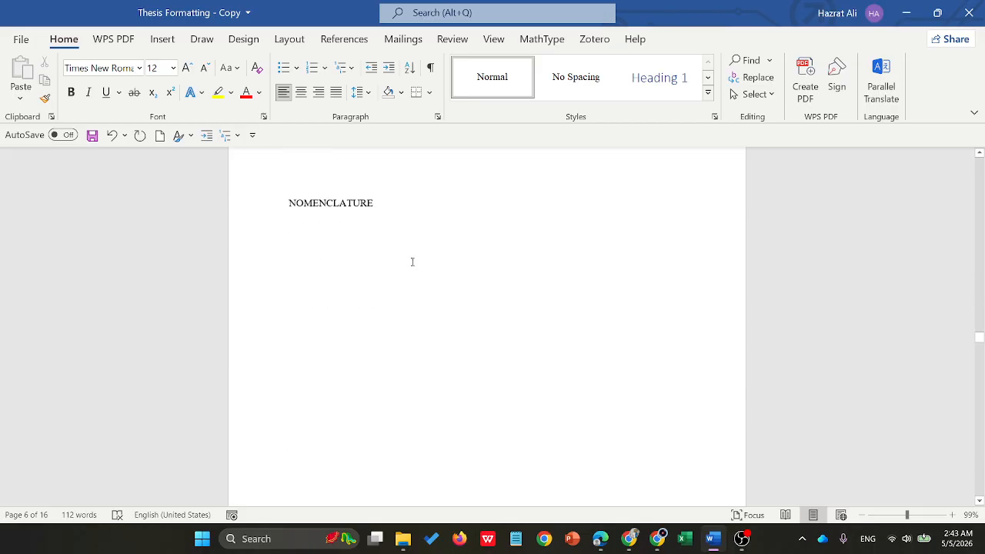
scroll(408, 257, up, 6)
scroll(404, 253, down, 6)
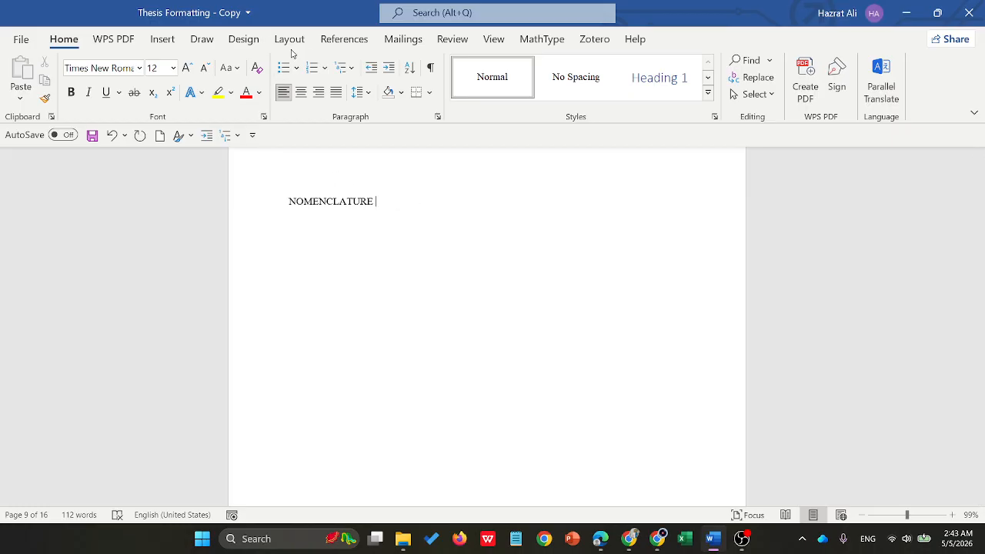
click(288, 39)
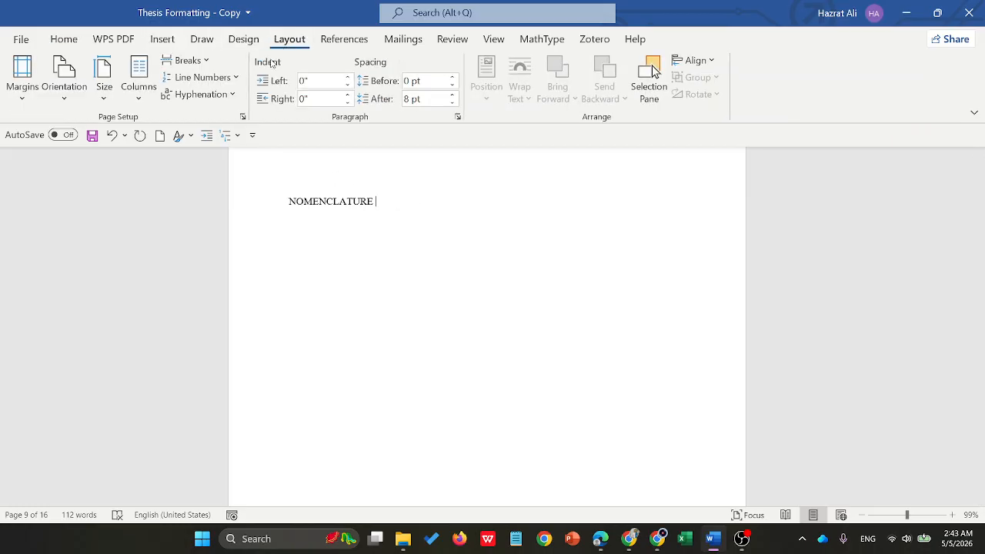
click(188, 60)
click(235, 288)
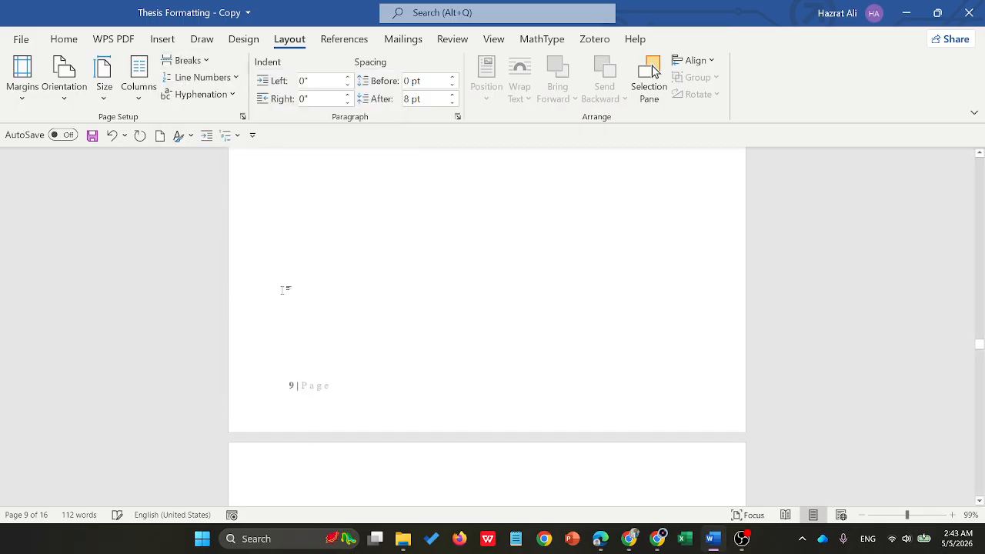
- Delete the empty paragraphs on the blank page created before the Introduction heading
scroll(446, 285, down, 5)
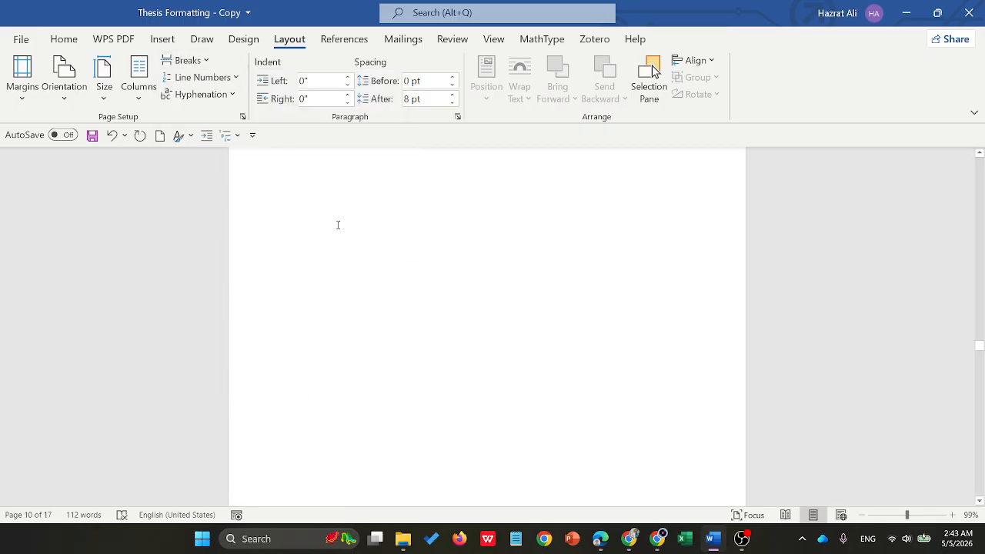
scroll(312, 216, up, 3)
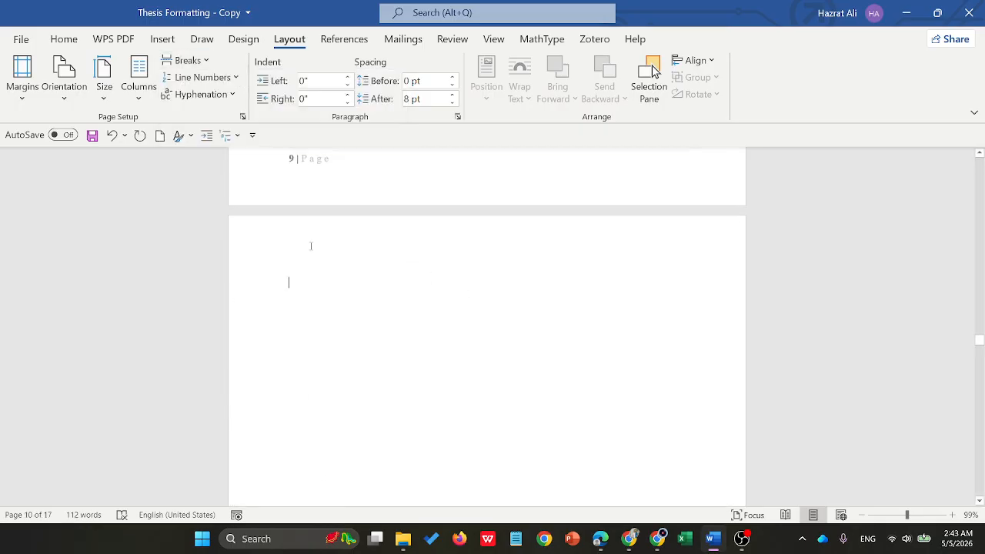
drag(310, 295, 321, 380)
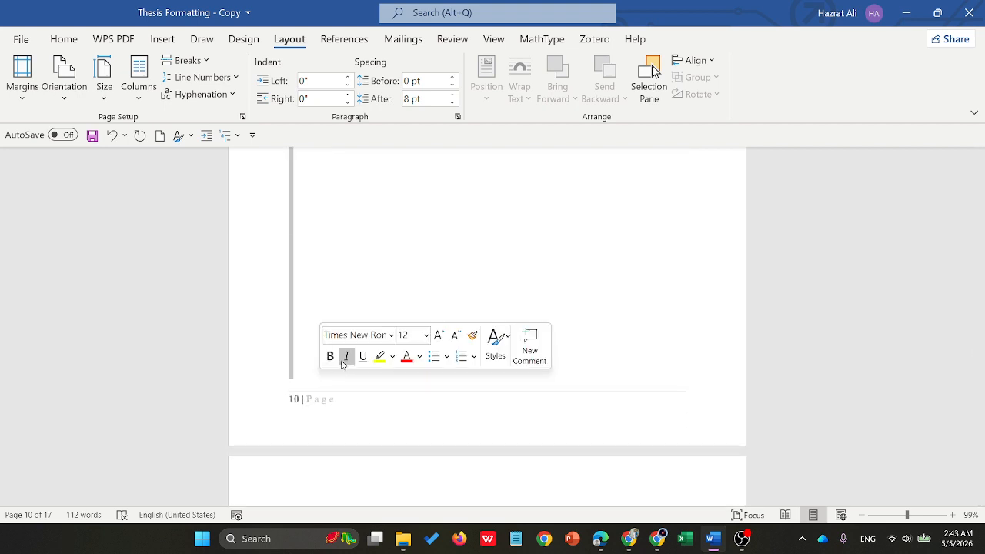
key(Delete)
scroll(363, 333, up, 3)
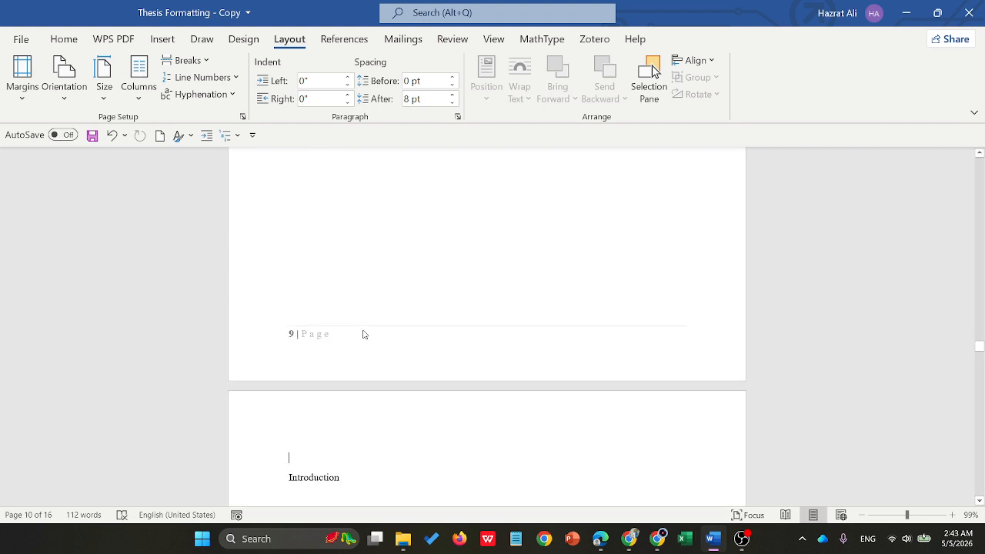
- Open the footers for editing and set section 2's page number format to i, ii, iii with numbering starting at i
double_click(325, 333)
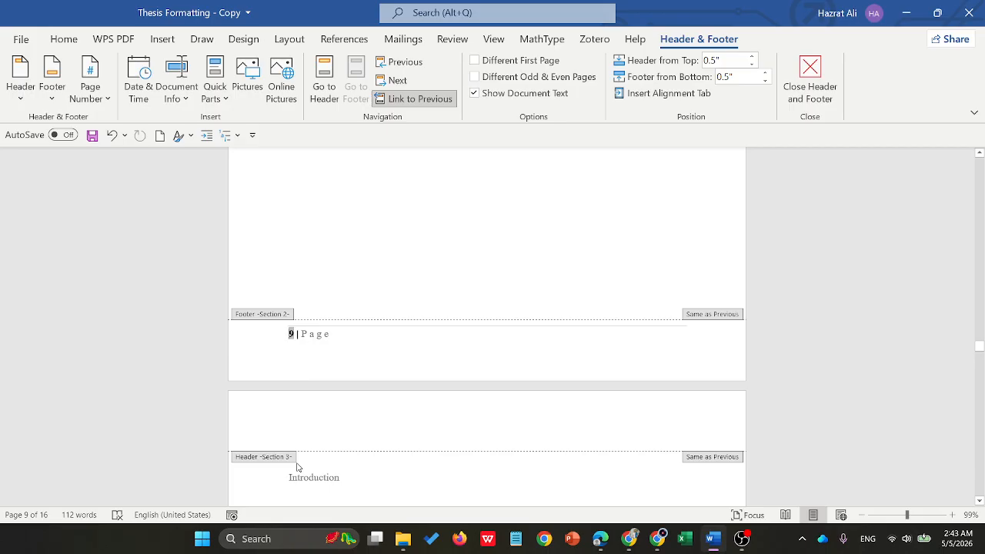
scroll(374, 374, up, 20)
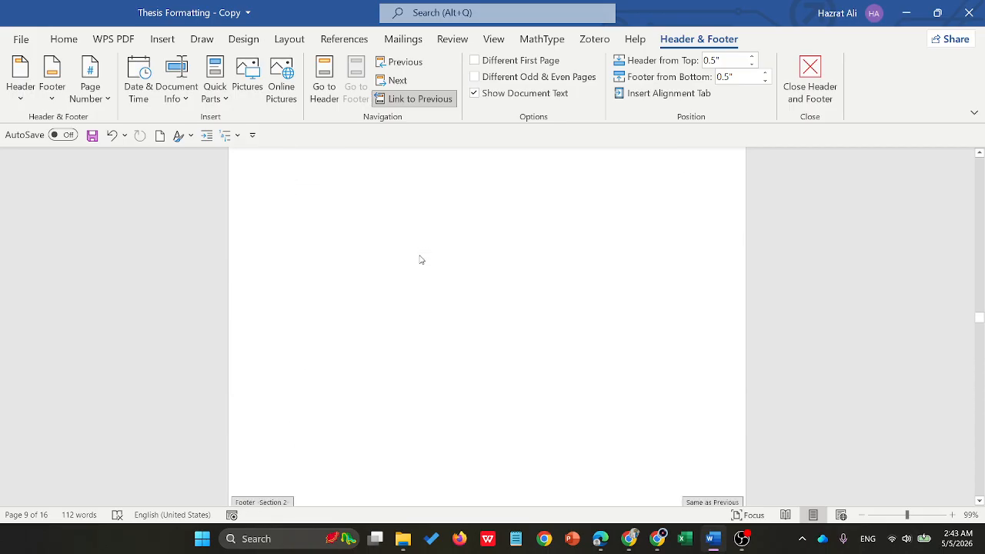
scroll(420, 260, up, 20)
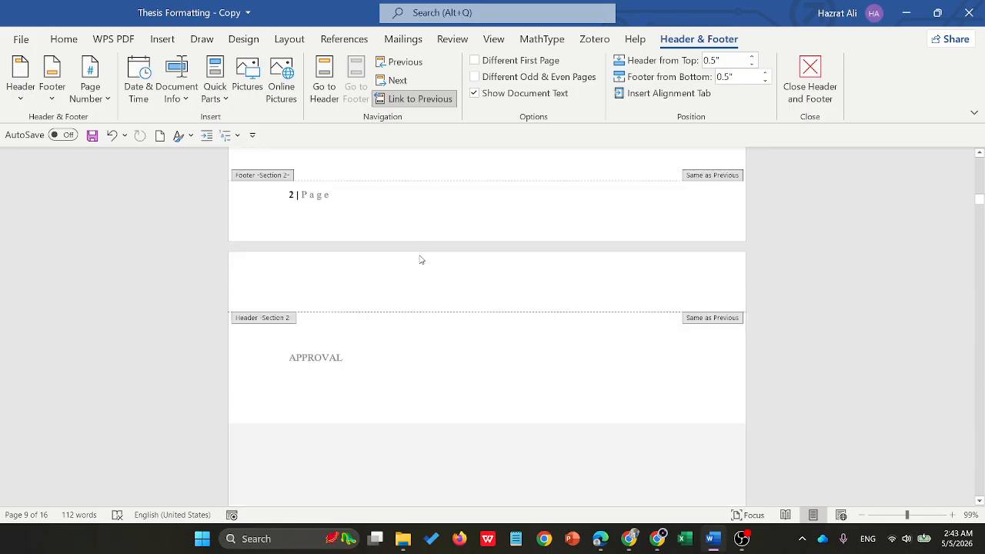
scroll(457, 276, down, 15)
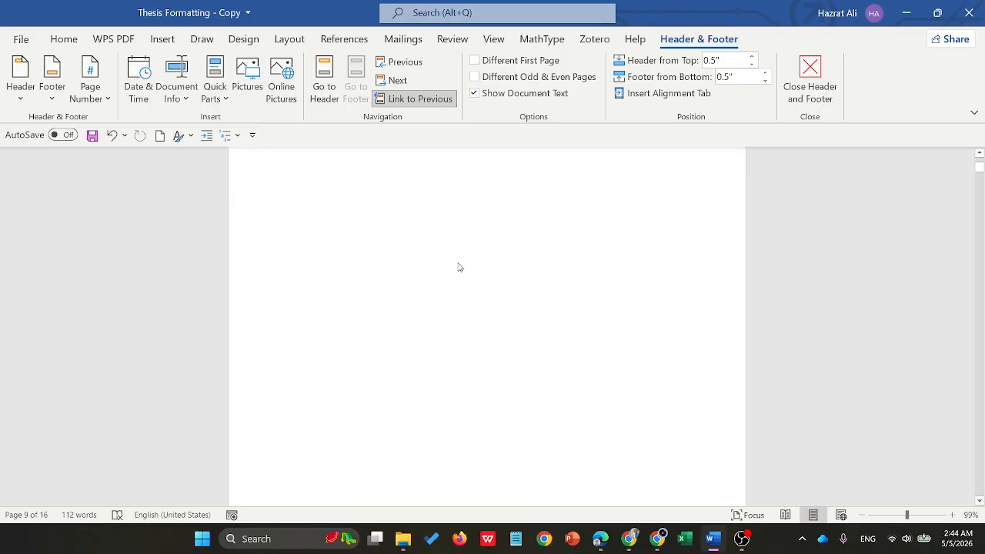
scroll(346, 337, down, 15)
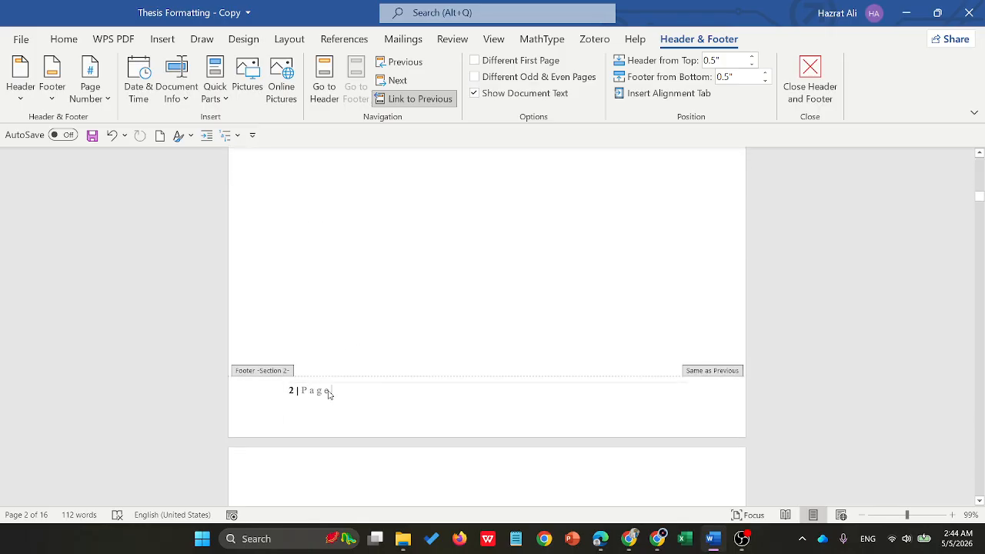
drag(329, 390, 289, 390)
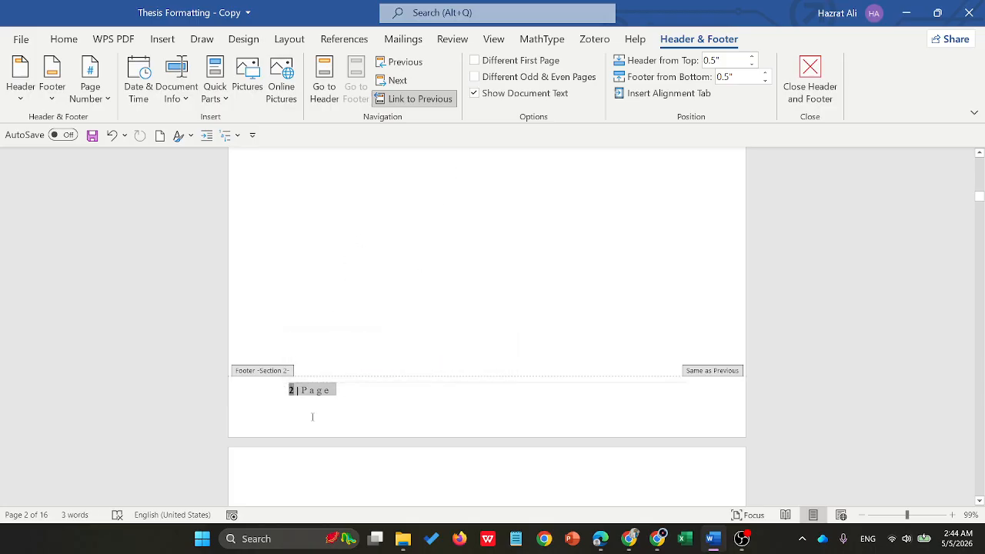
right_click(318, 393)
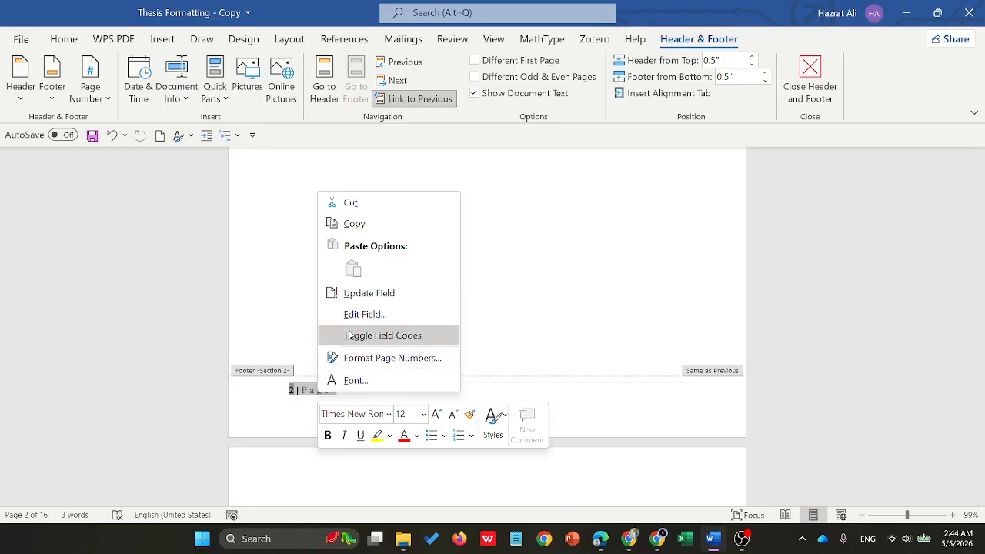
click(376, 359)
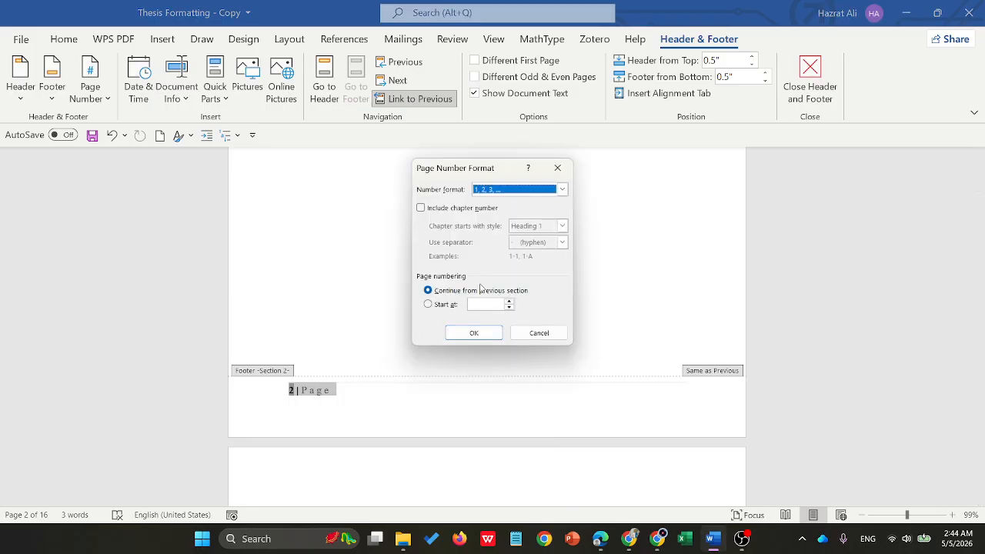
click(562, 191)
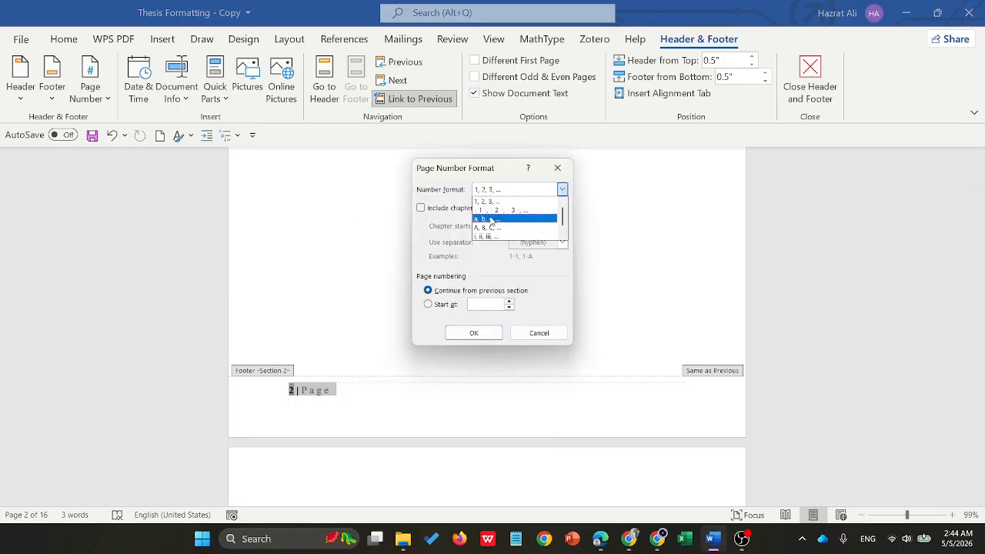
click(477, 237)
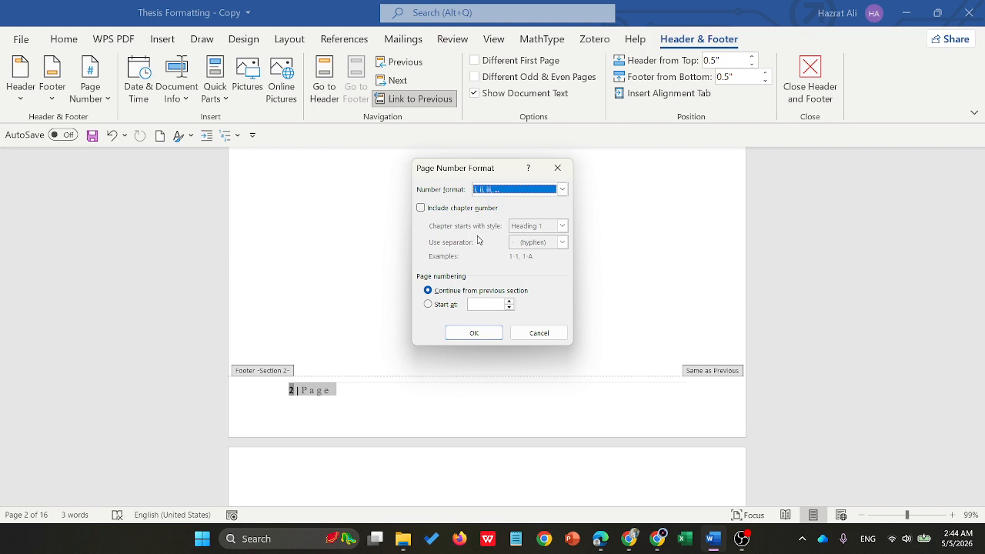
click(428, 304)
click(474, 333)
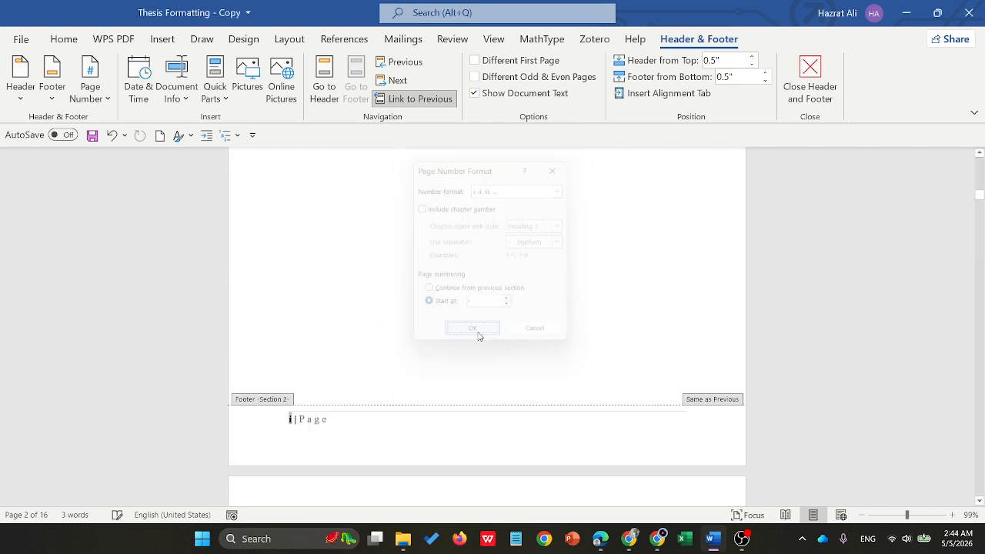
- Unlink the section 2 footer from the previous section and check the footers around the DECLARATION page
click(389, 104)
scroll(404, 267, down, 1)
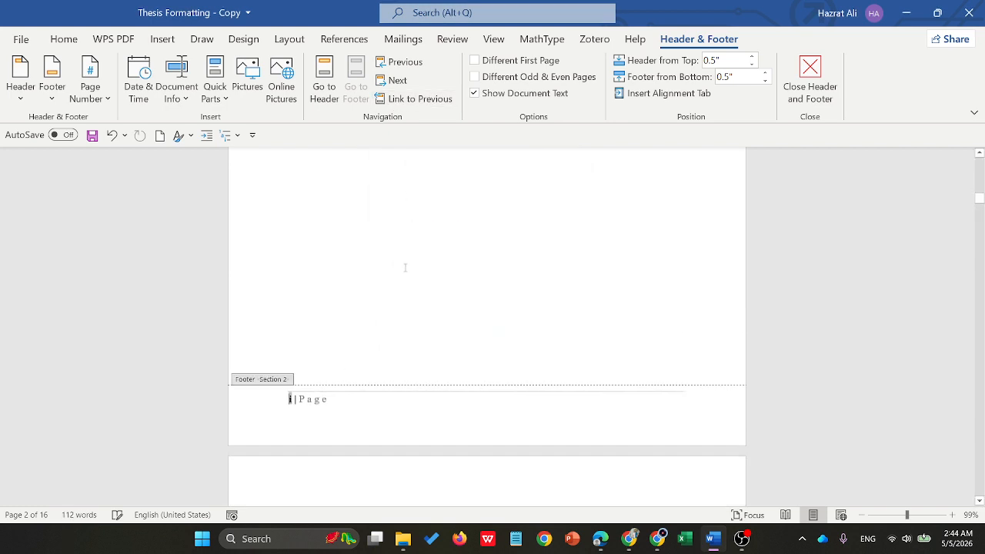
scroll(404, 267, down, 20)
scroll(398, 250, up, 1)
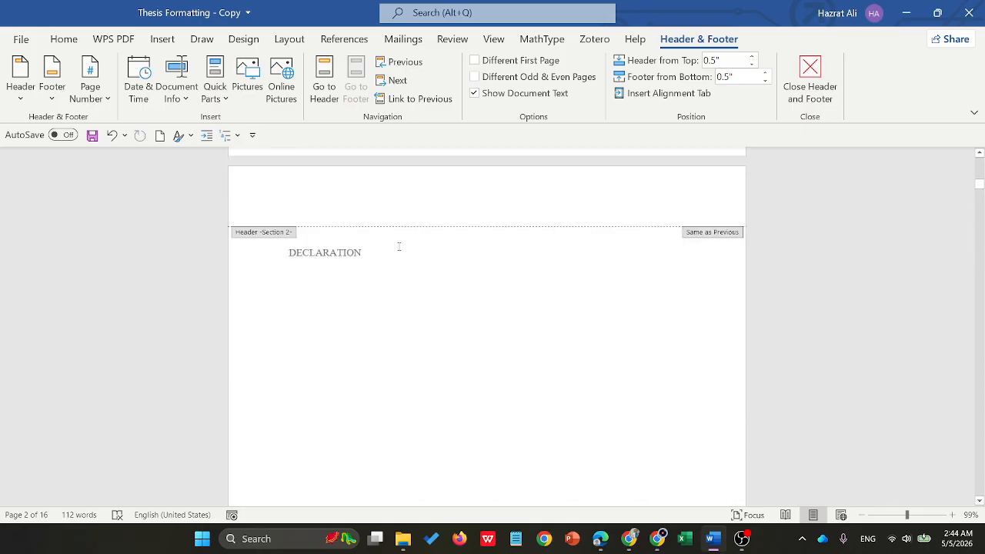
- Delete the page number from the section 1 footer on the cover page
scroll(398, 247, up, 2)
triple_click(315, 261)
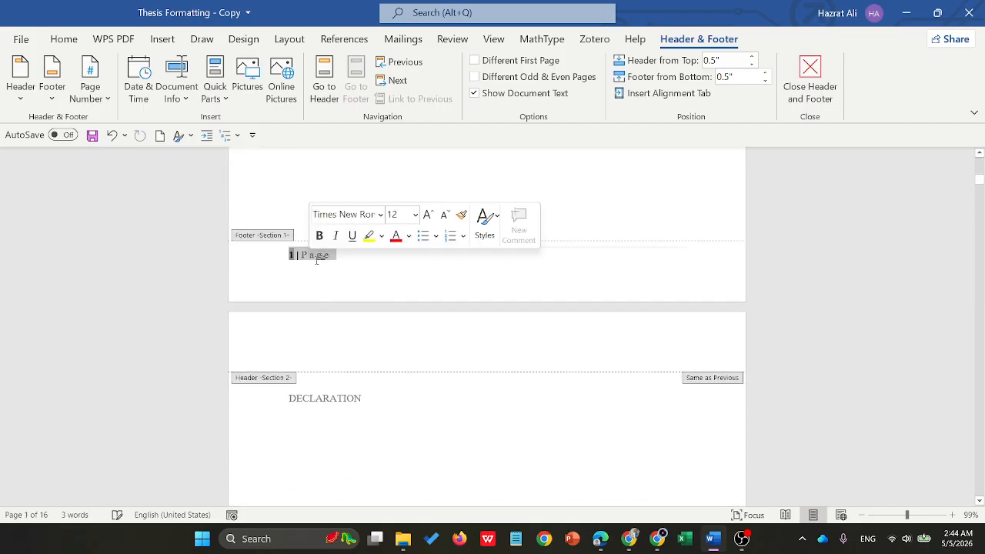
key(BackSpace)
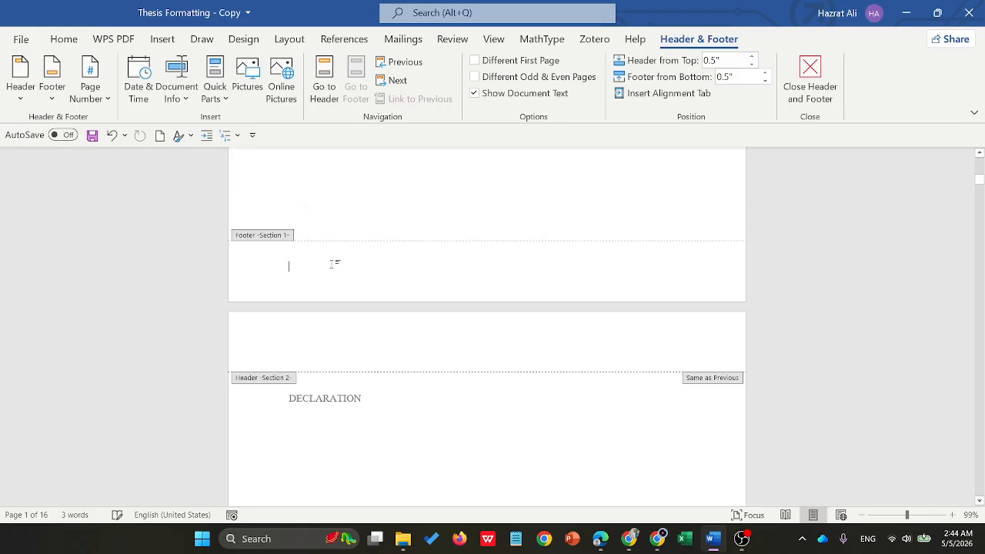
- Unlink the section 3 footer from the previous section
scroll(397, 303, down, 15)
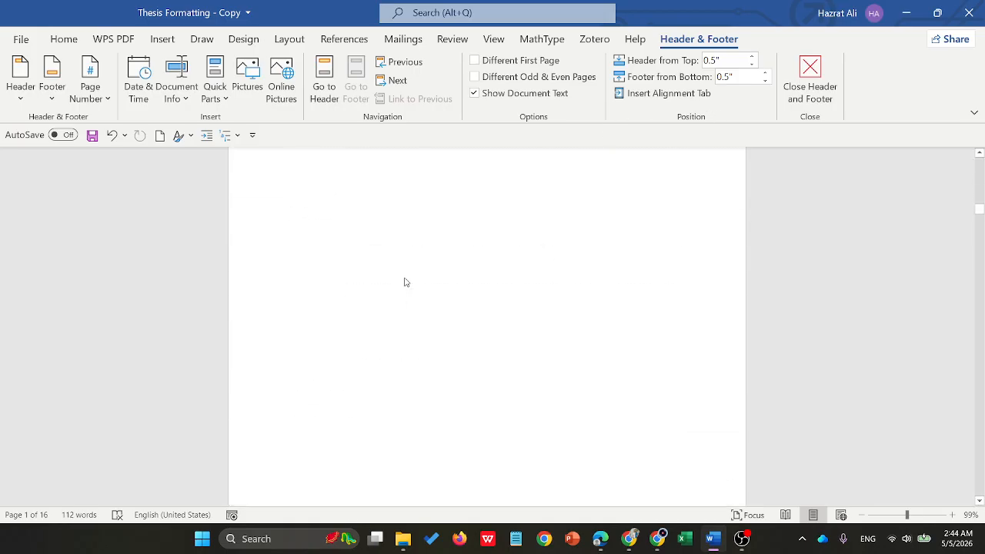
scroll(391, 294, down, 20)
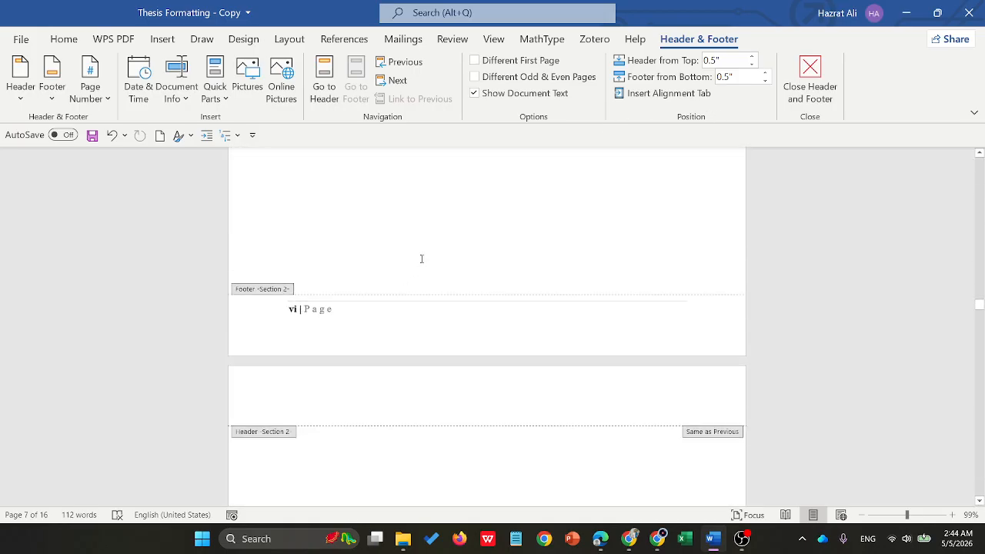
scroll(423, 262, down, 15)
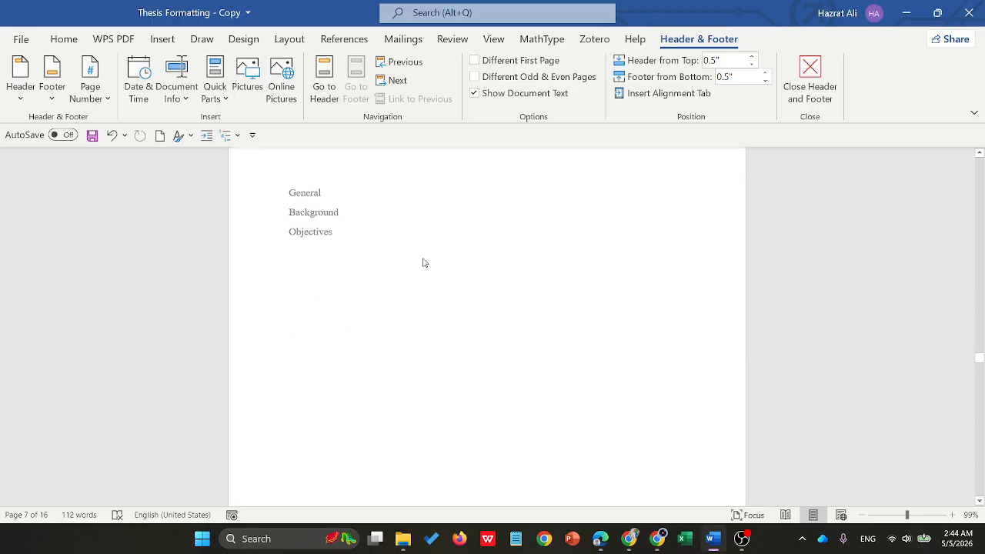
scroll(398, 275, down, 7)
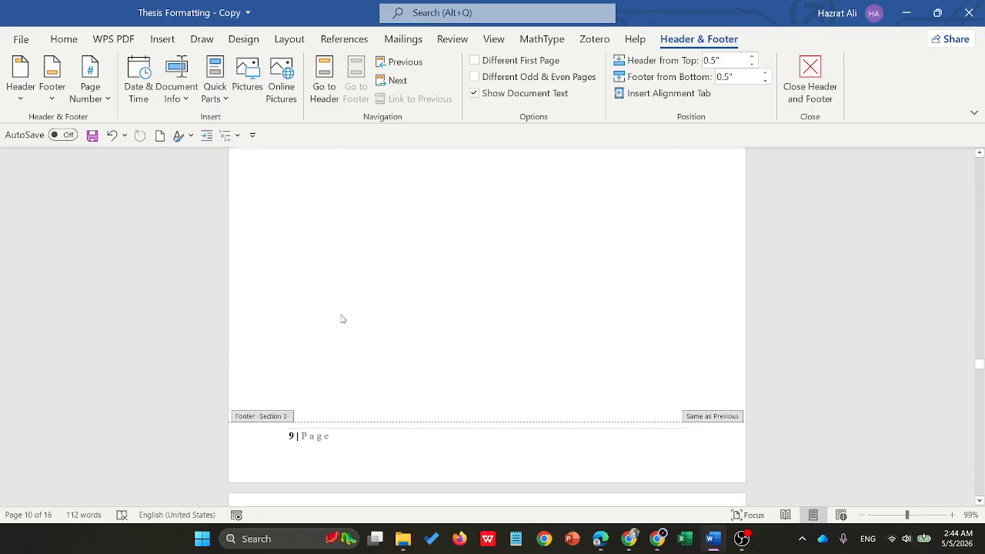
click(329, 437)
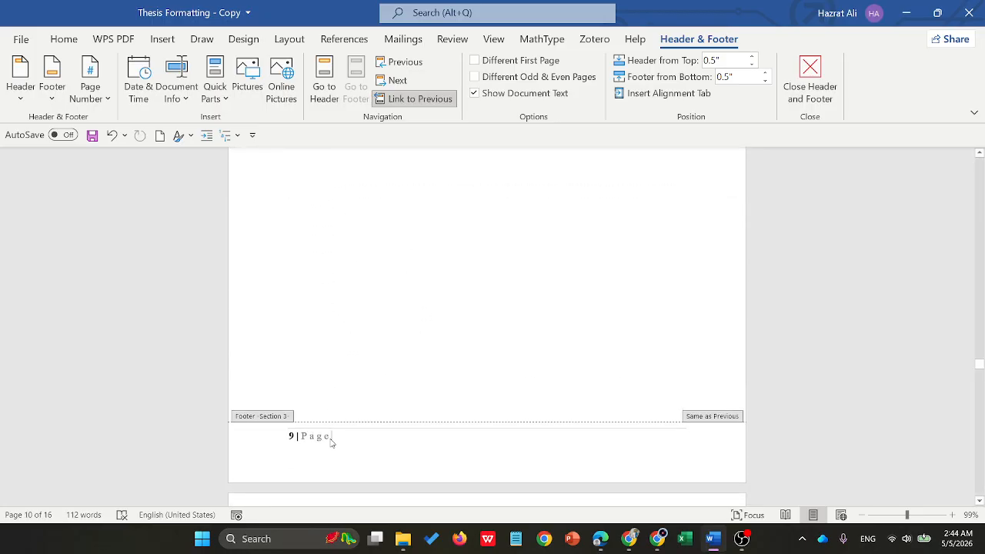
drag(331, 436, 288, 436)
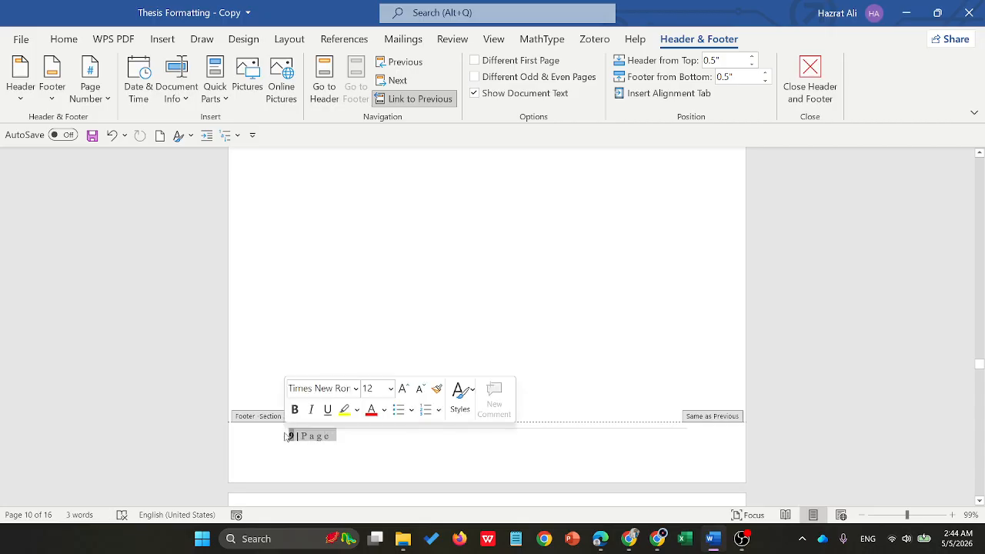
click(420, 98)
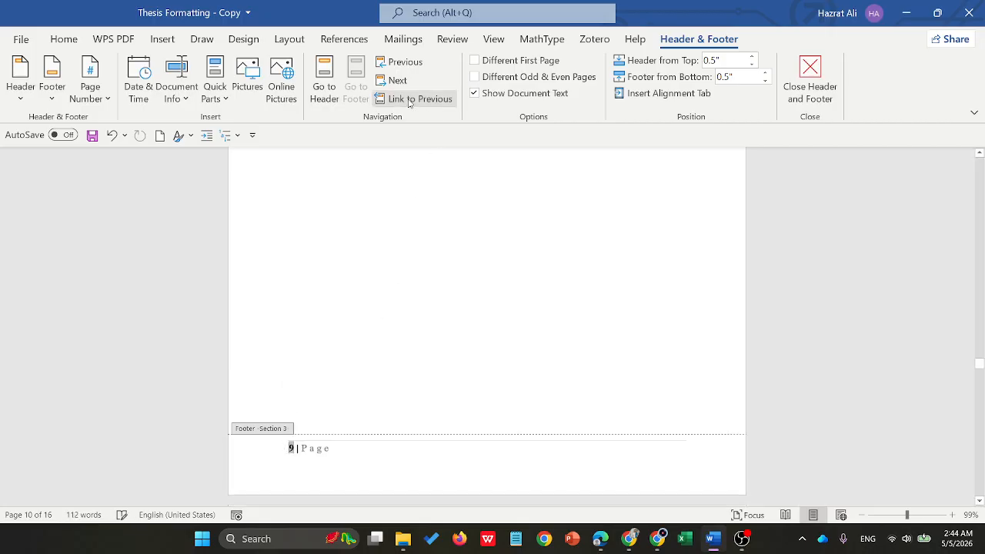
- Set the section 3 page numbering to start at 1 instead of continuing from the previous section
drag(342, 452, 289, 449)
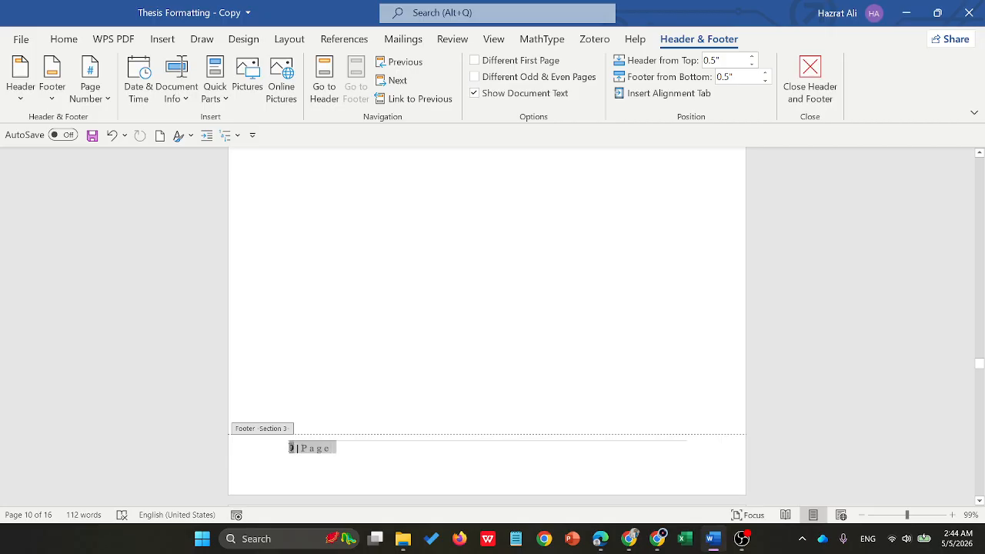
right_click(292, 449)
click(346, 415)
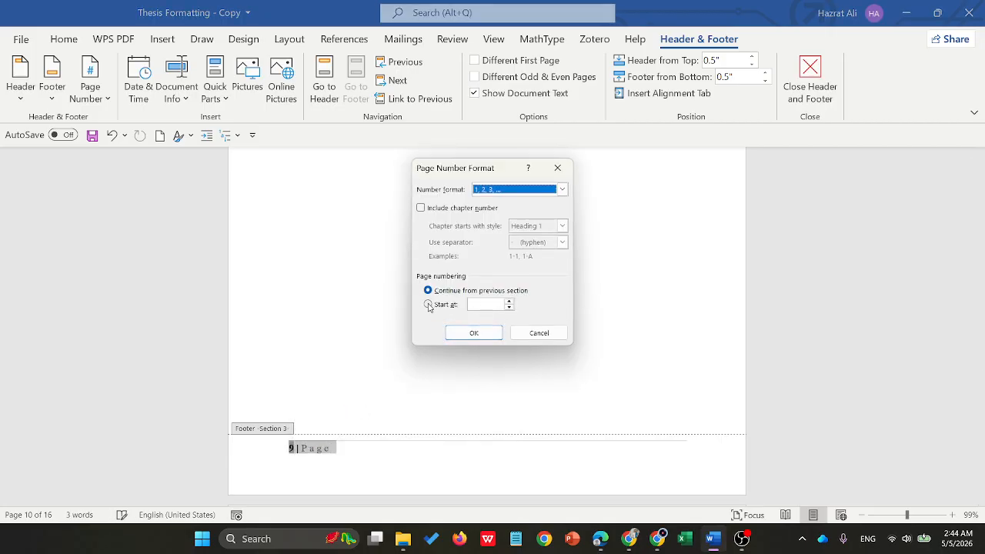
click(428, 305)
click(472, 332)
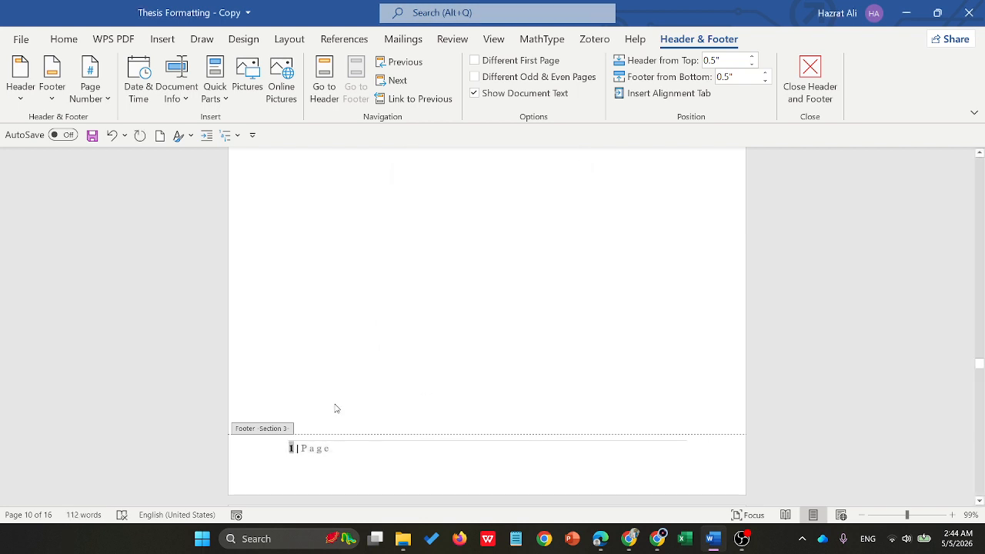
- Check the page numbers through the chapter pages and close header and footer editing
scroll(345, 430, down, 20)
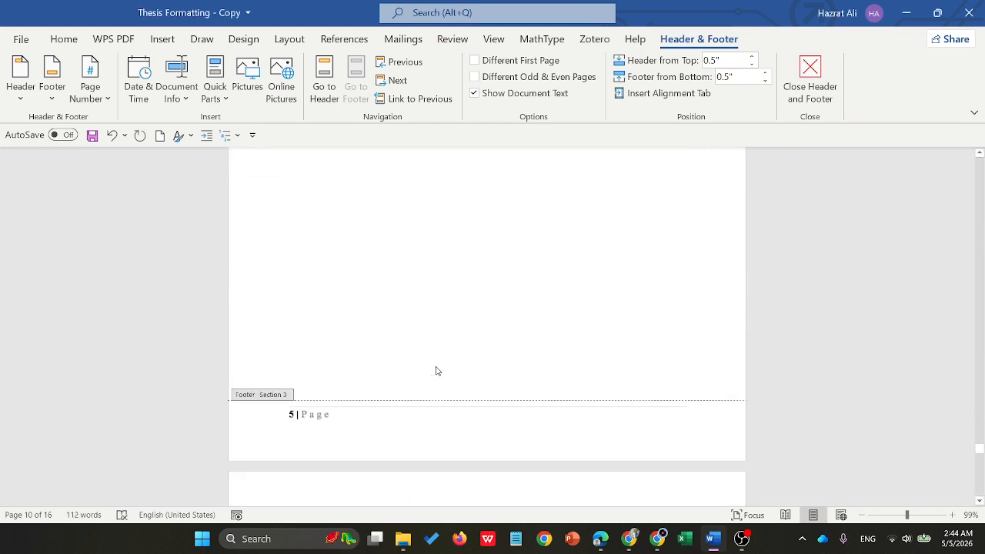
scroll(435, 371, down, 3)
click(809, 77)
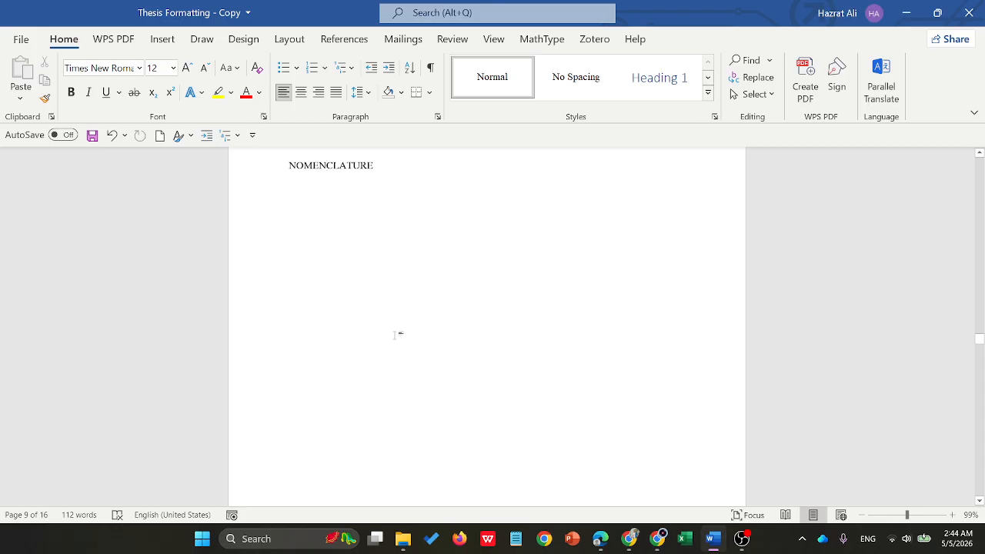
- Return to the cover page and complete the last word of the thesis title as Bangladesh
scroll(395, 334, up, 20)
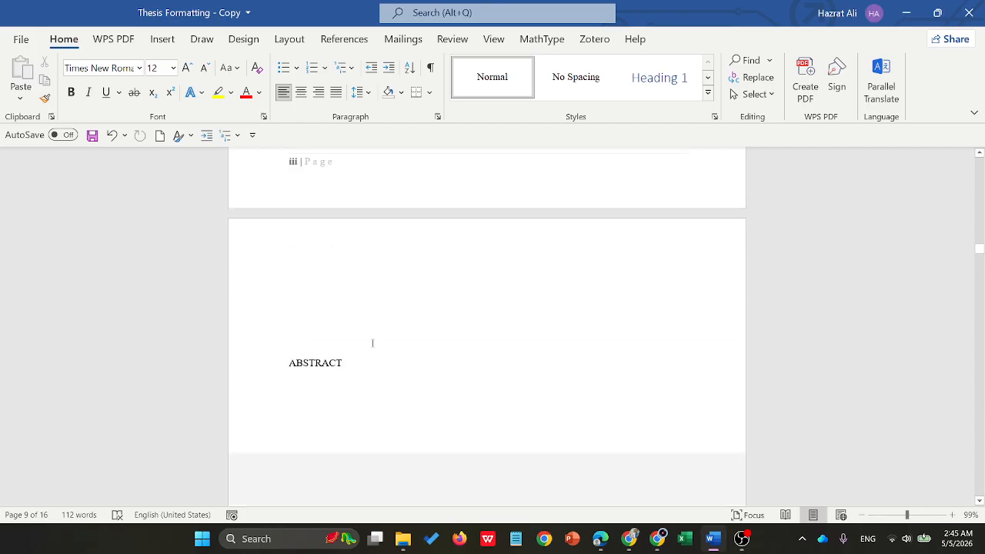
scroll(372, 343, up, 20)
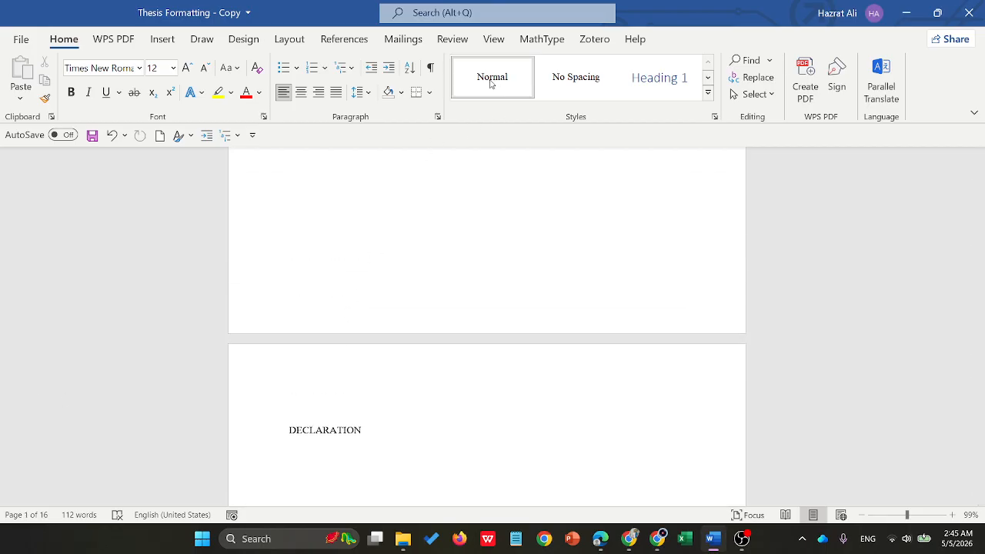
scroll(433, 356, up, 10)
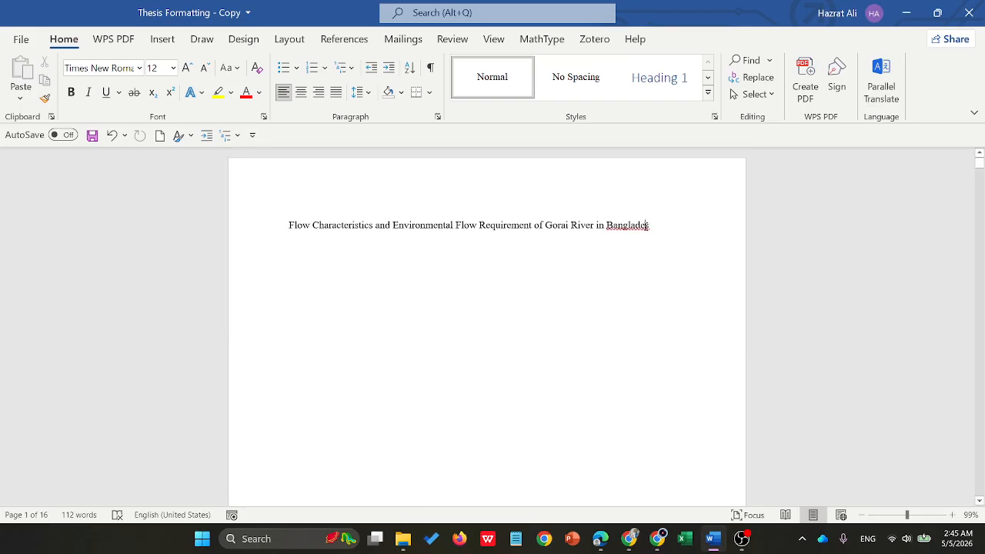
text(h)
- Display the full Styles list, enlarge it and place it beside the page
click(714, 116)
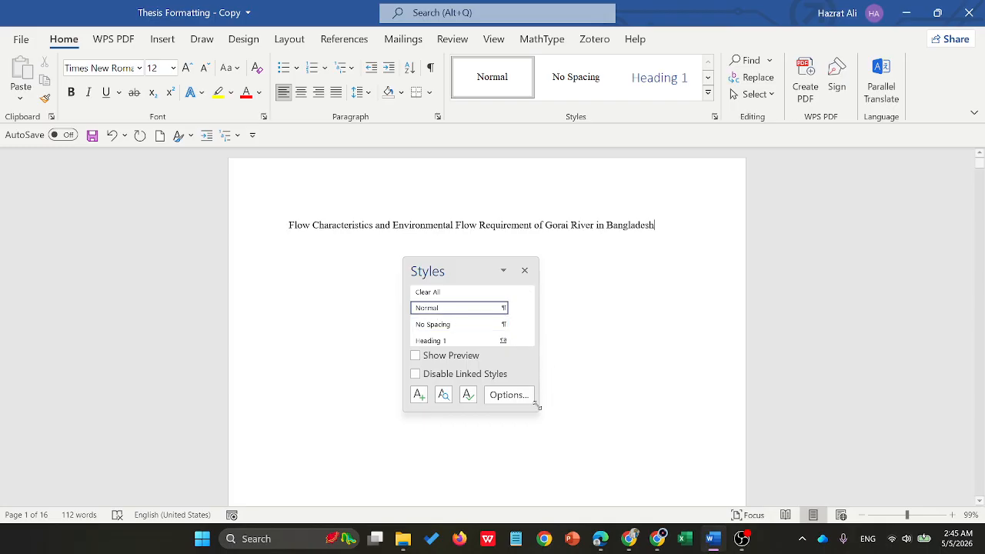
drag(536, 410, 649, 500)
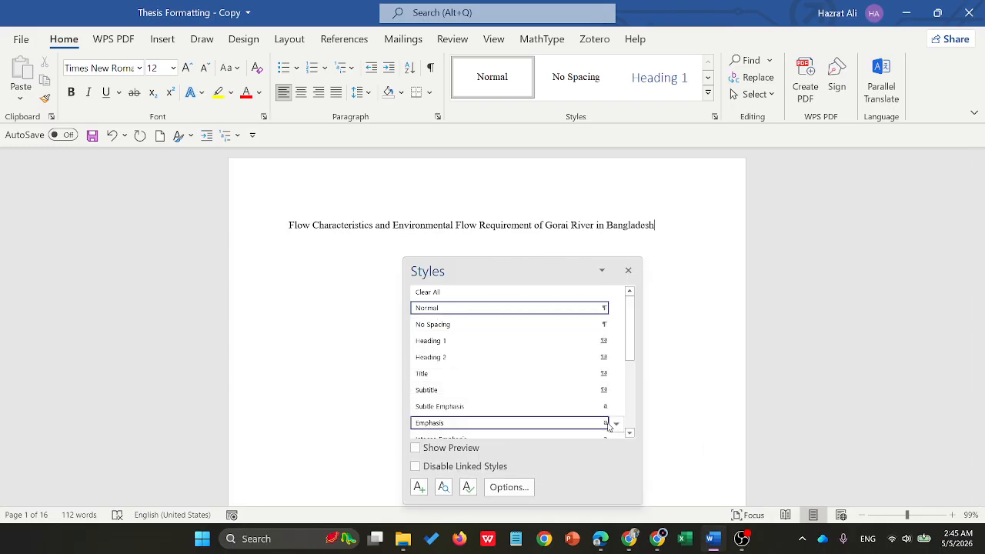
drag(519, 270, 775, 202)
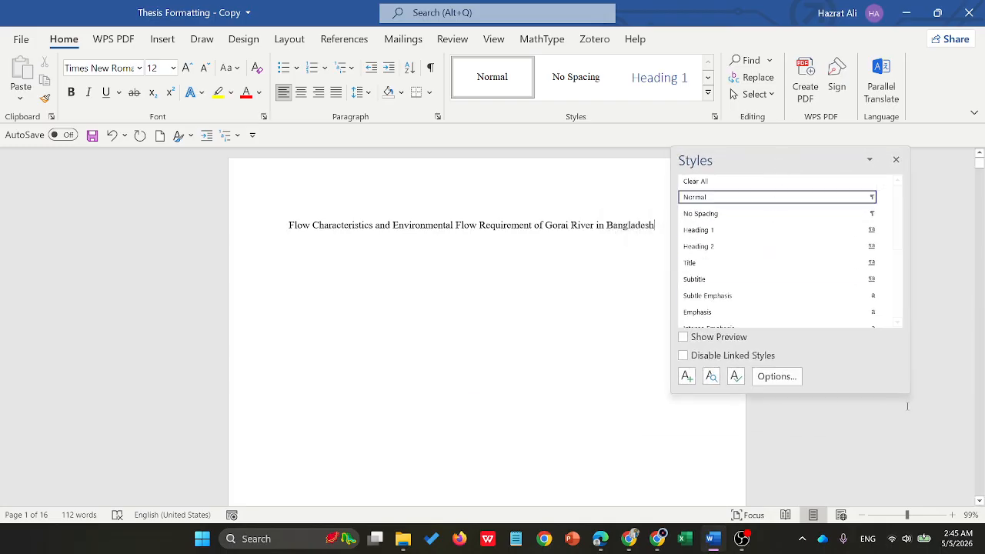
drag(905, 393, 884, 485)
drag(747, 160, 808, 133)
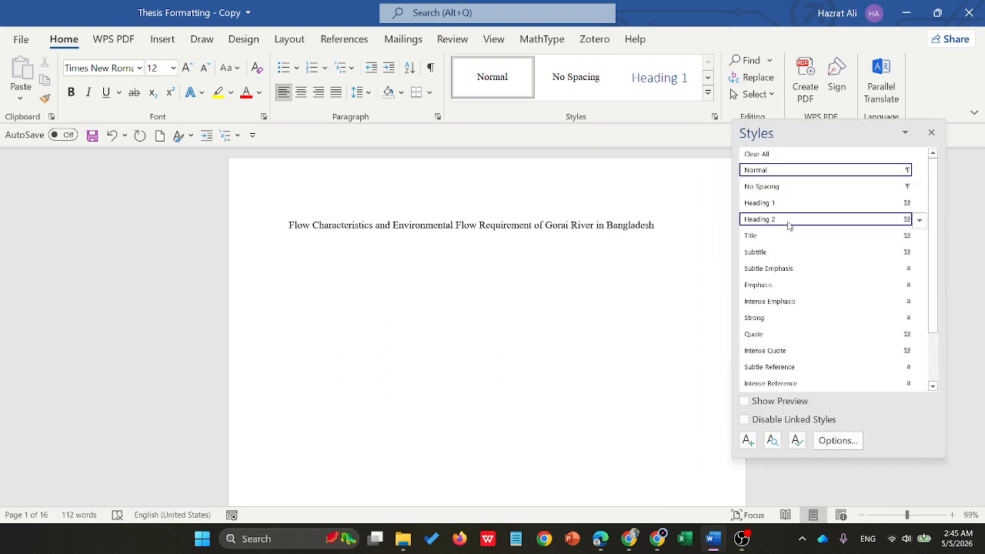
- In Manage Styles, set Heading 2, Heading 3 and Heading 4 to always show among the recommended styles
click(797, 440)
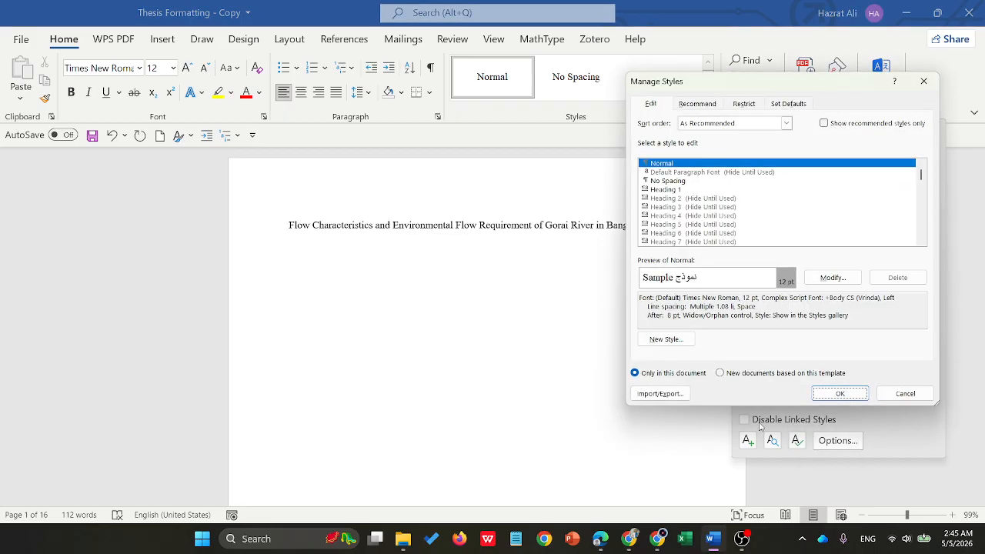
click(698, 104)
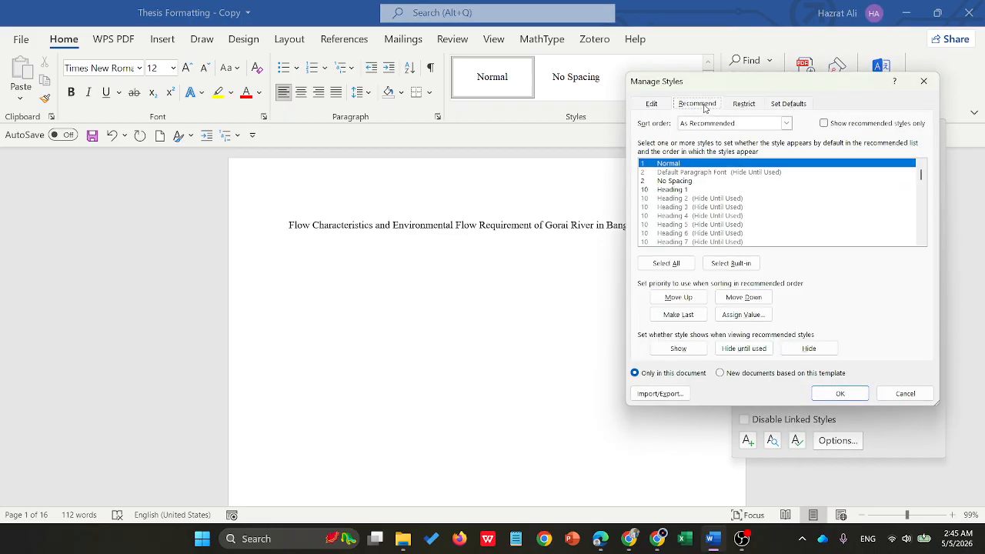
click(671, 198)
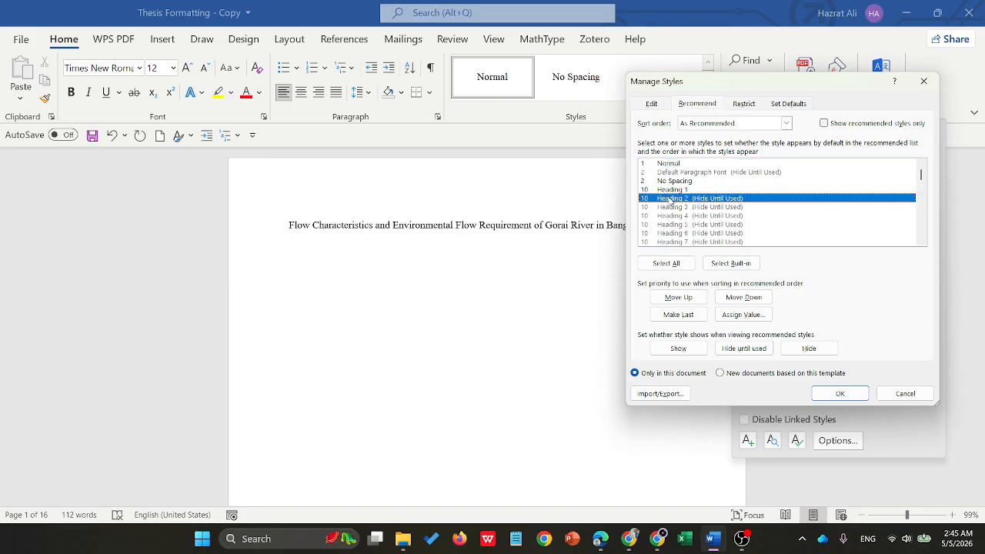
click(690, 351)
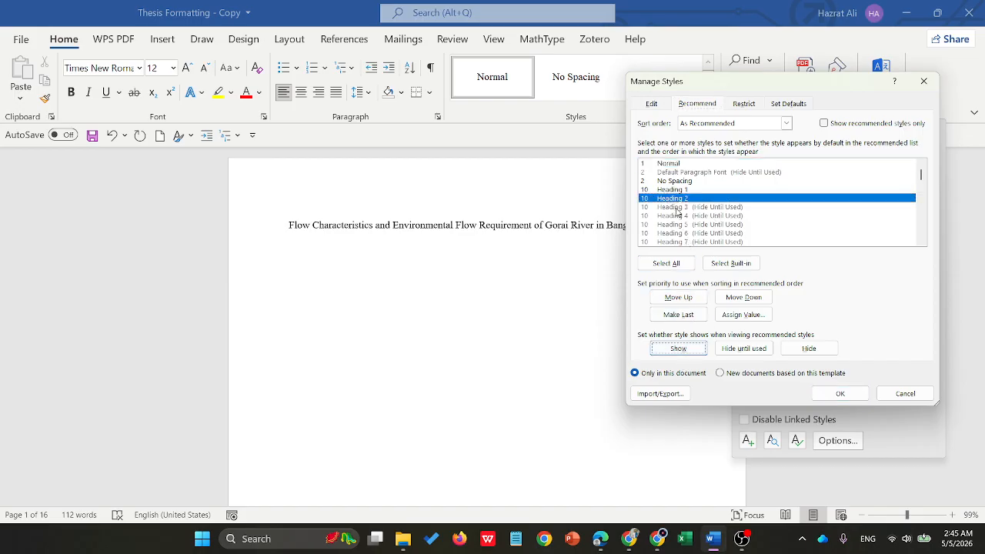
click(676, 208)
click(697, 348)
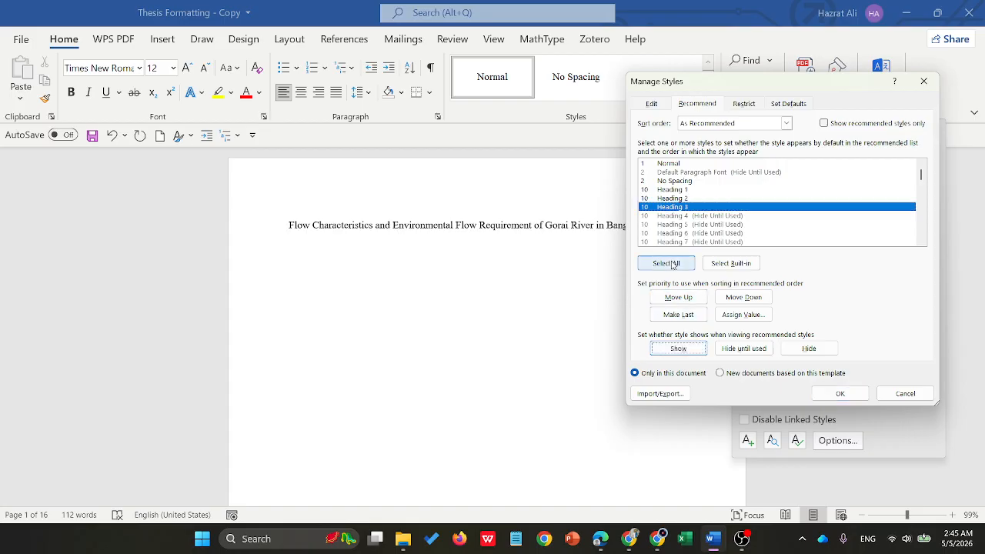
click(683, 216)
click(698, 347)
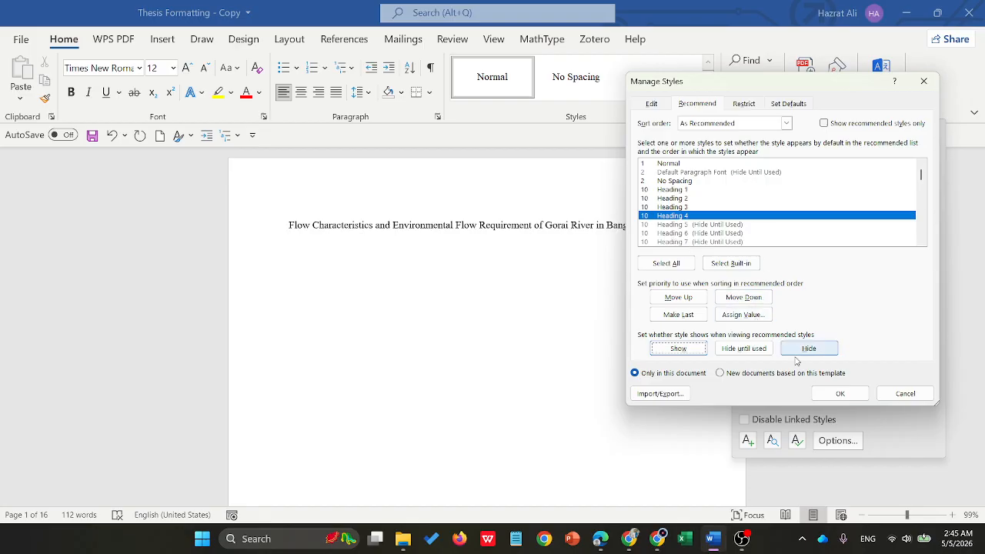
scroll(714, 207, down, 20)
scroll(714, 208, down, 15)
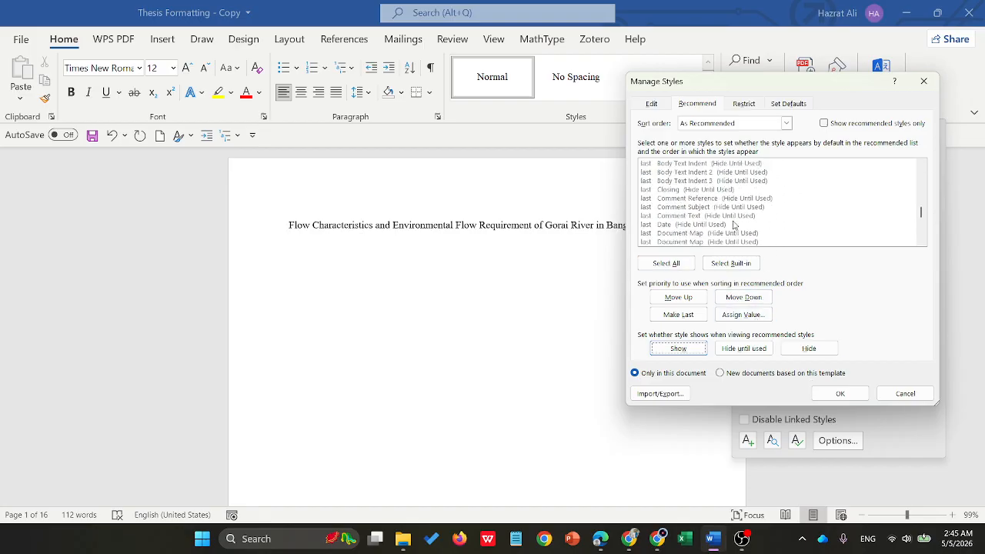
click(840, 397)
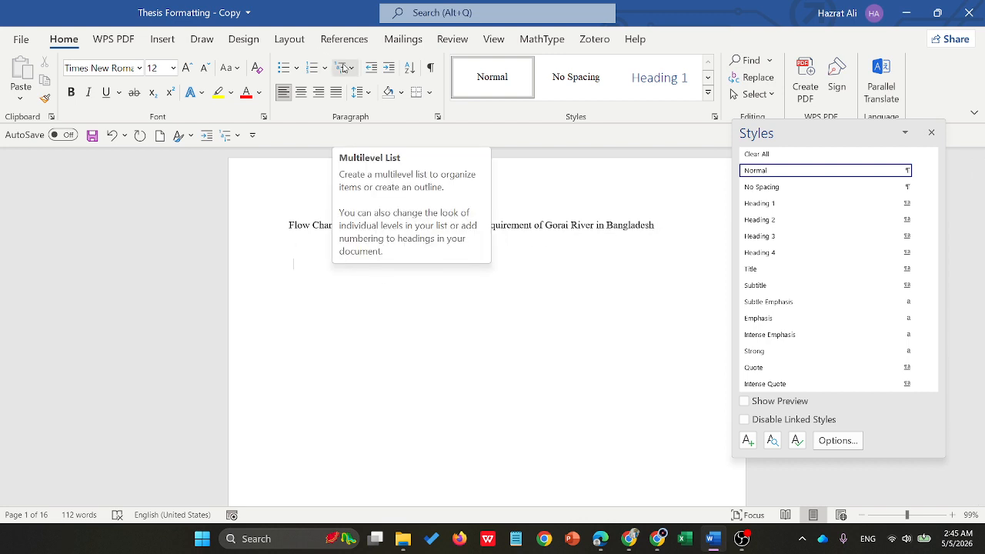
- Start defining a new multilevel list and clear the level 1 number format, leaving its number style at (none)
click(344, 70)
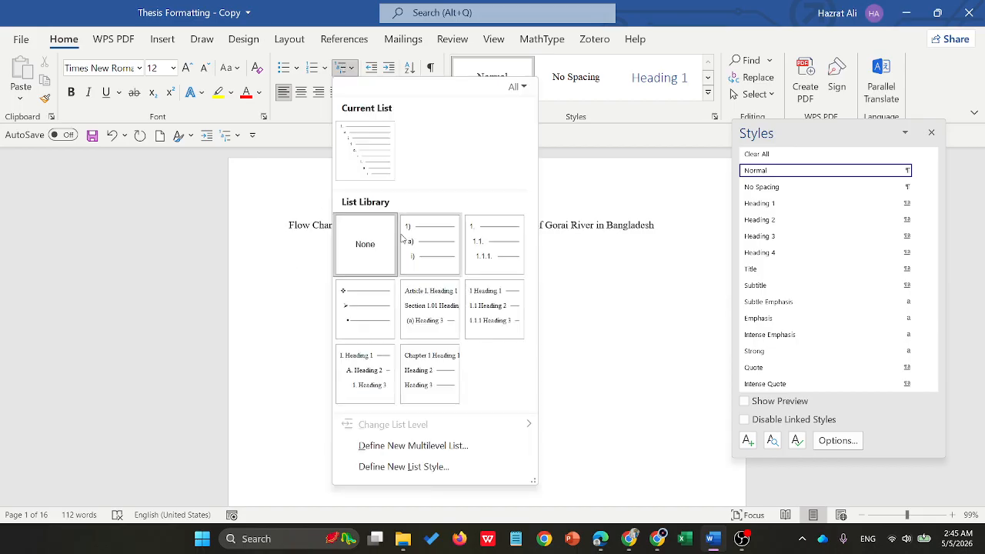
click(413, 446)
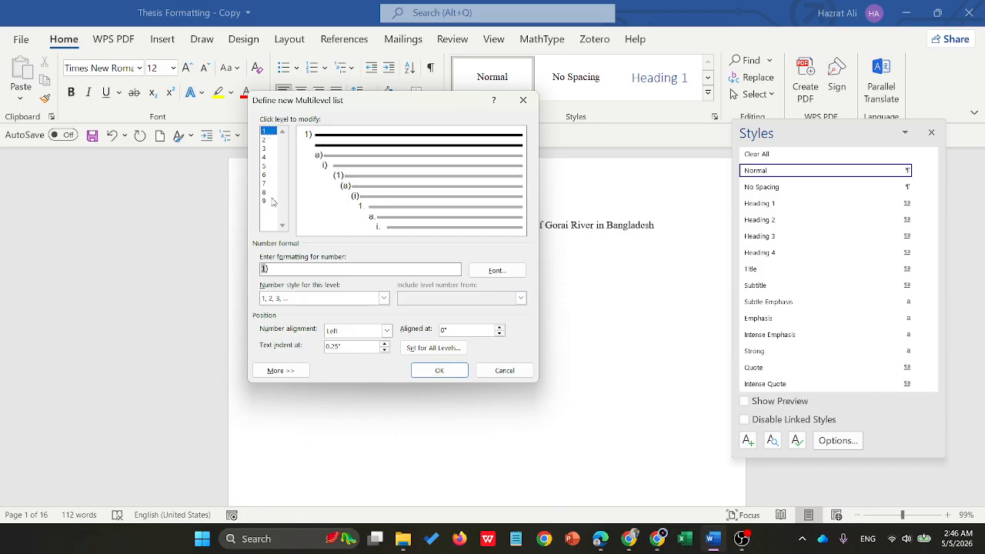
drag(281, 264, 246, 270)
key(Delete)
click(384, 298)
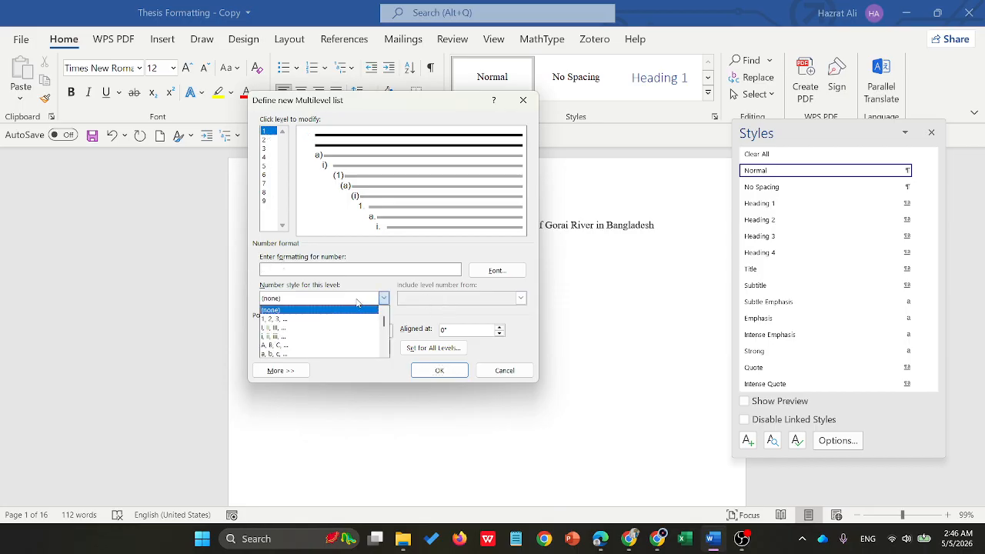
click(382, 297)
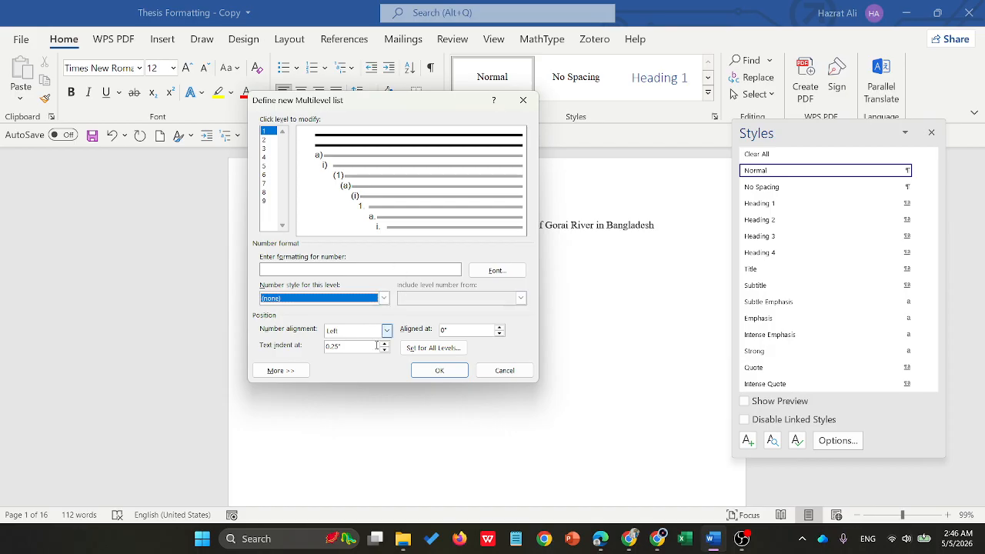
- Show the additional list options, make a space follow the level 1 number, and link level 1 to the Heading 1 style
click(299, 373)
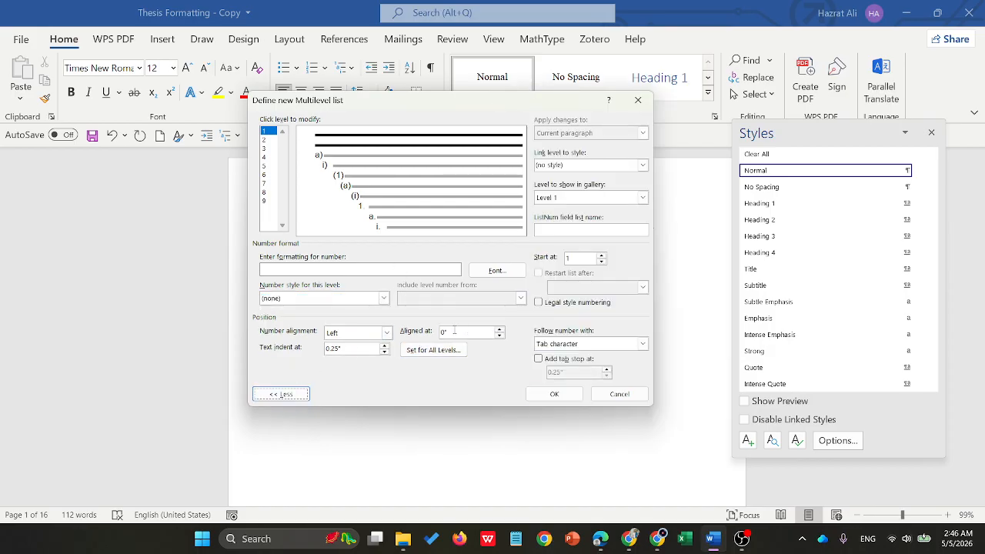
click(589, 344)
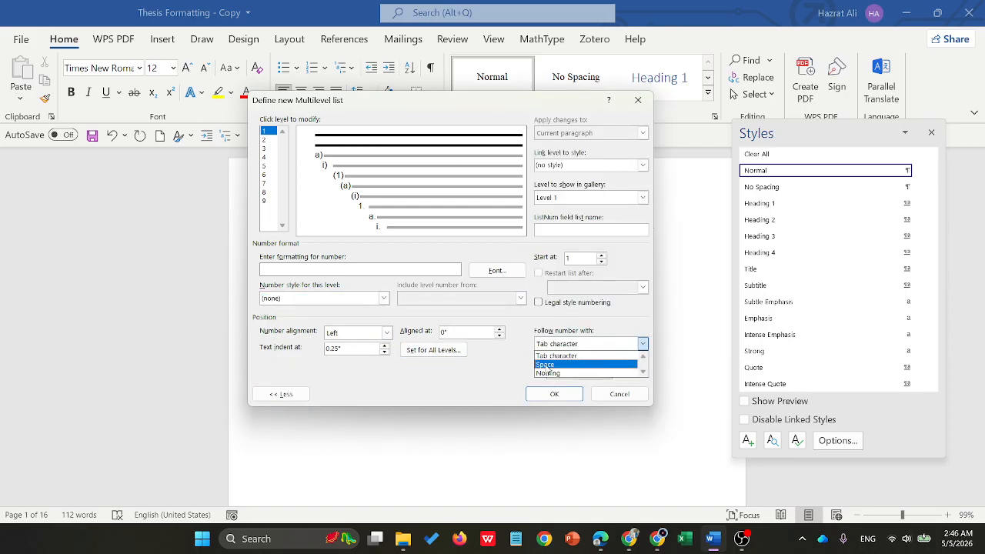
click(548, 364)
click(610, 167)
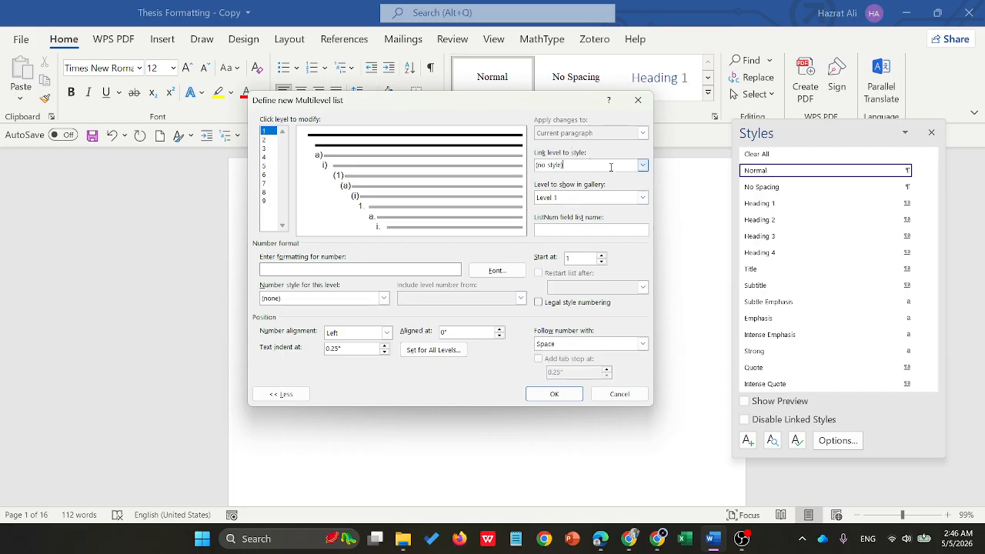
click(642, 165)
click(571, 209)
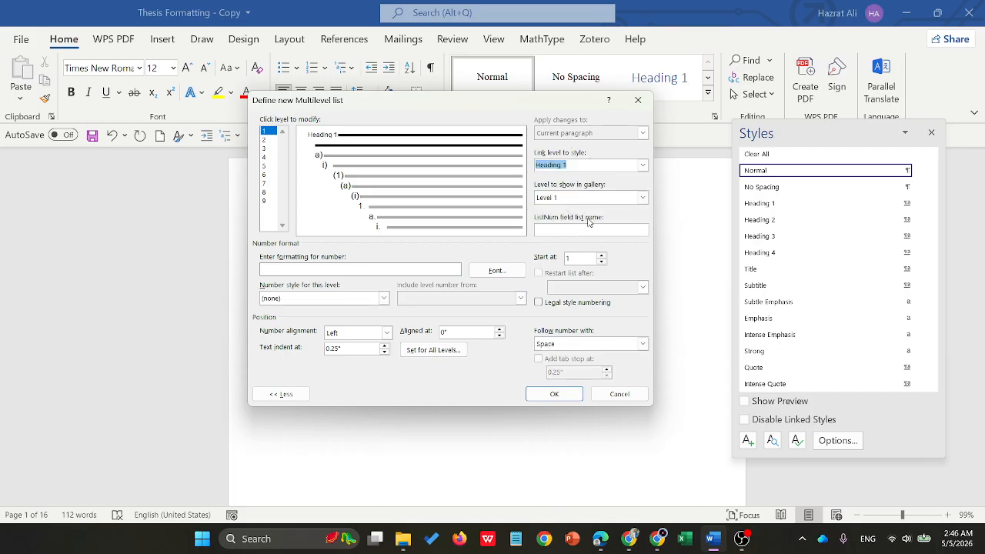
- Set the level 1 number font to Times New Roman, Bold, size 12, in black
click(496, 270)
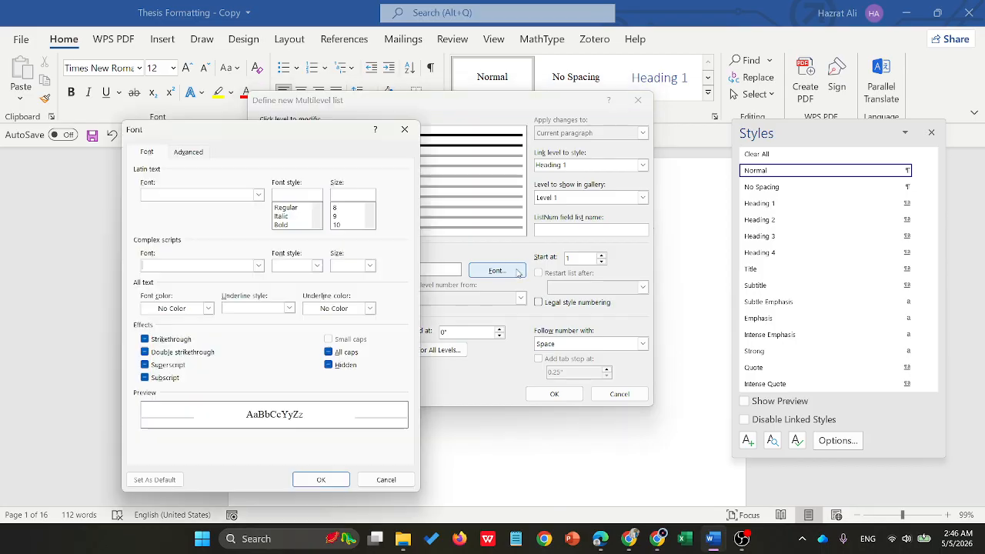
click(259, 195)
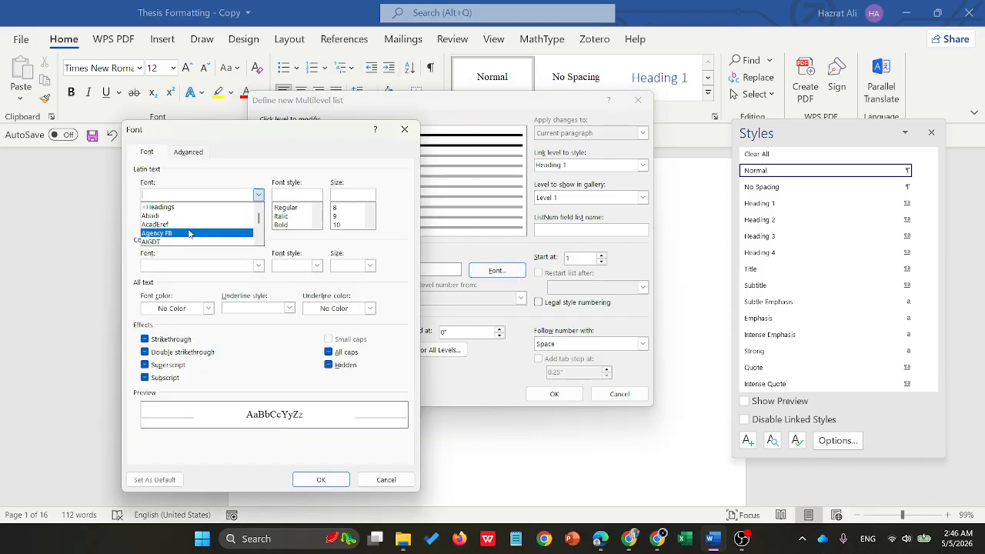
text(tim)
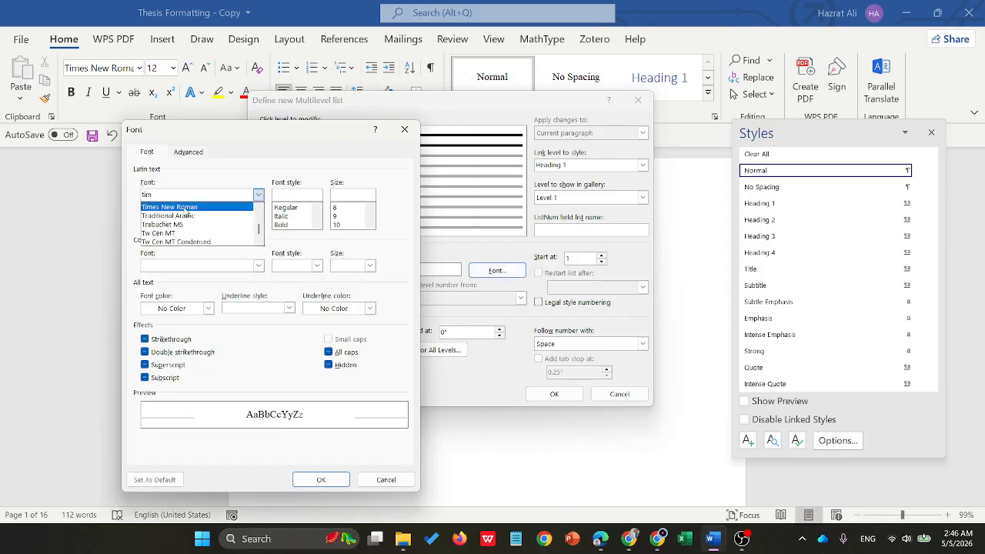
click(189, 217)
click(280, 224)
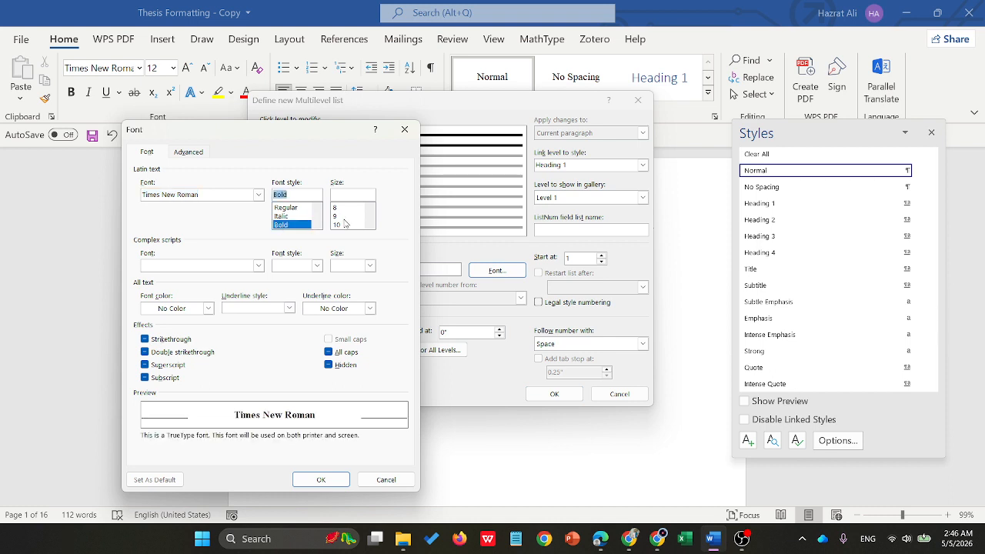
scroll(345, 223, down, 1)
click(338, 216)
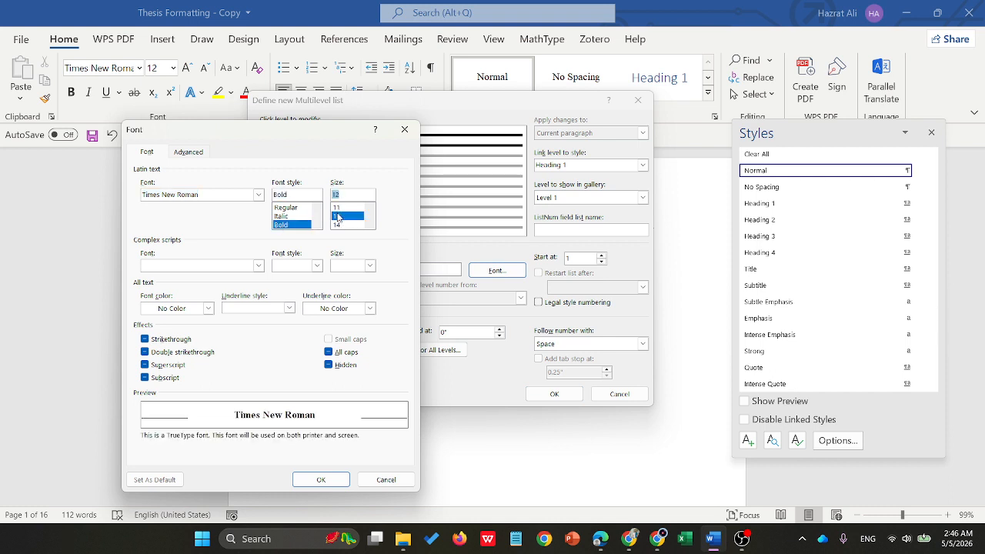
click(208, 308)
click(159, 366)
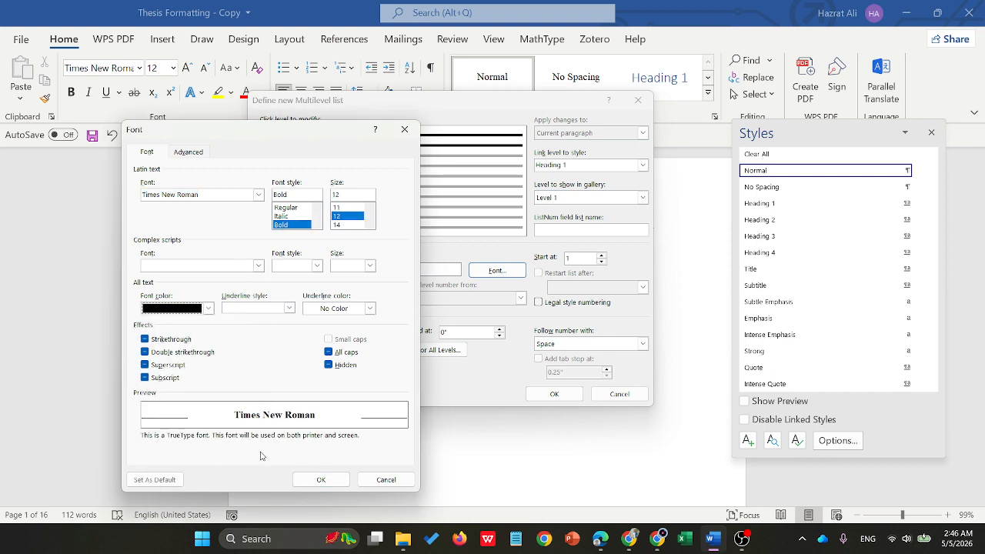
click(321, 479)
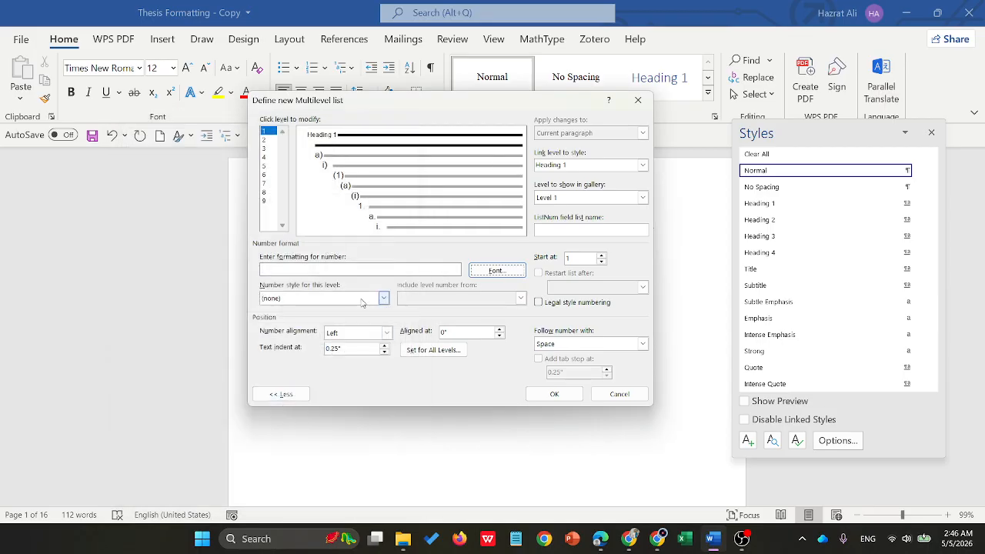
- For level 2, replace the number format with "1." using the 1, 2, 3 number style and align it at 0
click(265, 139)
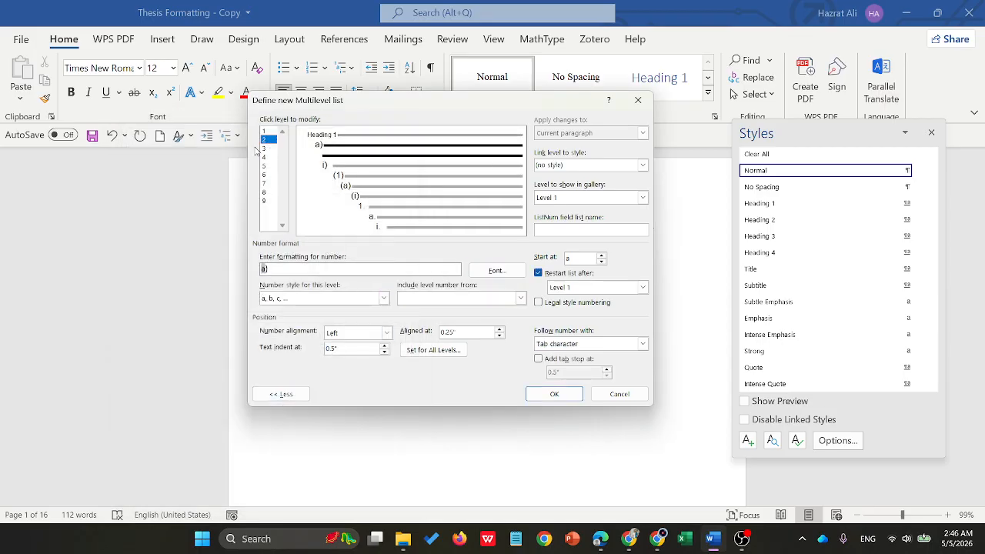
drag(284, 268, 246, 271)
key(BackSpace)
click(385, 300)
click(386, 299)
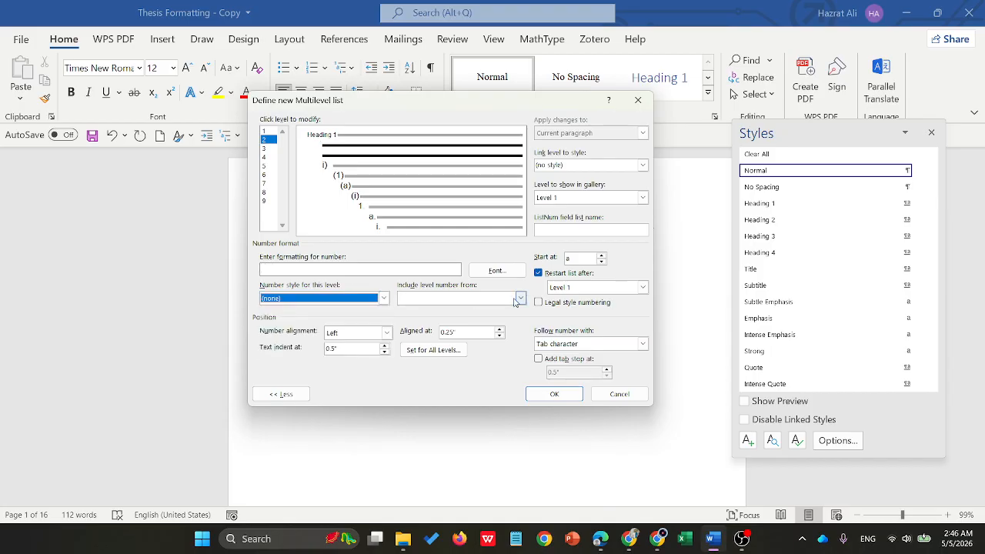
click(389, 299)
click(297, 319)
click(282, 270)
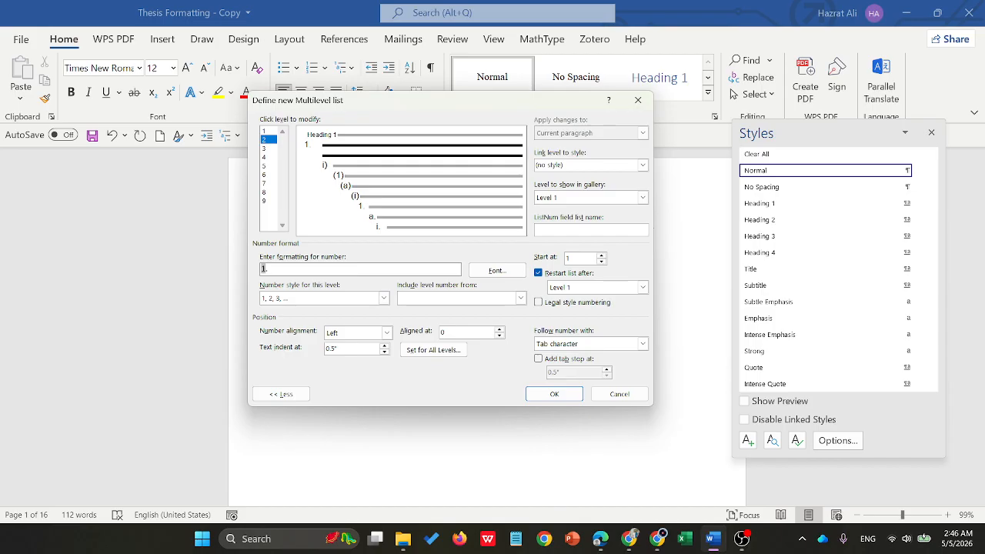
- Make a space follow the level 2 number and link level 2 to the Heading 2 style
click(569, 346)
click(546, 364)
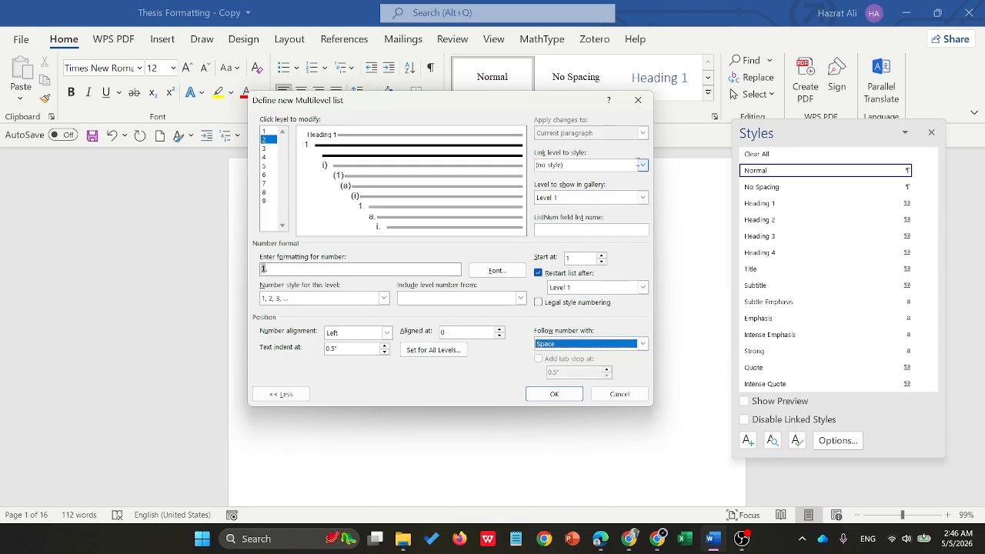
click(643, 165)
click(569, 211)
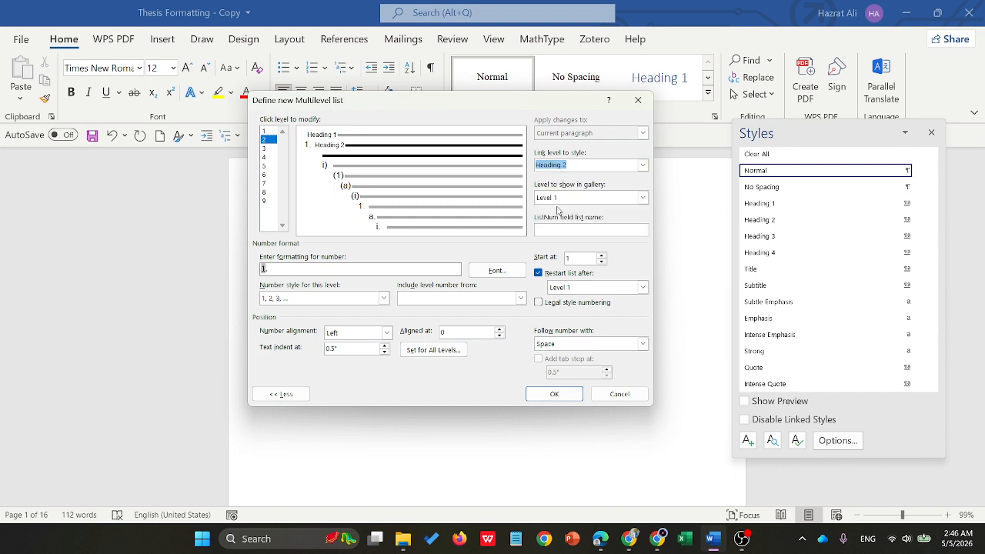
- Set the level 2 number font to Times New Roman, Bold, size 12, in black
click(496, 270)
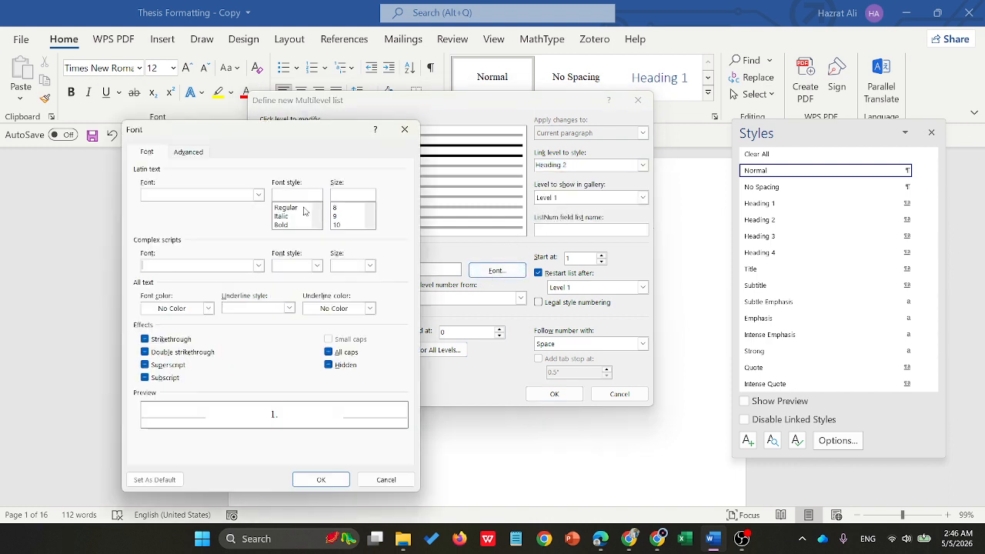
click(260, 197)
text(tim)
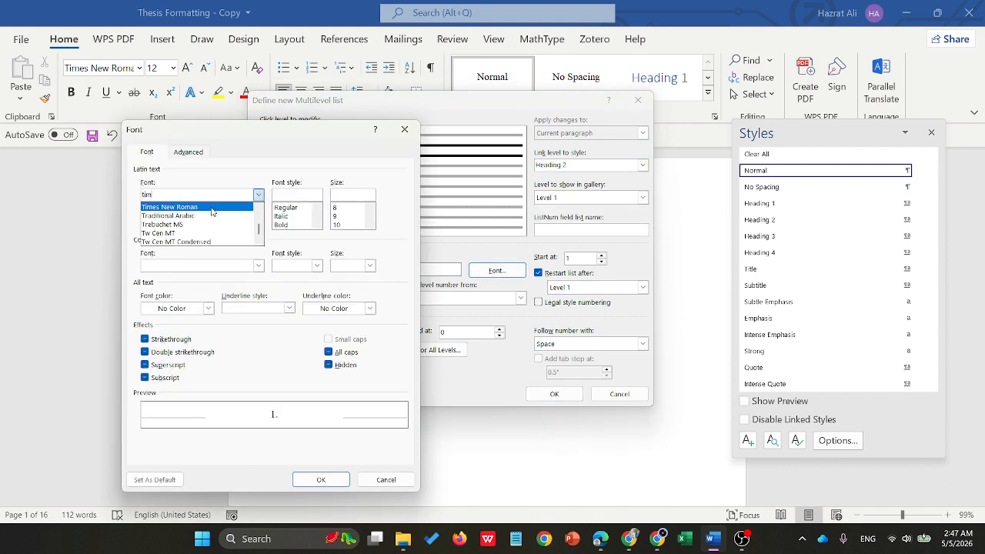
click(211, 207)
click(282, 224)
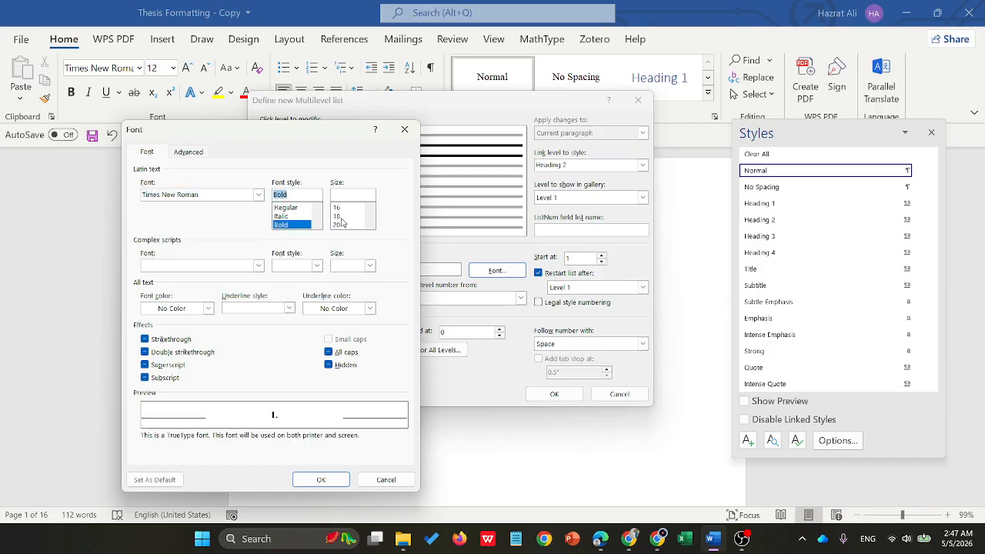
scroll(342, 218, up, 2)
click(342, 216)
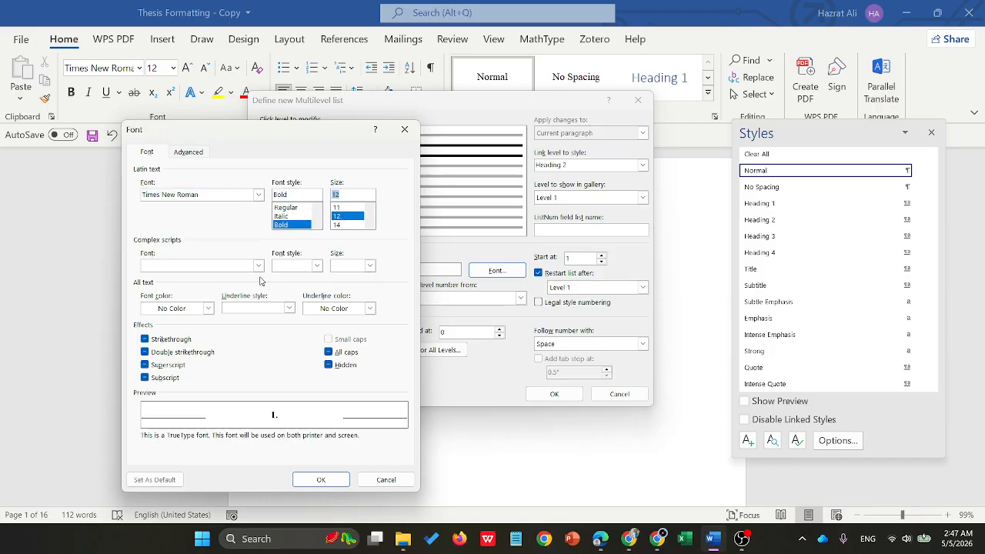
click(208, 308)
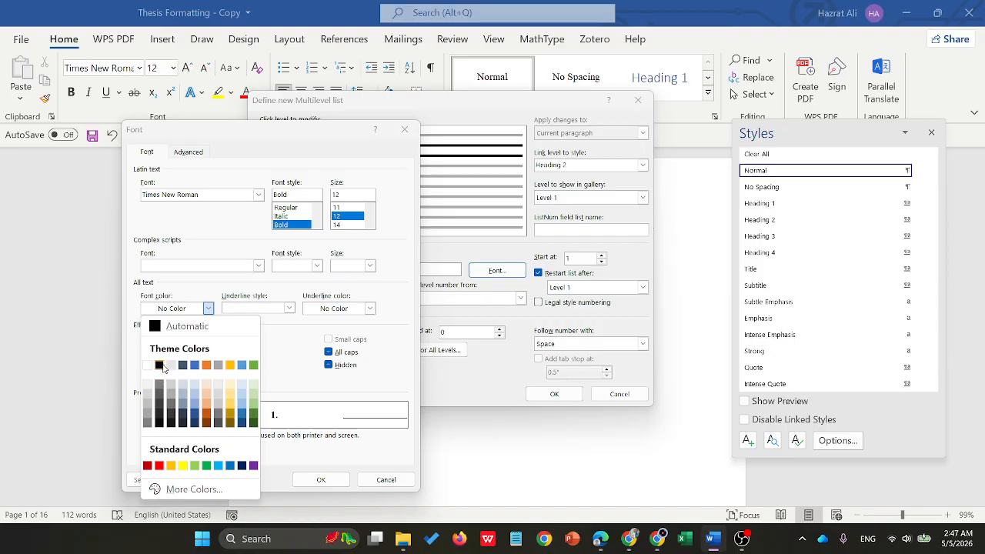
click(162, 366)
click(321, 479)
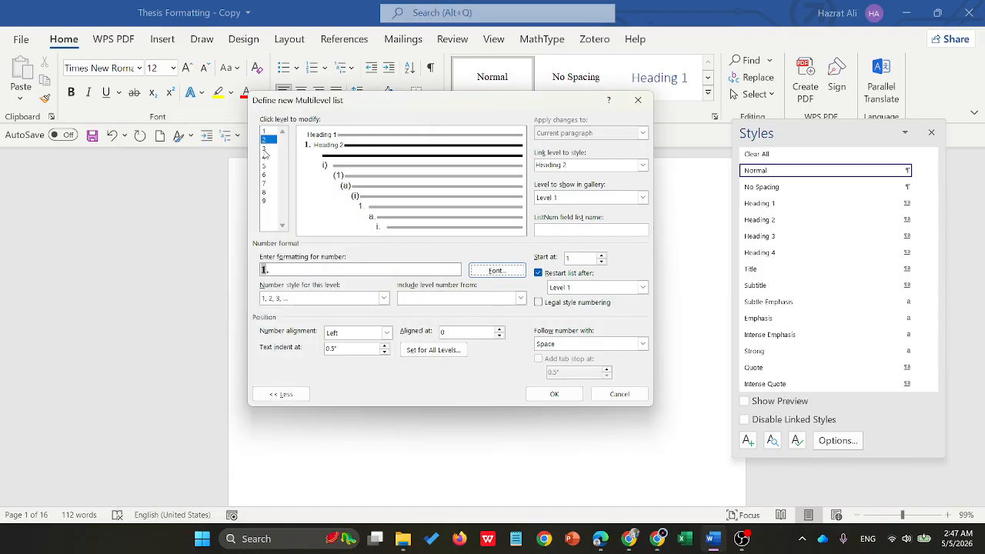
- Replace the level 2 number format with "Chapter." followed by a number in the 1, 2, 3 style
click(264, 148)
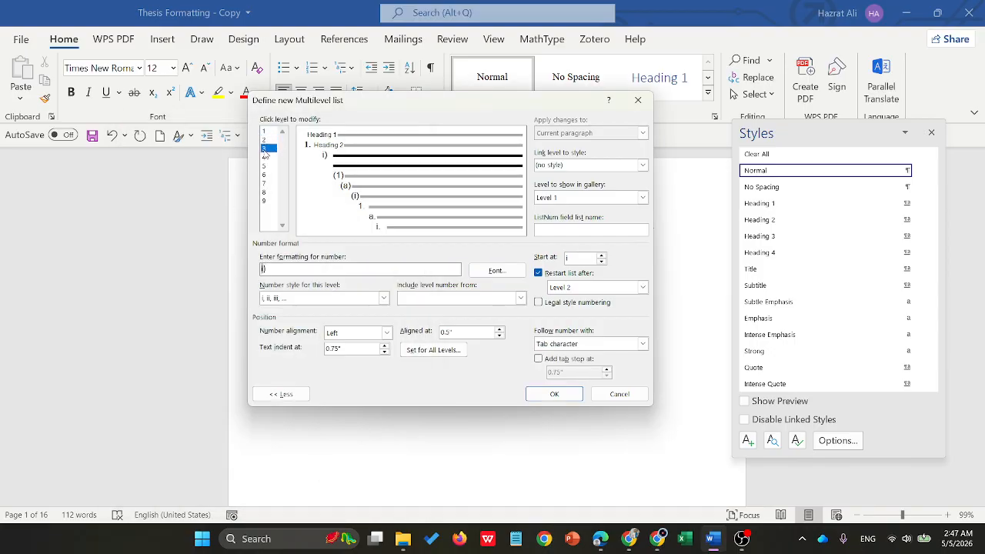
click(269, 140)
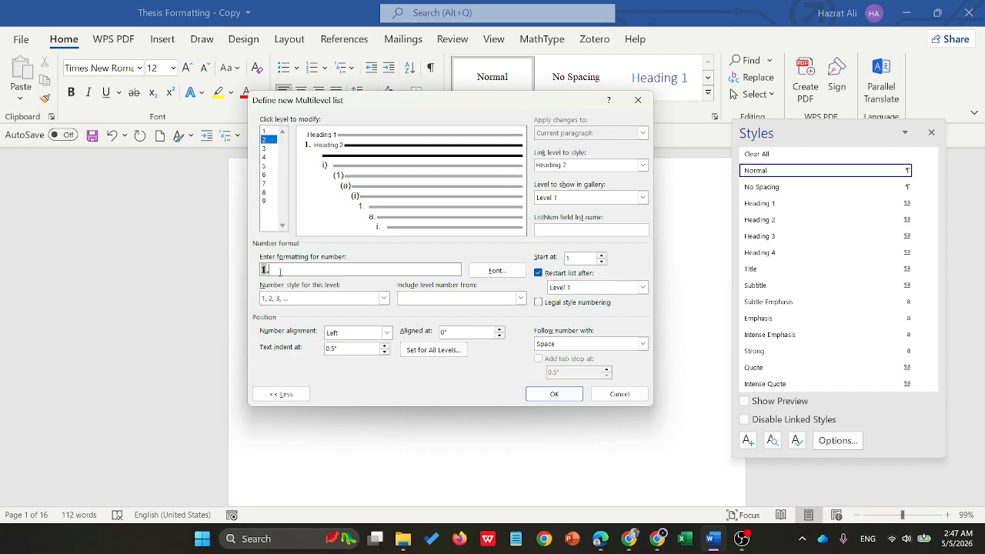
drag(280, 272, 253, 273)
text(Chapter)
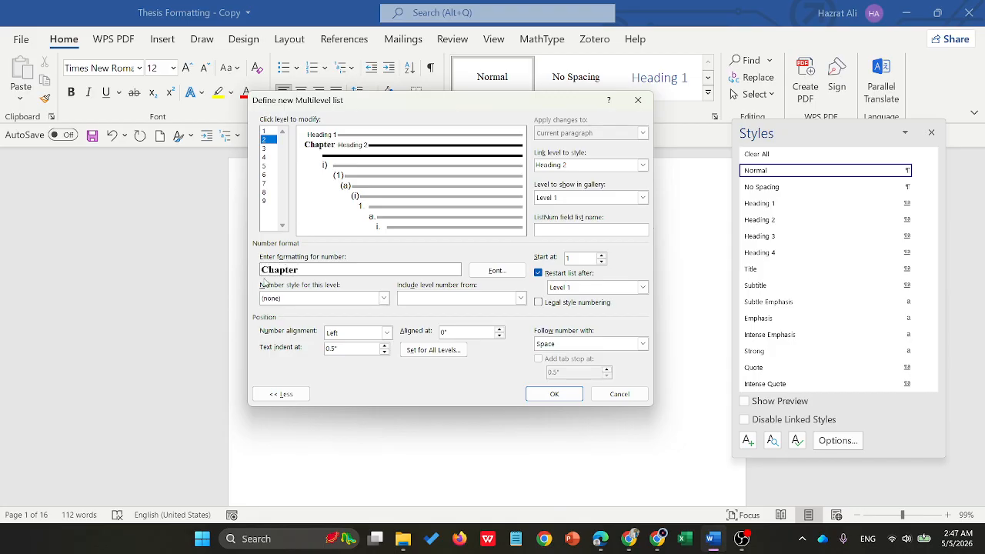
text(.)
click(383, 298)
click(294, 317)
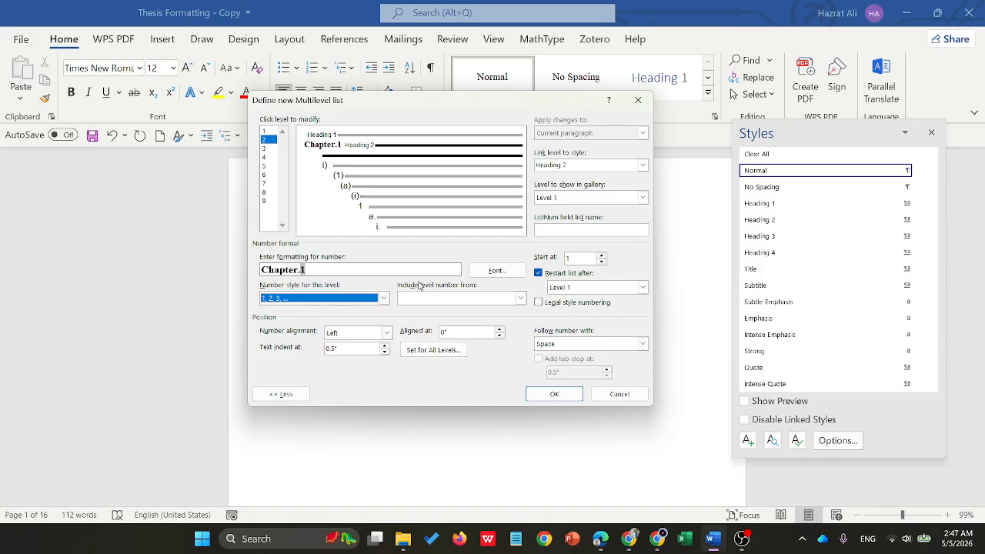
- Switch to the sample thesis PDF and examine how its table of contents and first chapter heading are numbered, then return to Word
mouse_move(600, 540)
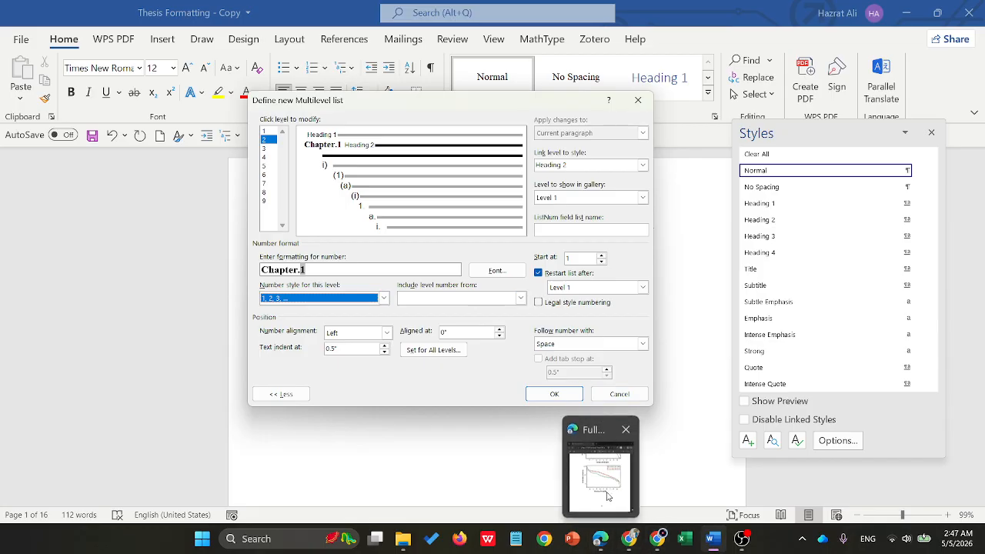
click(601, 469)
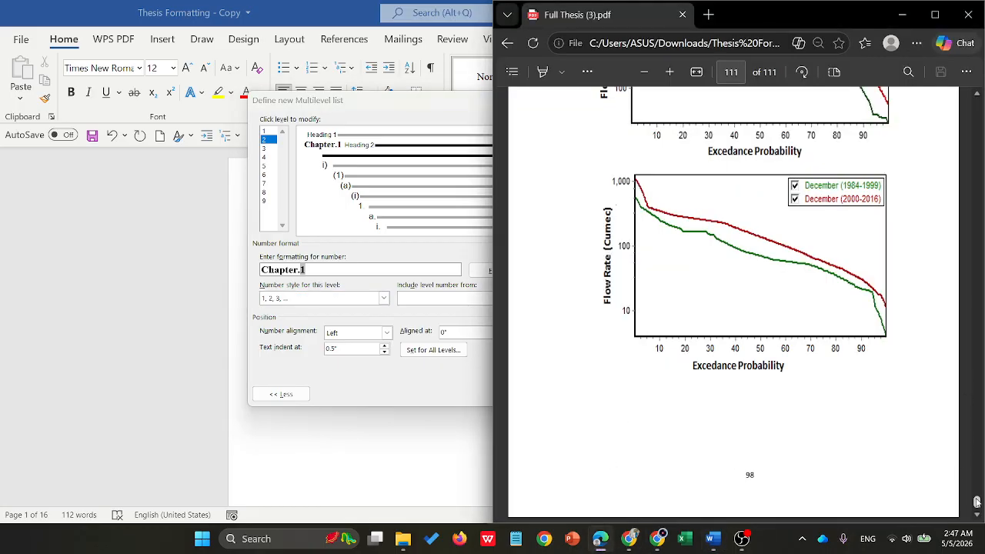
drag(976, 502, 976, 94)
scroll(743, 294, down, 15)
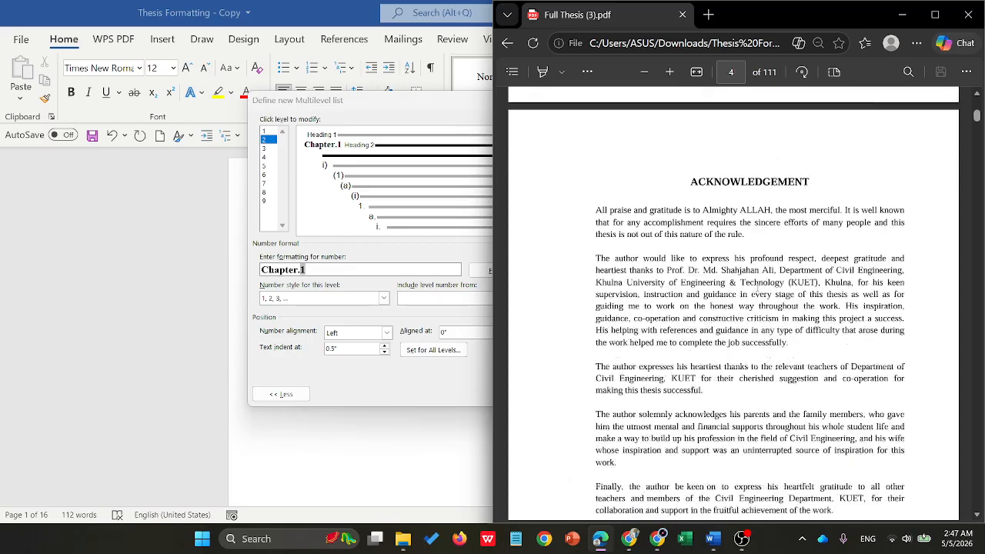
scroll(758, 289, down, 20)
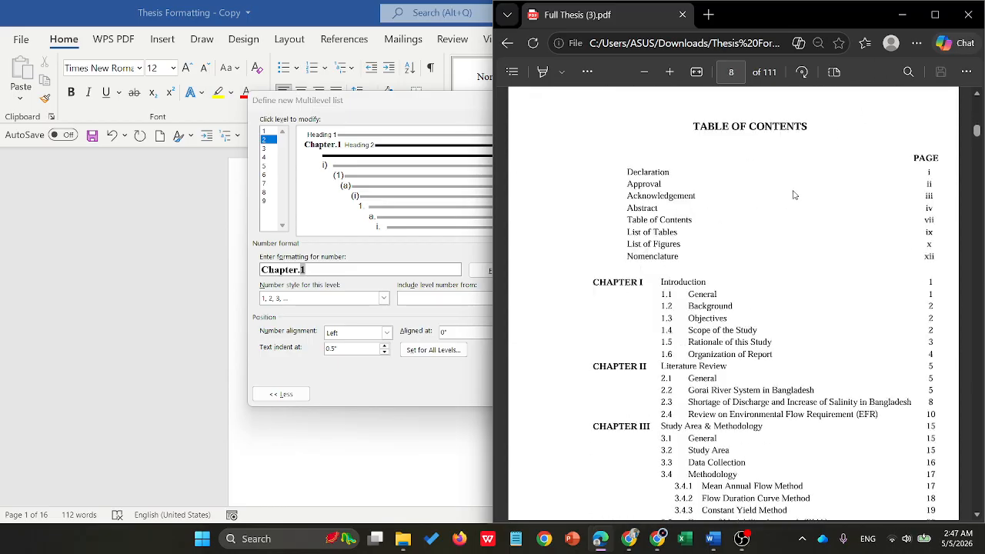
scroll(794, 195, down, 20)
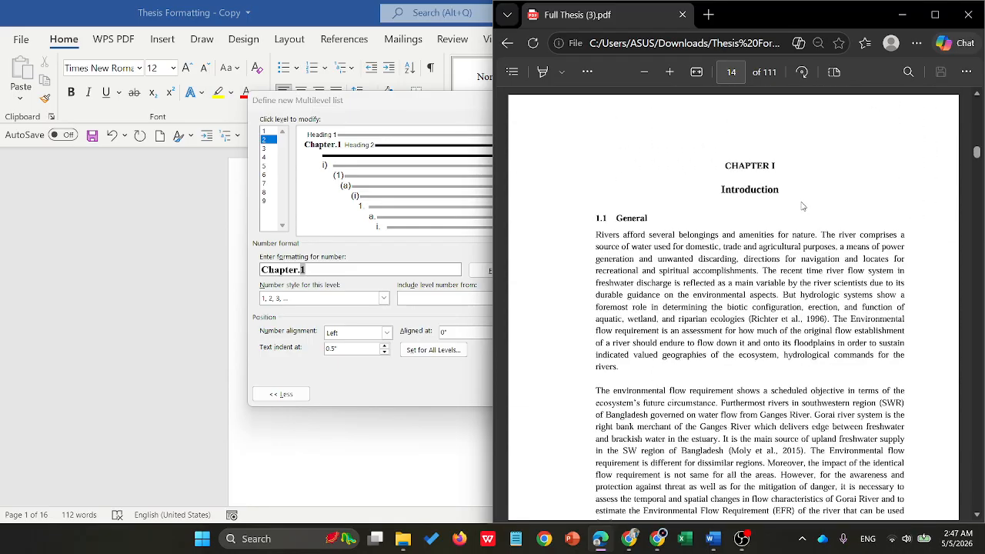
scroll(800, 205, down, 5)
scroll(808, 209, up, 5)
click(901, 16)
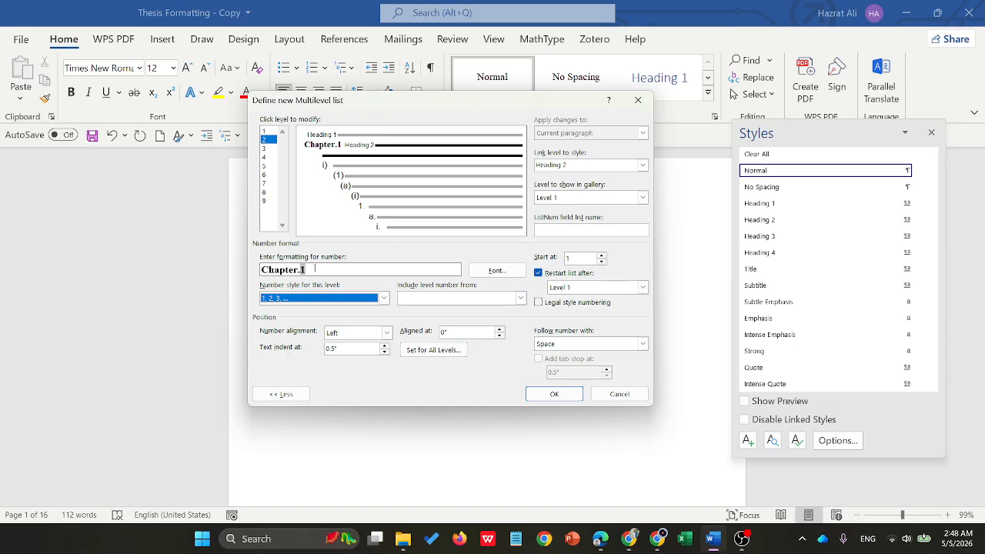
- Change the level 2 number format to "Chapter 1.", with a space before the 1, 2, 3 style number and a period after it
click(315, 268)
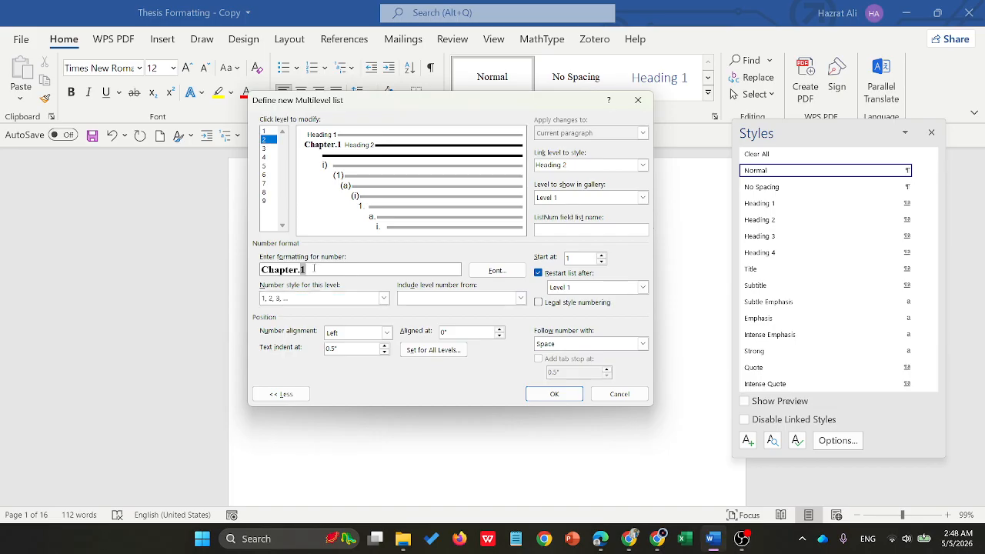
key(BackSpace)
key(BackSpace)
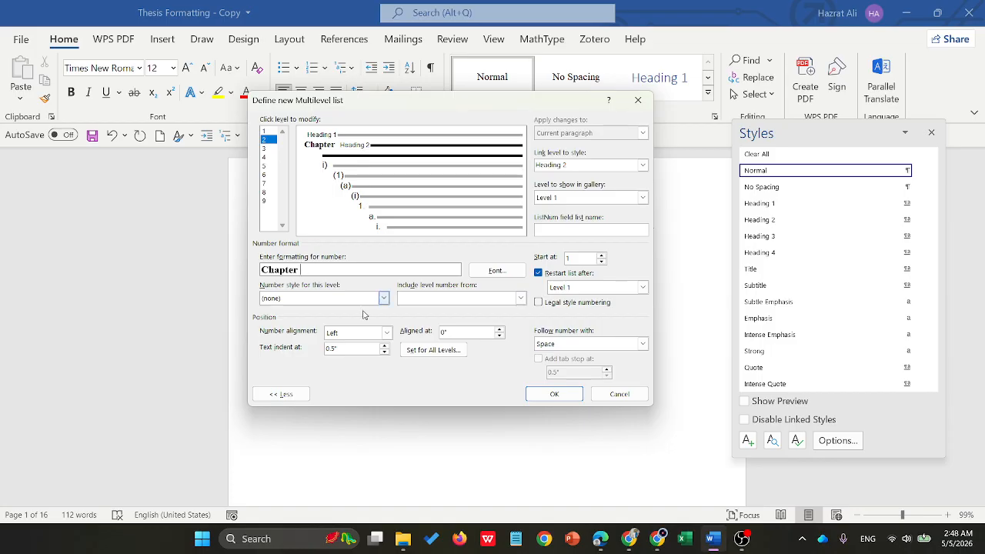
click(383, 298)
click(279, 319)
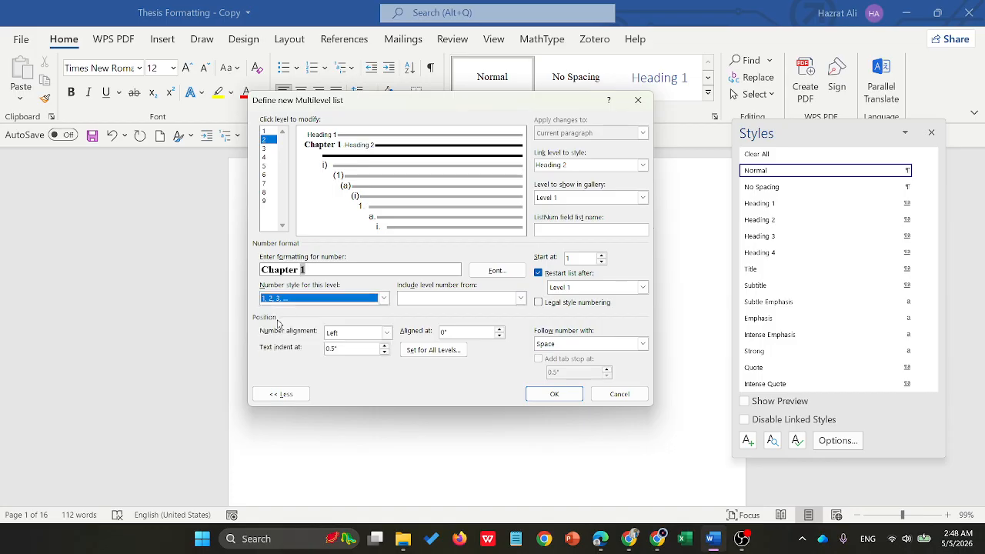
click(295, 298)
click(324, 271)
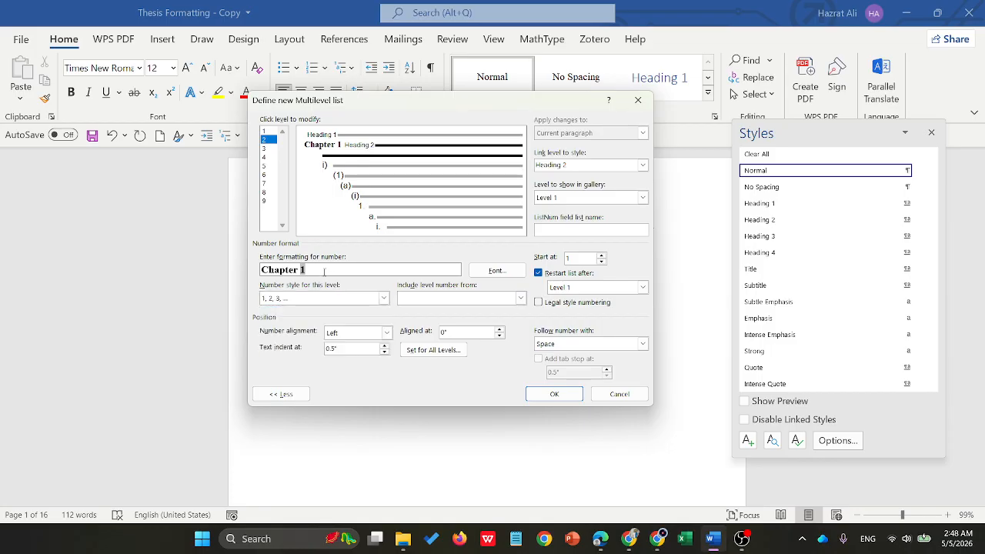
text(.)
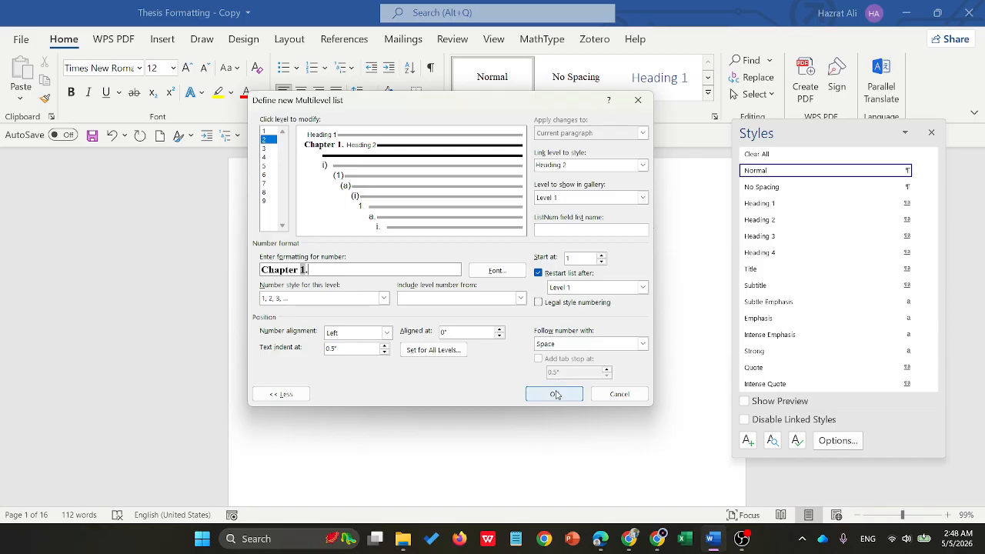
- Replace the level 3 number format with the level 2 number followed directly by a number in the 1, 2, 3 style
click(264, 147)
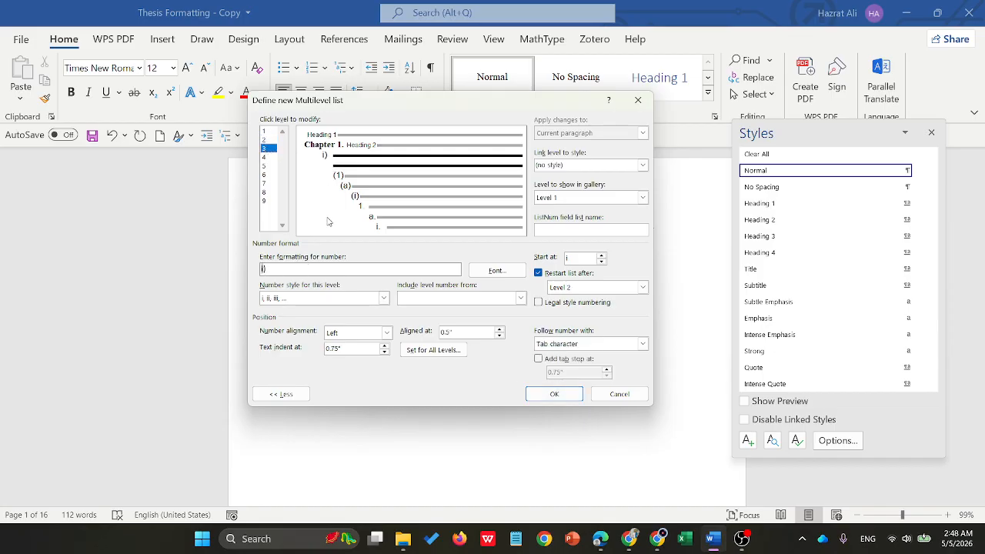
key(BackSpace)
click(521, 297)
click(427, 310)
click(383, 298)
click(277, 319)
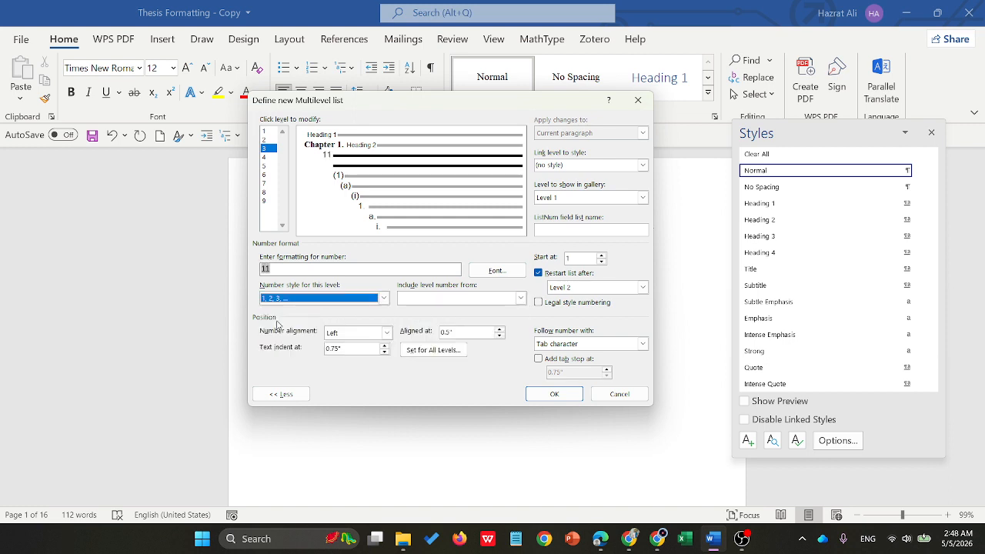
- Rebuild the level 3 number format as 1.1, with a period between the level 2 number and a 1, 2, 3 style number
click(369, 263)
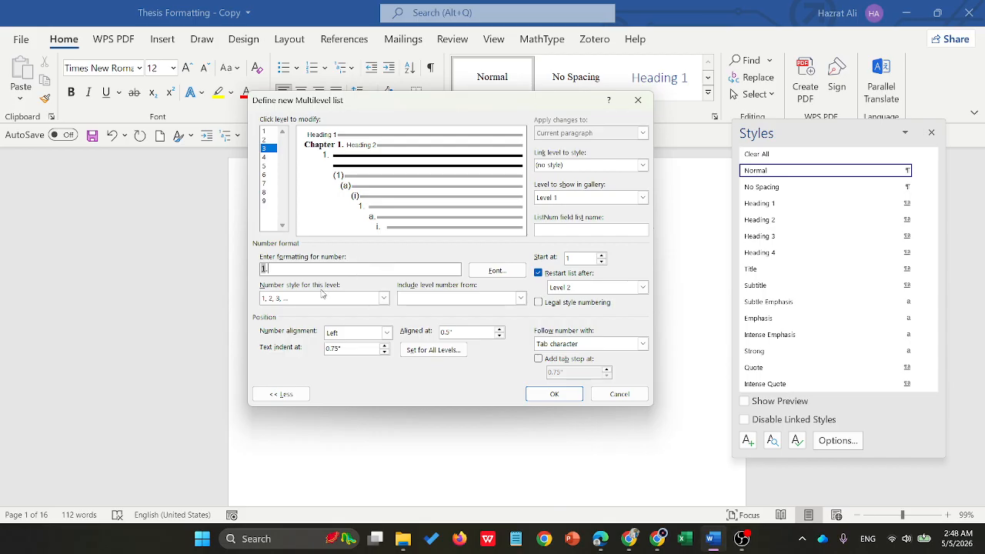
click(383, 298)
click(292, 322)
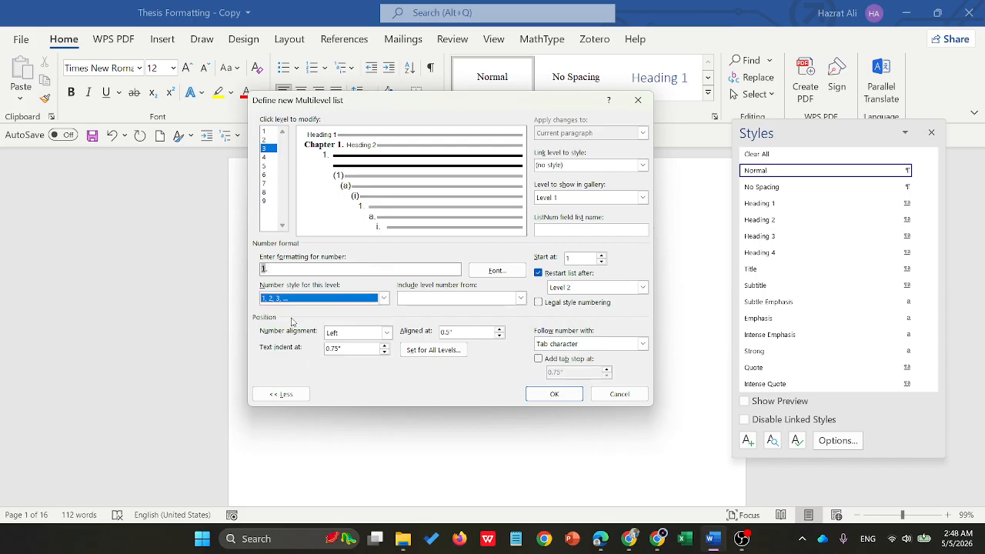
click(298, 269)
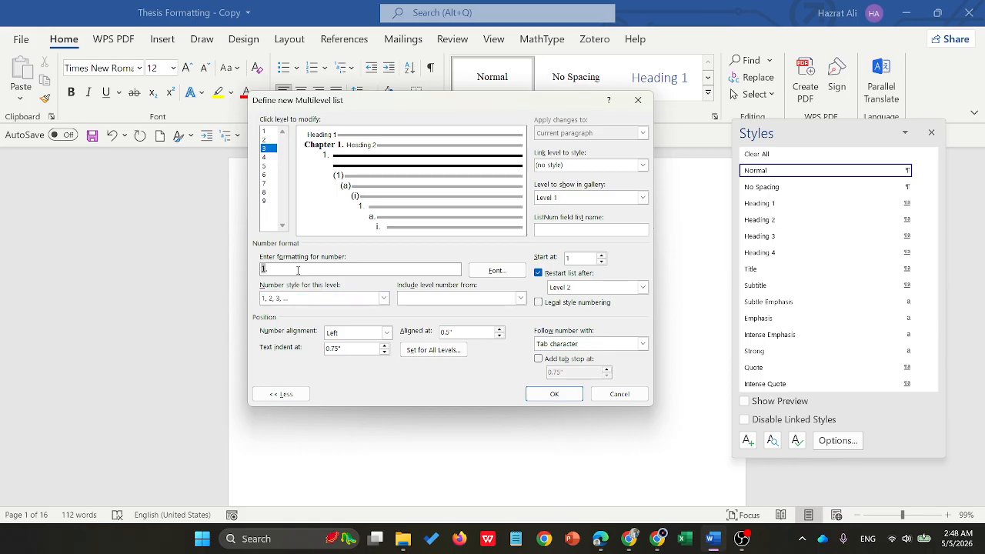
key(BackSpace)
click(521, 298)
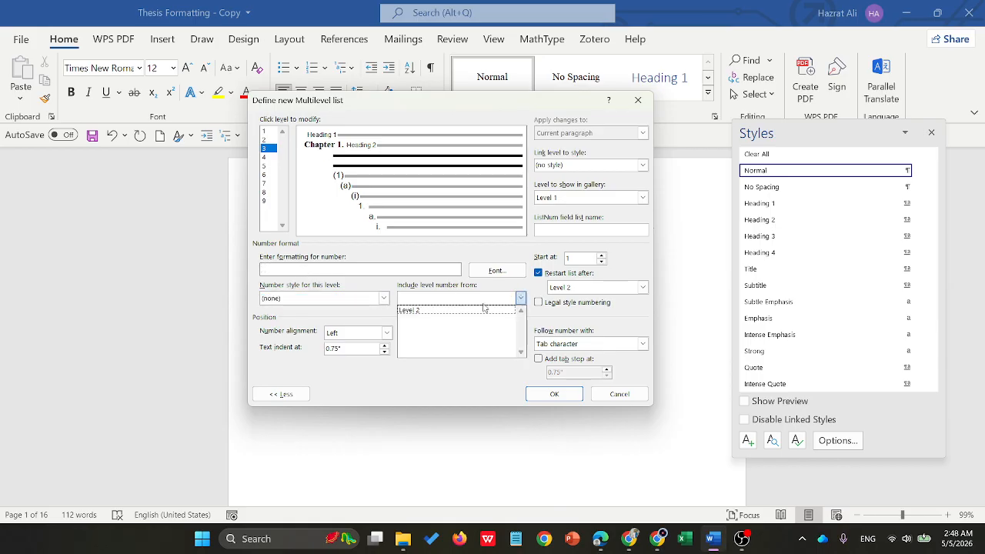
click(416, 310)
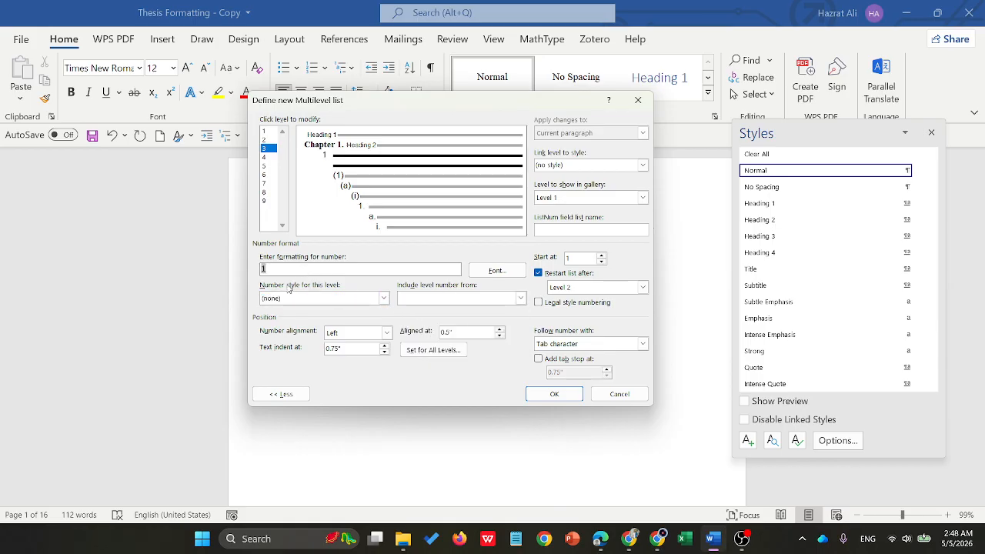
click(383, 298)
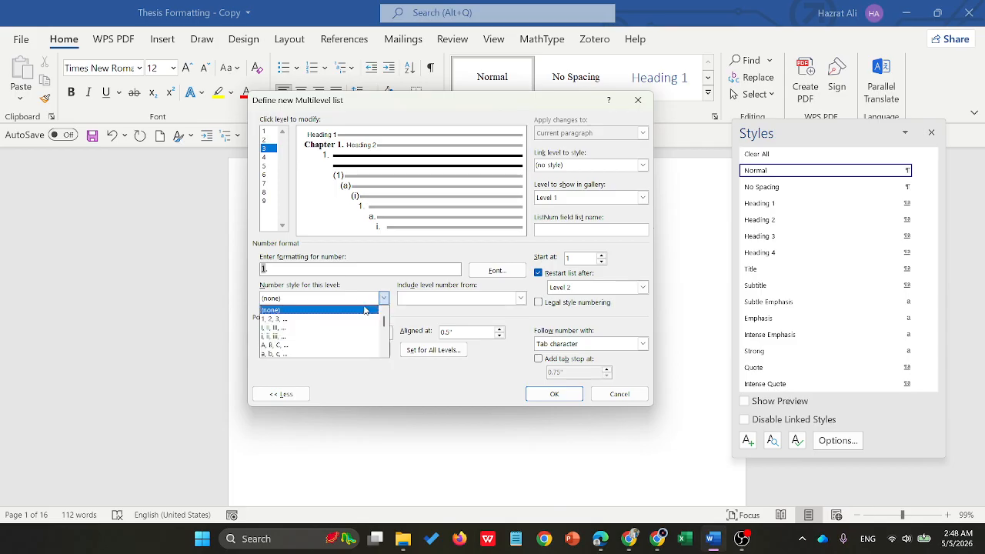
click(284, 319)
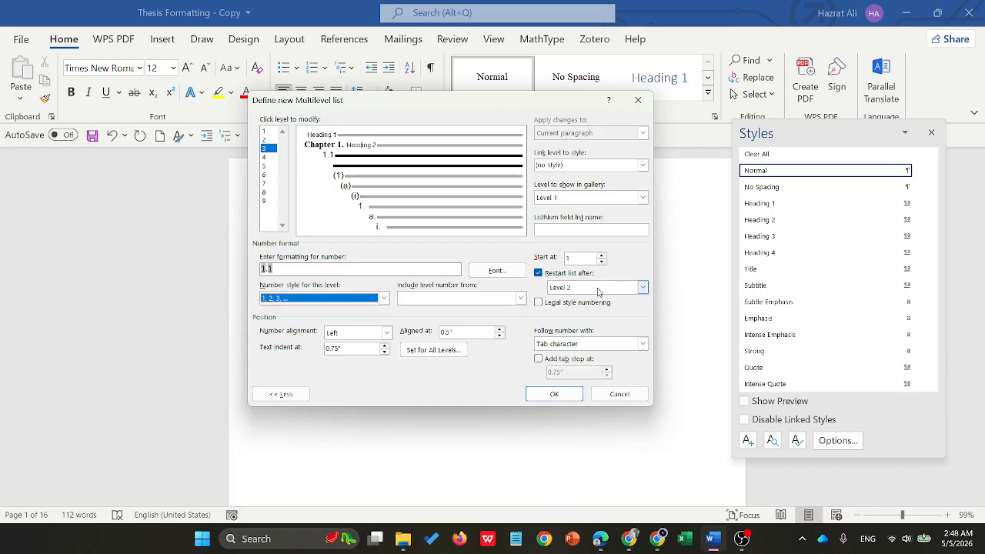
- Make a space follow the level 3 number and link level 3 to the Heading 3 style
click(642, 343)
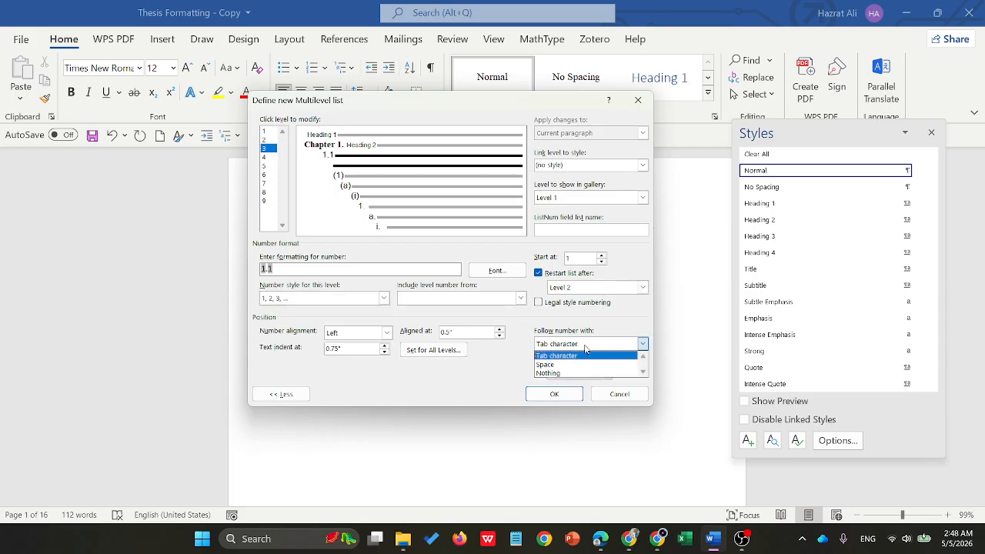
click(552, 366)
click(642, 165)
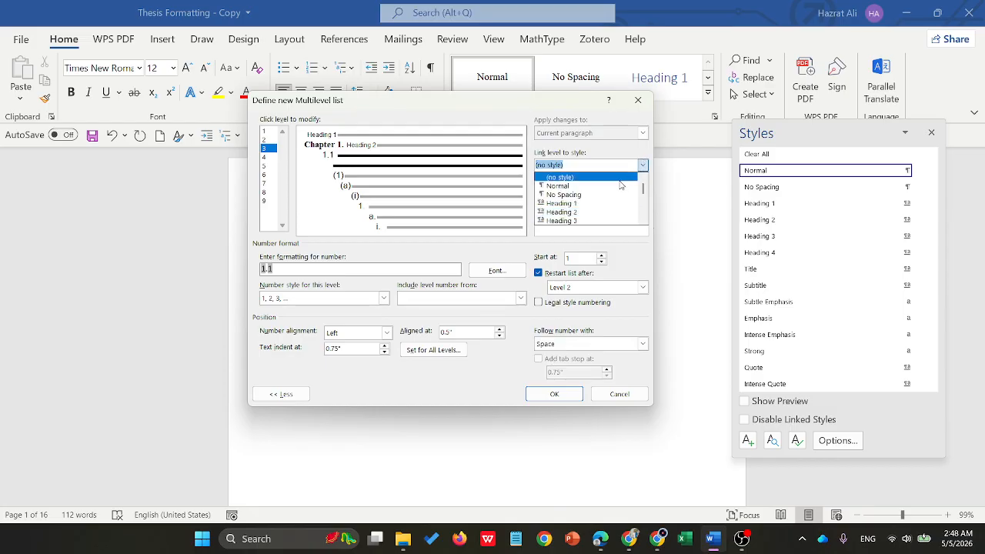
click(574, 221)
- Set the level 3 number font to Times New Roman, Bold, size 11, in black
click(481, 273)
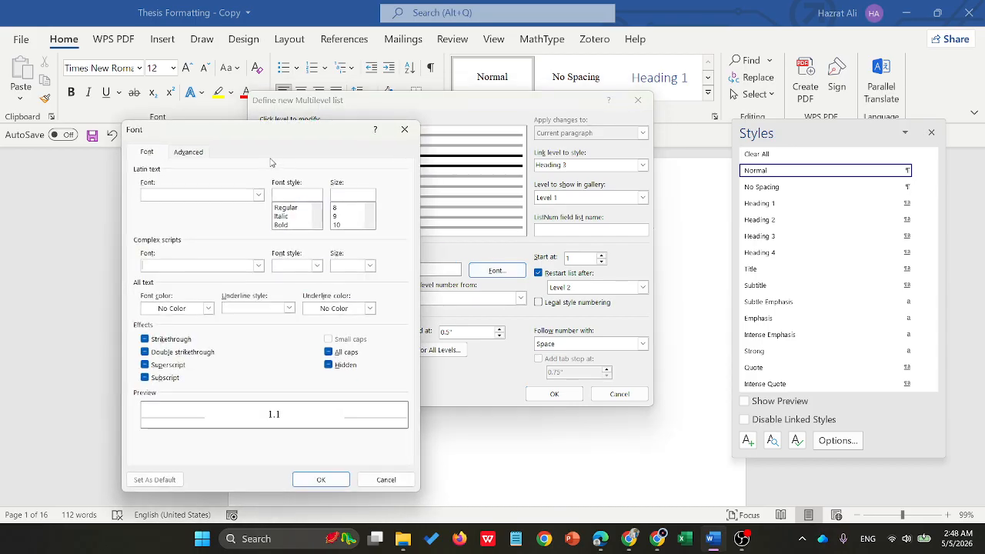
click(258, 197)
text(times)
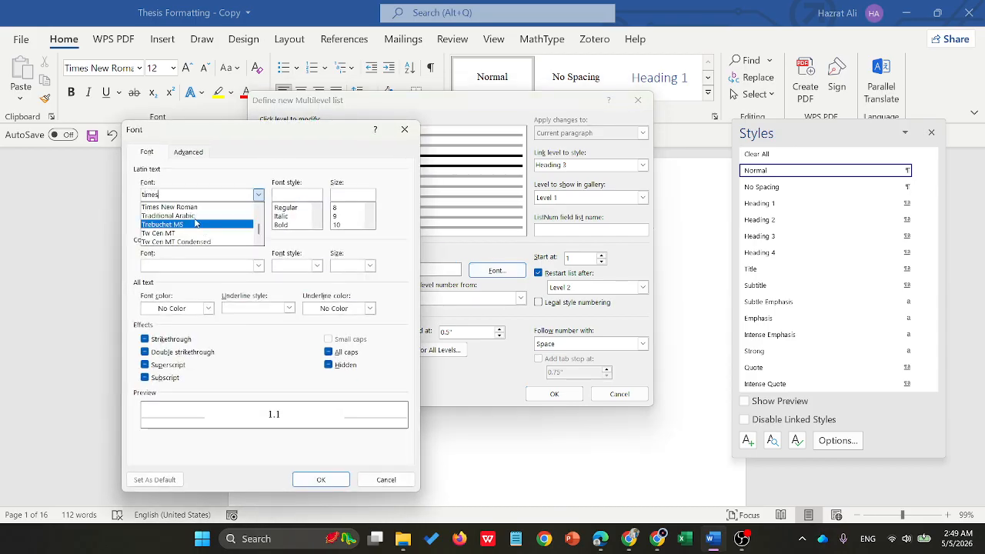
click(258, 194)
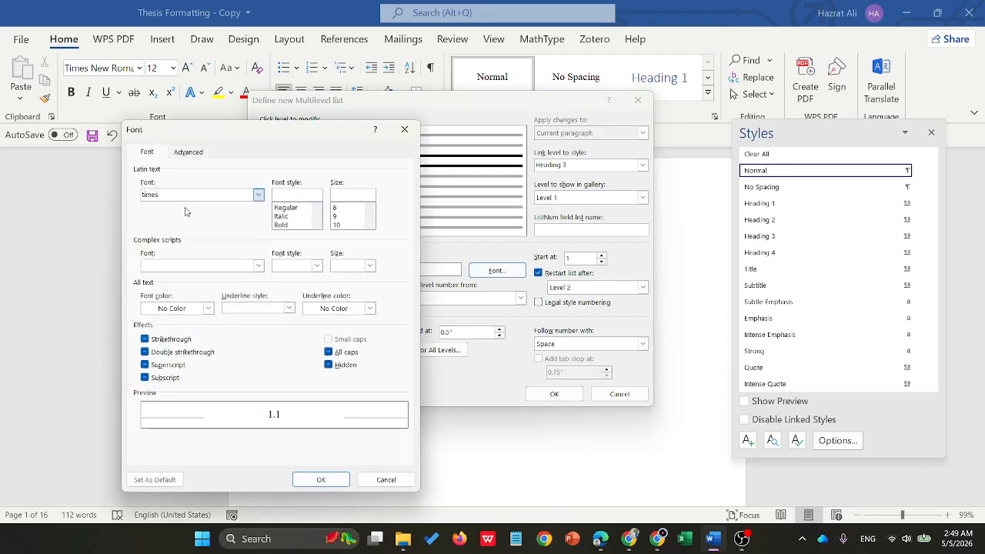
click(281, 224)
click(339, 216)
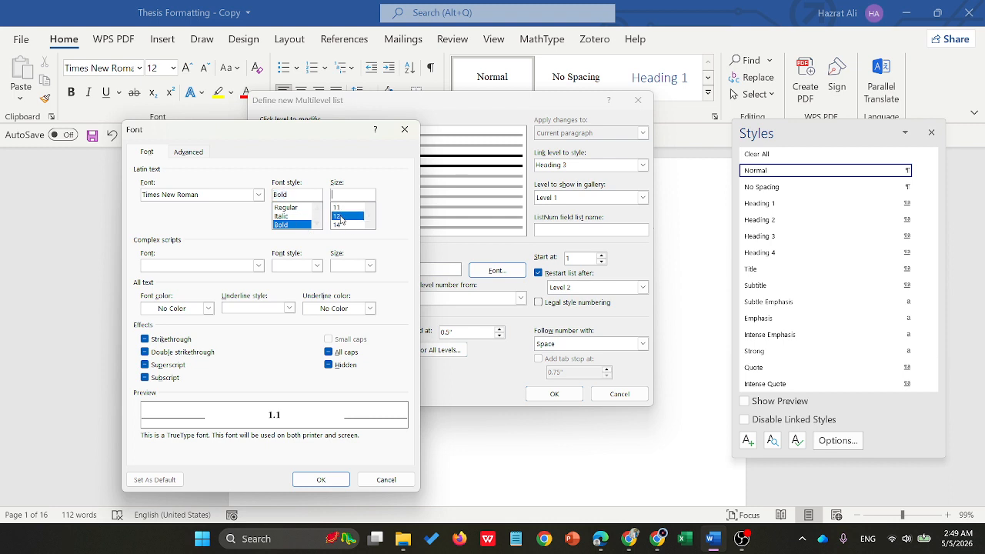
click(339, 209)
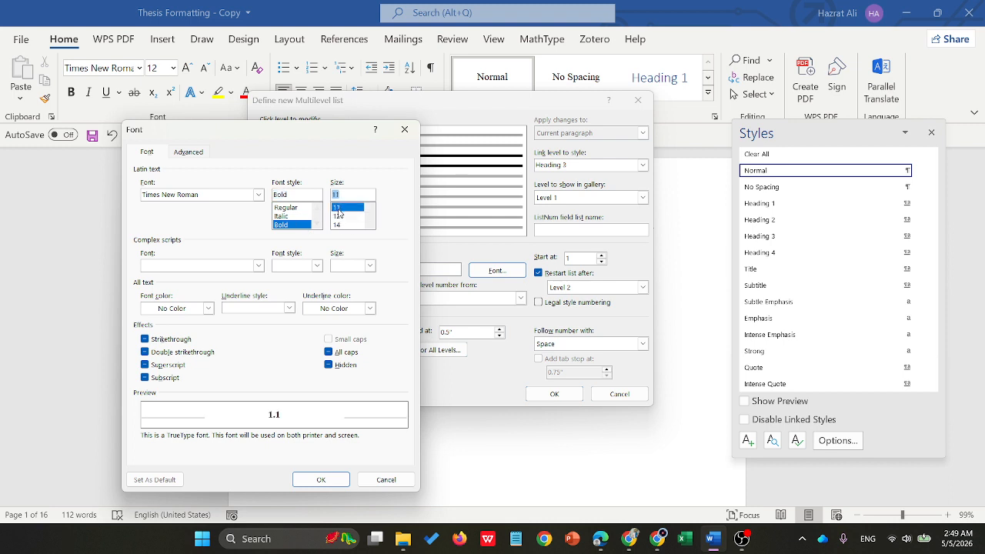
click(207, 307)
click(159, 366)
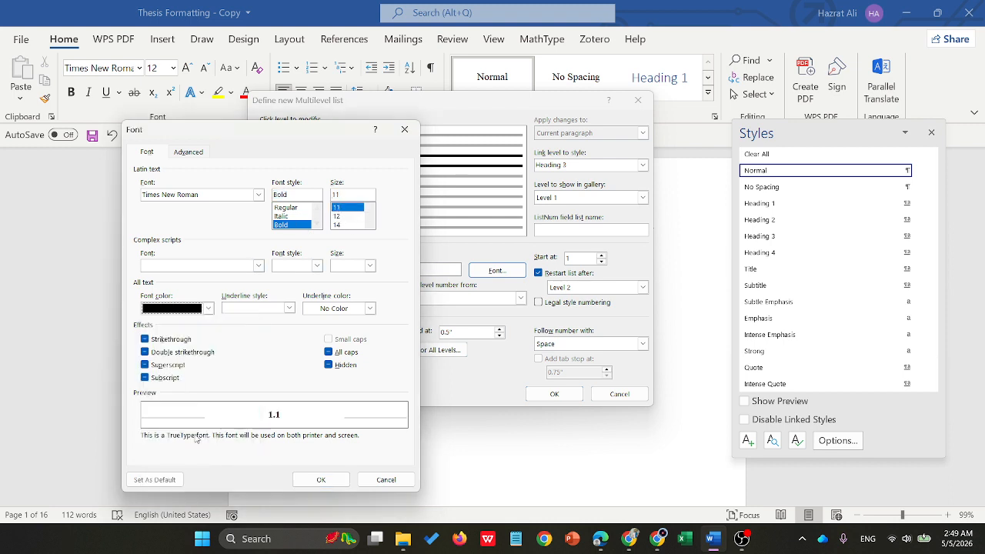
click(321, 479)
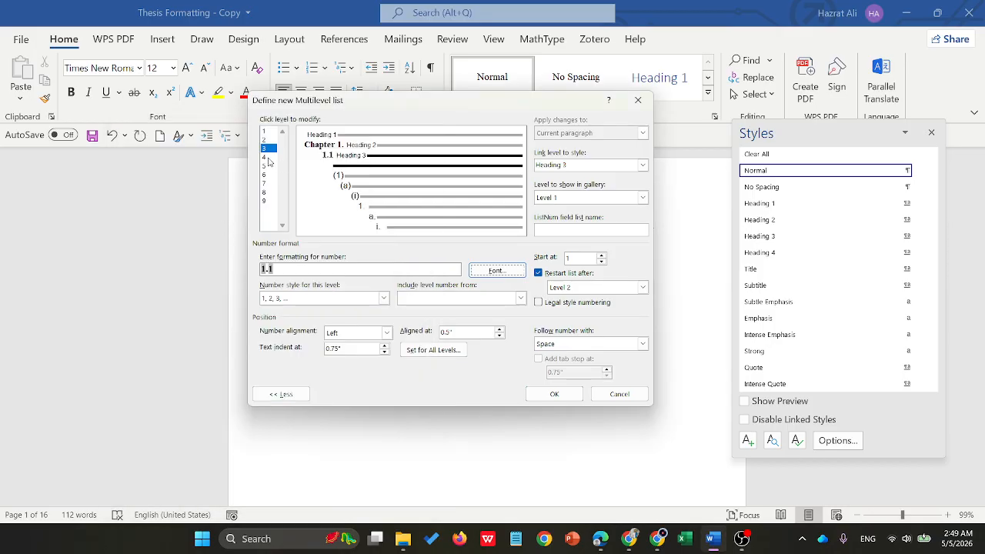
- Replace the level 4 number format with 1.1.1, combining the level 2 and level 3 numbers with a 1, 2, 3 style number, separated by periods
click(265, 157)
drag(290, 270, 250, 268)
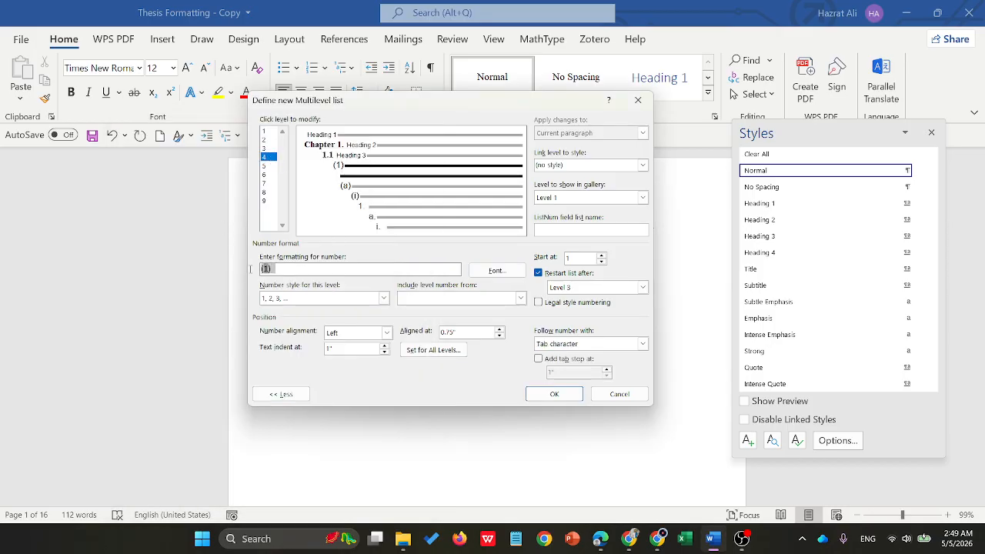
key(Delete)
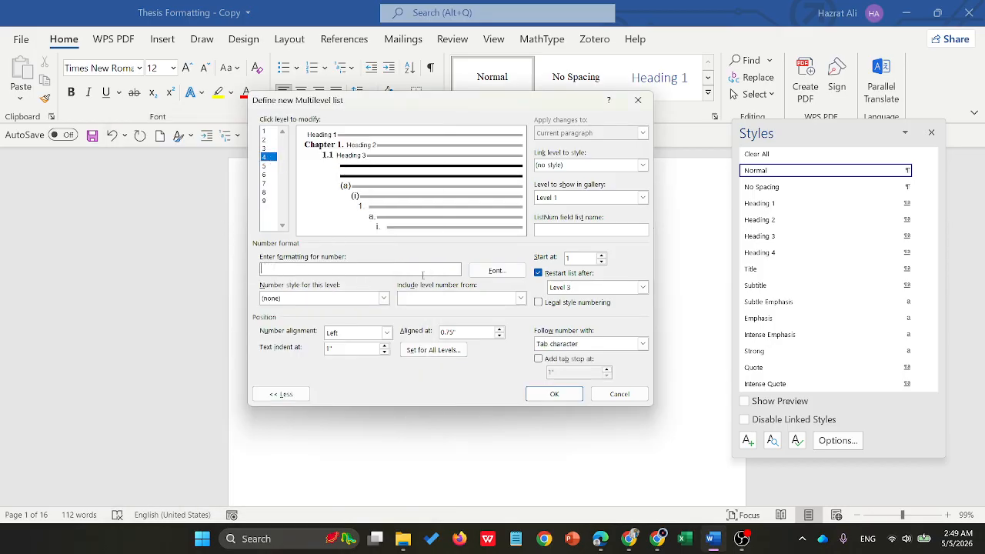
click(520, 295)
click(430, 312)
click(521, 298)
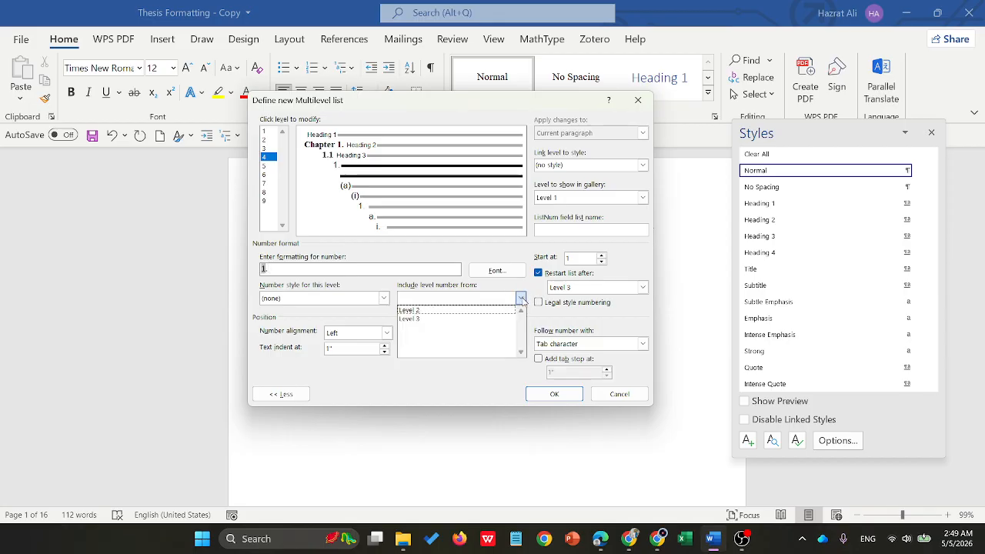
click(430, 318)
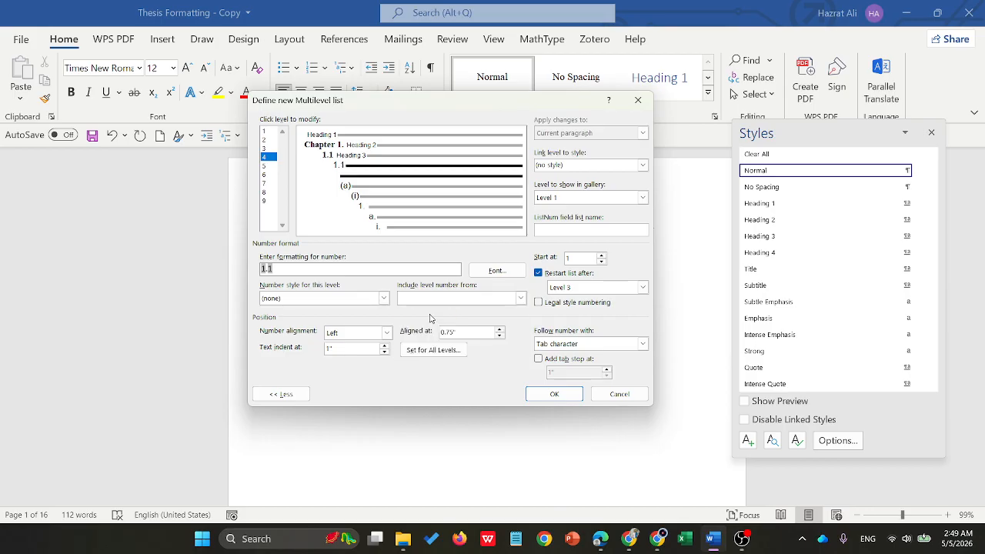
click(384, 297)
click(299, 319)
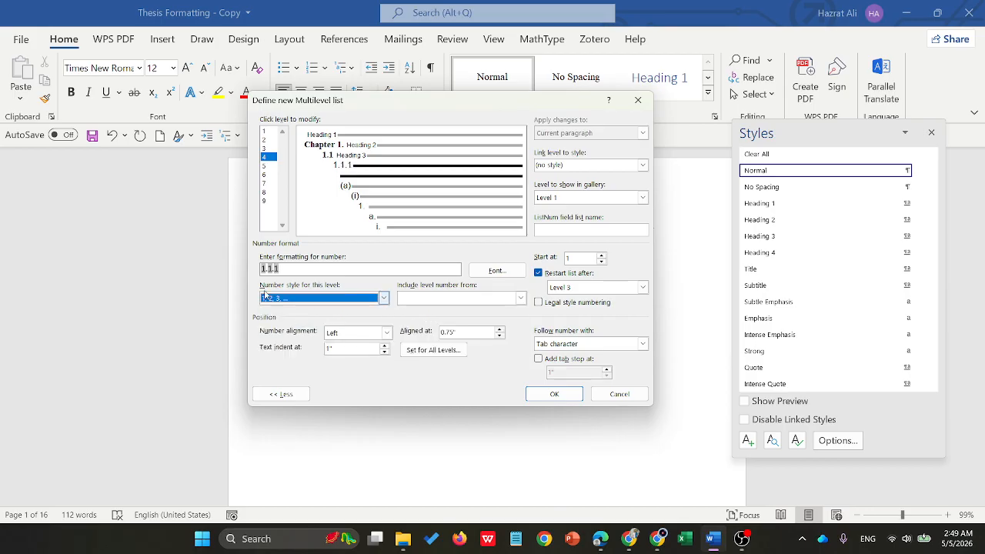
- Make a space follow the level 4 number and link level 4 to the Heading 4 style
click(586, 343)
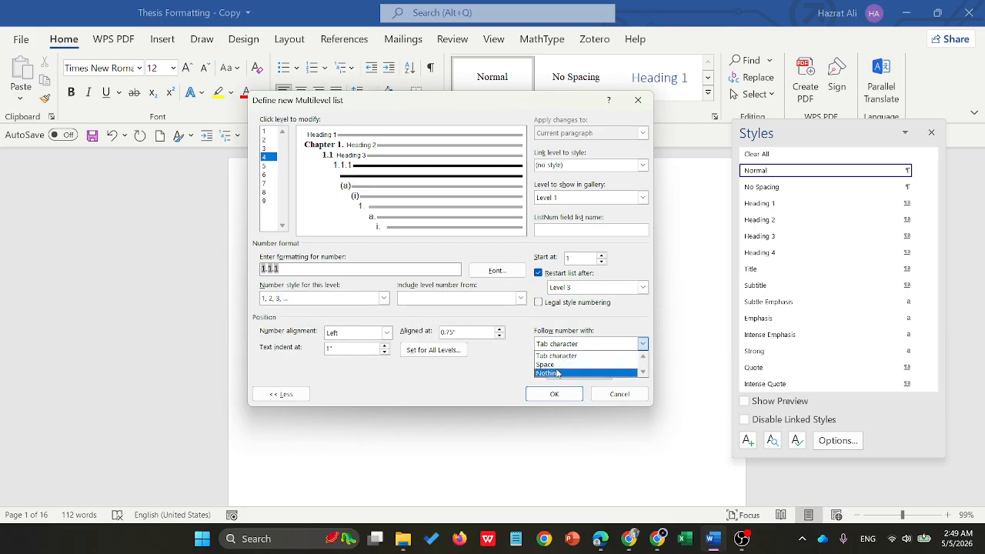
click(560, 371)
click(567, 343)
click(554, 364)
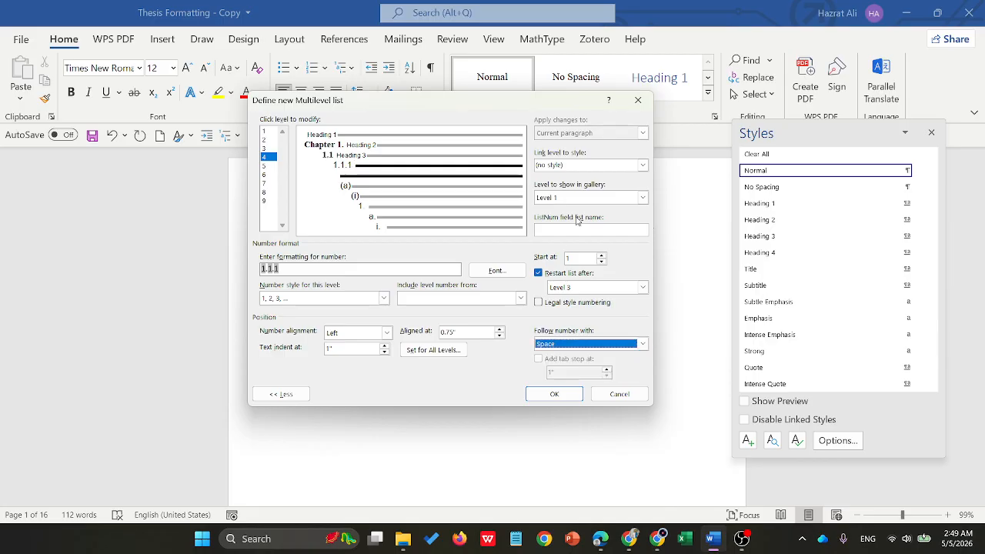
click(642, 167)
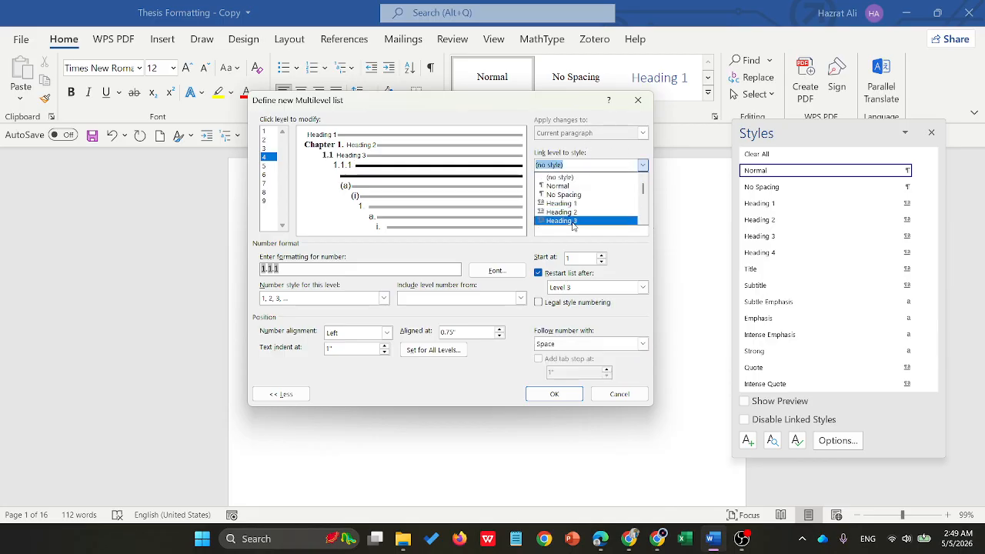
scroll(573, 223, down, 2)
click(573, 183)
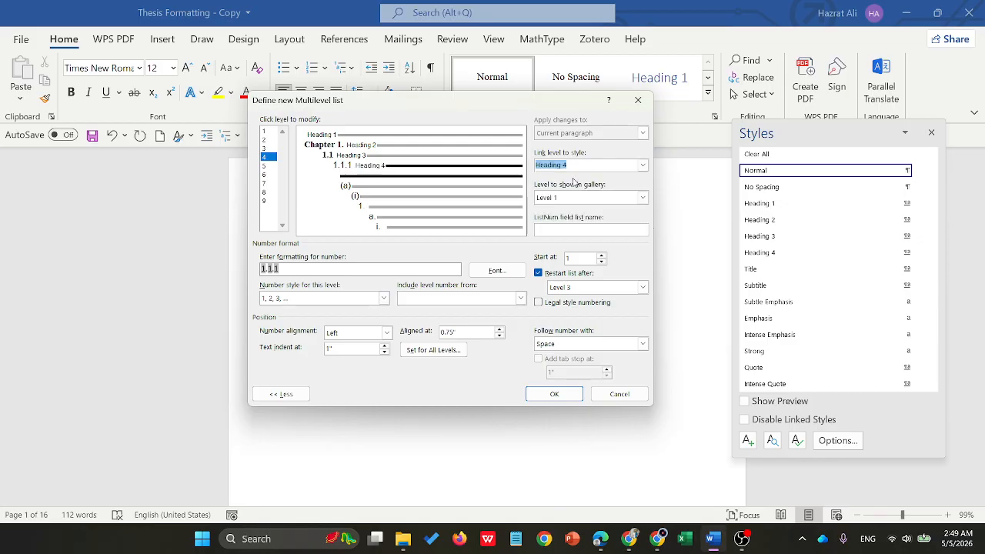
- Set the level 4 number font to Times New Roman, Bold, size 10, in black, and apply the multilevel list
click(496, 270)
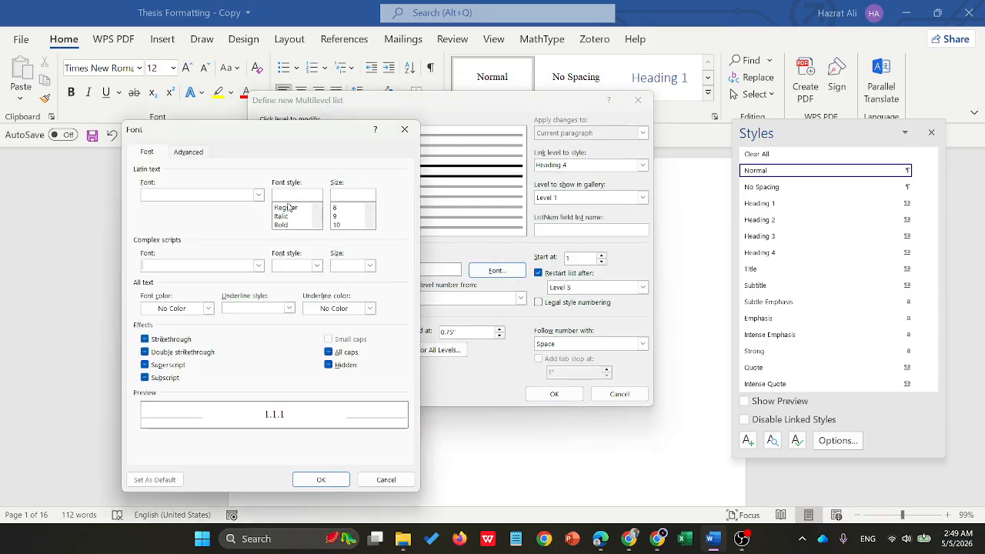
click(208, 307)
click(164, 363)
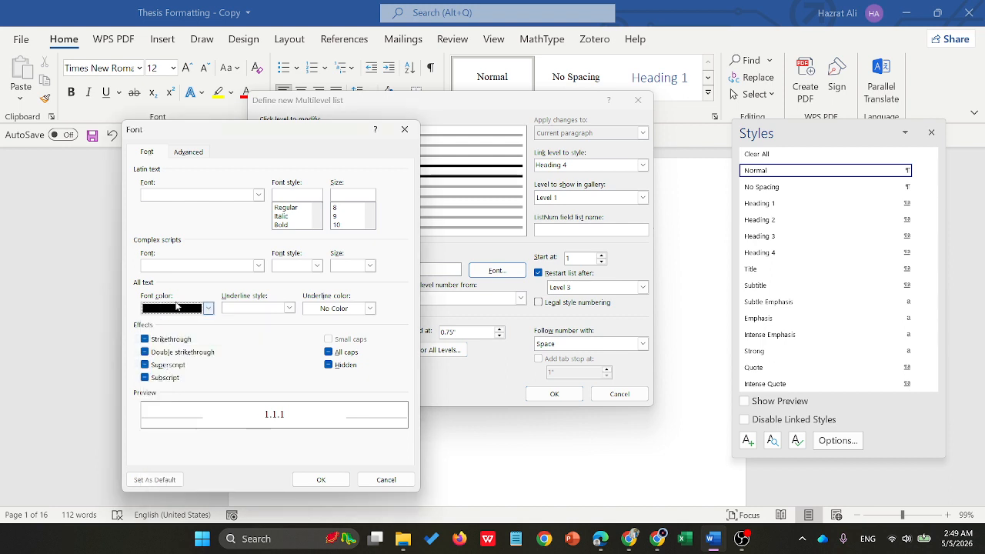
click(259, 194)
text(rt)
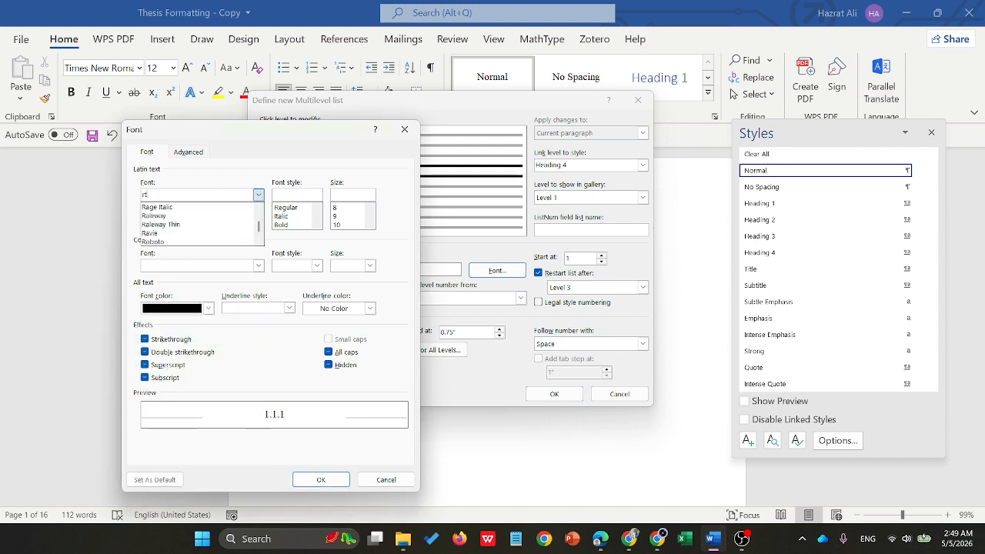
key(BackSpace)
key(BackSpace)
text(tim)
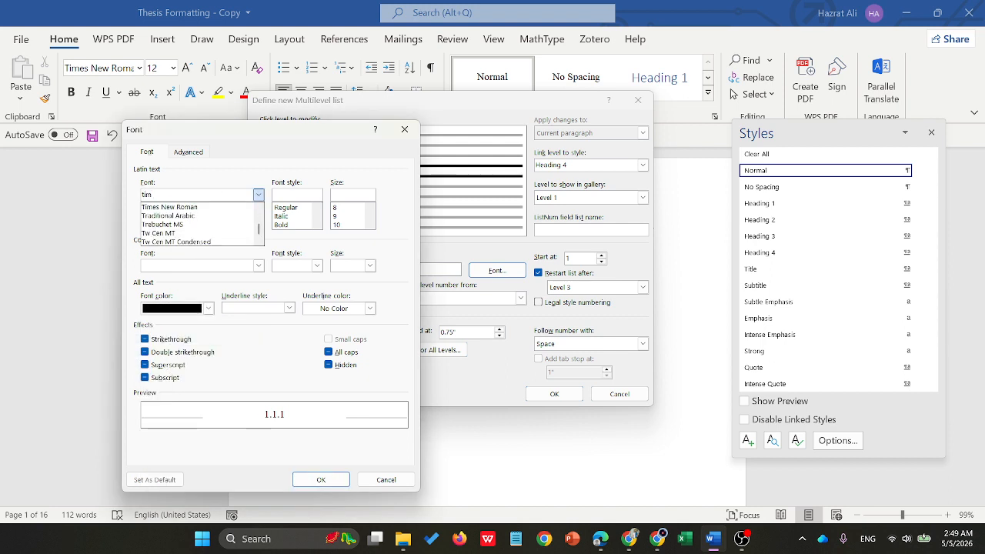
click(196, 208)
click(283, 225)
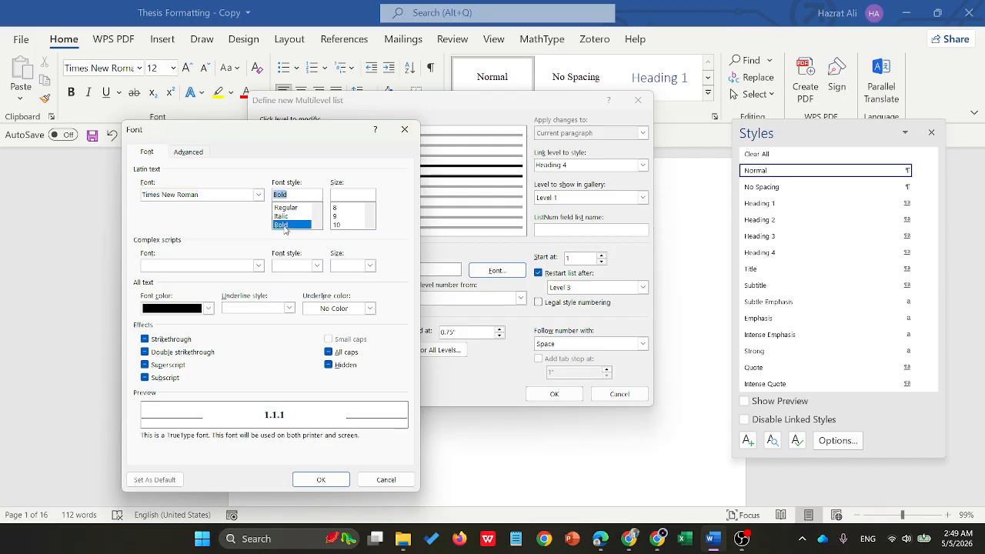
click(321, 480)
click(530, 396)
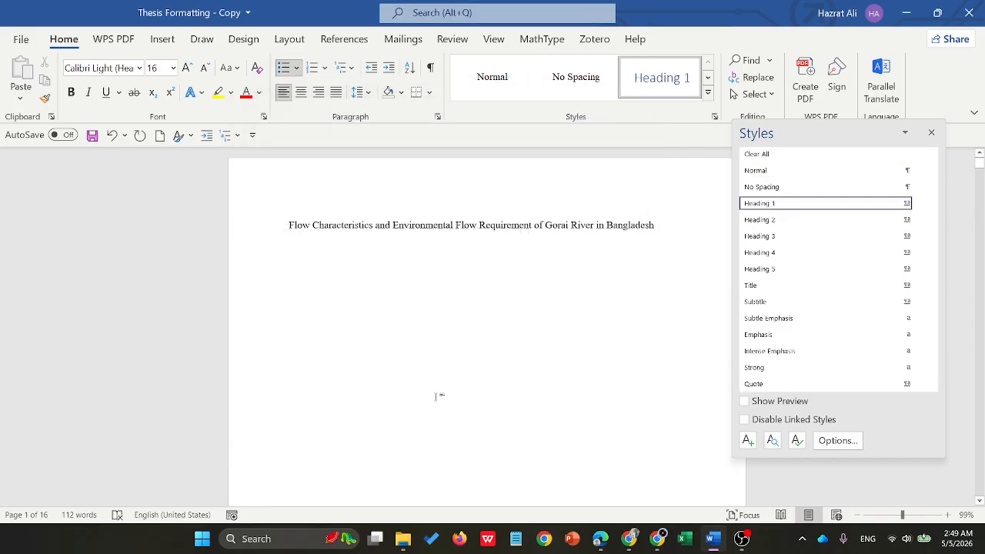
- Apply the Heading 2 style to the empty paragraph below the title and close the Styles pane
click(708, 92)
click(708, 93)
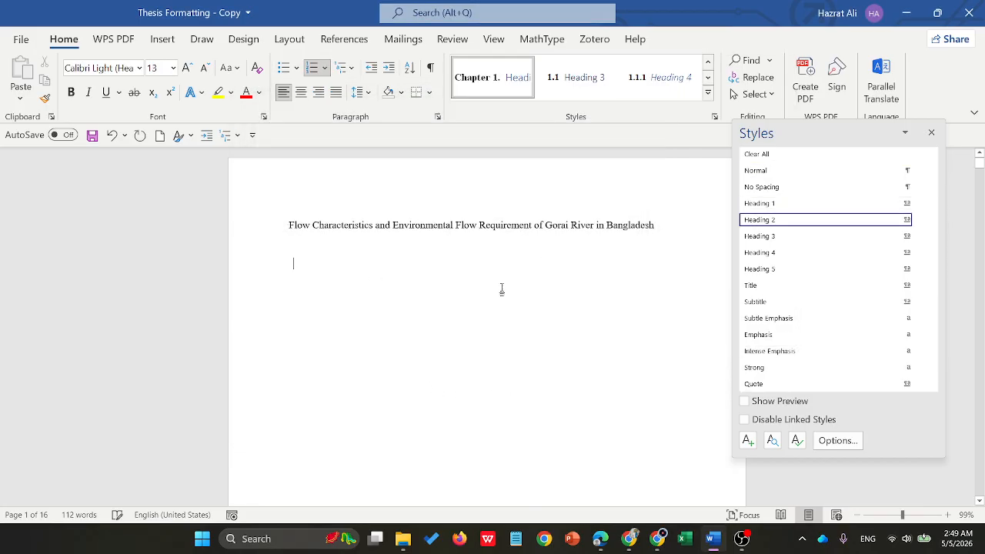
click(714, 116)
click(713, 116)
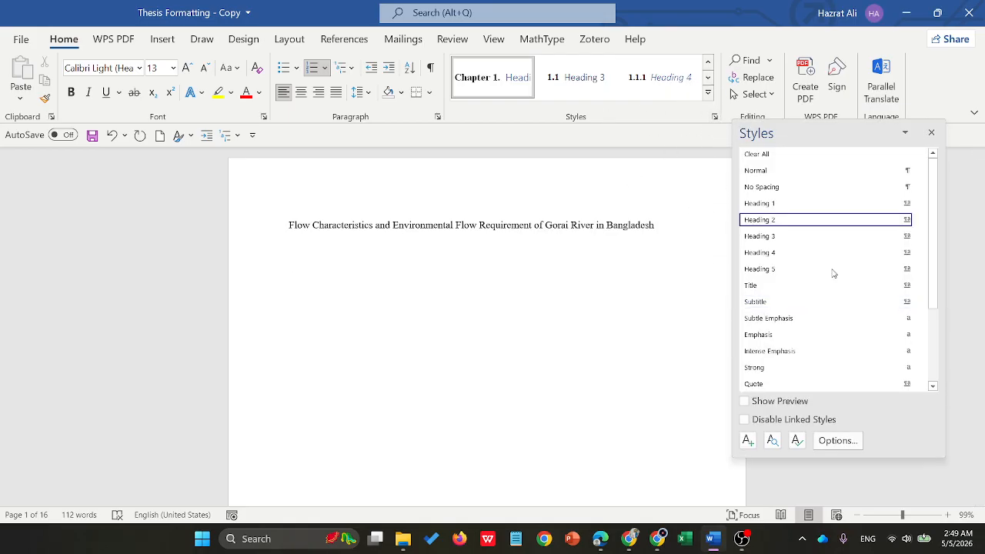
click(932, 141)
click(714, 117)
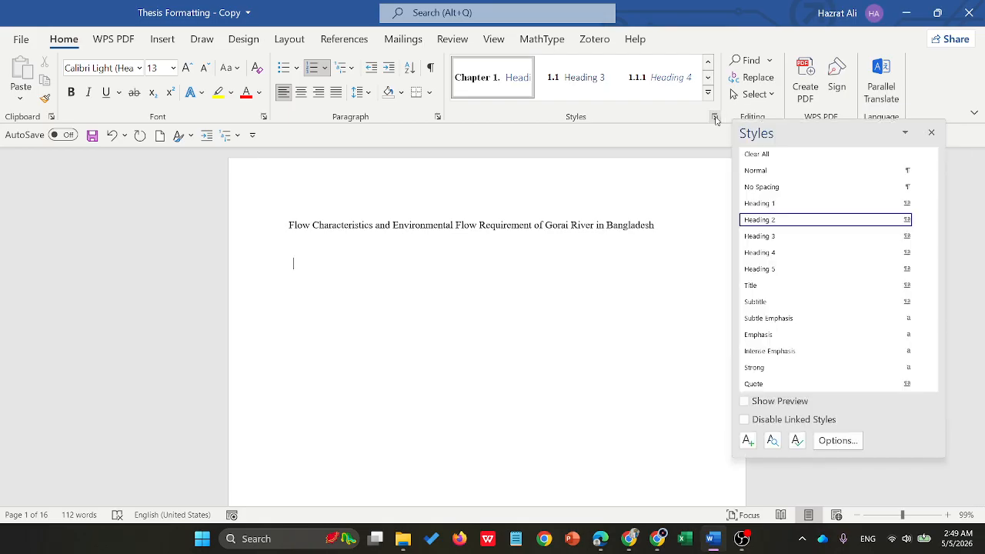
click(713, 117)
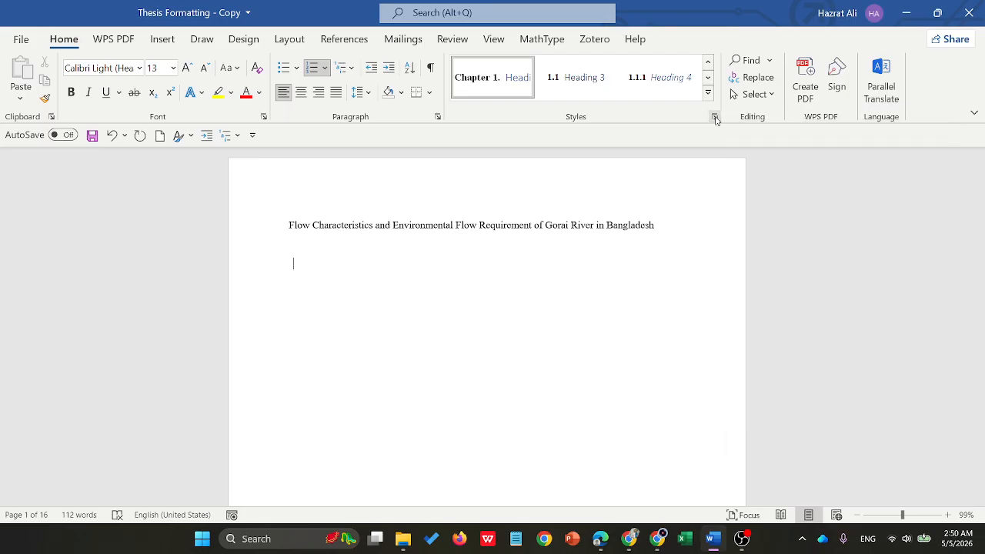
- Start a new style named Figures and open its full formatting options
click(707, 92)
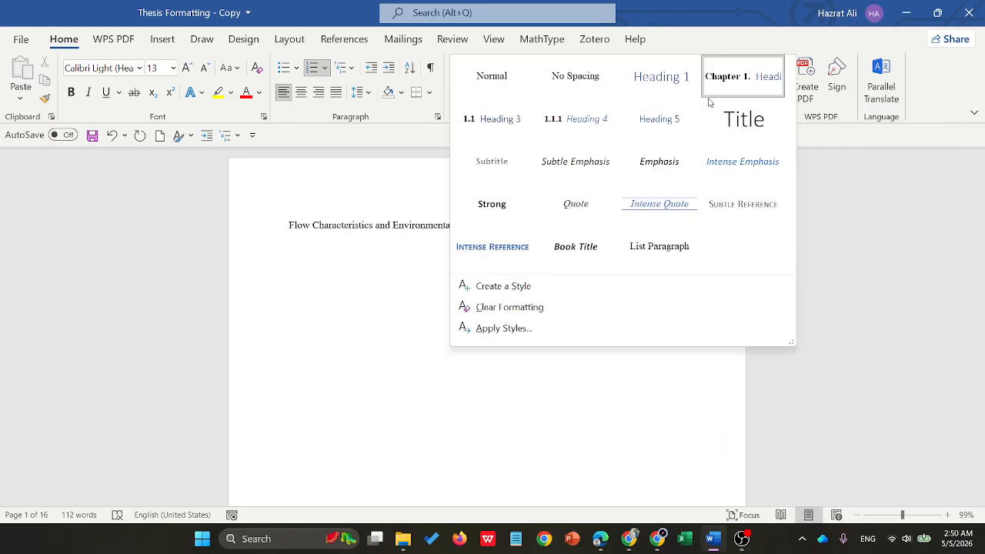
click(502, 286)
text(Figures)
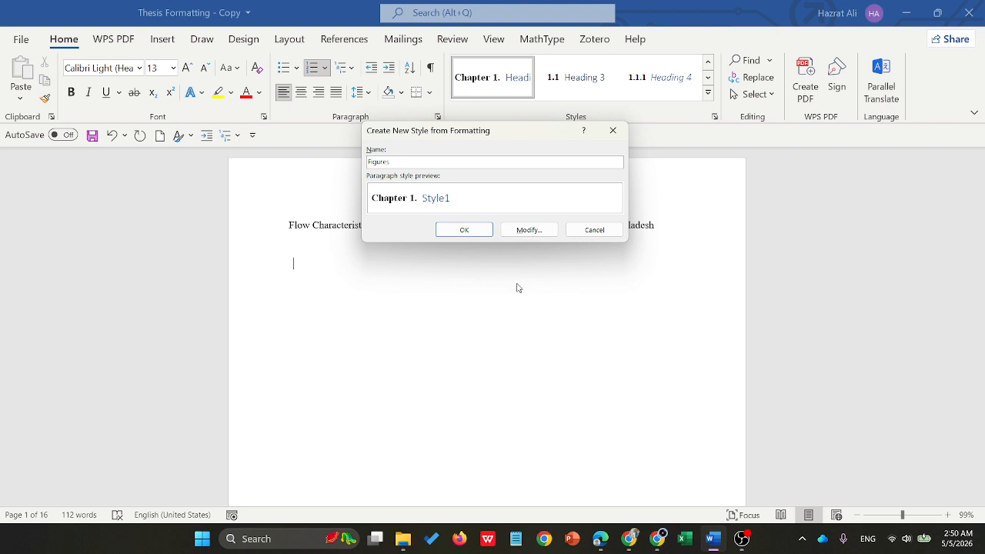
click(552, 230)
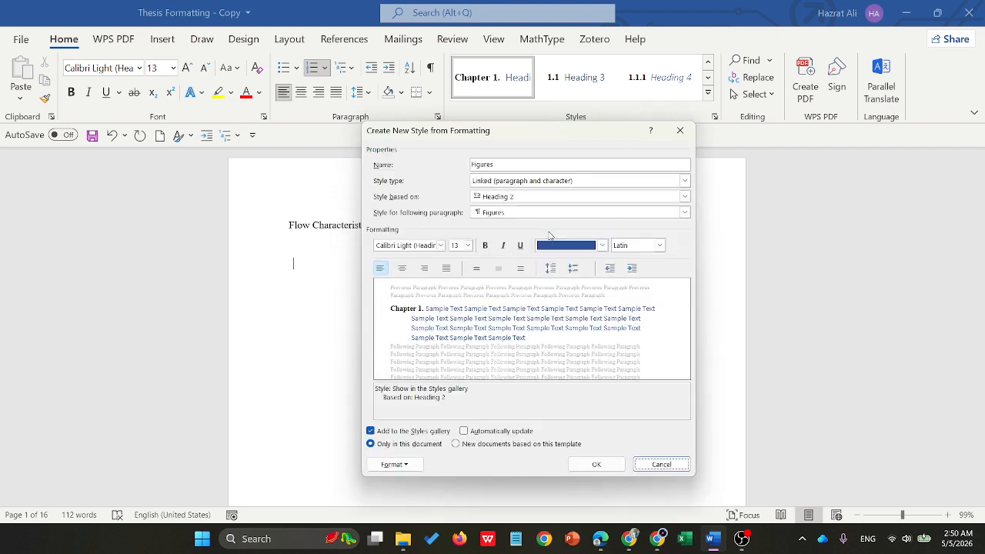
- Format the Figures style as Times New Roman, size 10, bold, italic and black, with automatic updating, and save it
click(440, 246)
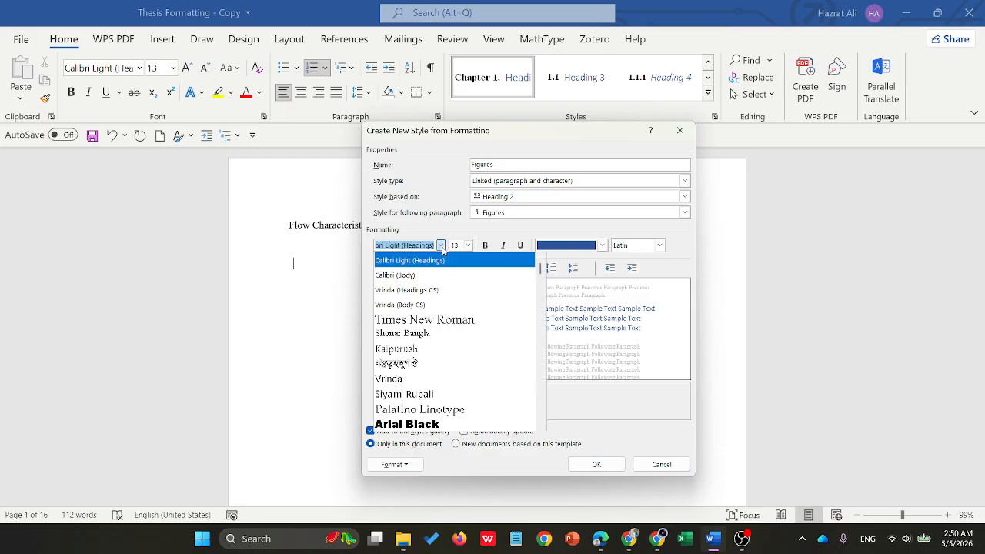
click(415, 316)
click(468, 246)
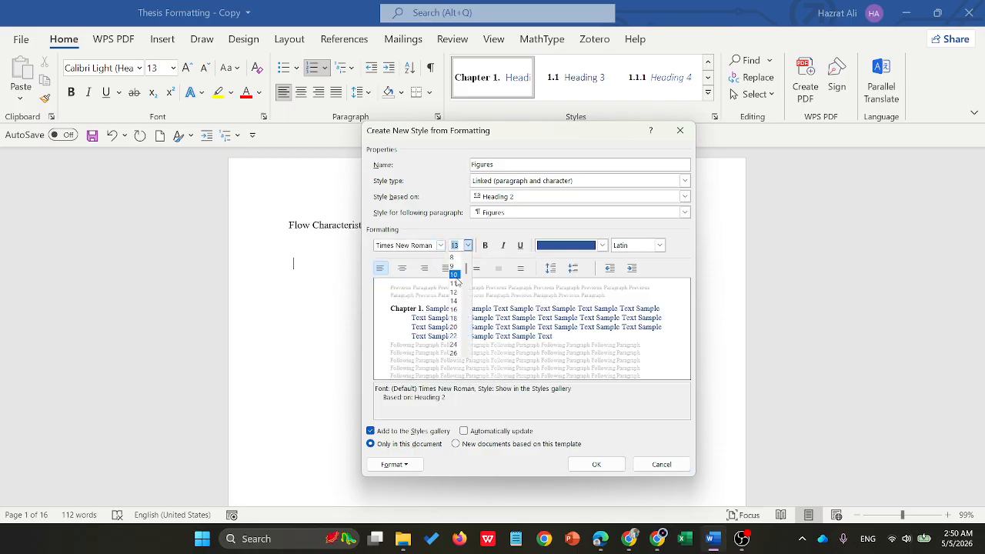
click(454, 276)
click(484, 246)
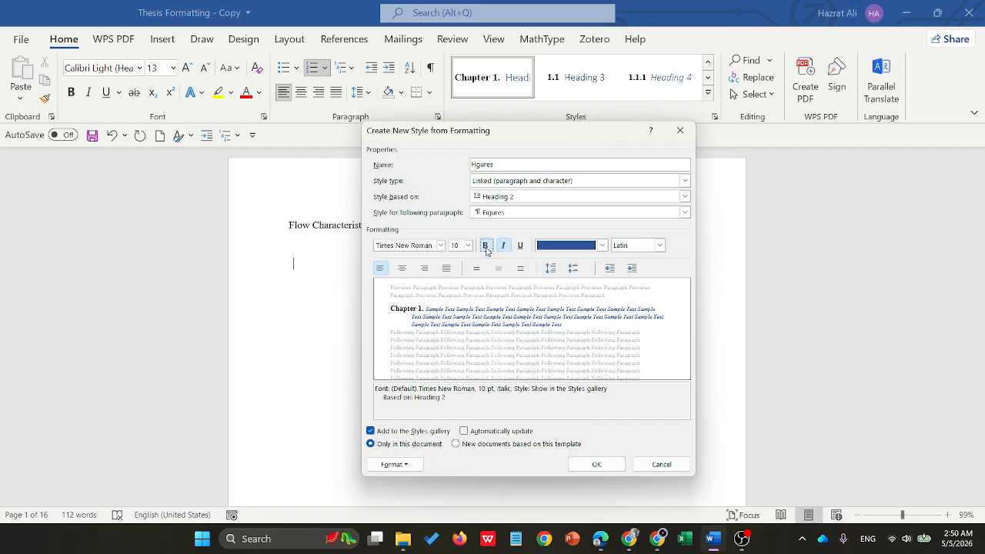
click(502, 245)
click(592, 247)
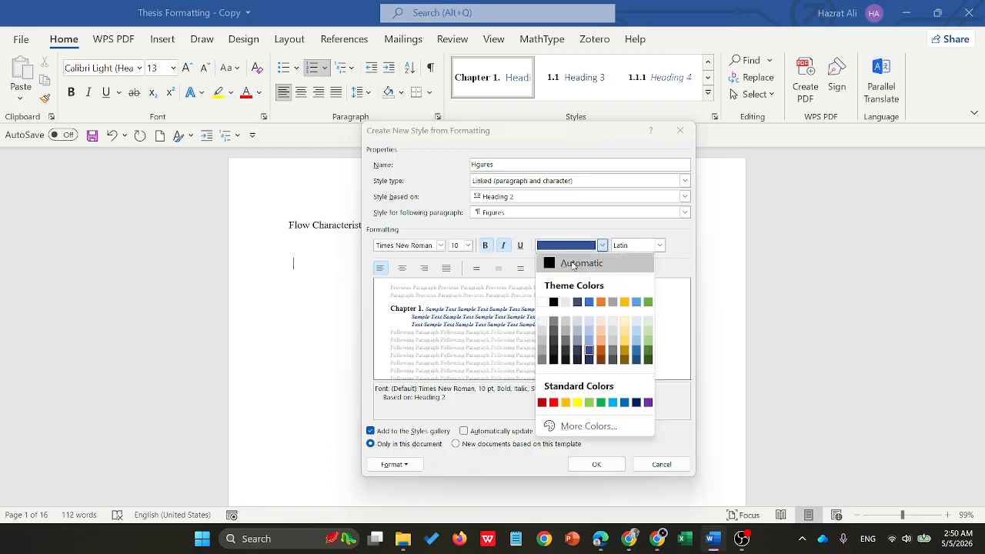
click(554, 302)
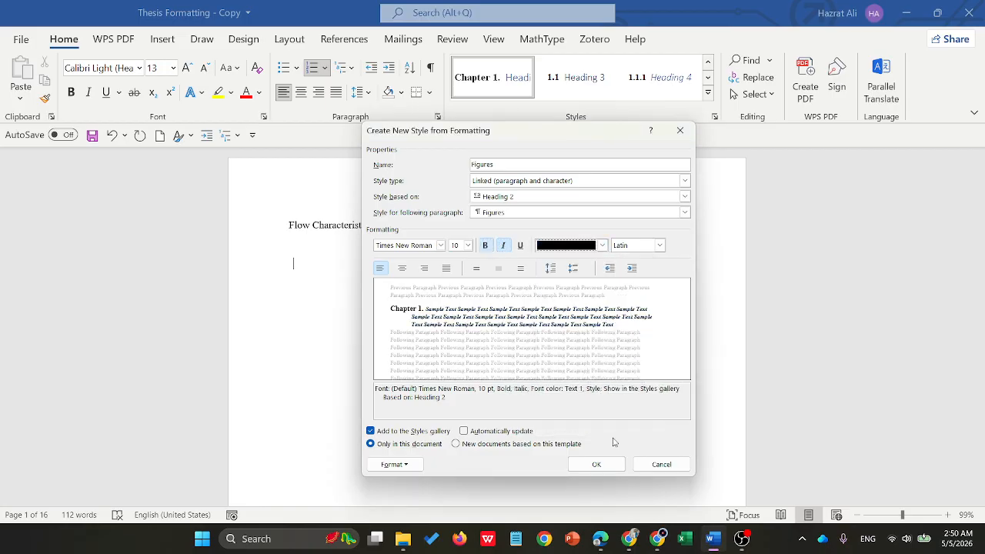
click(464, 431)
click(595, 465)
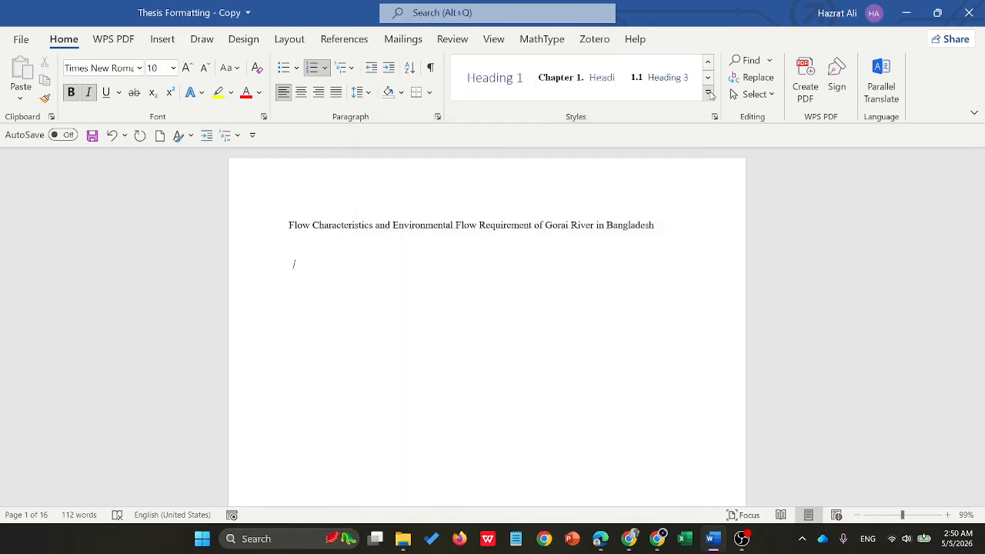
click(708, 92)
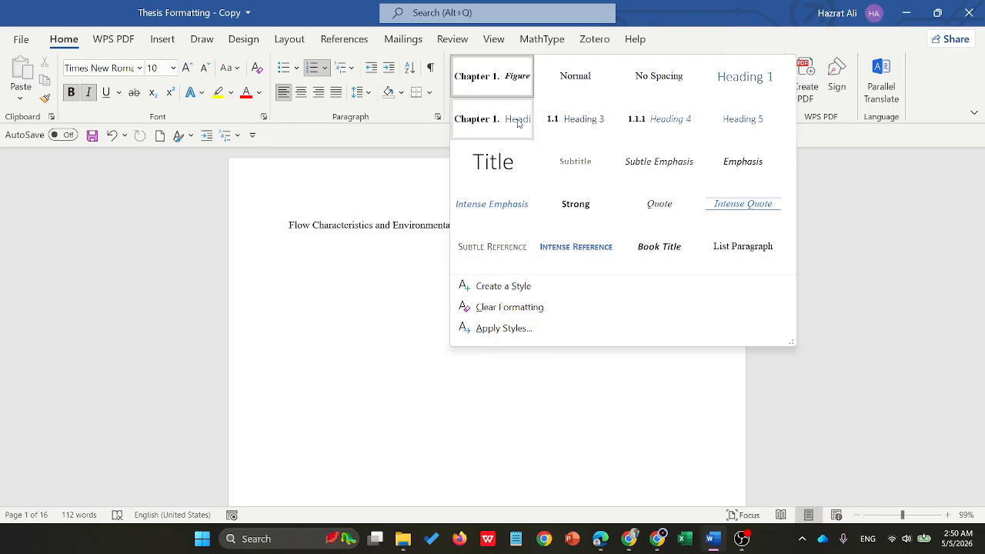
click(530, 296)
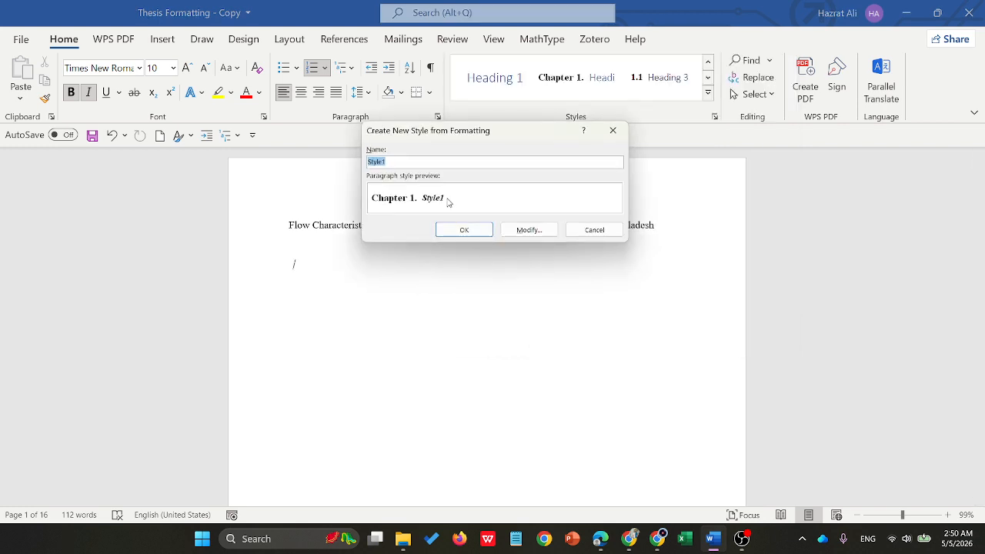
click(612, 130)
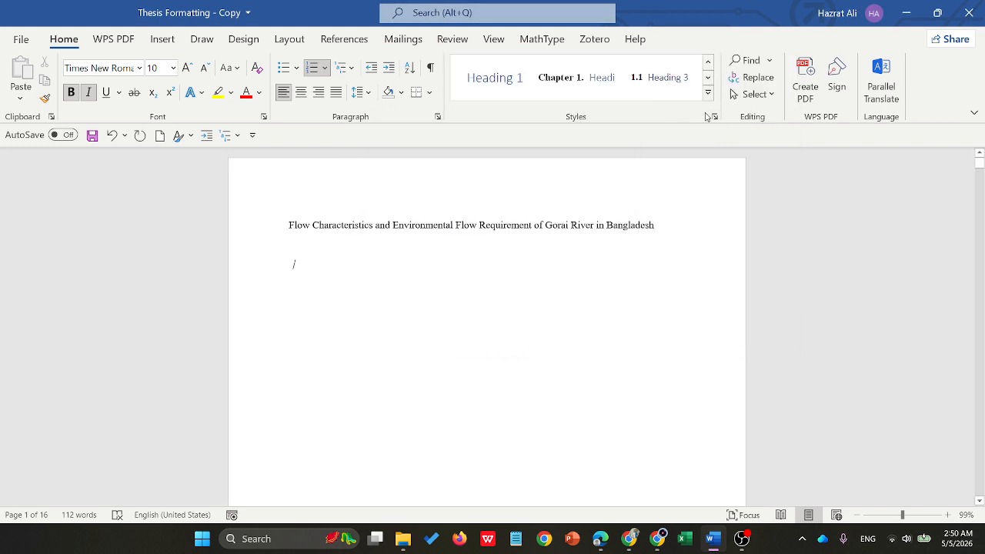
- Open the Styles pane and review the Figures style's formatting settings without changing them
click(714, 116)
scroll(750, 248, down, 2)
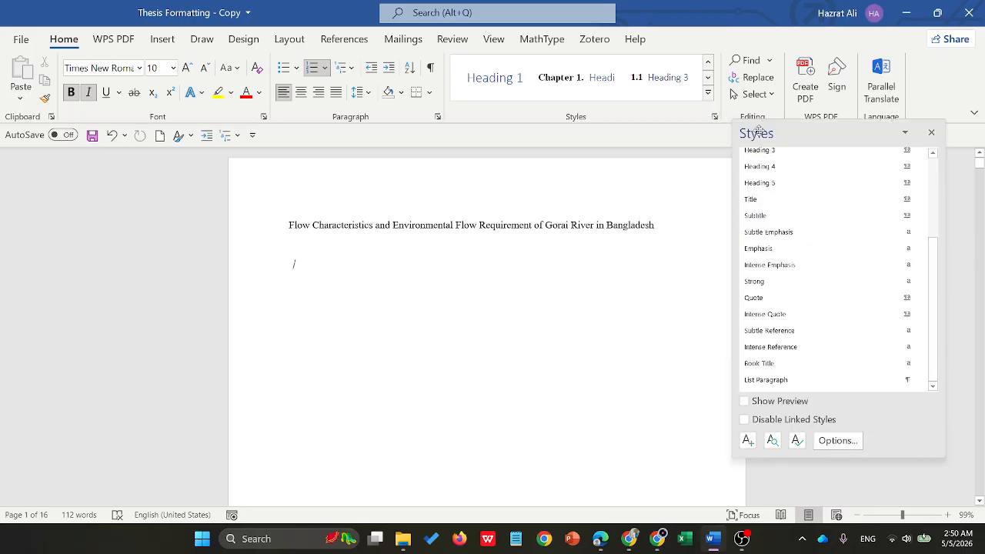
click(707, 93)
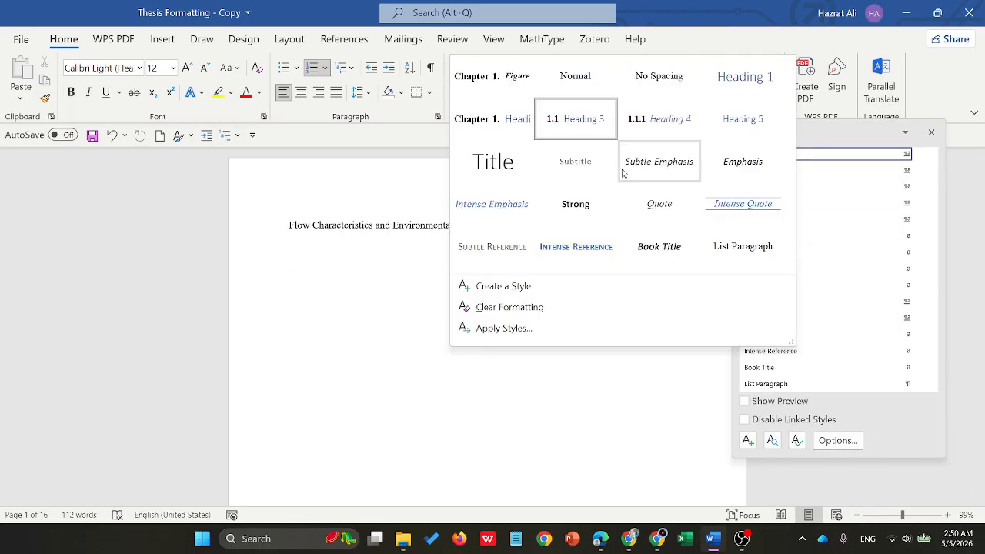
right_click(472, 60)
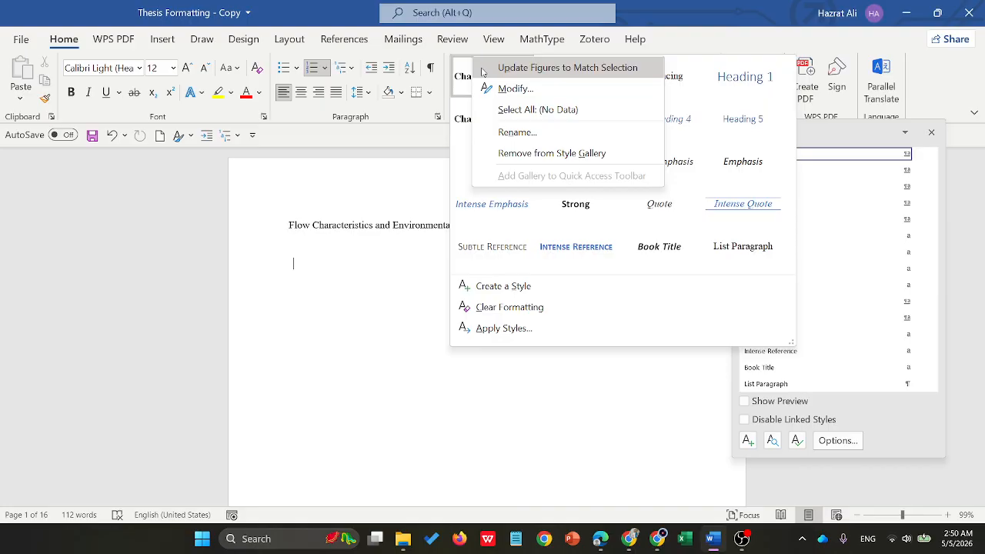
click(530, 85)
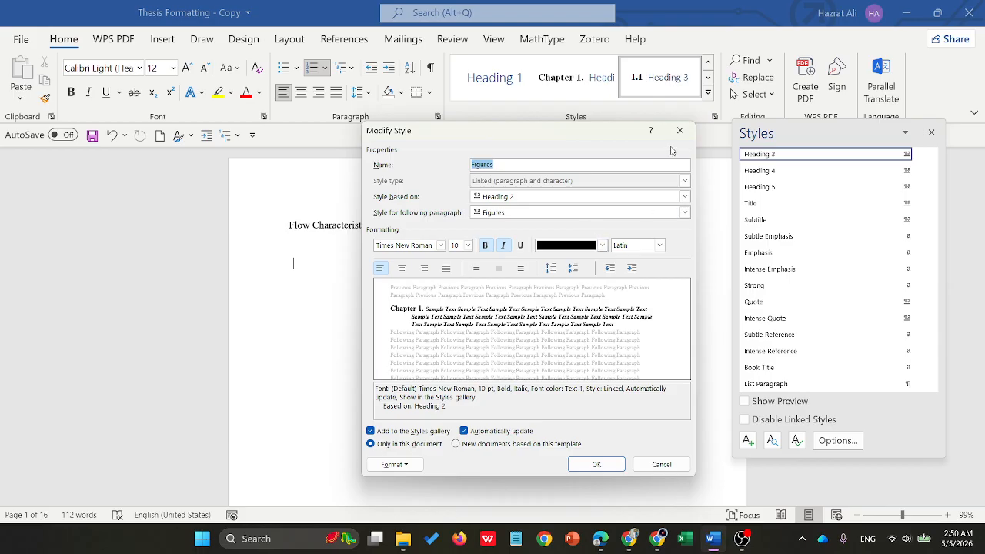
click(660, 464)
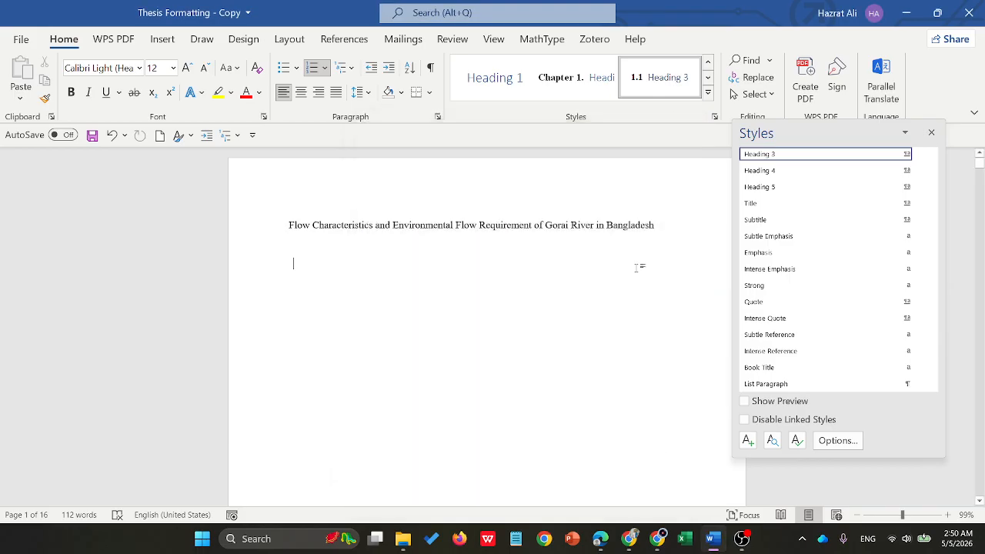
- Start a new style named Tables and open its full formatting options
click(709, 93)
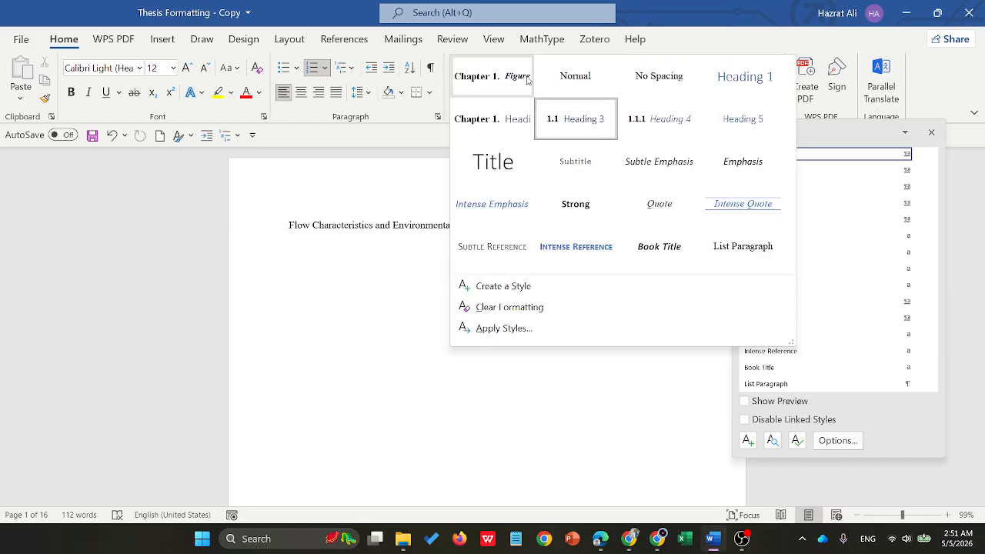
click(543, 290)
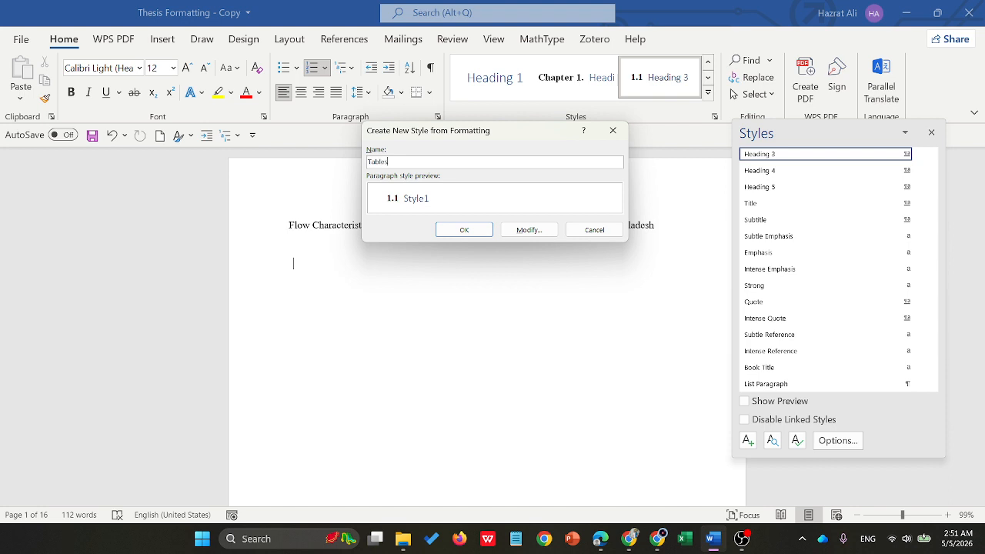
click(543, 229)
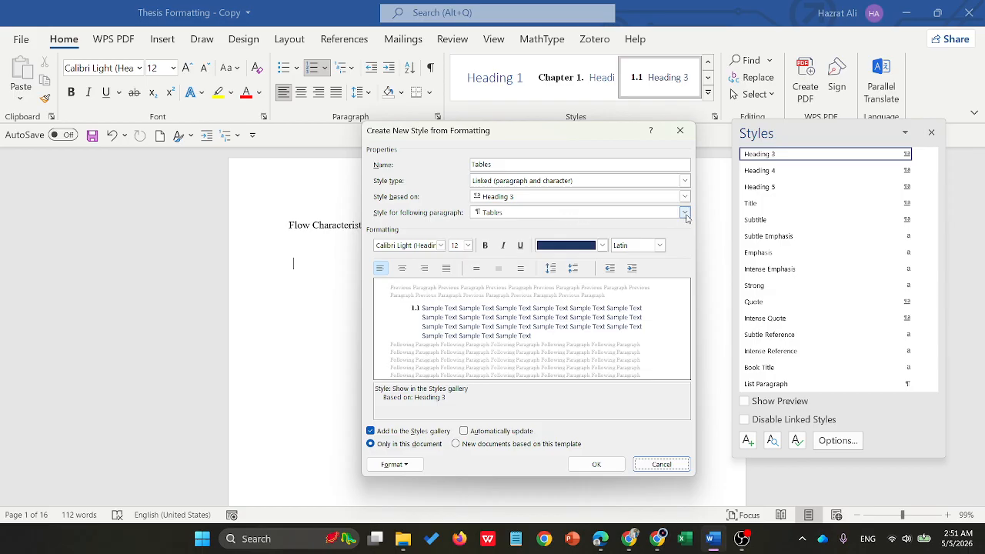
- Format the Tables style as Times New Roman, size 10, bold, italic and black, with automatic updating, and save it
click(603, 245)
click(554, 302)
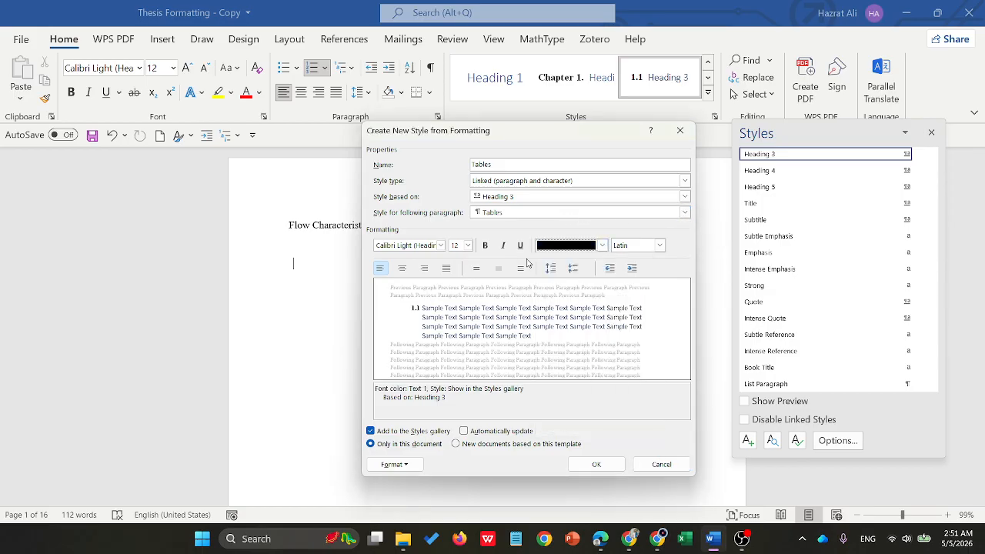
click(503, 245)
click(485, 245)
click(468, 245)
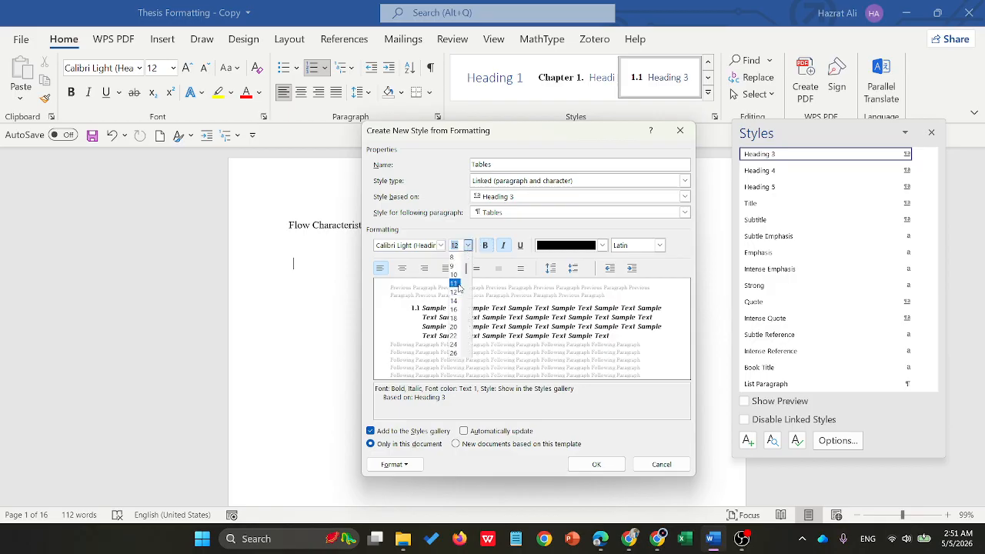
click(454, 275)
click(440, 245)
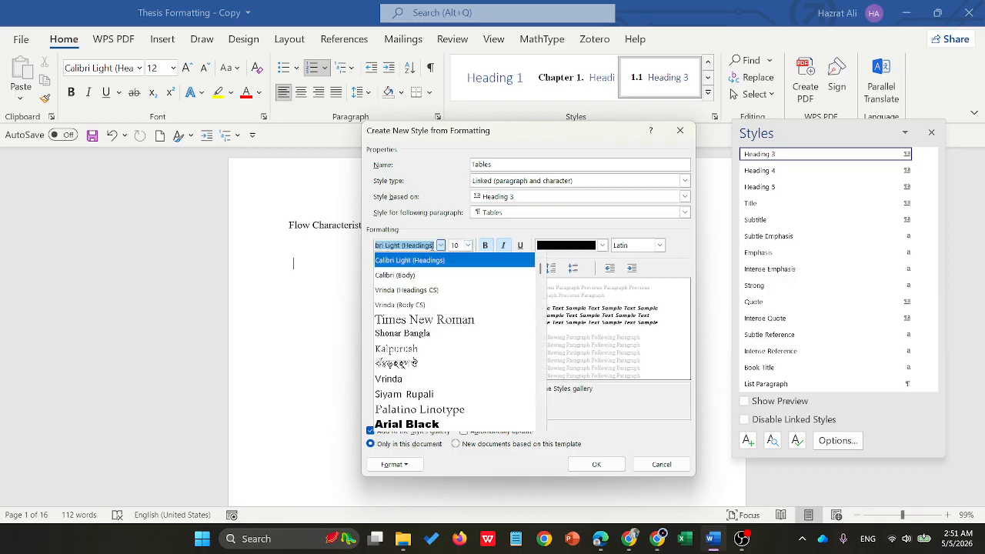
click(421, 320)
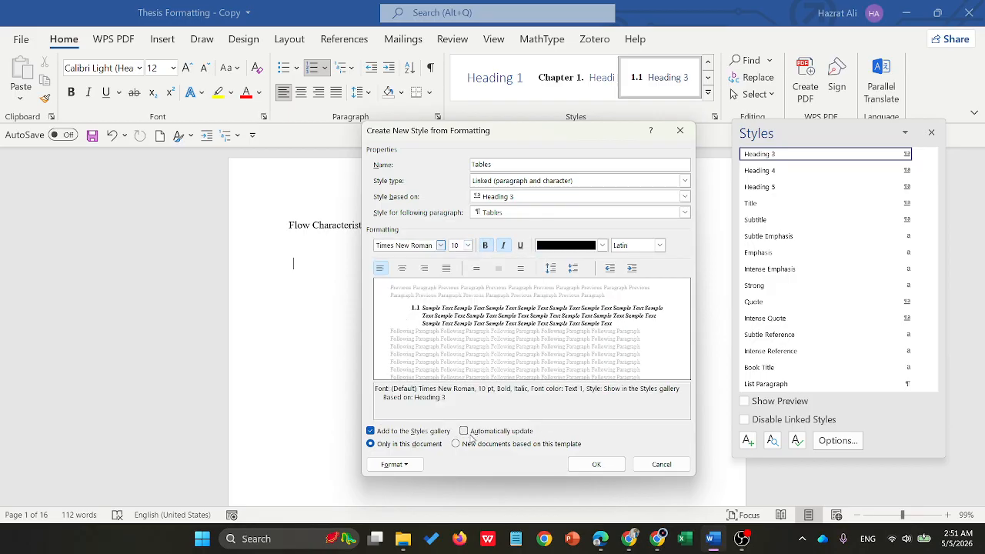
click(464, 431)
click(596, 464)
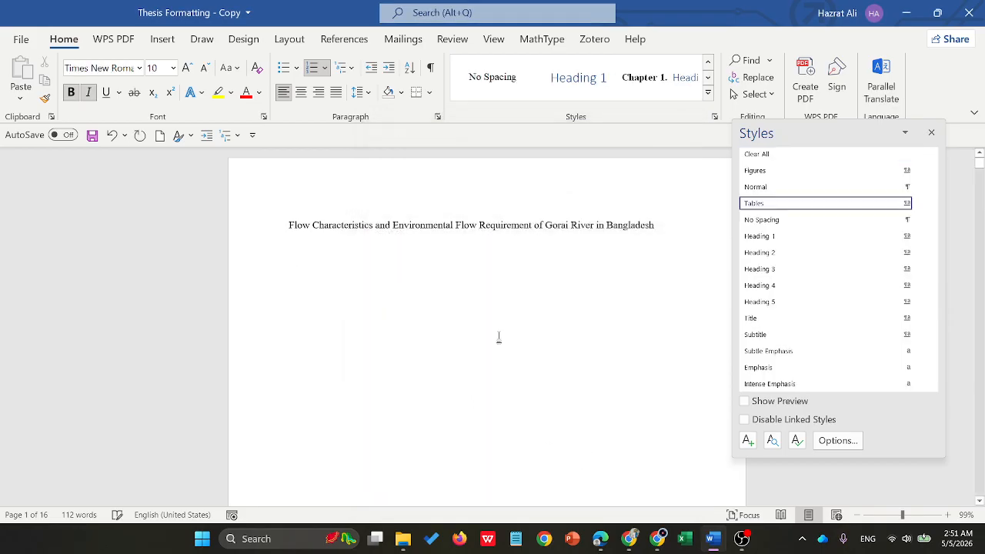
- Apply the Heading 1 style to the DECLARATION title on the second page
scroll(497, 282, down, 5)
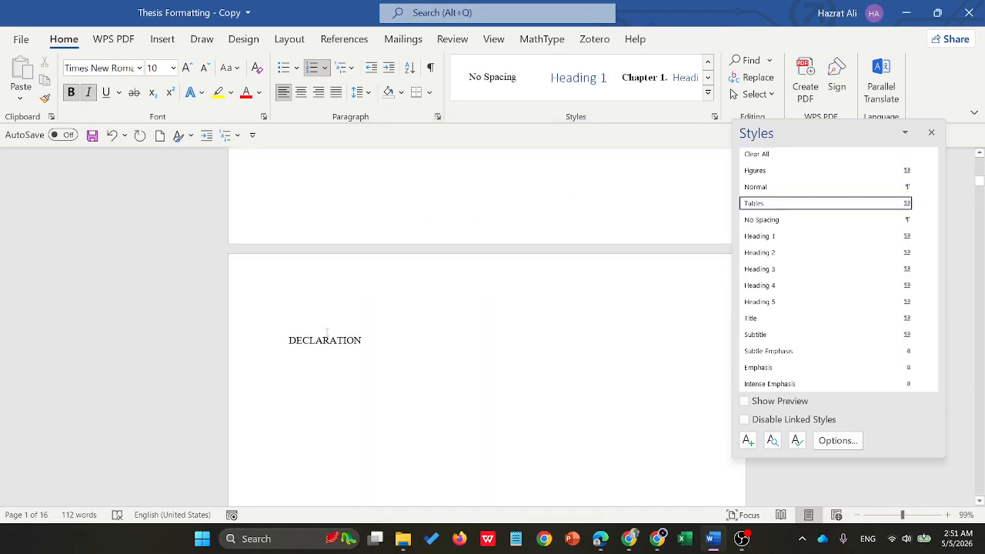
click(326, 339)
click(760, 236)
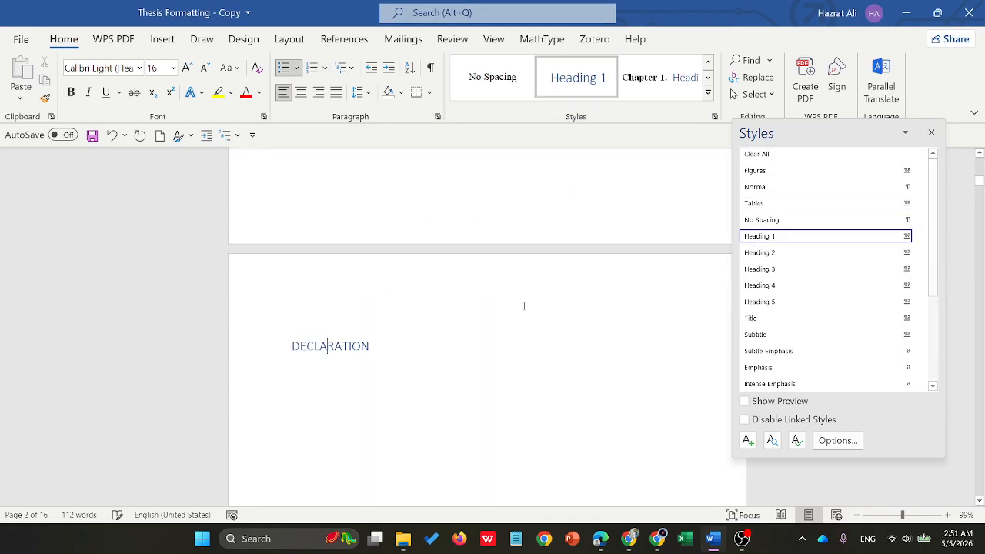
- Format the DECLARATION title as Times New Roman, bold, size 12 and black, and update Heading 1 to match it
scroll(461, 316, down, 2)
triple_click(371, 244)
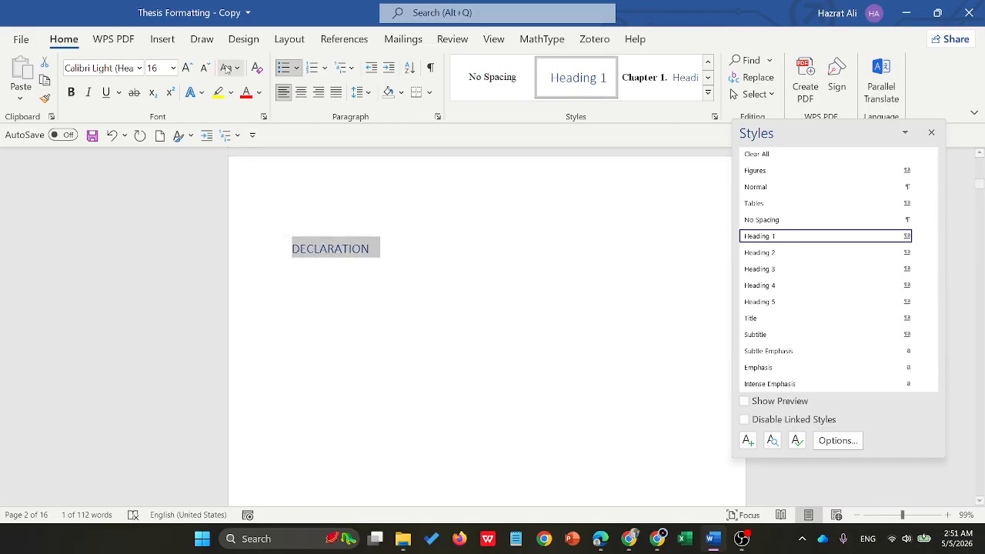
click(139, 67)
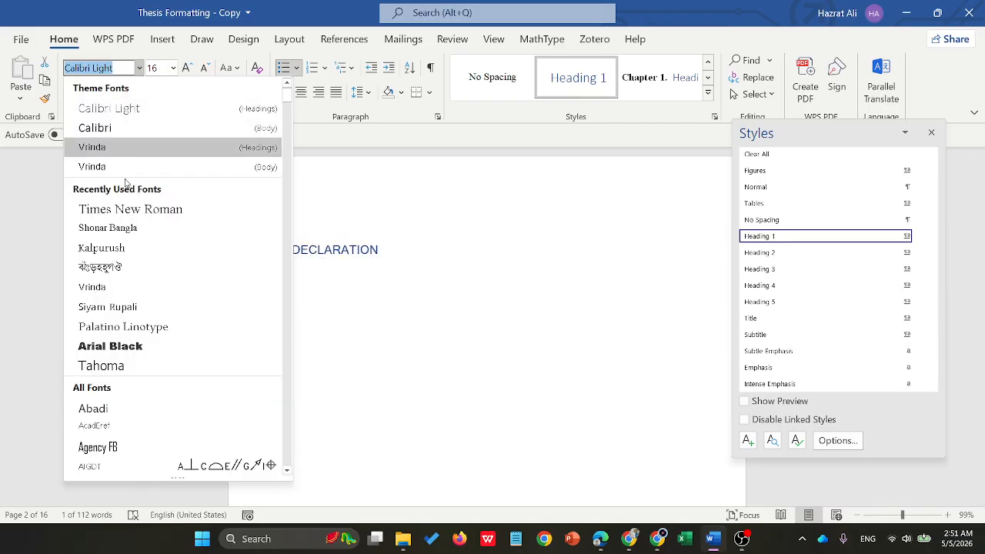
click(115, 209)
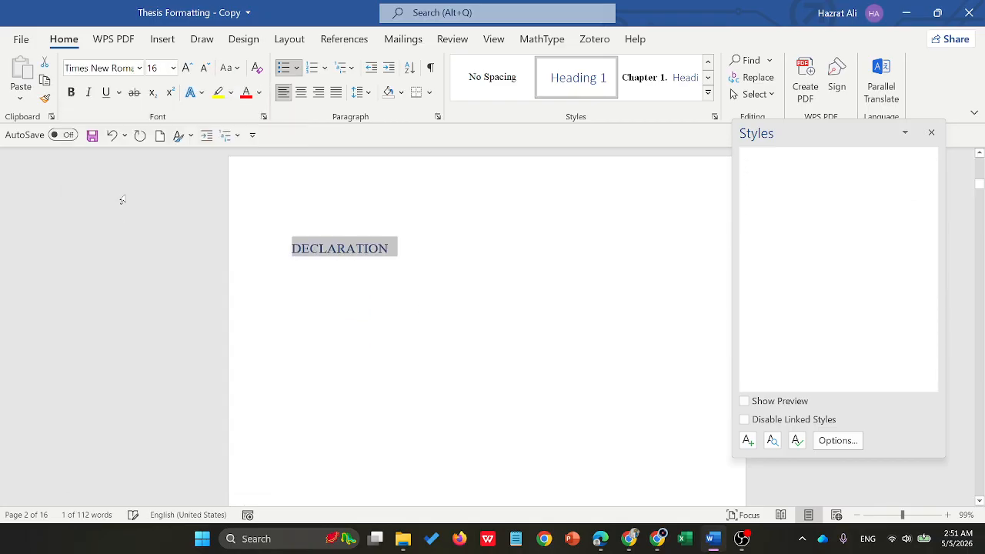
click(71, 91)
click(173, 68)
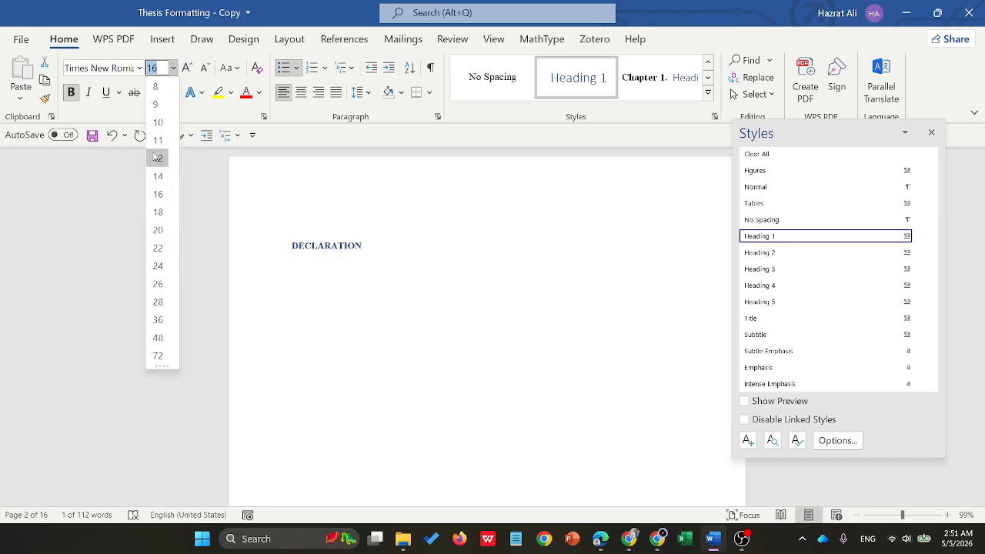
click(158, 158)
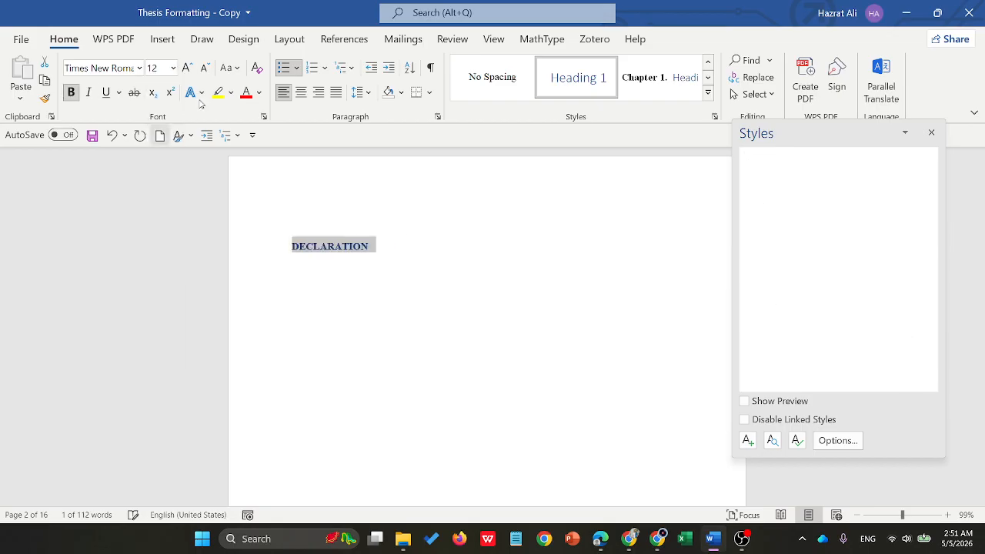
click(261, 91)
click(255, 150)
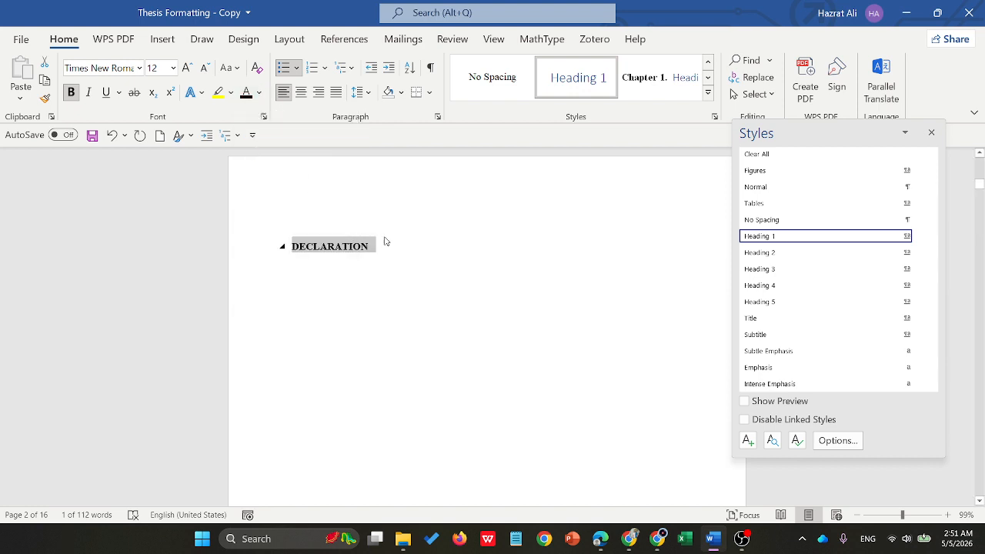
right_click(778, 238)
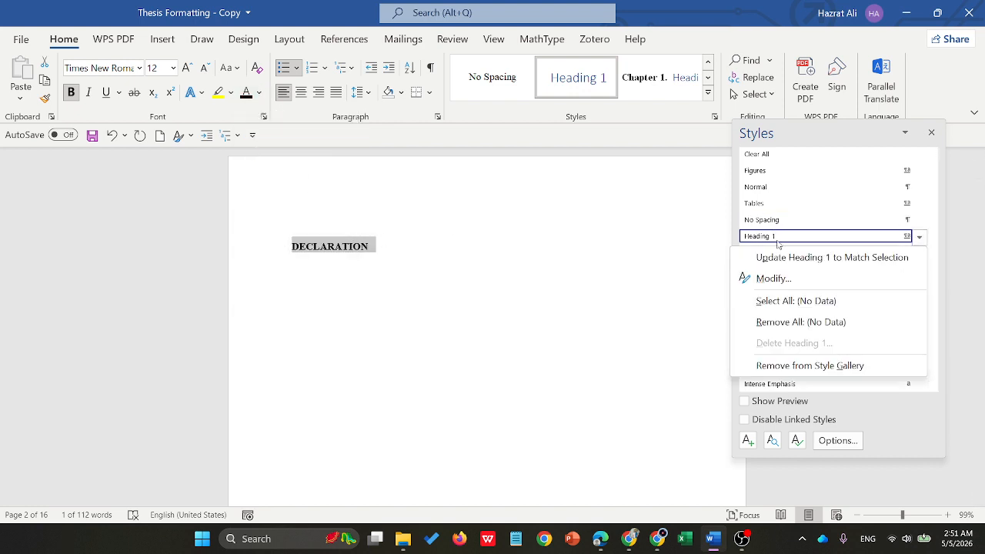
click(786, 257)
- Apply the Heading 1 style to the APPROVAL and ACKNOWLEDGEMENT titles
scroll(453, 259, down, 5)
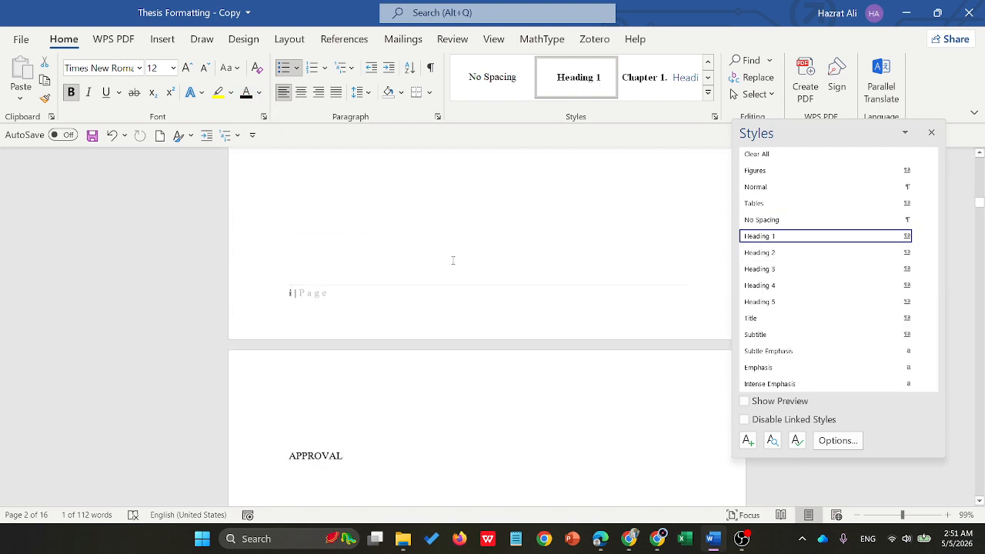
click(424, 350)
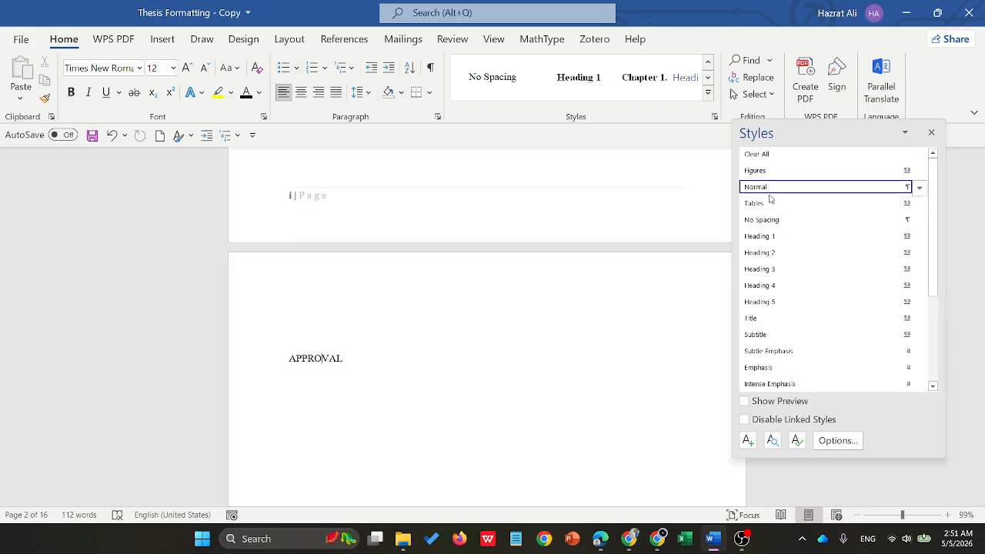
click(769, 236)
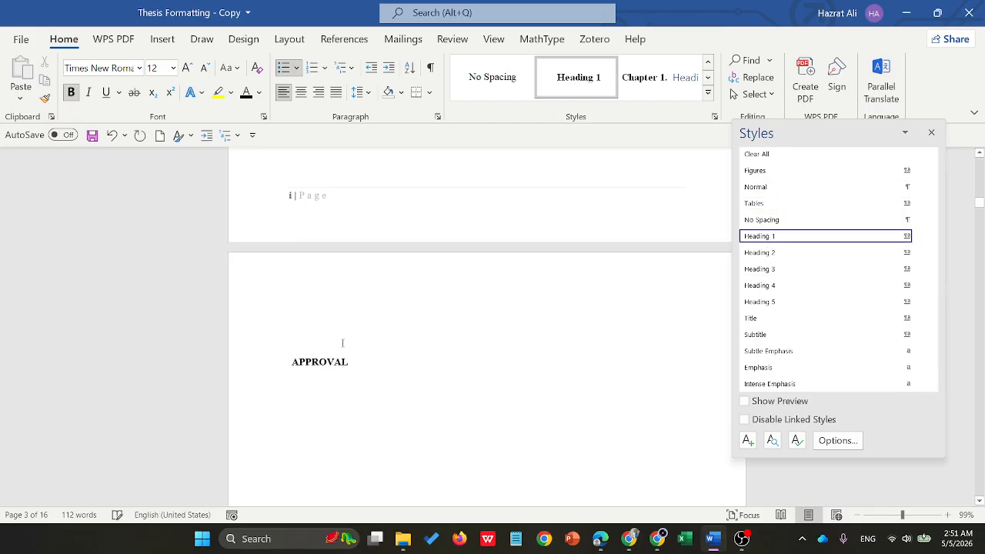
click(441, 334)
scroll(462, 354, down, 2)
scroll(419, 347, up, 8)
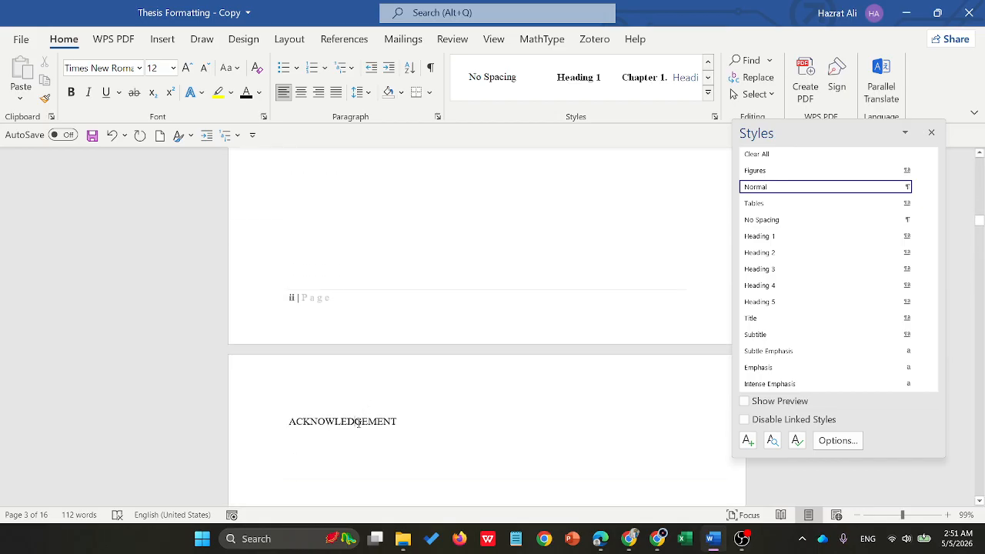
click(358, 422)
click(885, 236)
- Apply the Heading 1 style to the ABSTRACT and TABLE OF CONTENTS titles
scroll(413, 359, down, 2)
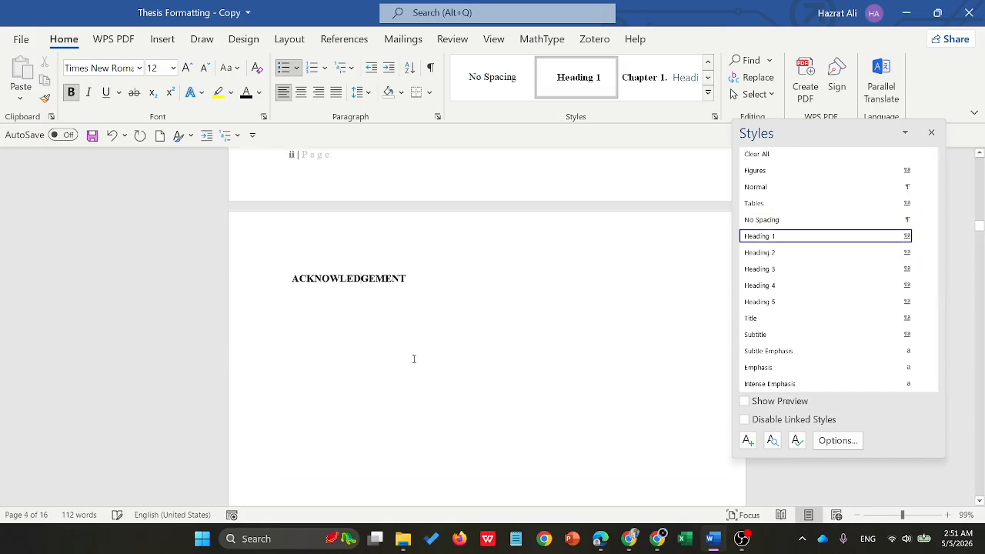
scroll(415, 358, down, 7)
click(323, 419)
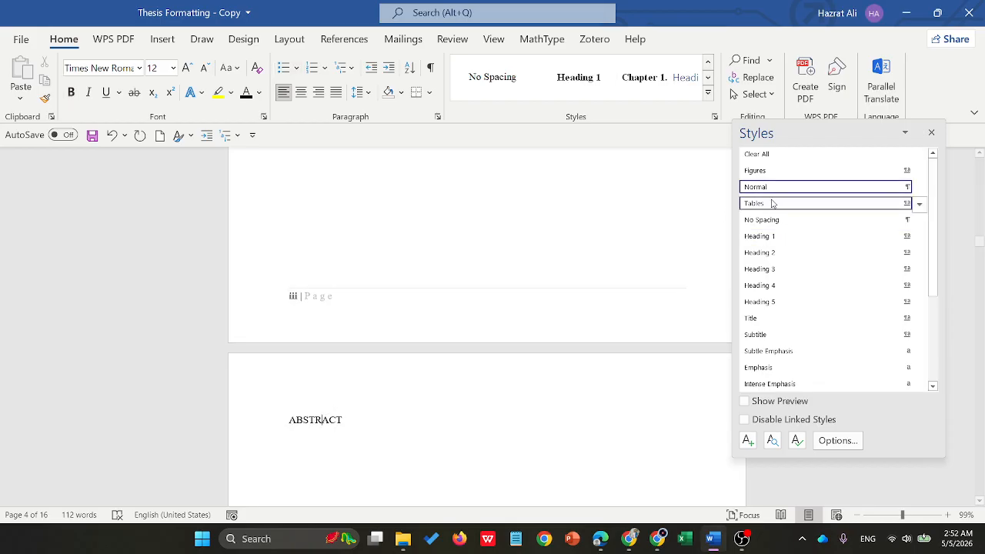
click(769, 236)
scroll(392, 319, down, 3)
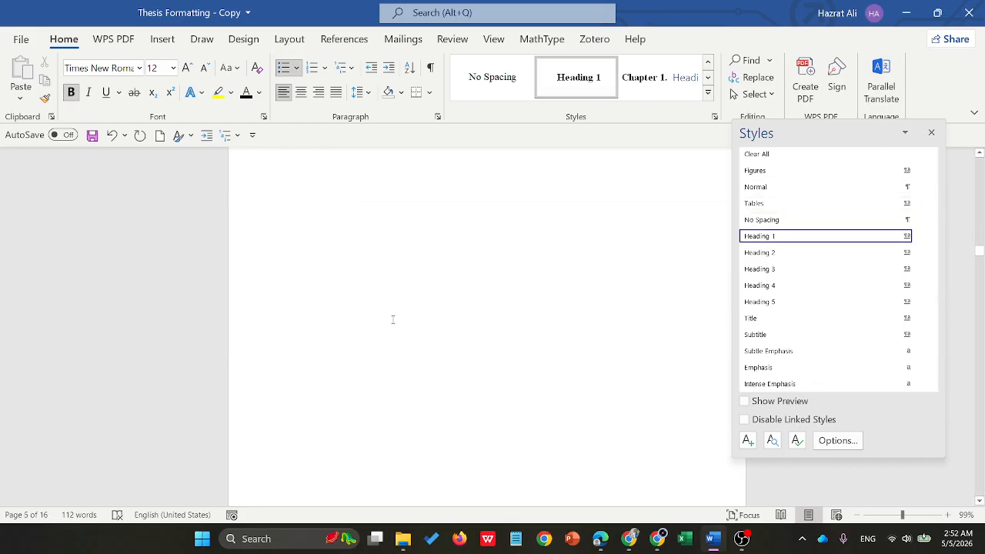
scroll(361, 225, up, 3)
scroll(385, 244, down, 9)
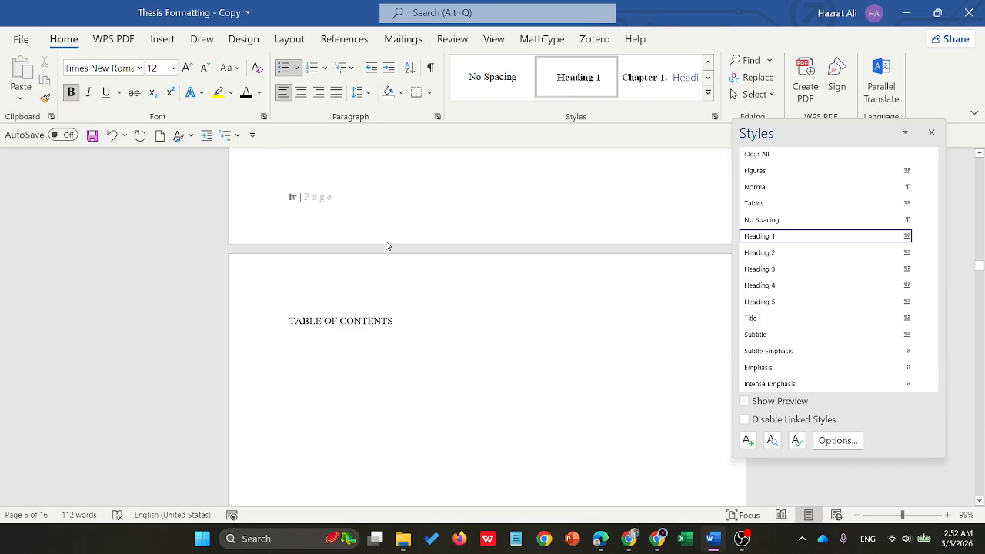
click(352, 323)
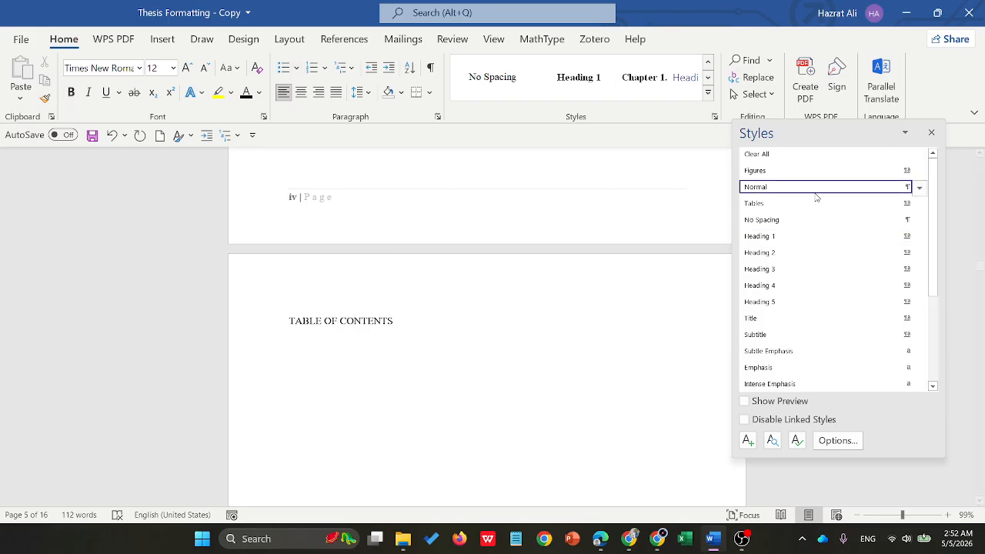
click(820, 235)
- Apply the Heading 1 style to the LIST OF TABLES and LIST OF FIGURES titles
scroll(538, 308, down, 8)
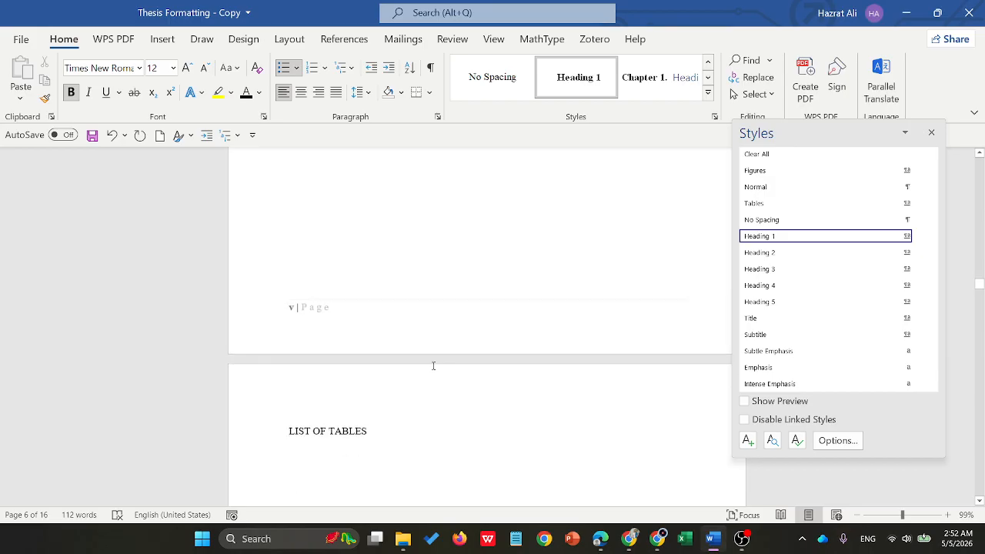
click(364, 323)
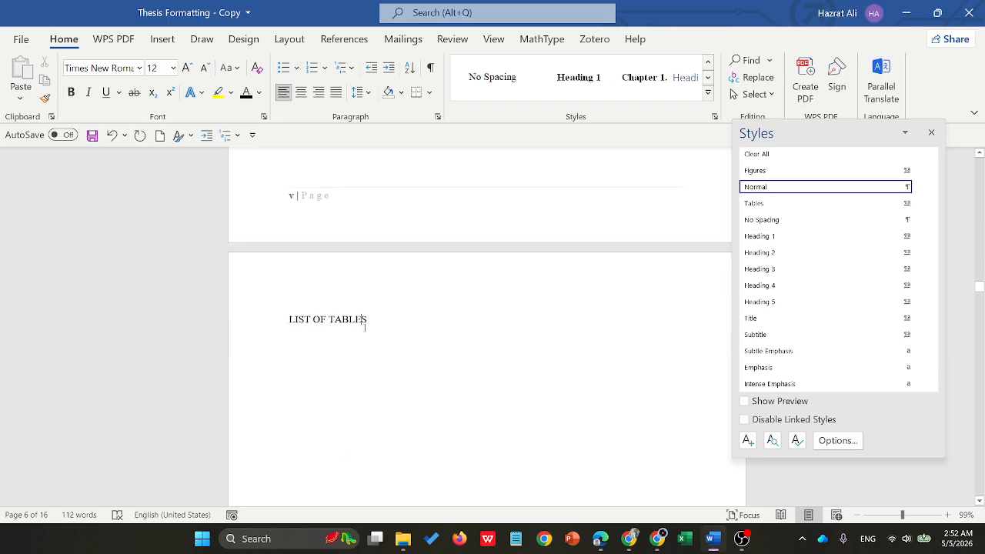
click(789, 235)
scroll(431, 339, down, 8)
scroll(328, 413, down, 3)
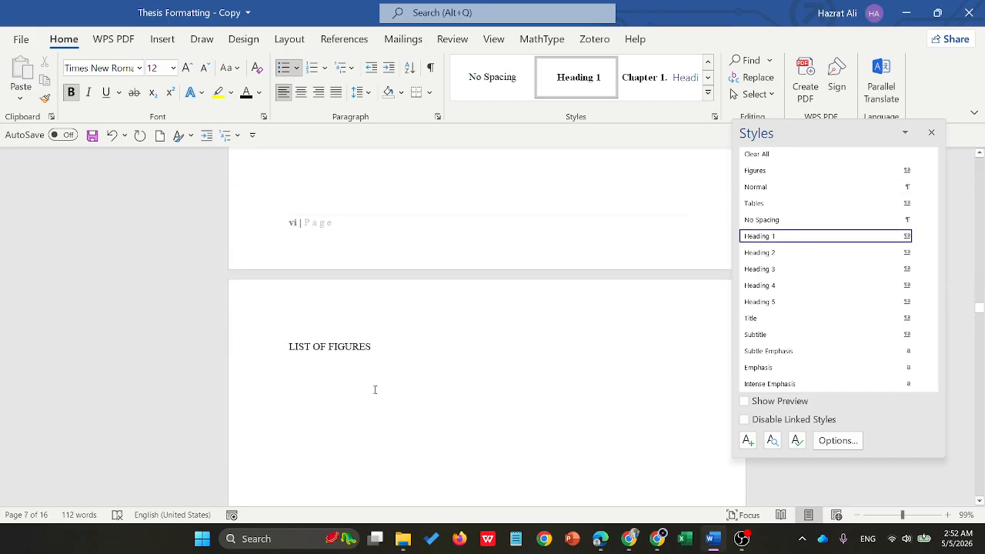
click(332, 319)
click(774, 237)
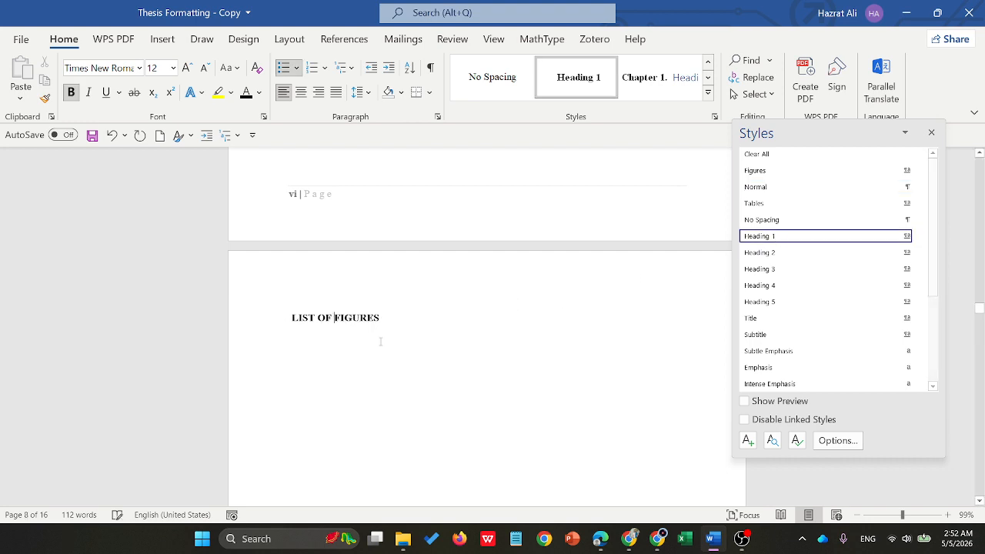
- Apply the Heading 1 style to the NOMENCLATURE title
scroll(377, 342, down, 8)
click(337, 316)
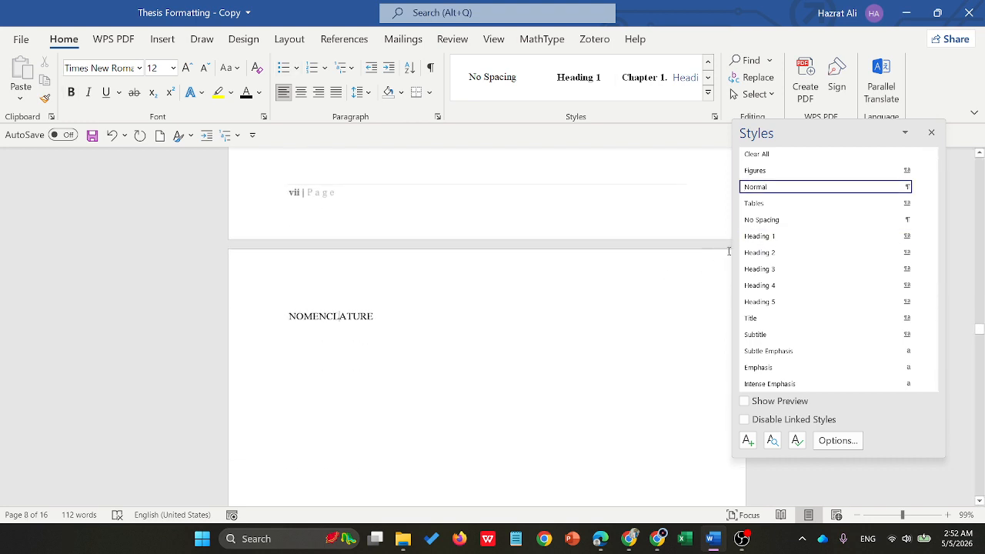
click(764, 237)
- Apply the Heading 2 style to the Introduction chapter title
scroll(390, 354, down, 8)
scroll(393, 356, down, 4)
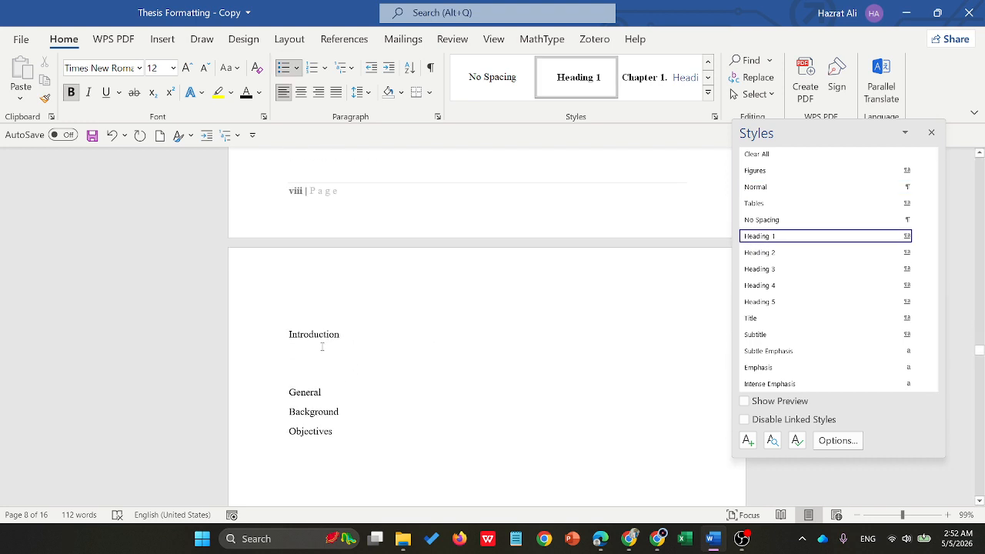
click(320, 336)
click(760, 254)
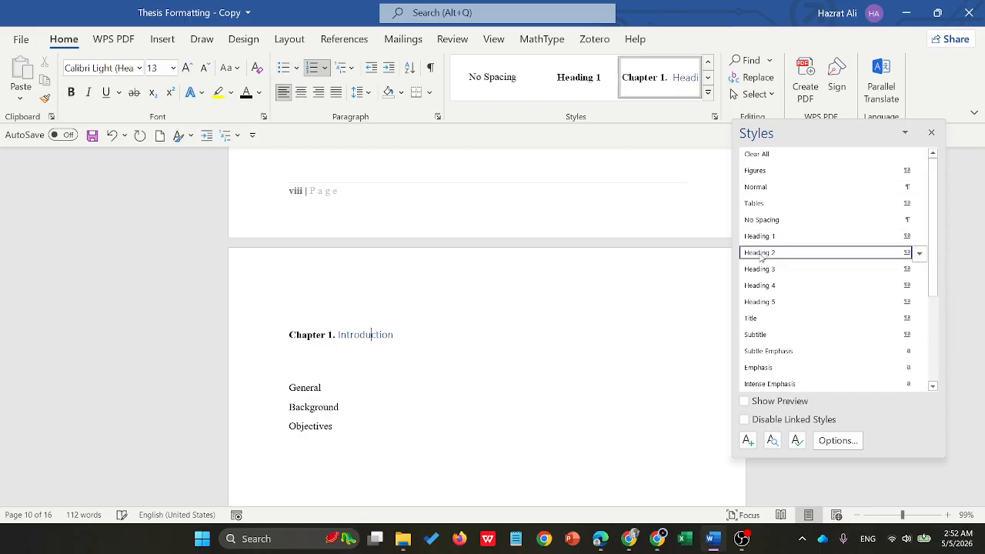
- Format the Introduction title as Times New Roman, size 12, bold and black, and update Heading 2 to match it
triple_click(355, 334)
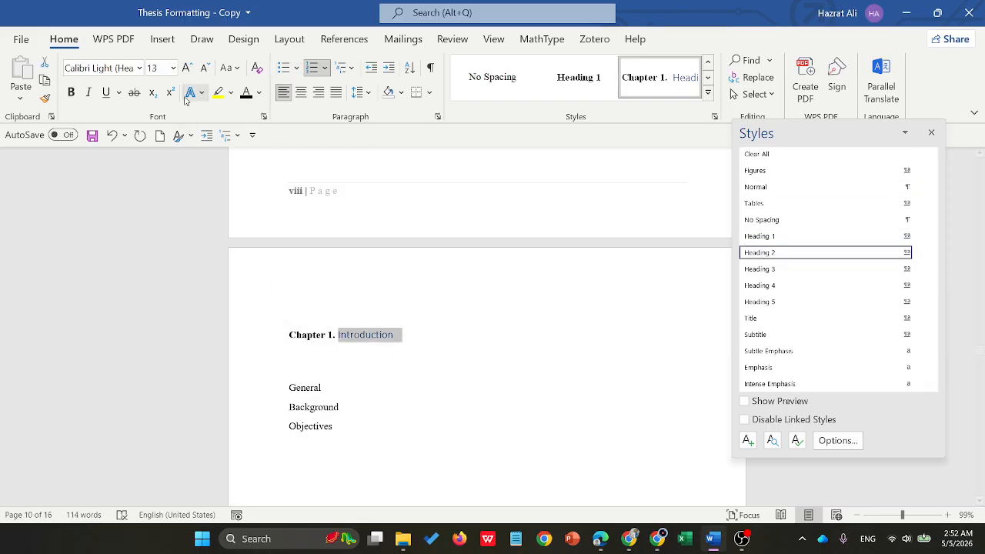
click(139, 68)
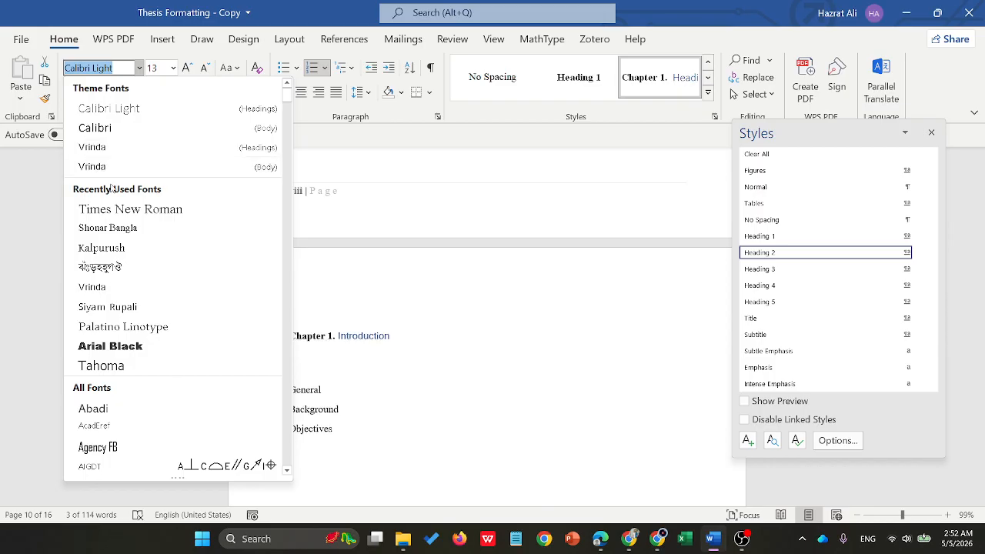
click(104, 208)
click(173, 68)
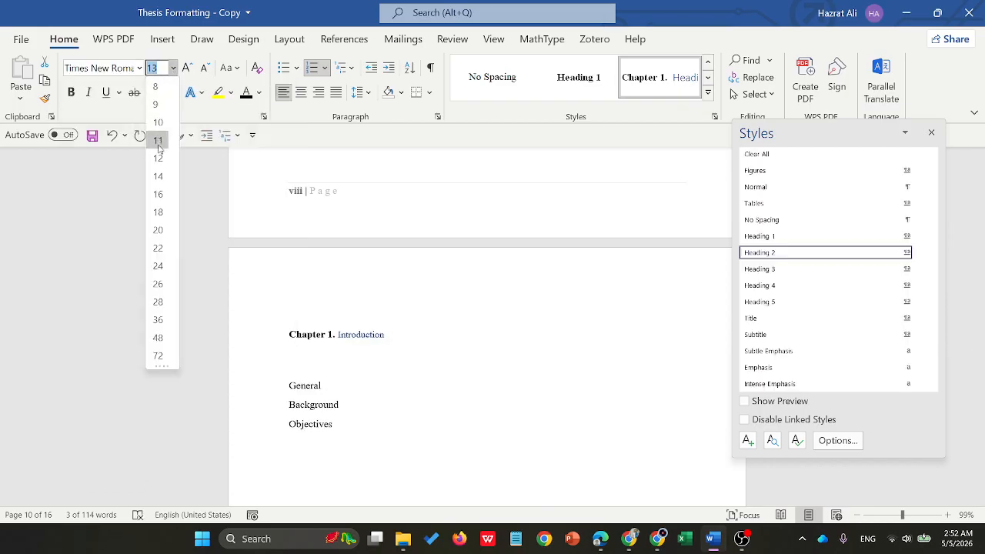
click(157, 172)
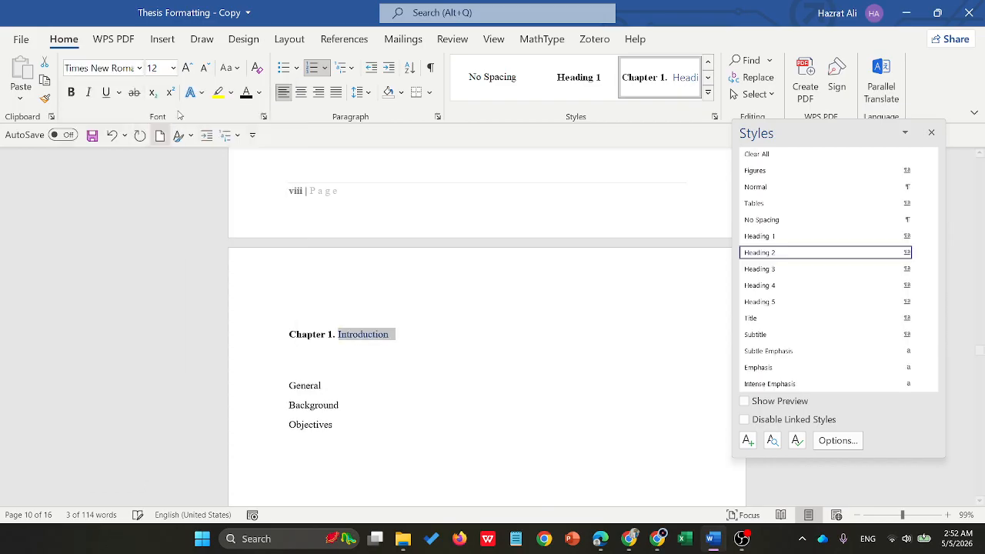
click(71, 93)
click(258, 93)
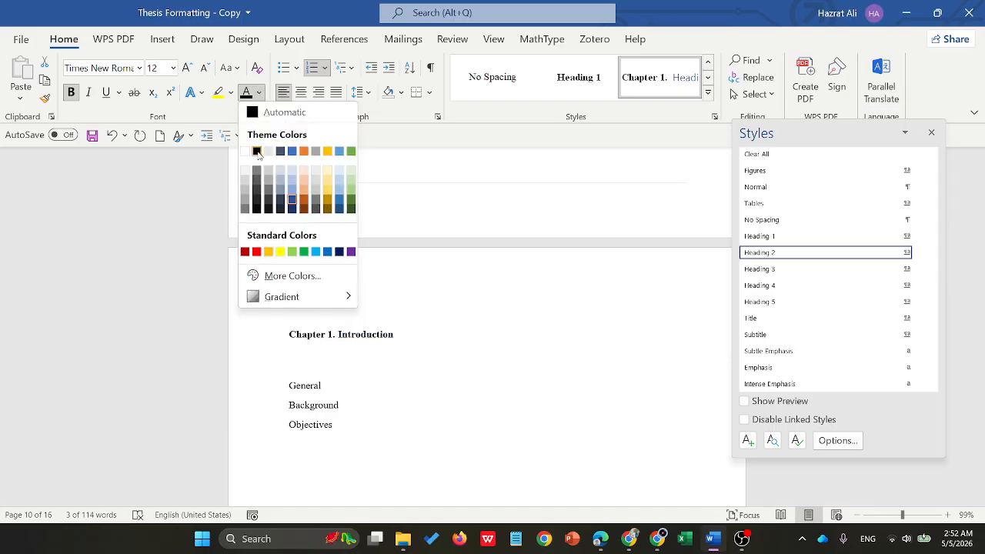
click(257, 150)
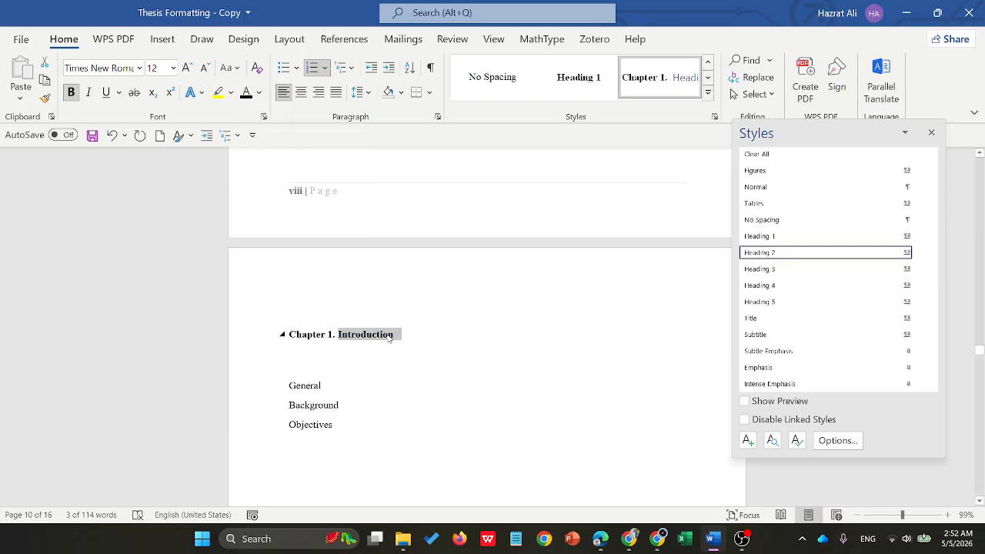
right_click(774, 256)
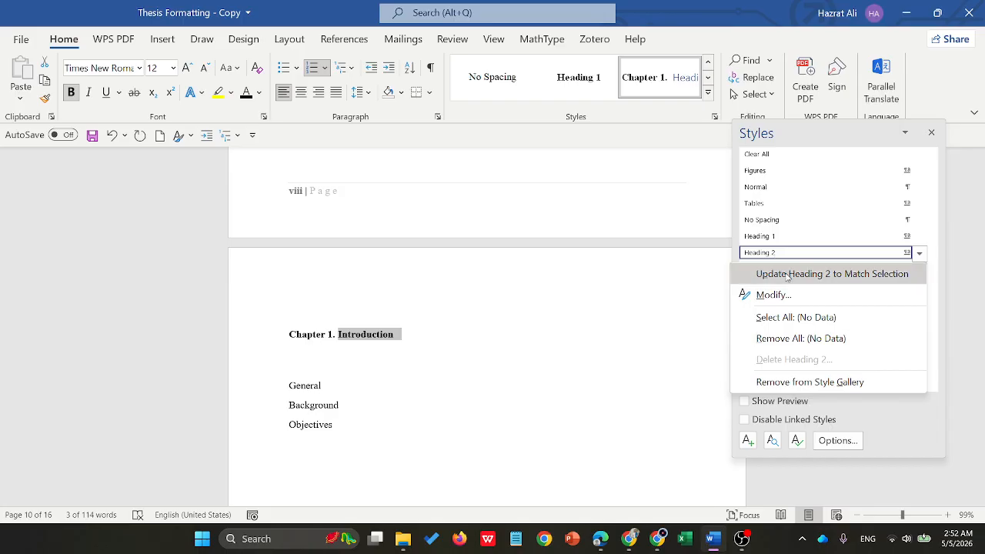
click(811, 274)
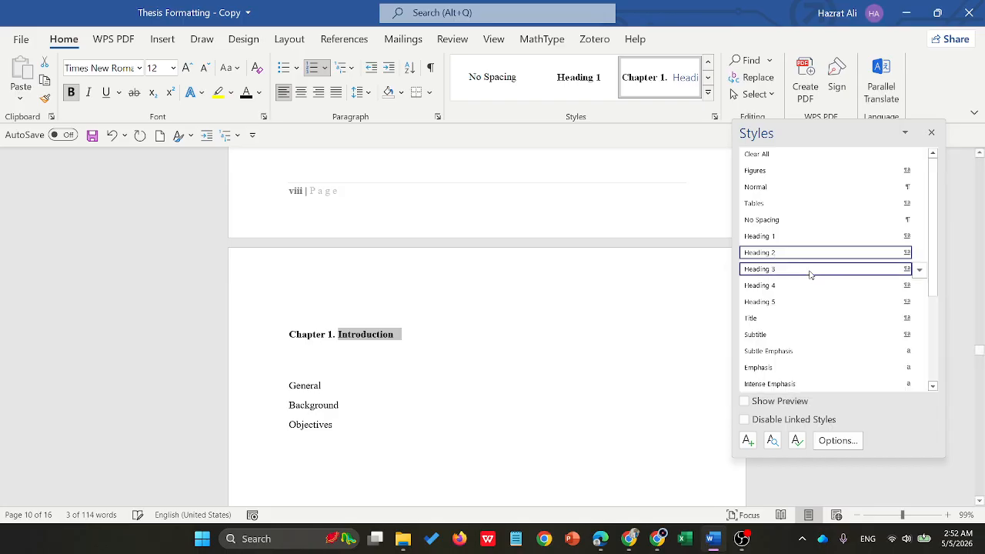
- Apply the Heading 2 style to the Literature Review chapter title
scroll(444, 333, down, 5)
scroll(443, 333, down, 5)
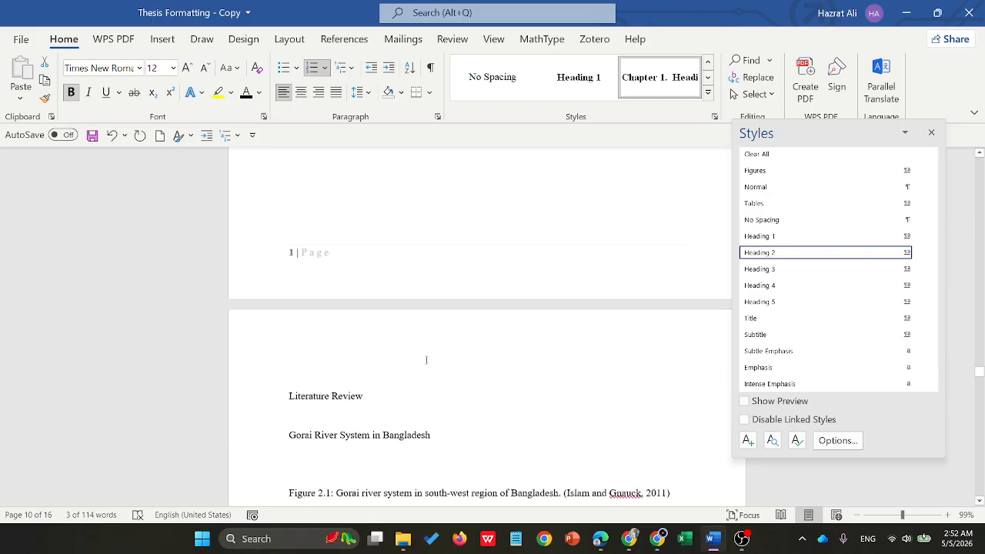
click(770, 254)
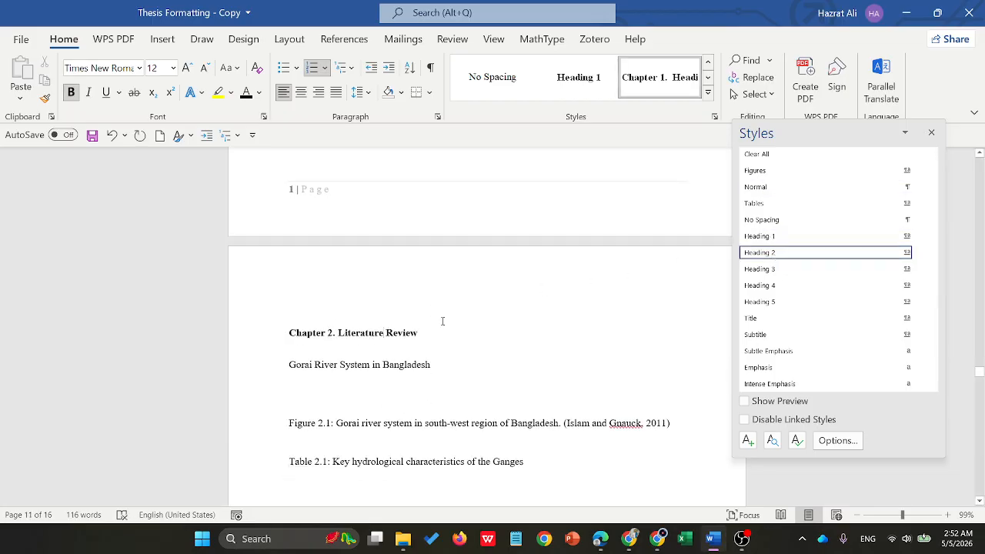
- Apply the Heading 2 style to the Study Area and Methodology and the Results and Discussion chapter titles
scroll(415, 318, down, 10)
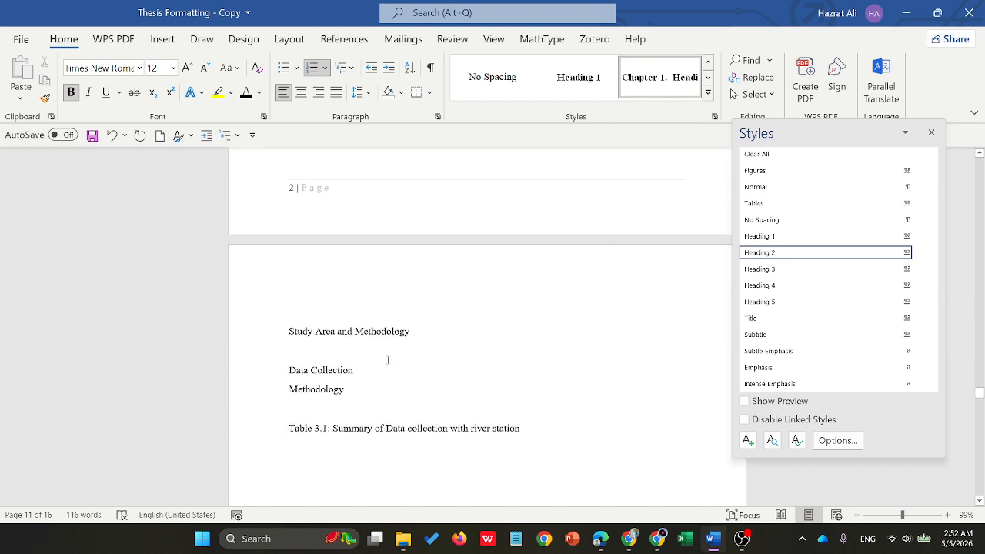
click(366, 332)
click(770, 252)
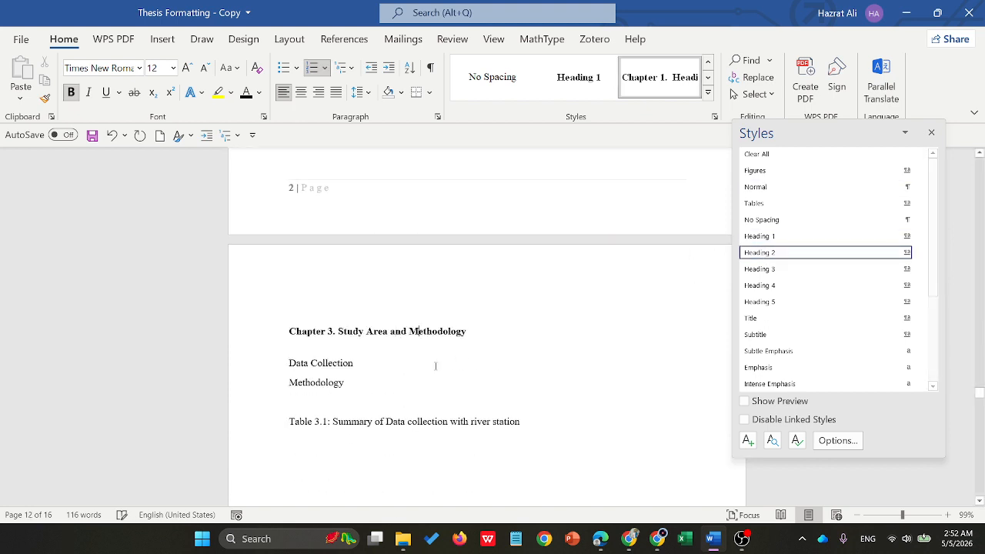
scroll(429, 369, down, 10)
click(321, 331)
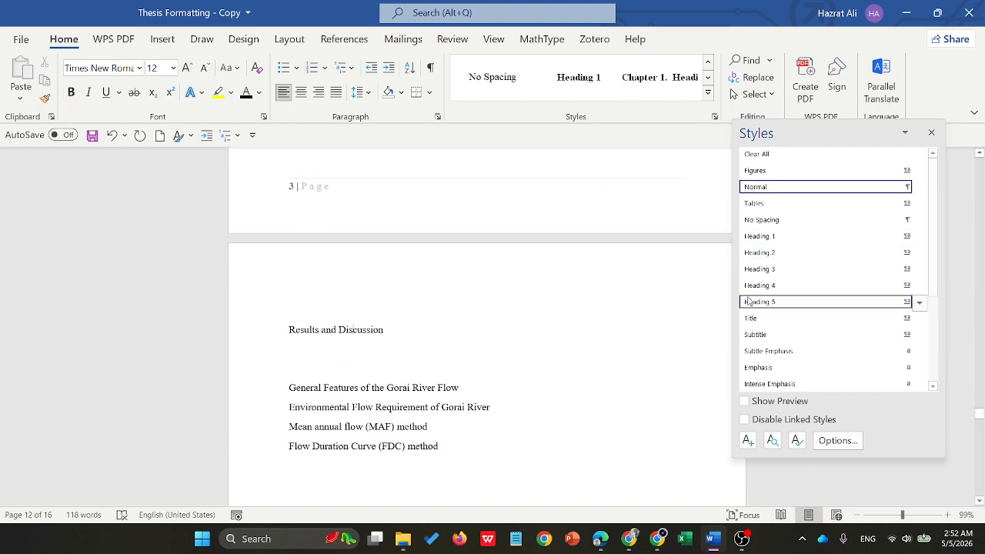
click(769, 252)
- Apply the Heading 2 style to the Conclusions and Recommendations chapter title
scroll(461, 377, down, 10)
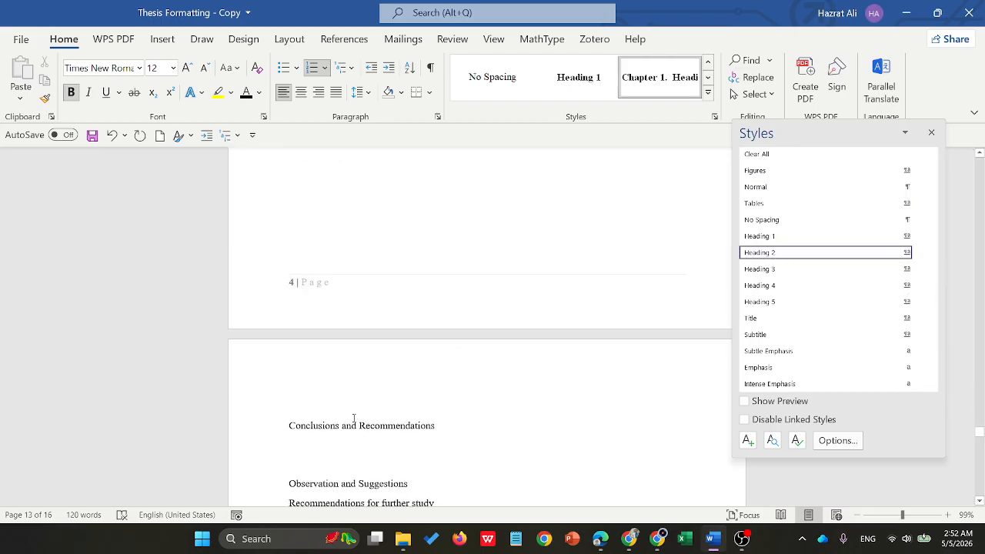
click(354, 418)
click(769, 252)
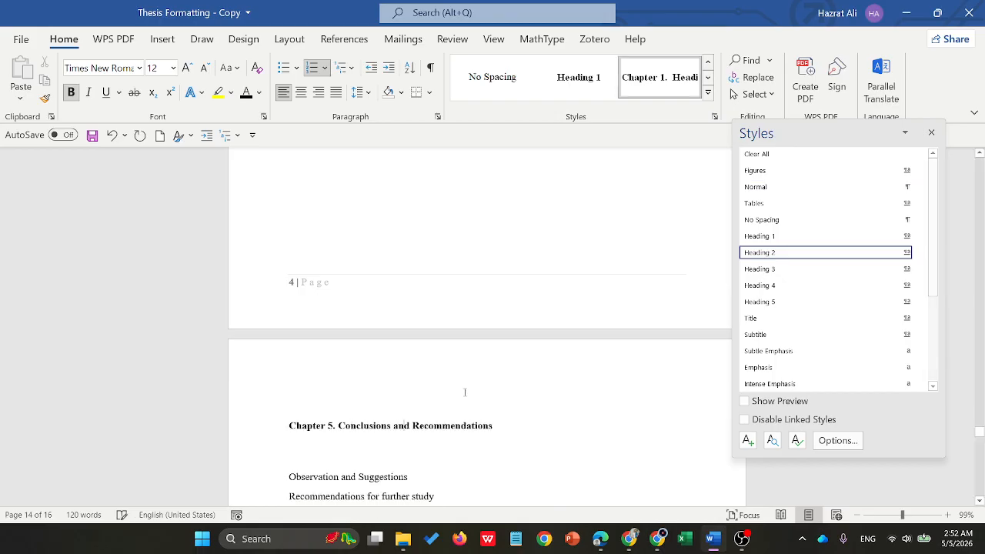
- Apply the Heading 1 style to the REFERENCES and Appendix titles at the end of the thesis
scroll(457, 398, down, 12)
scroll(458, 398, up, 12)
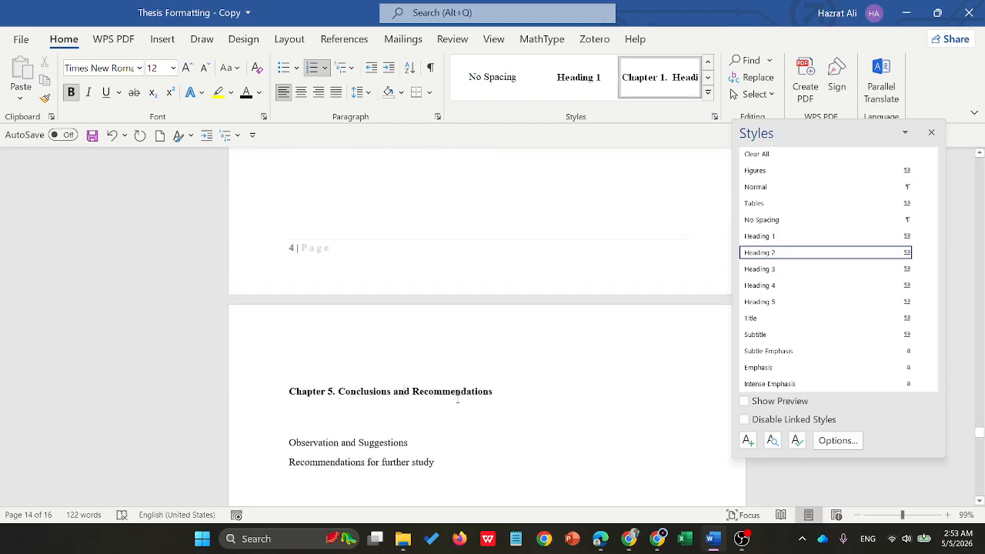
scroll(457, 398, down, 10)
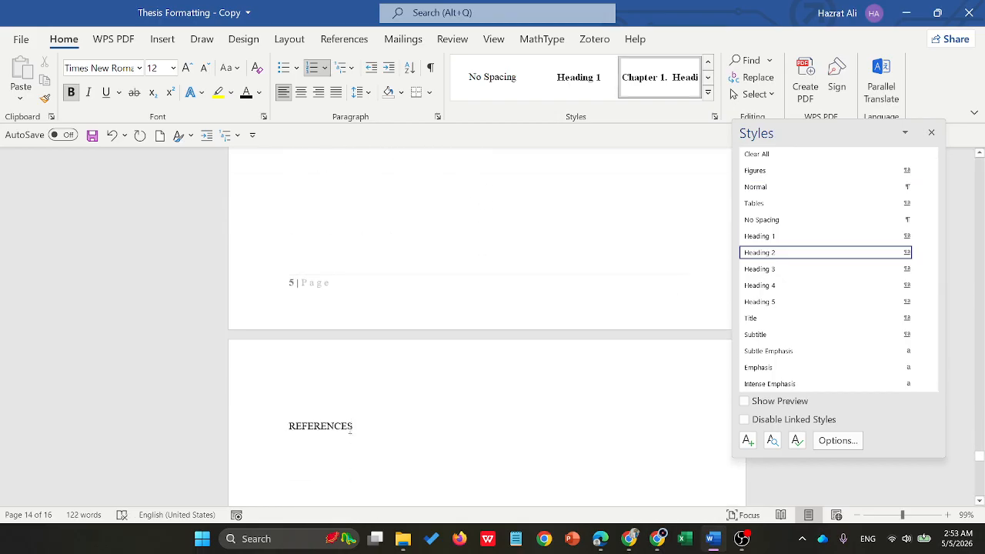
scroll(350, 429, down, 2)
click(321, 327)
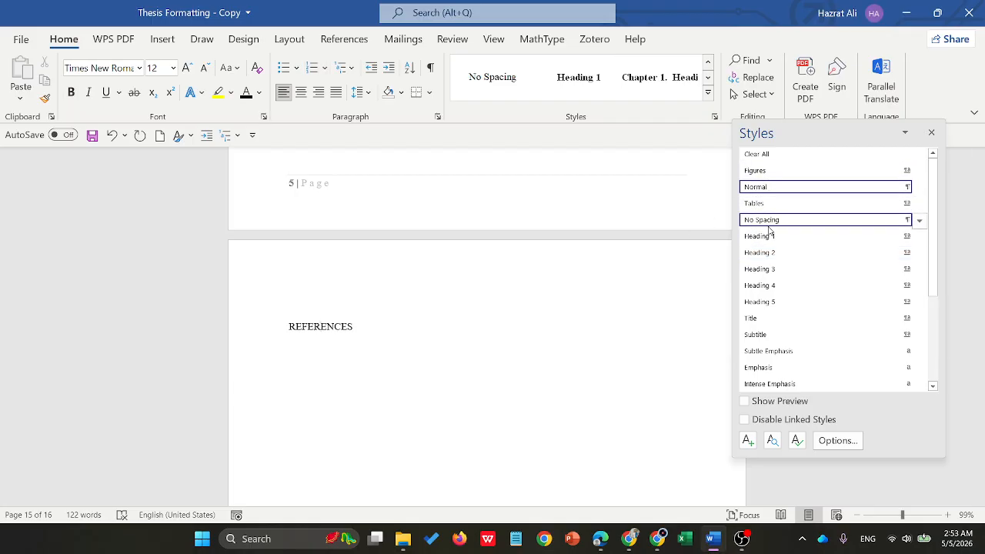
click(760, 235)
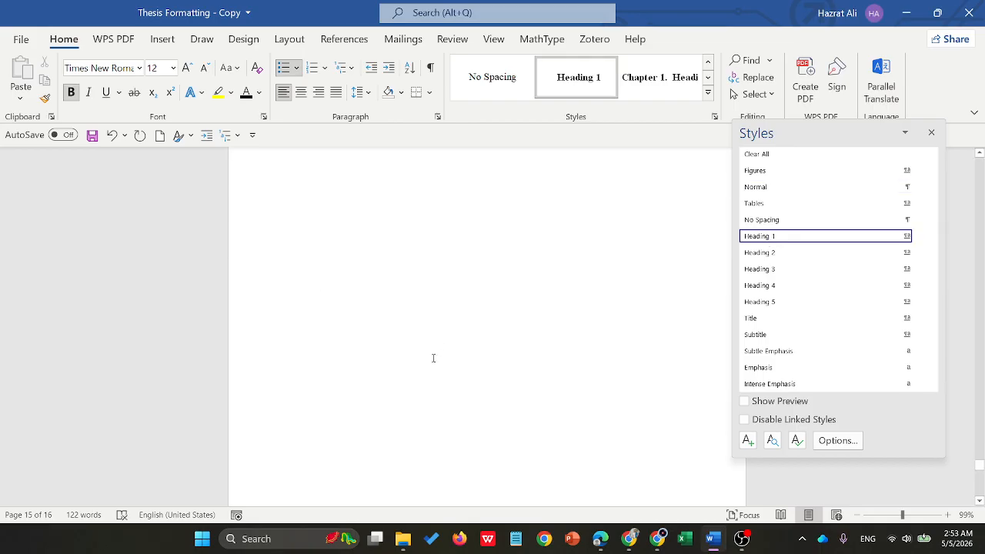
scroll(433, 358, down, 6)
click(318, 346)
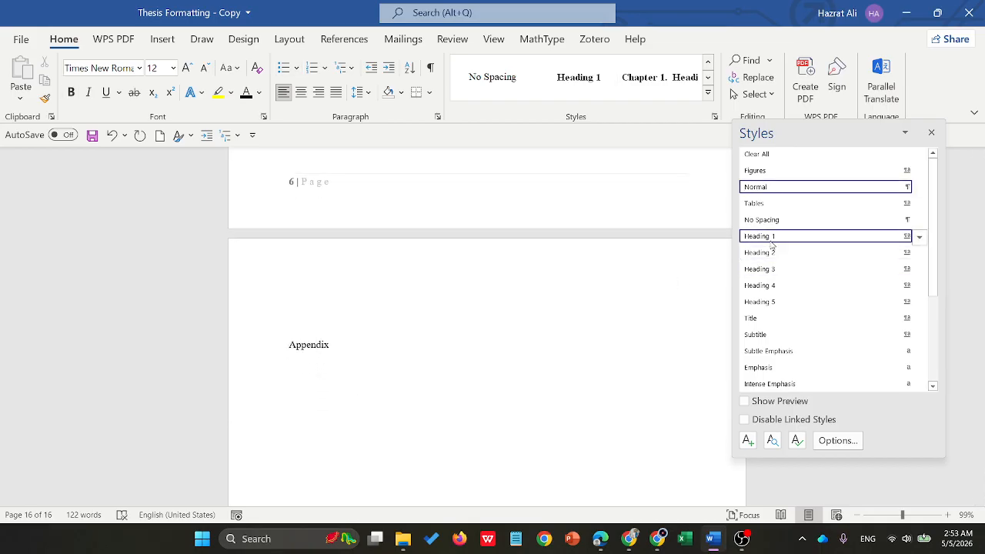
click(769, 237)
- Apply the Figures style to the Figure 2.1 caption in the Literature Review chapter
scroll(361, 408, up, 10)
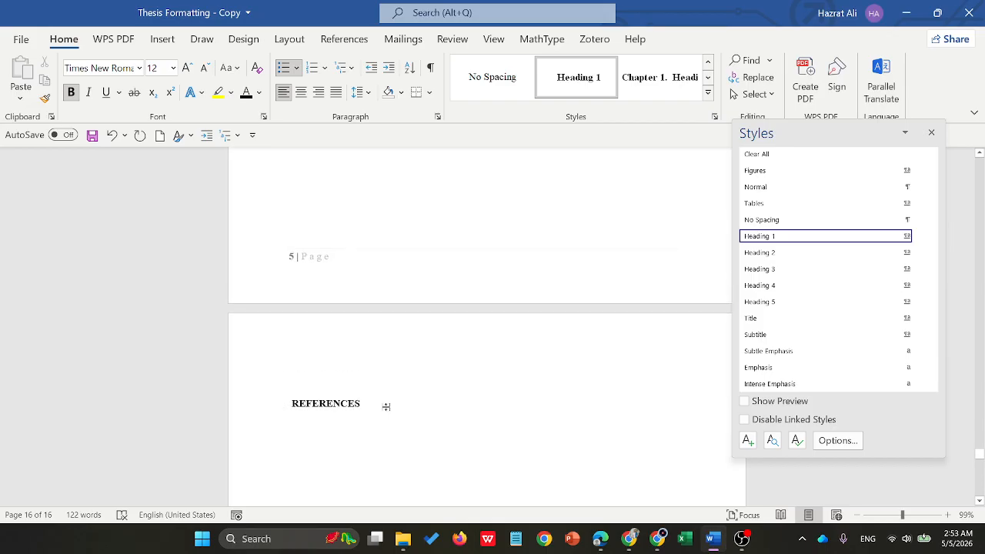
scroll(386, 406, up, 15)
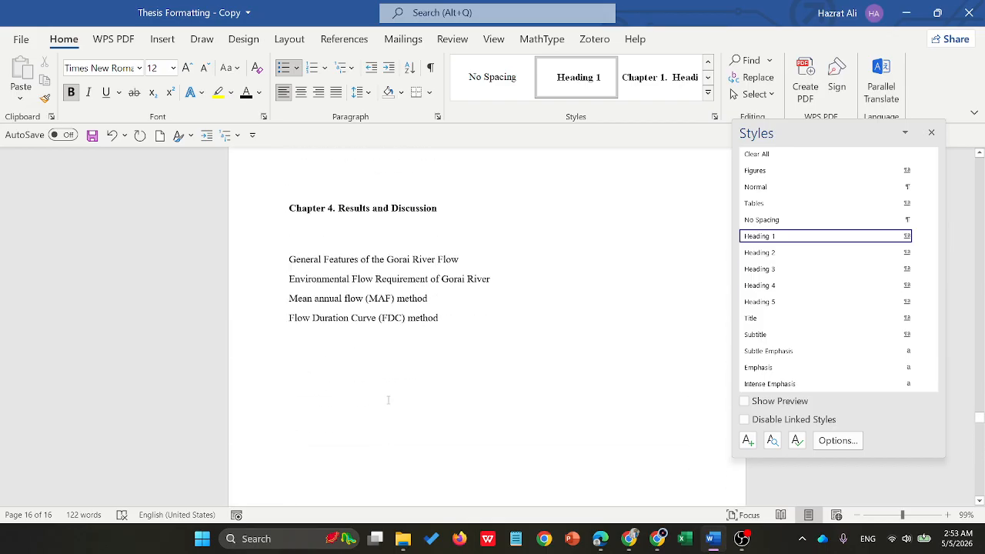
scroll(388, 319, up, 15)
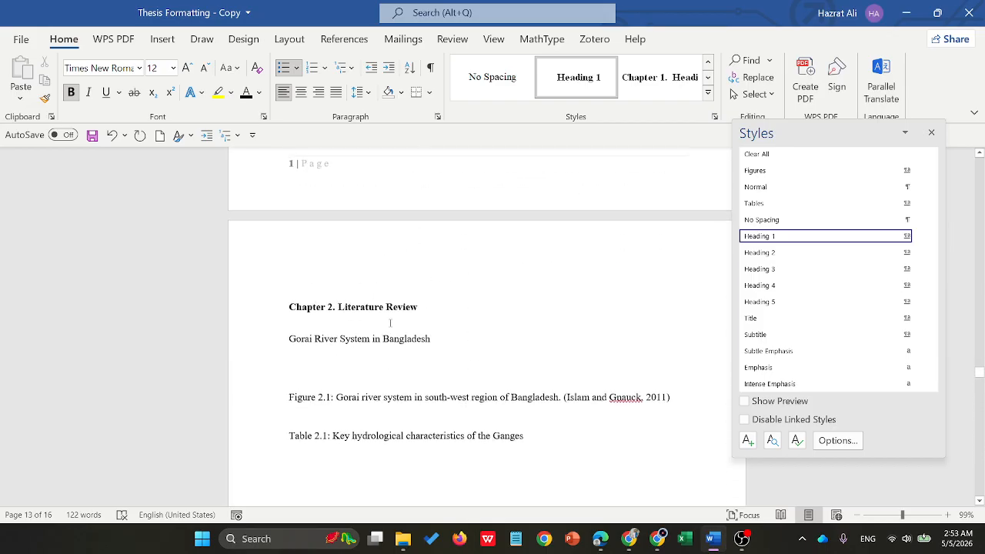
click(358, 395)
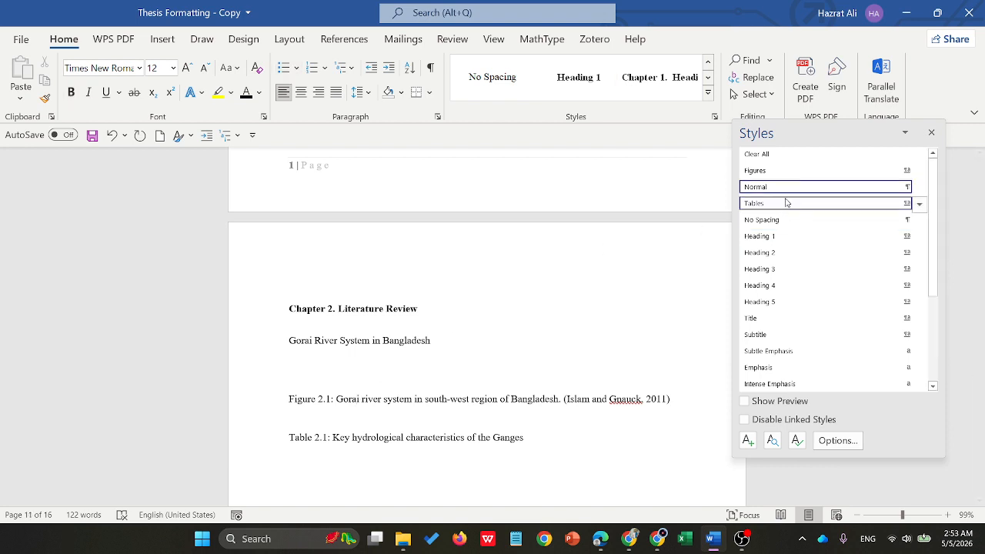
click(761, 171)
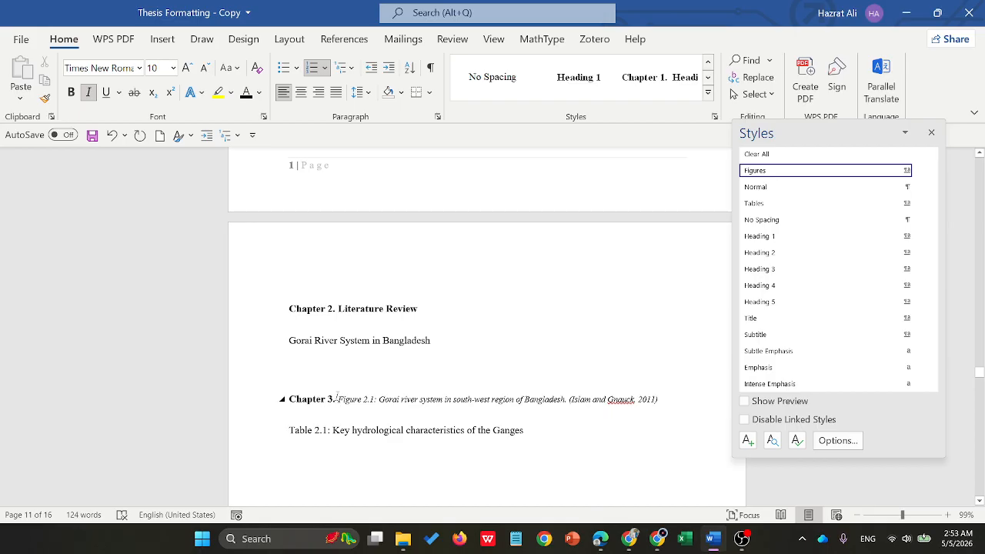
- Remove the automatic chapter number from the Figure 2.1 caption and modify the Figures style so it is based on (no style)
click(336, 398)
key(BackSpace)
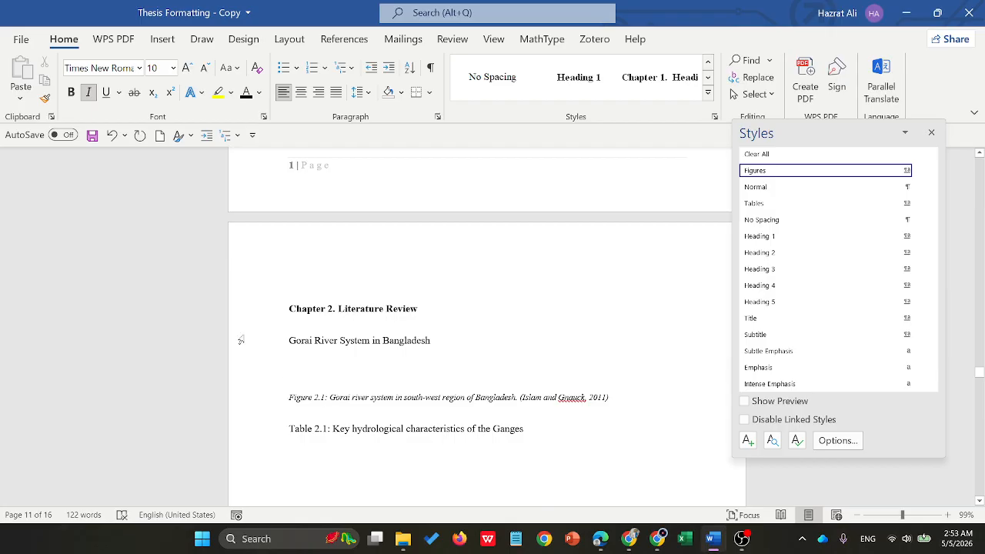
right_click(828, 171)
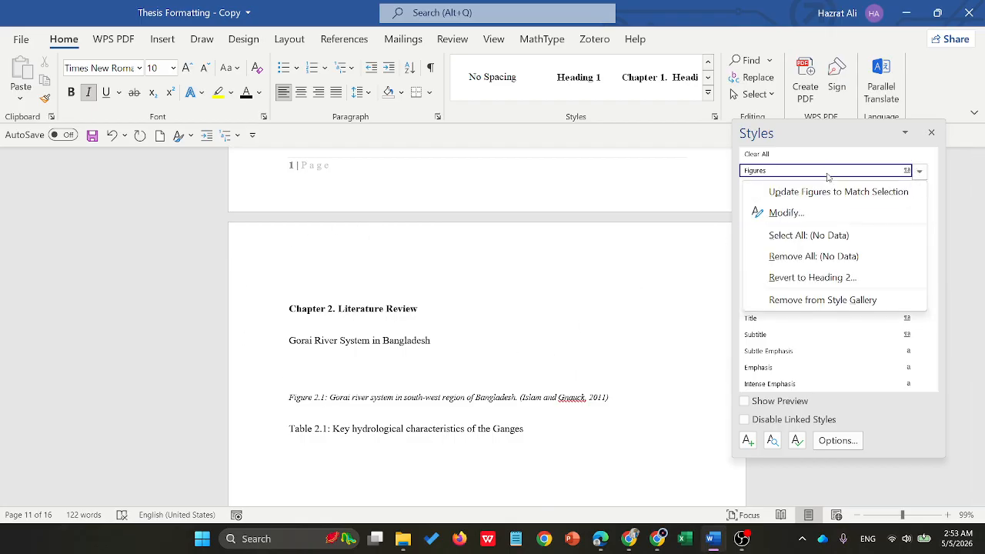
click(806, 212)
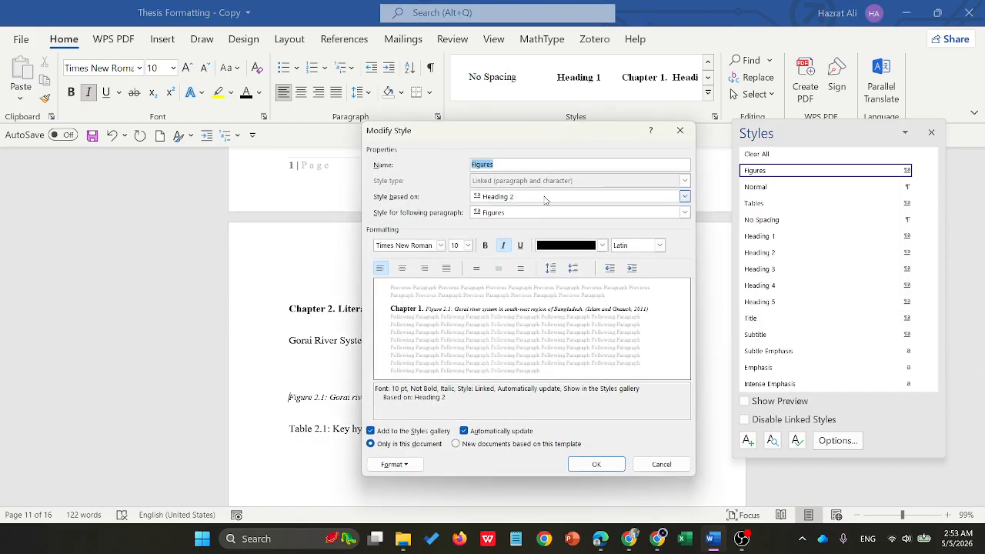
click(683, 196)
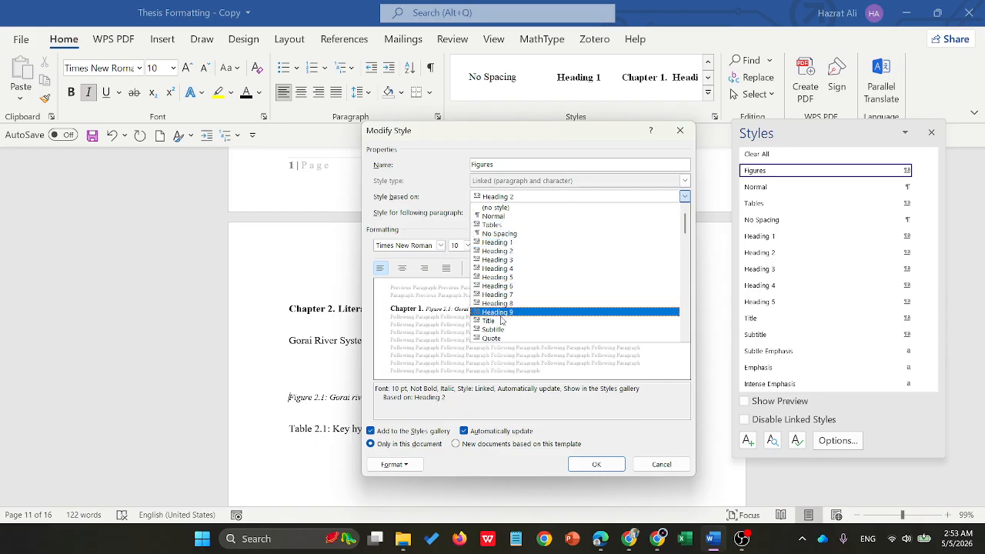
scroll(498, 336, down, 1)
scroll(498, 335, down, 6)
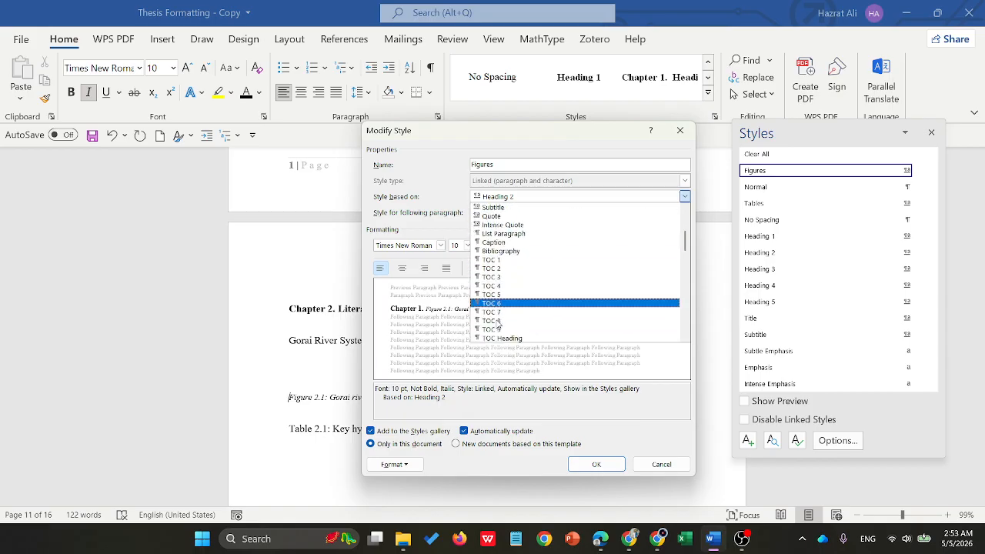
scroll(502, 327, down, 10)
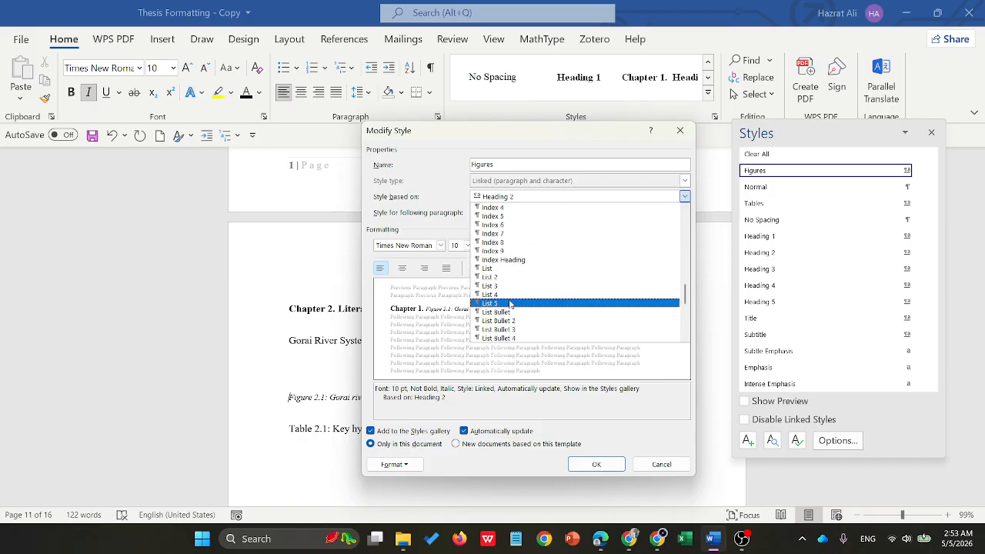
click(559, 194)
click(559, 196)
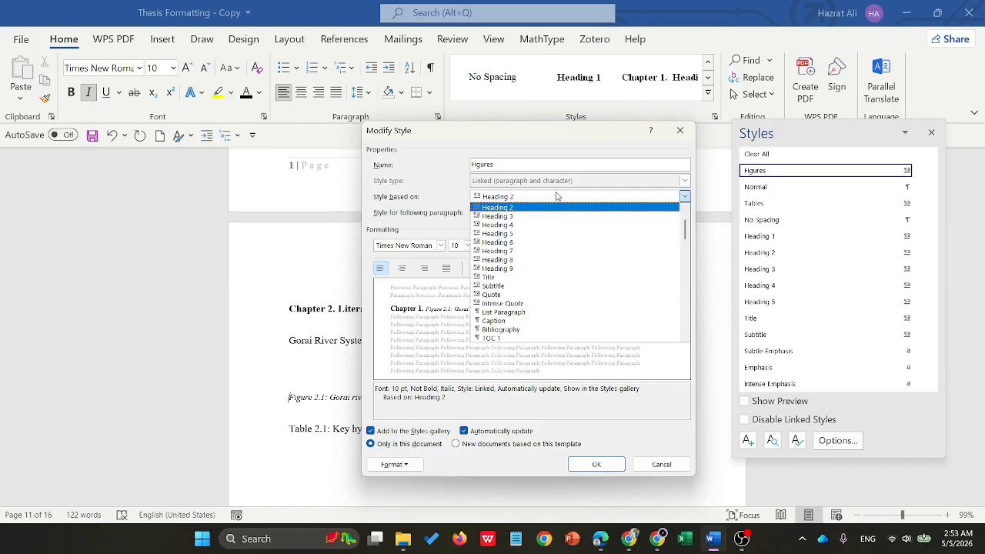
scroll(557, 196, down, 14)
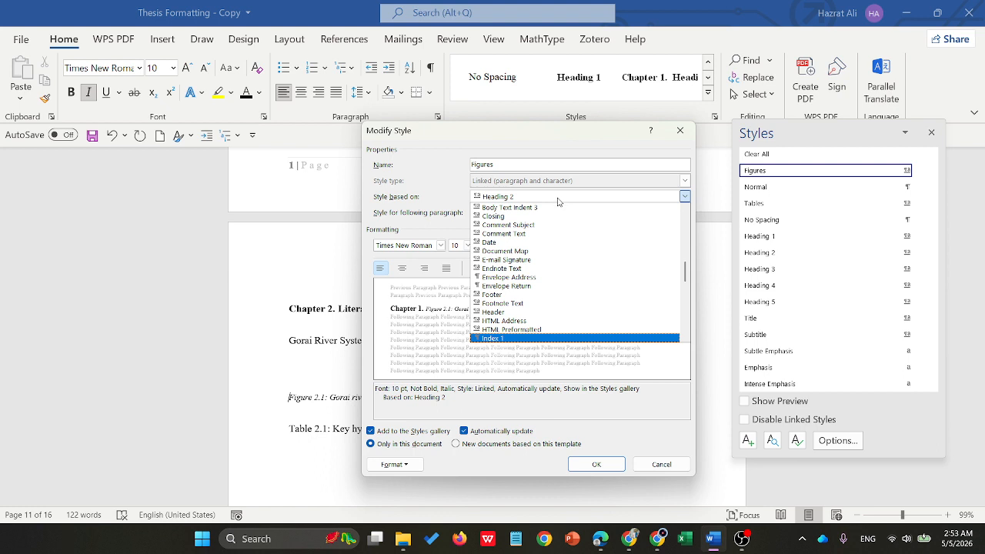
scroll(519, 257, up, 3)
scroll(518, 257, down, 4)
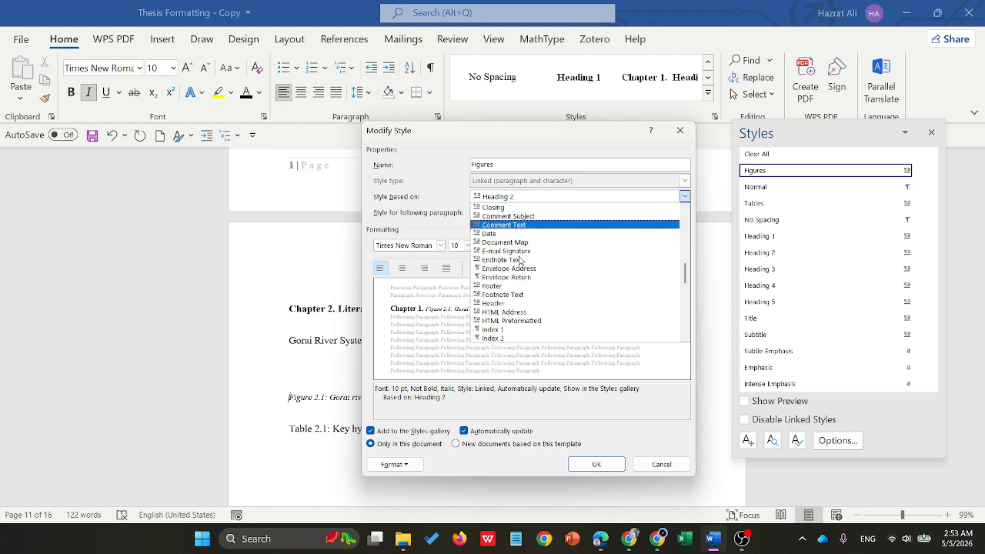
scroll(519, 260, up, 12)
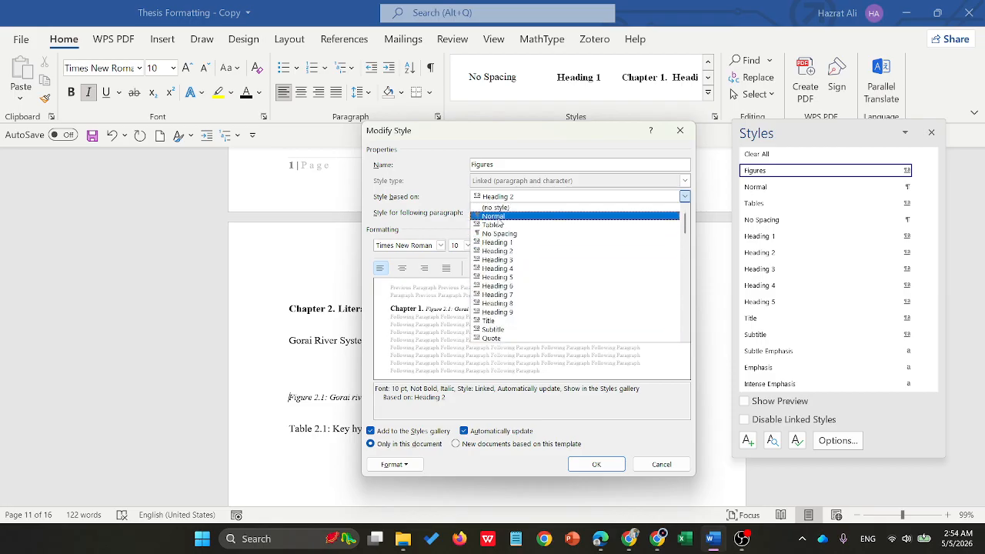
click(509, 209)
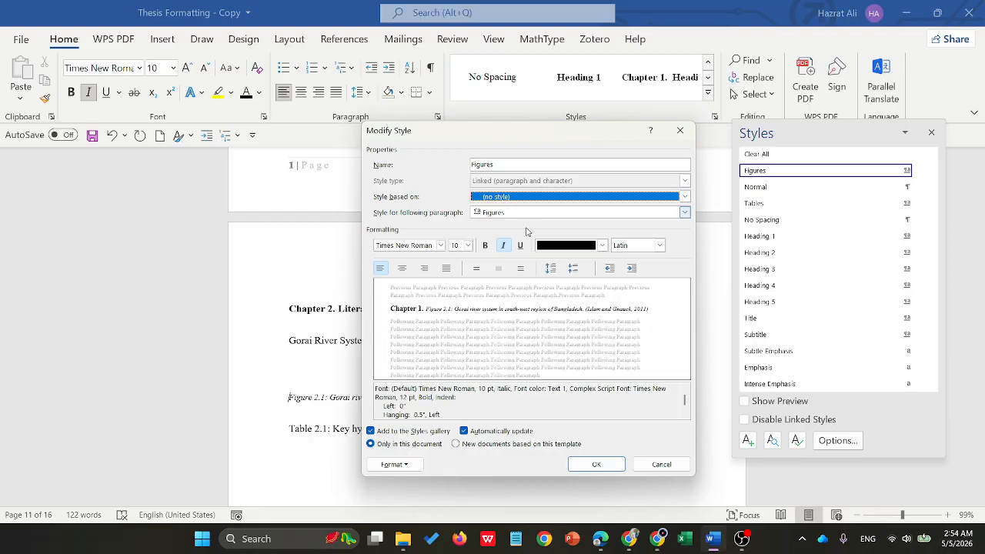
click(596, 464)
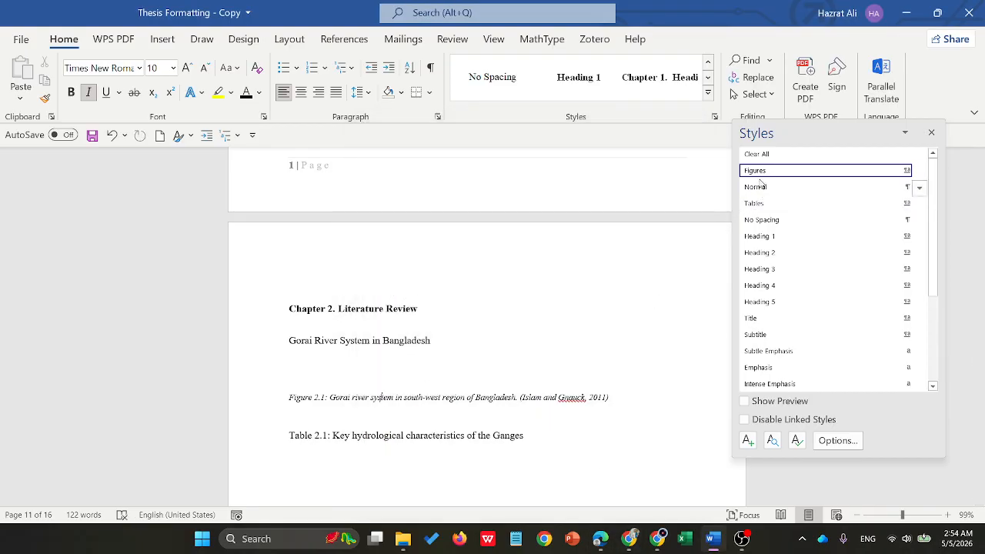
- Apply the Figures style to the Table 2.1 caption and the Tables style to the Table 3.1 caption in Study Area and Methodology
click(389, 435)
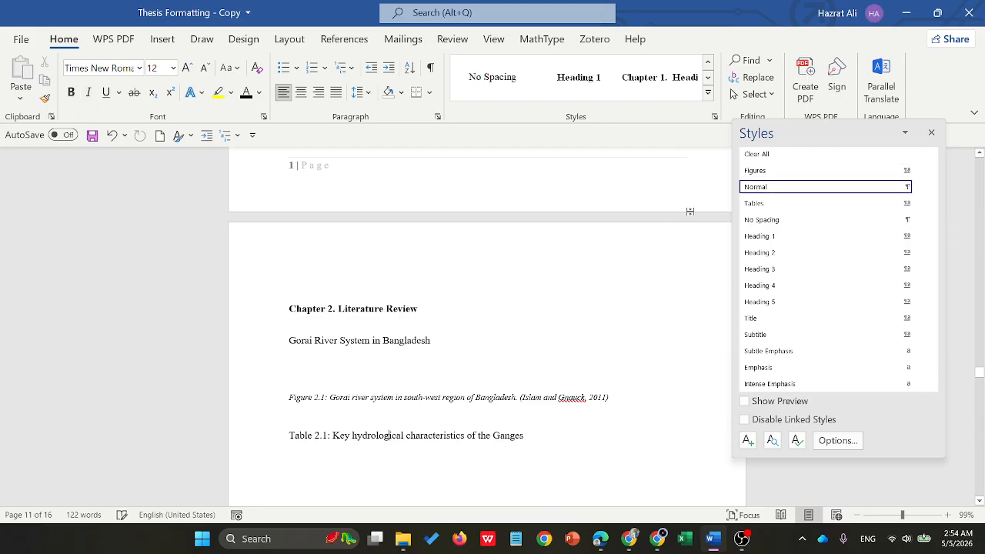
click(769, 170)
scroll(384, 416, up, 3)
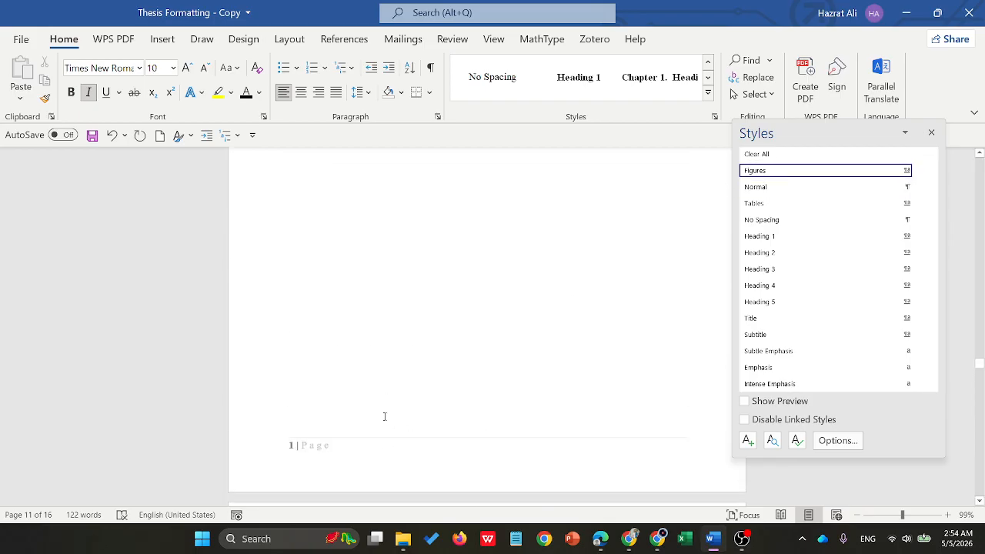
scroll(385, 416, up, 10)
scroll(341, 337, down, 3)
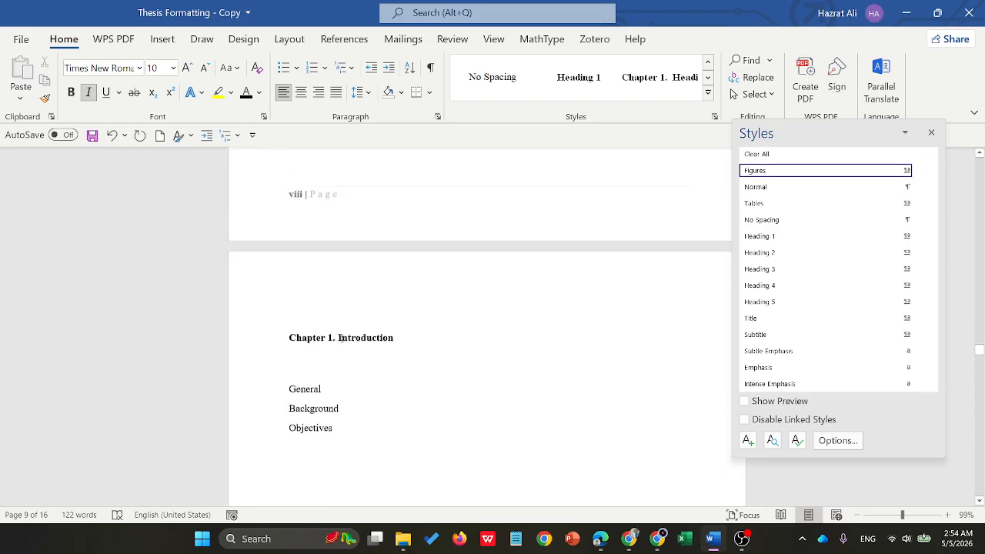
scroll(354, 339, down, 20)
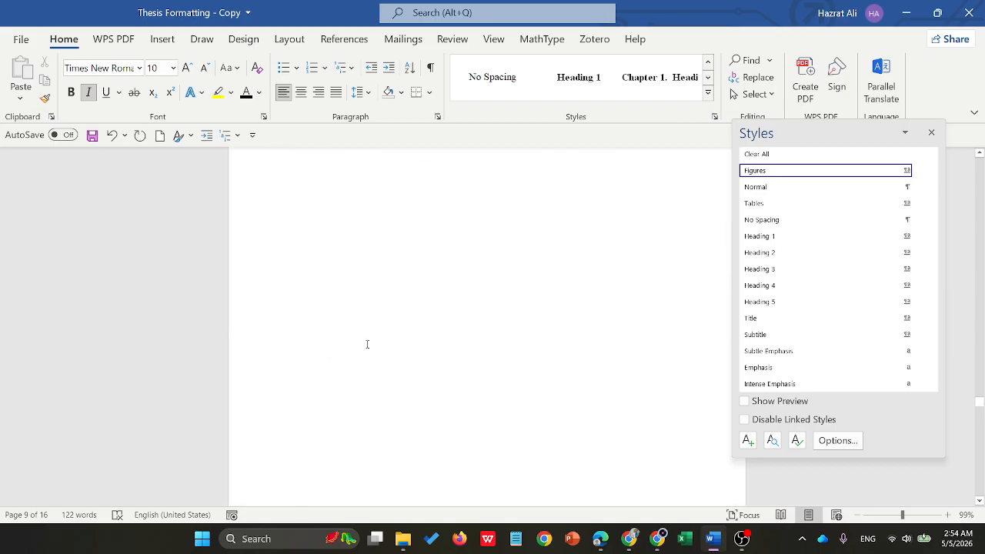
scroll(367, 344, up, 5)
click(350, 306)
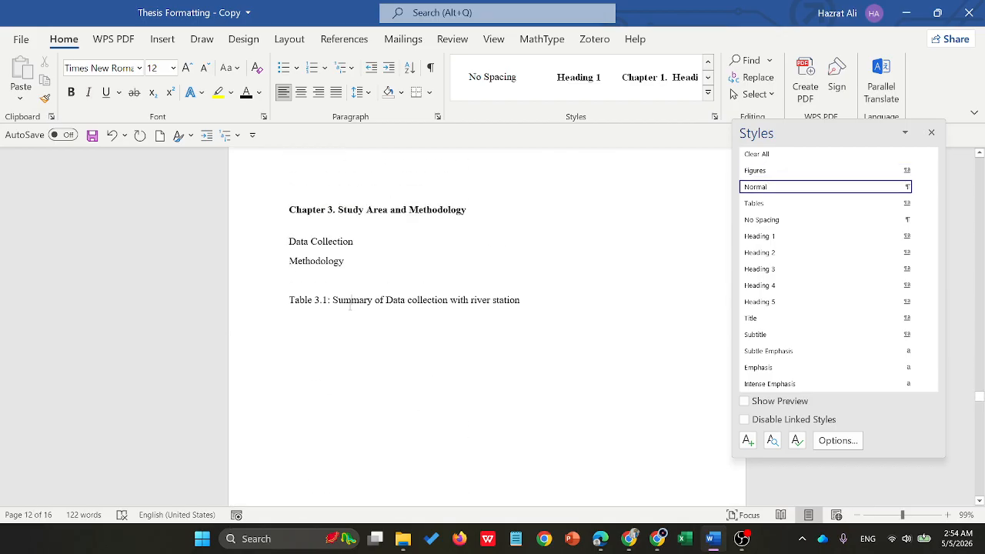
click(757, 205)
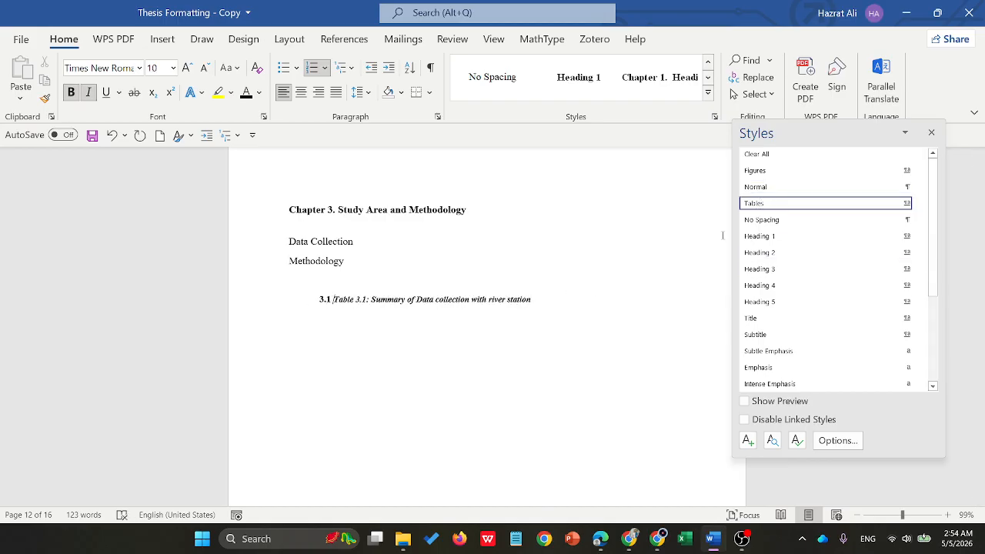
- Modify the Tables style so that it is based on (no style)
right_click(756, 206)
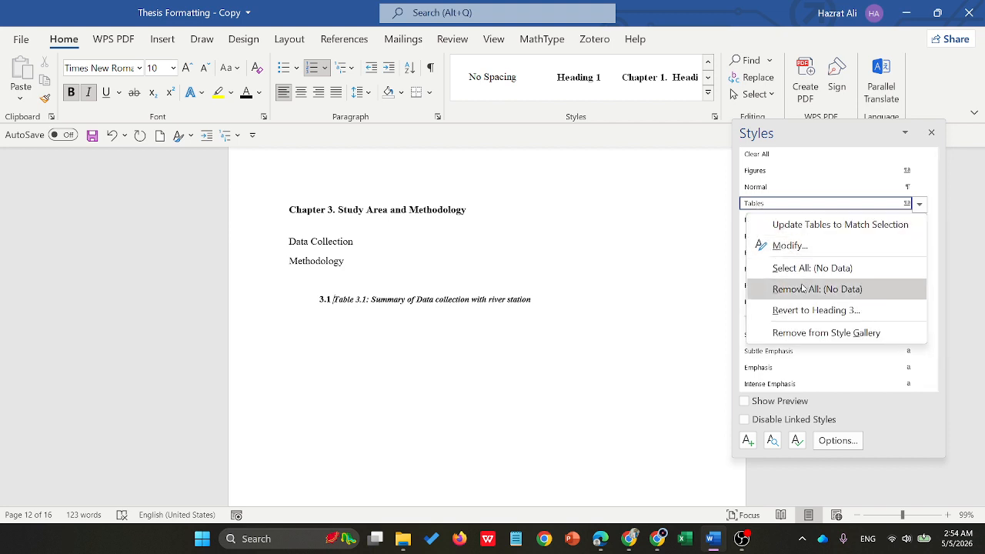
click(792, 244)
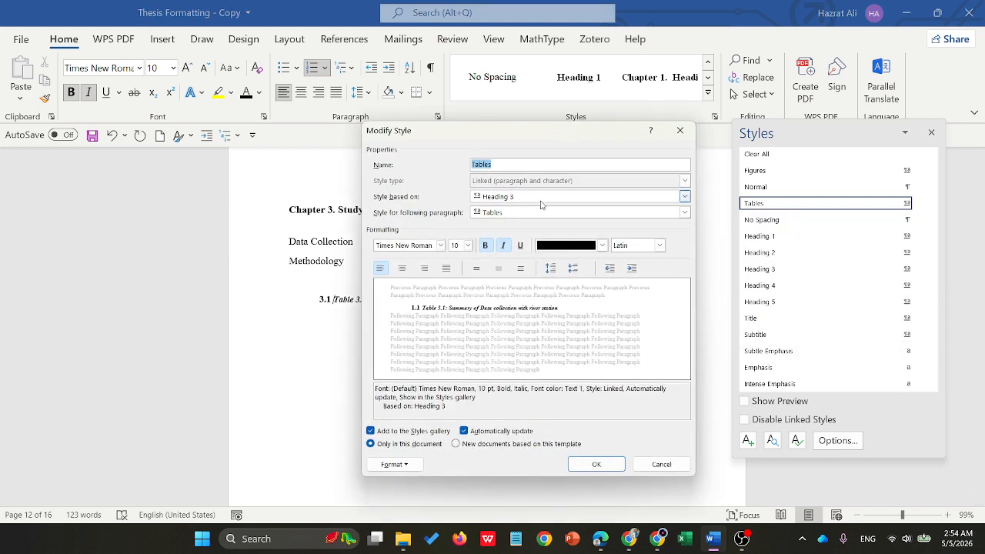
click(544, 198)
click(502, 207)
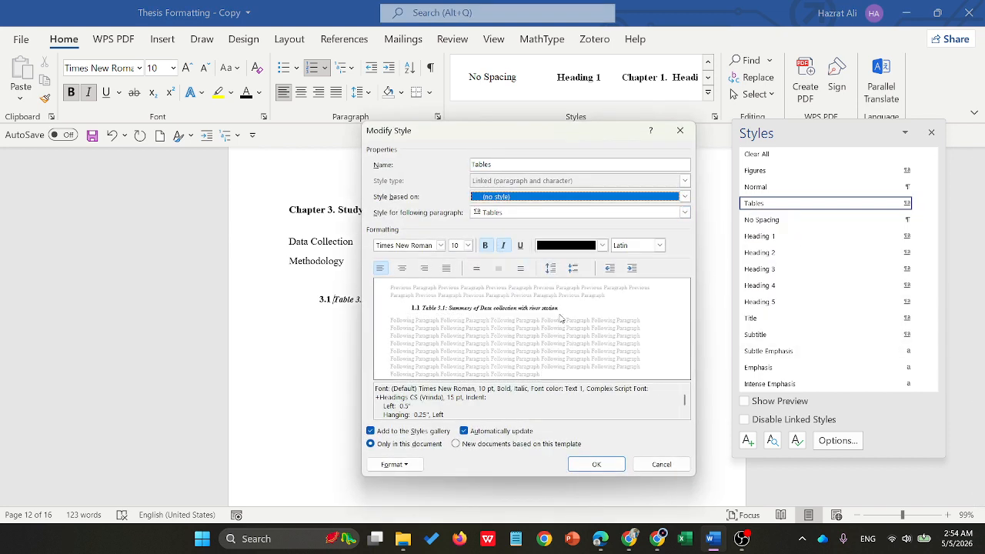
click(597, 463)
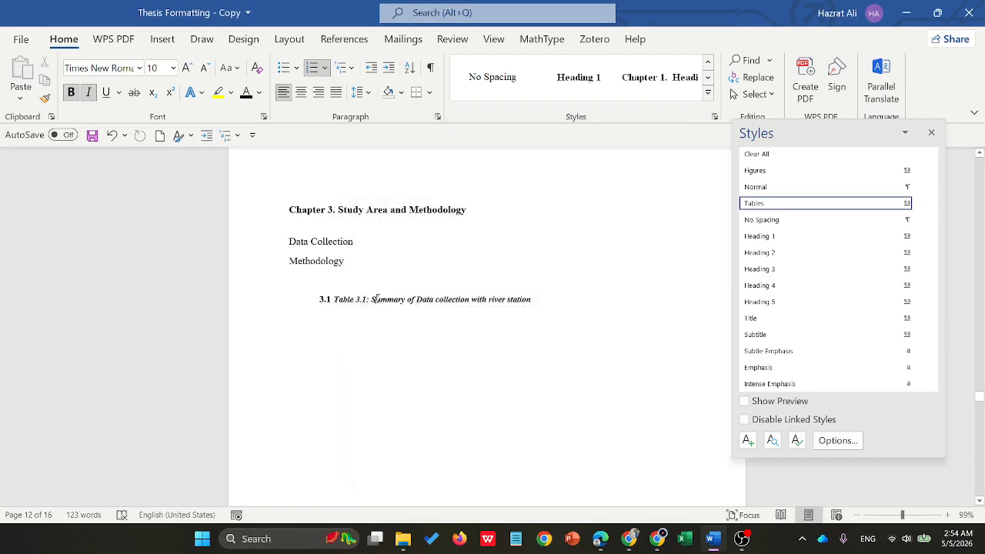
- Update the Tables style to match the Table 3.1 caption and remove the caption's automatic number and indent
right_click(766, 207)
click(769, 220)
key(BackSpace)
key(BackSpace)
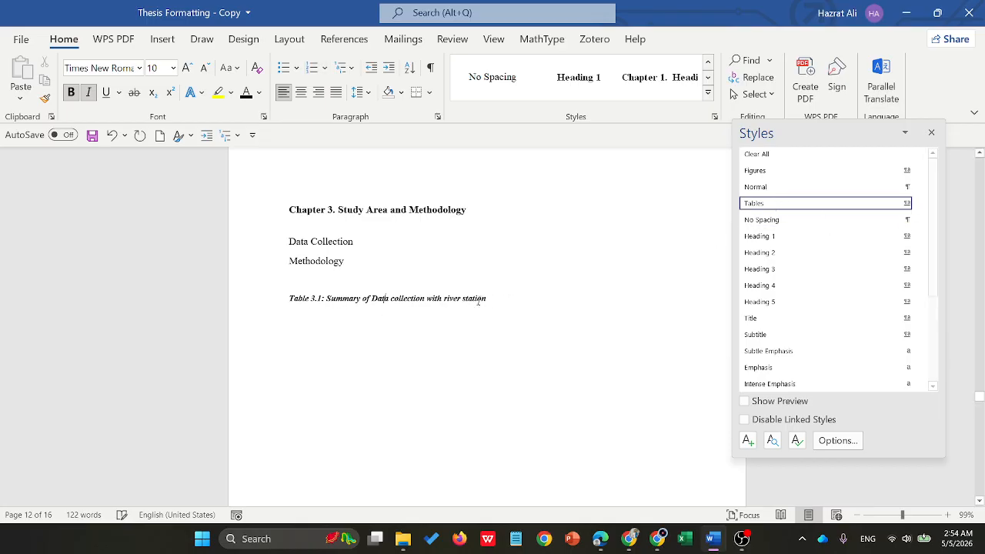
- Copy "of Data collection with river station" from the Table 3.1 caption onto a new line directly below it
drag(499, 304, 363, 301)
key(ctrl+c)
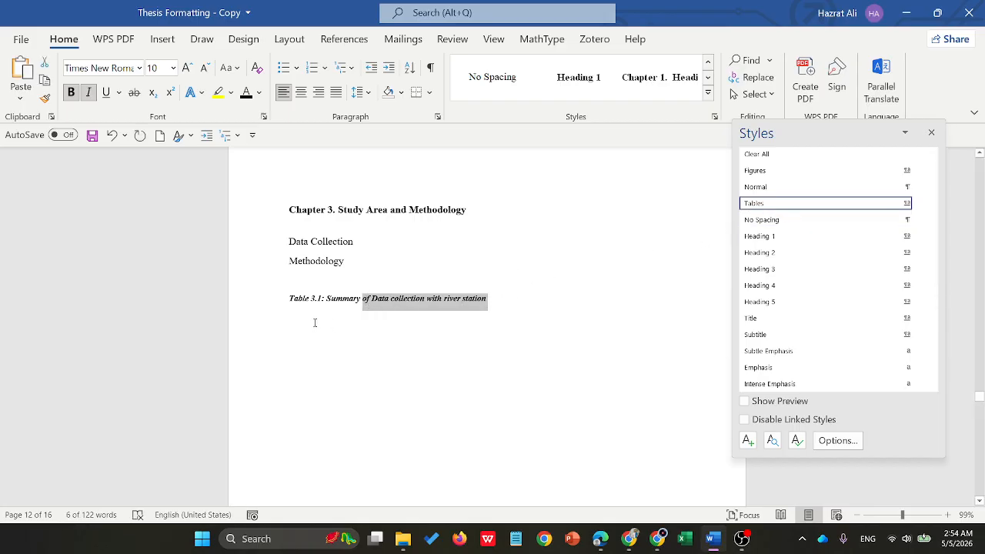
click(500, 302)
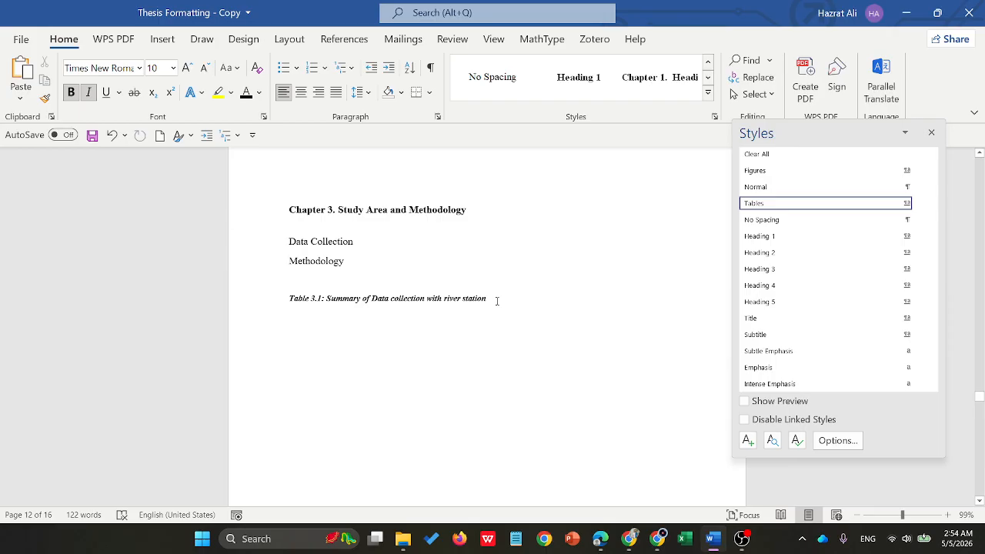
key(Return)
key(ctrl+v)
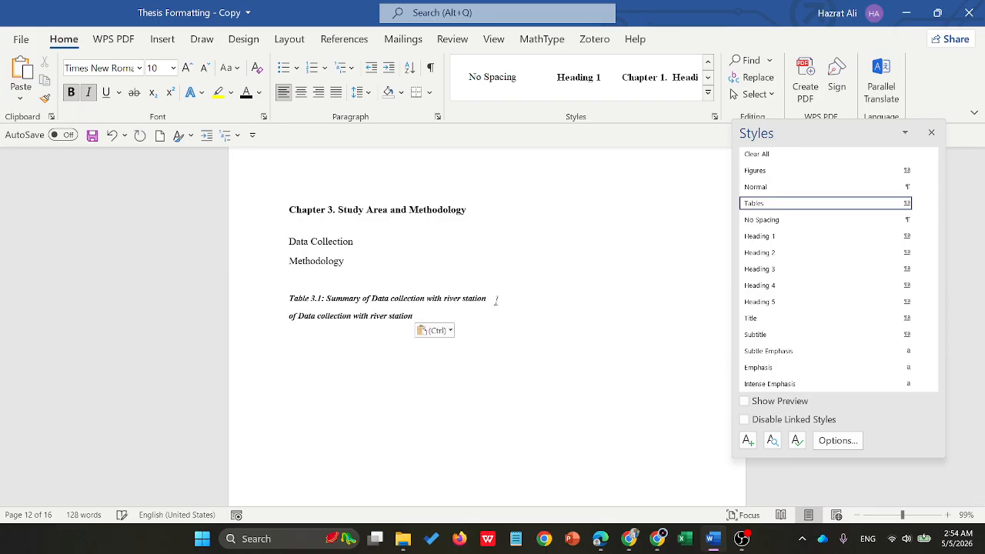
- Set the pasted line below the Table 3.1 caption to the Normal style
click(758, 206)
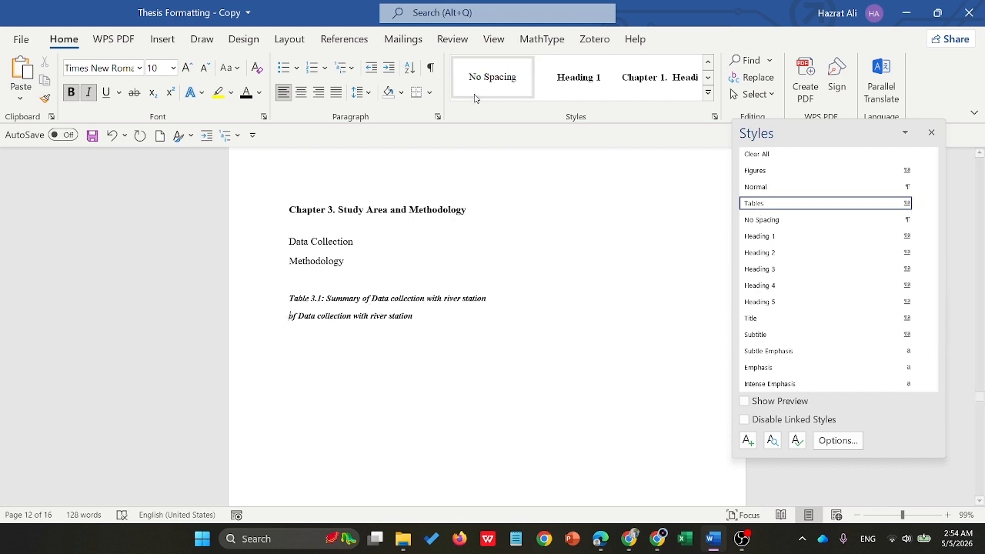
click(707, 92)
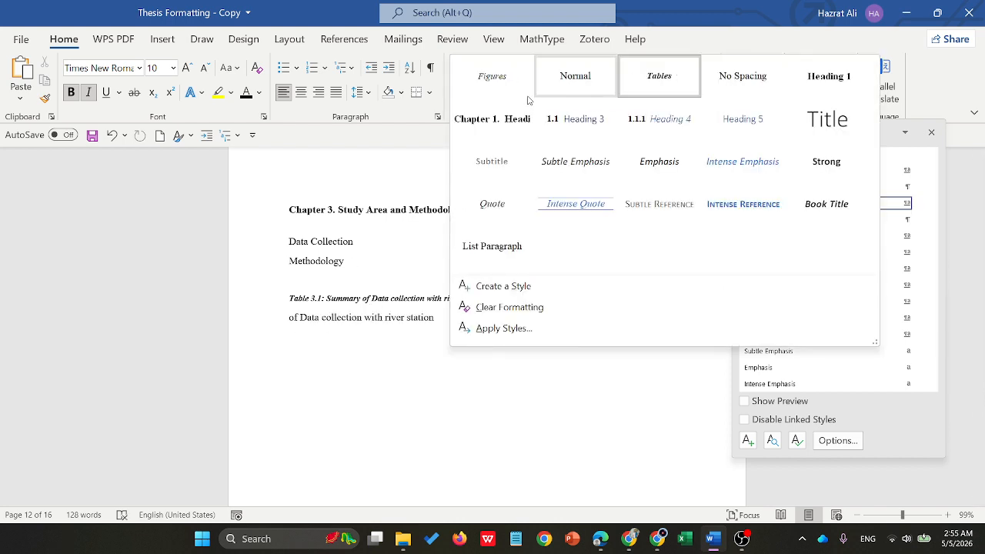
click(583, 80)
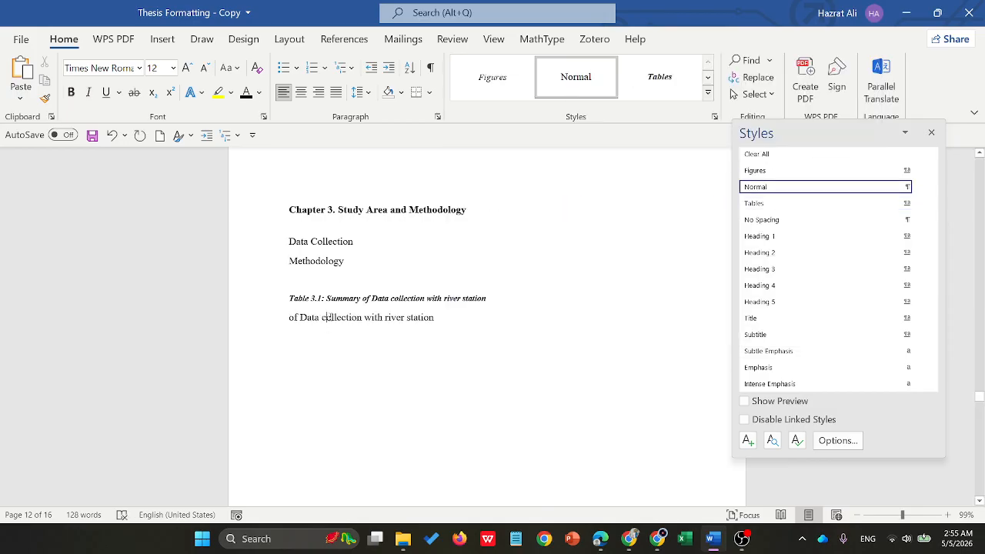
- Complete the pasted line as "Table 3.2: Table of Data collection with river station" and apply the Tables style to it
text(Table)
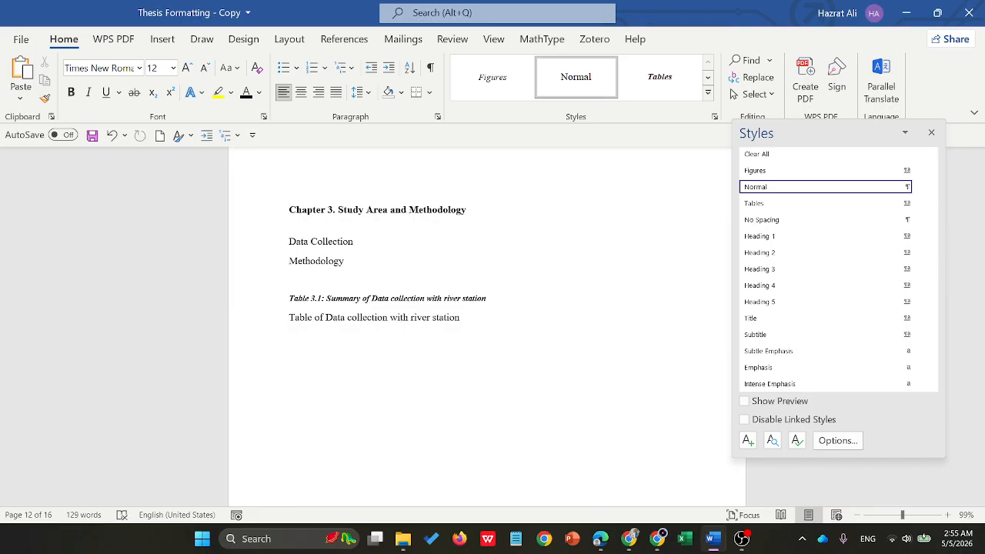
text( 3.2)
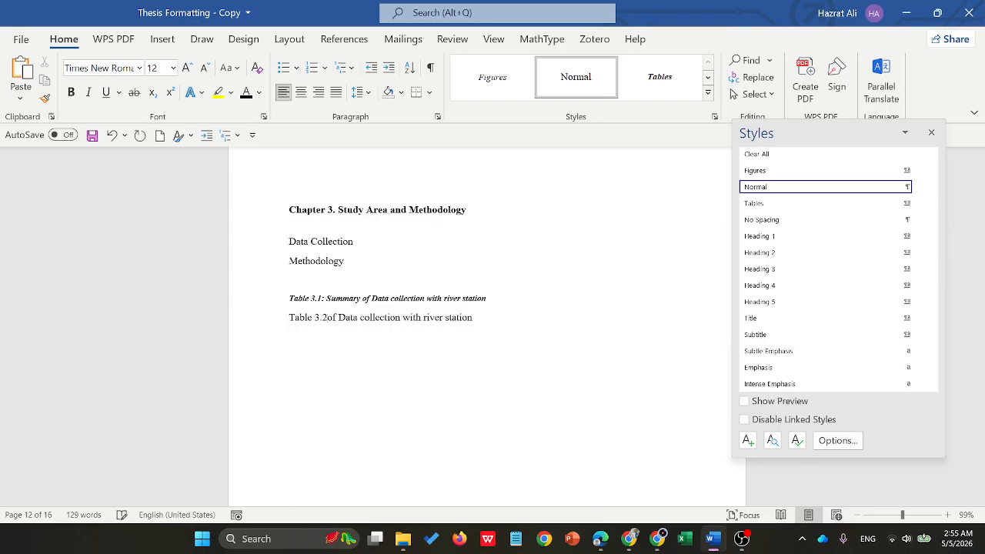
text(:)
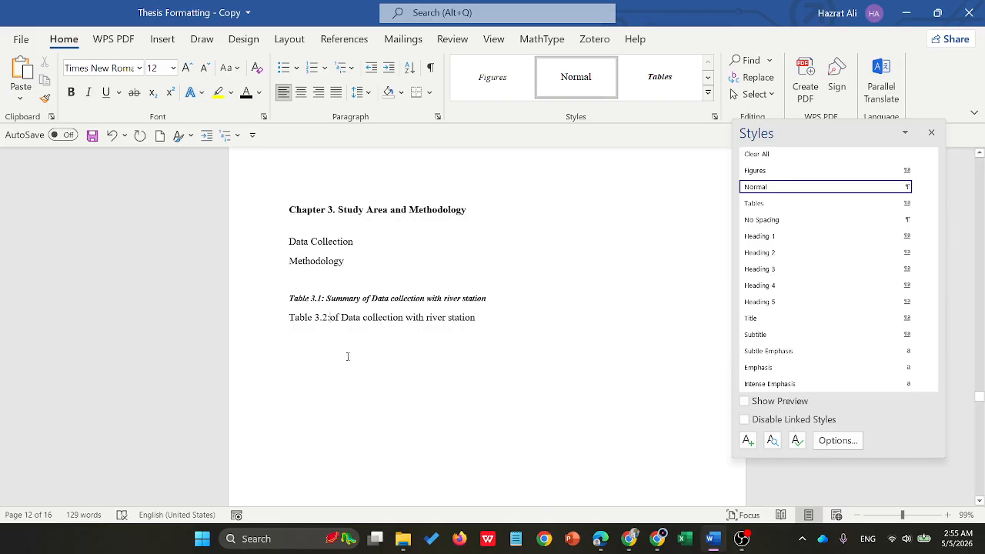
text( Table)
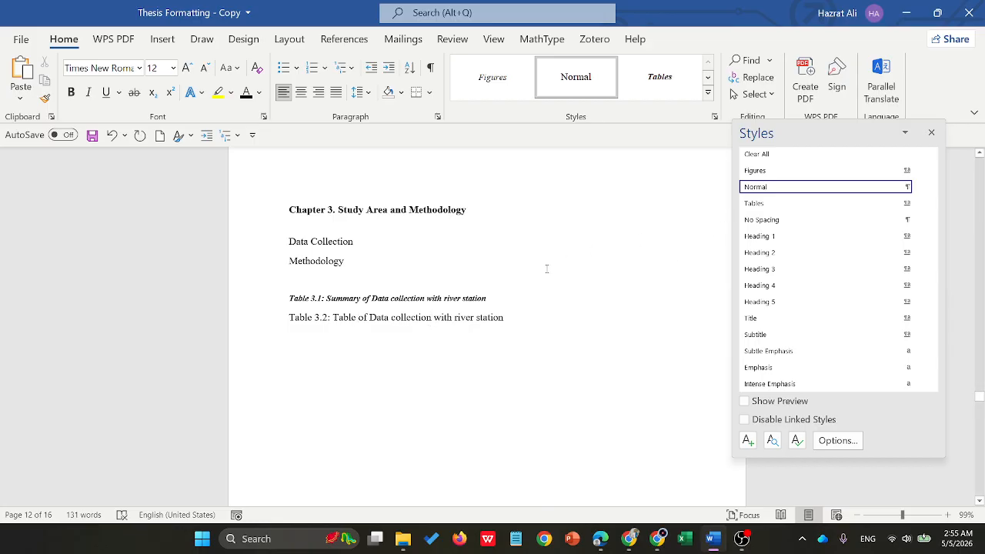
click(769, 203)
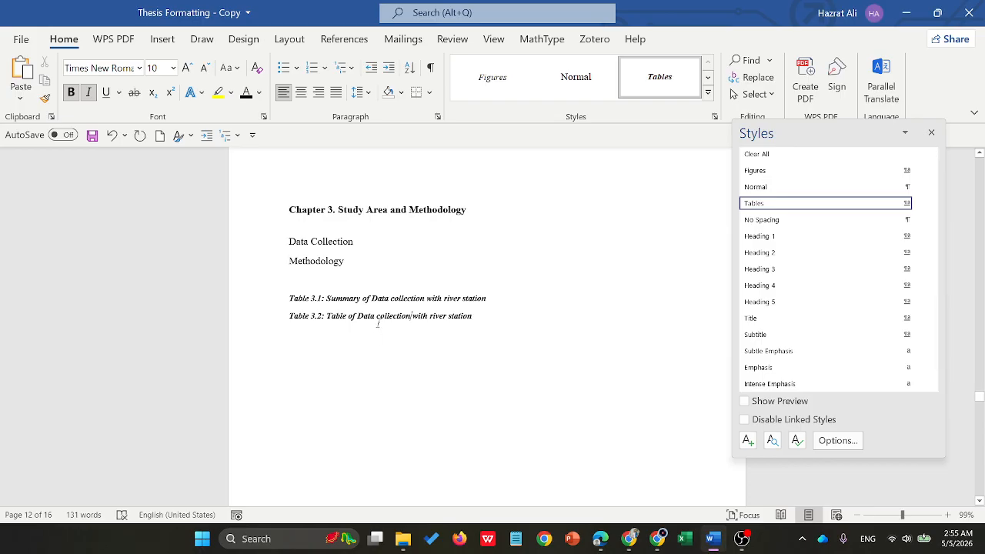
- Apply the Heading 3 style to the "Data Collection" line in Chapter 3
scroll(387, 323, up, 3)
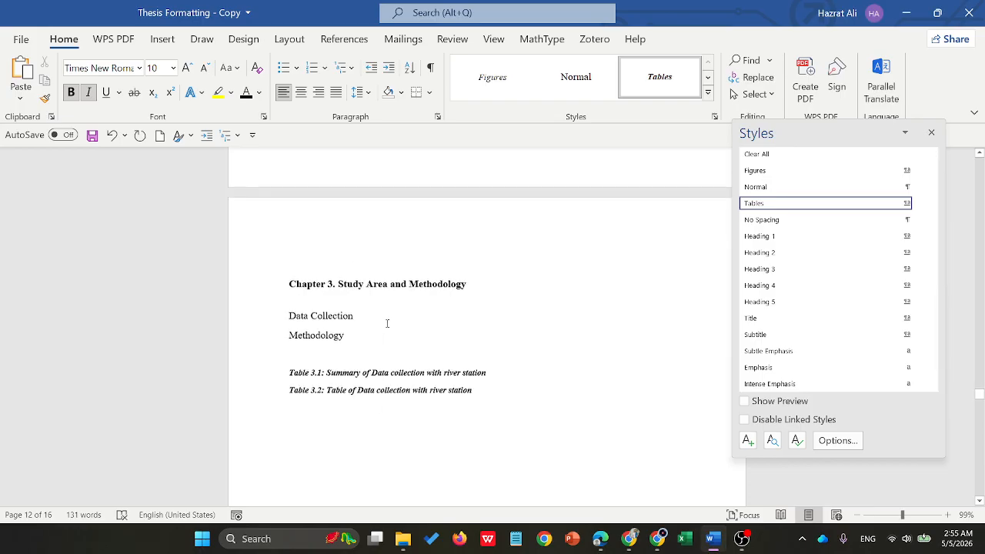
click(338, 341)
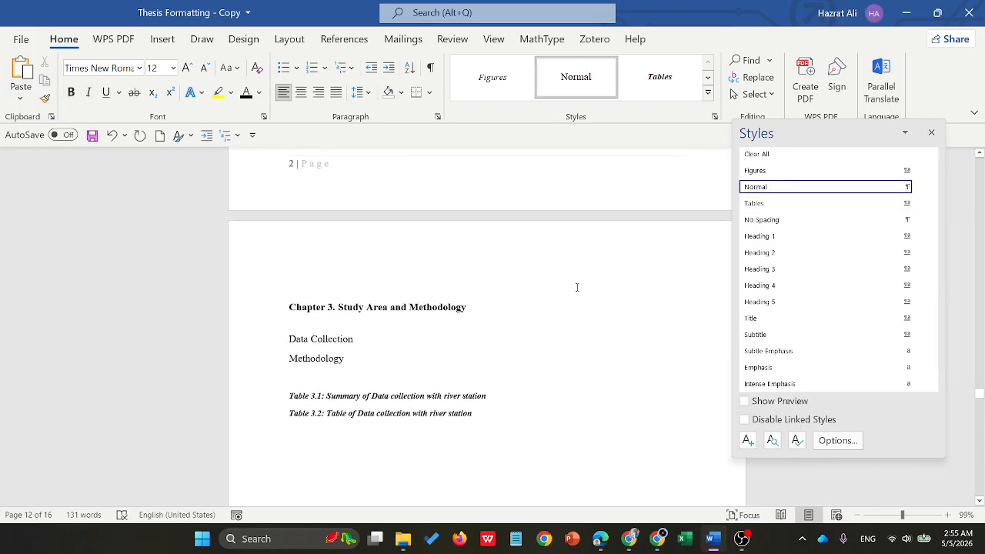
click(775, 269)
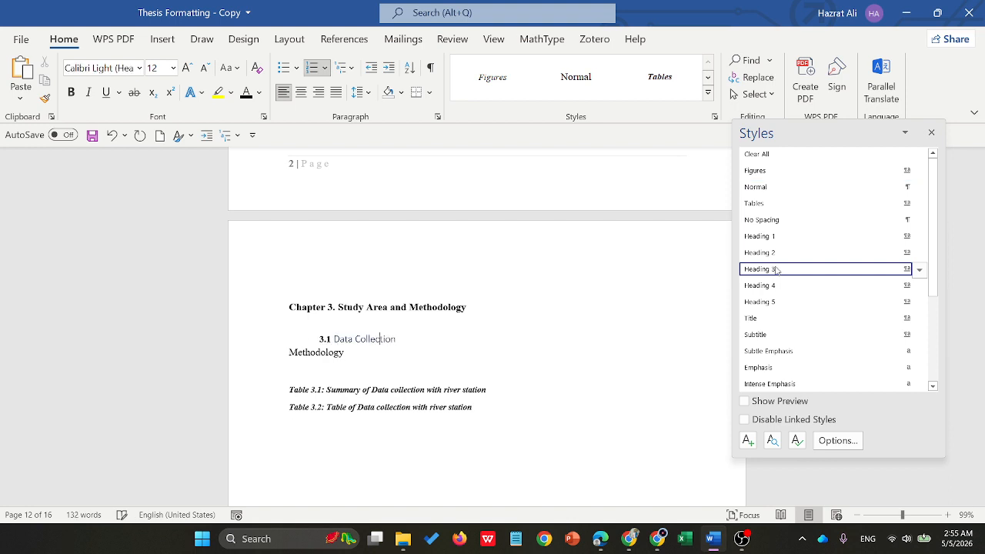
- Format the "Data Collection" heading text in Times New Roman, 11 pt, black
triple_click(379, 339)
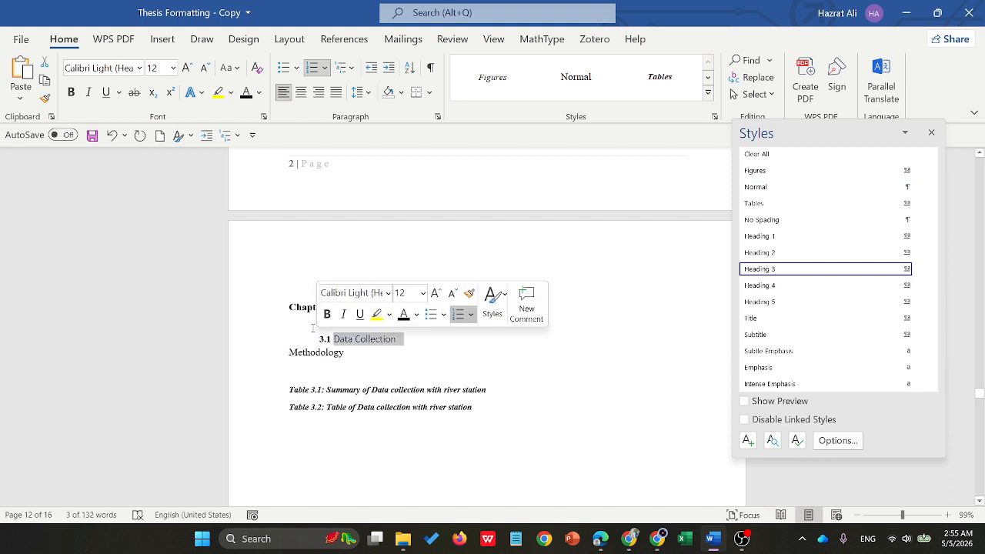
click(141, 70)
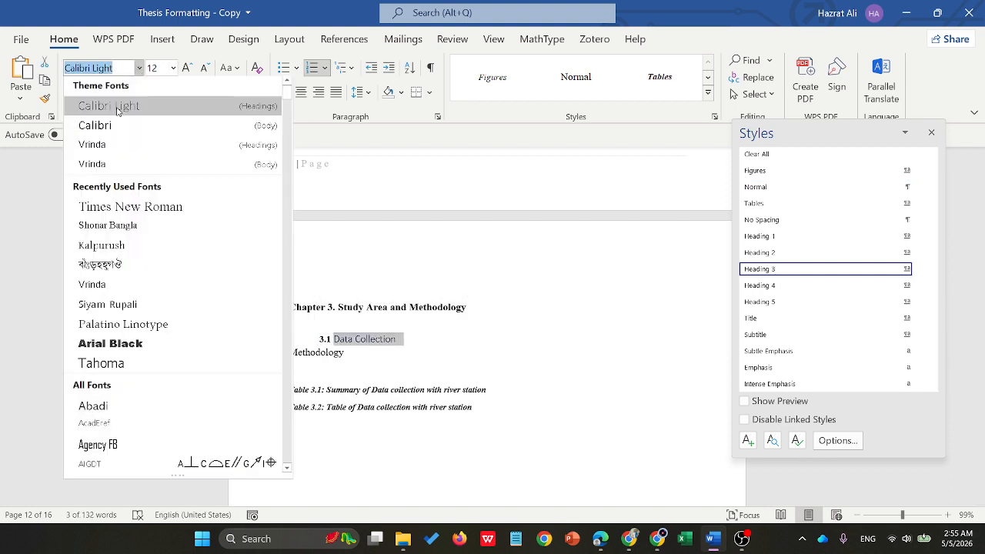
click(112, 210)
click(172, 68)
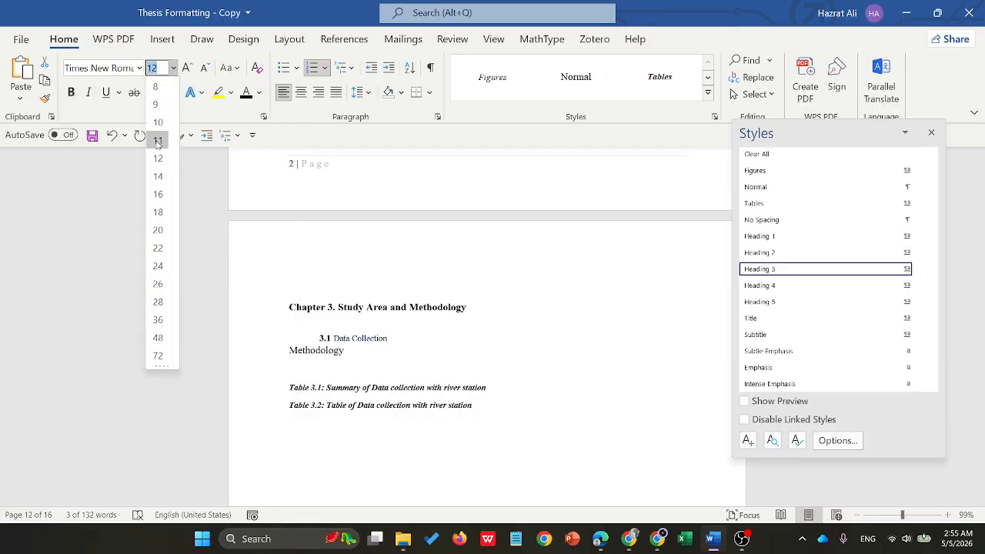
click(156, 139)
click(258, 93)
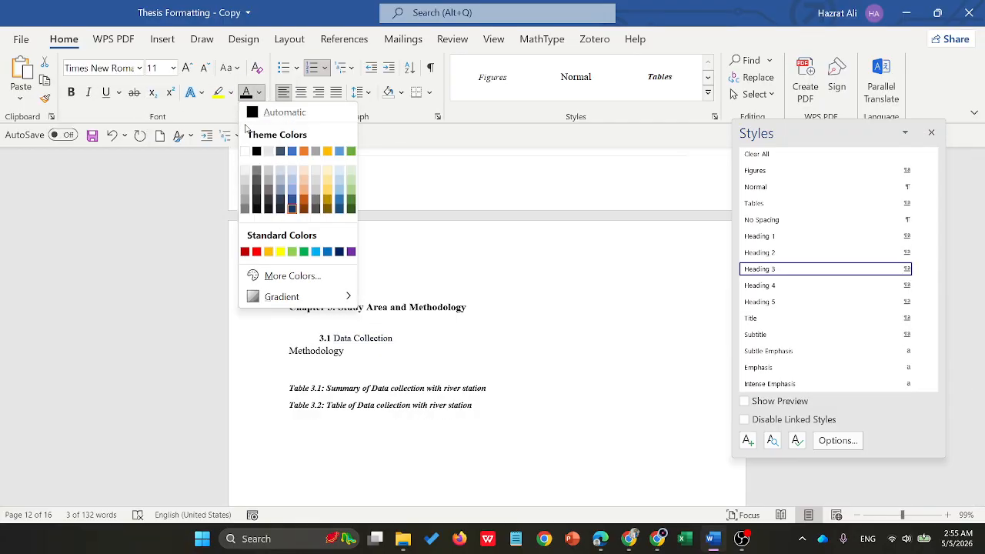
click(260, 145)
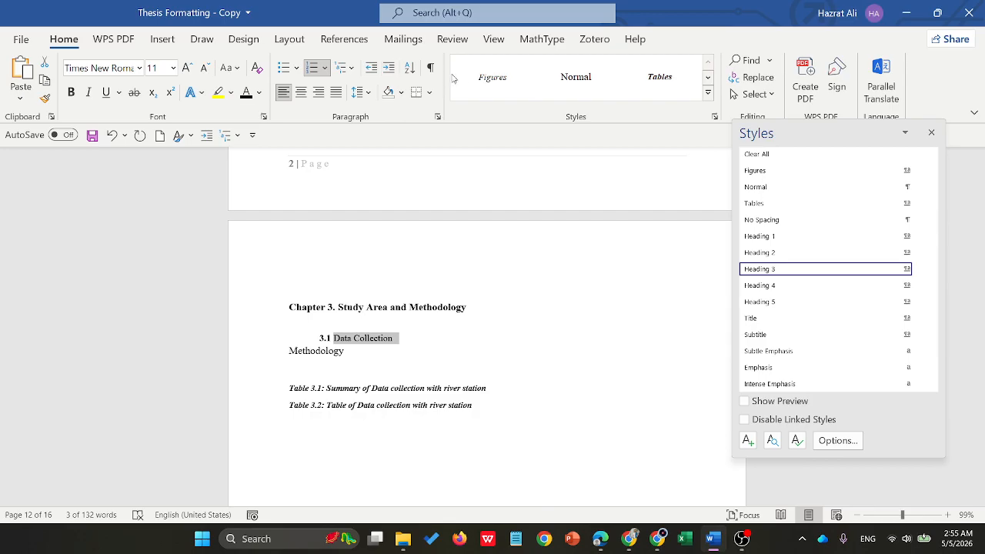
- Update the Heading 3 style to match the reformatted "Data Collection" heading
click(369, 340)
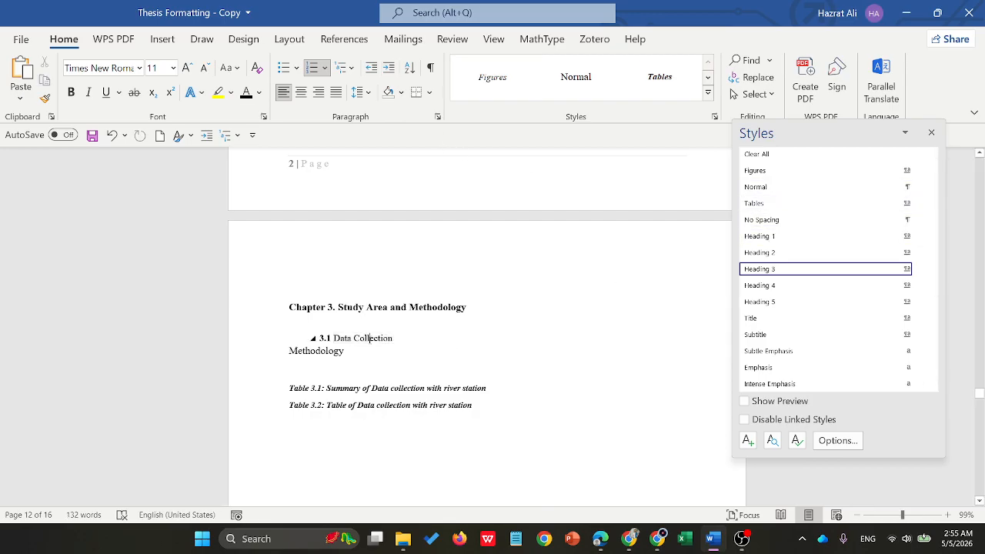
right_click(784, 273)
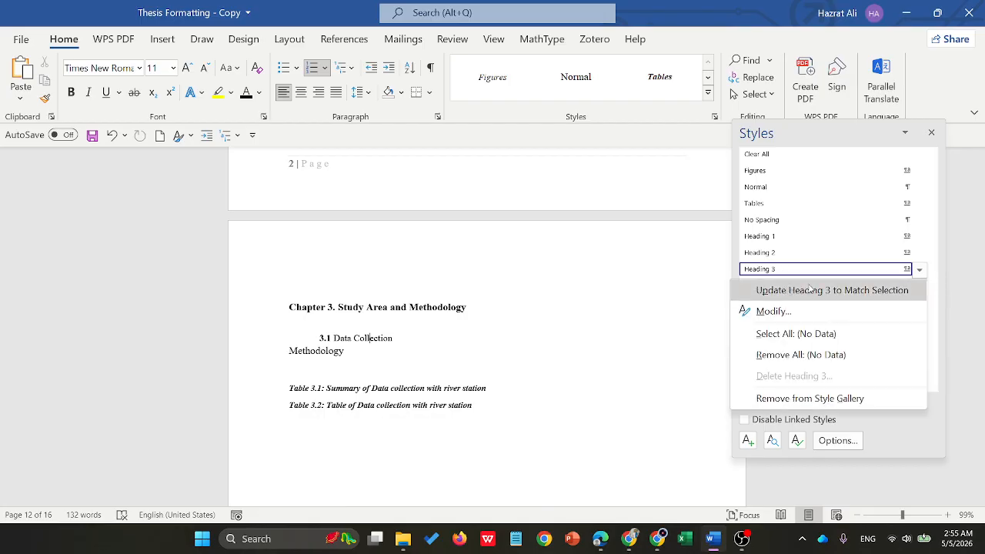
click(804, 292)
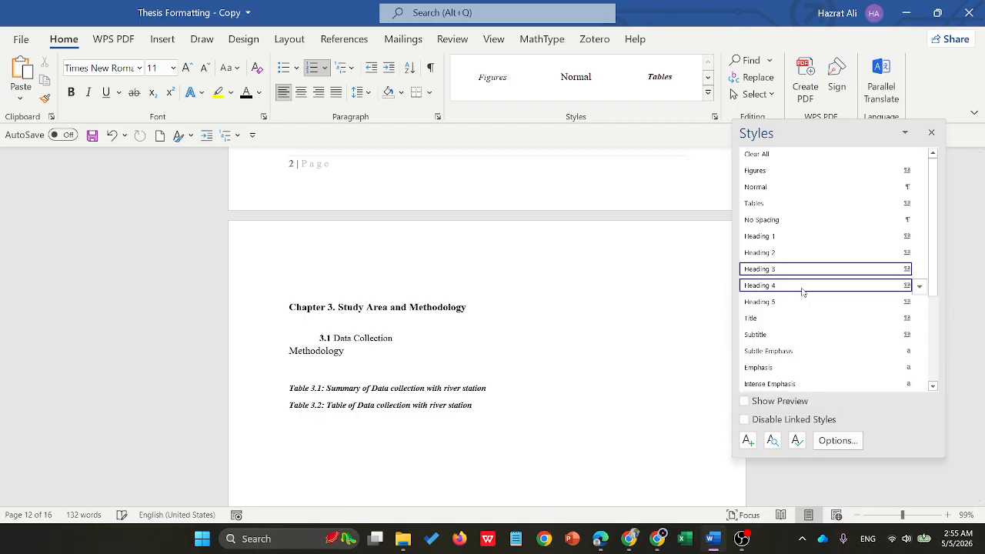
- Apply the Heading 4 style to "Methodology" in Chapter 3 and format its text in Times New Roman, 10 pt, black
click(310, 356)
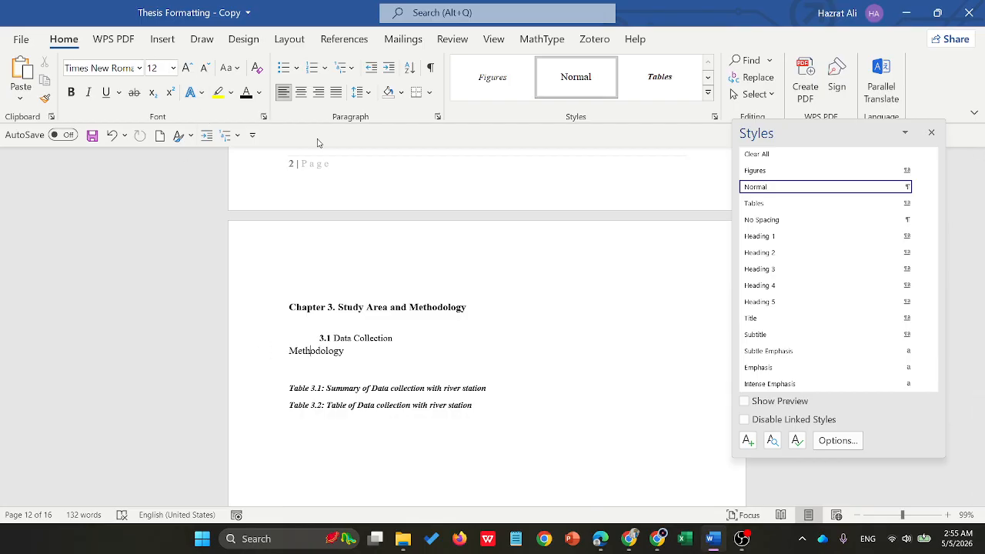
click(783, 286)
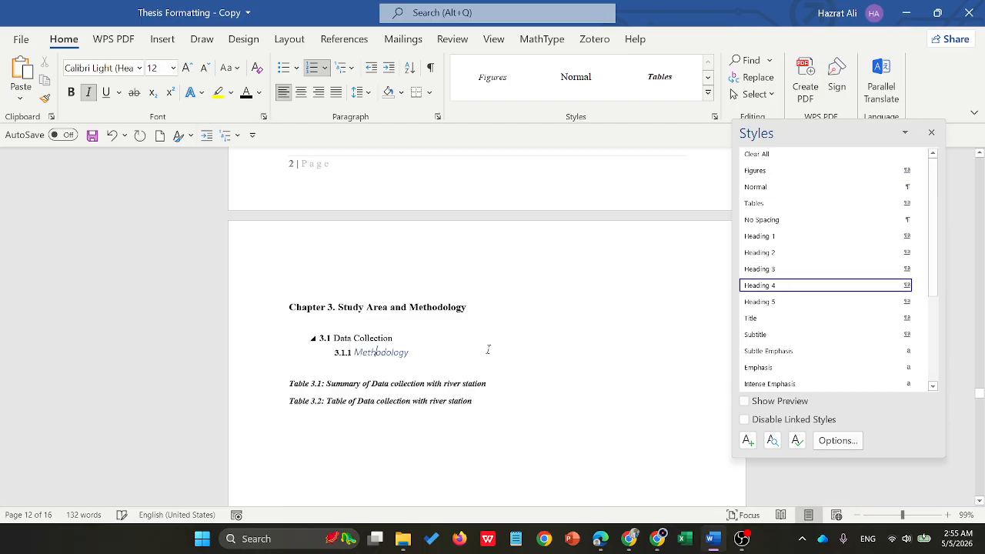
drag(425, 352, 352, 353)
click(138, 71)
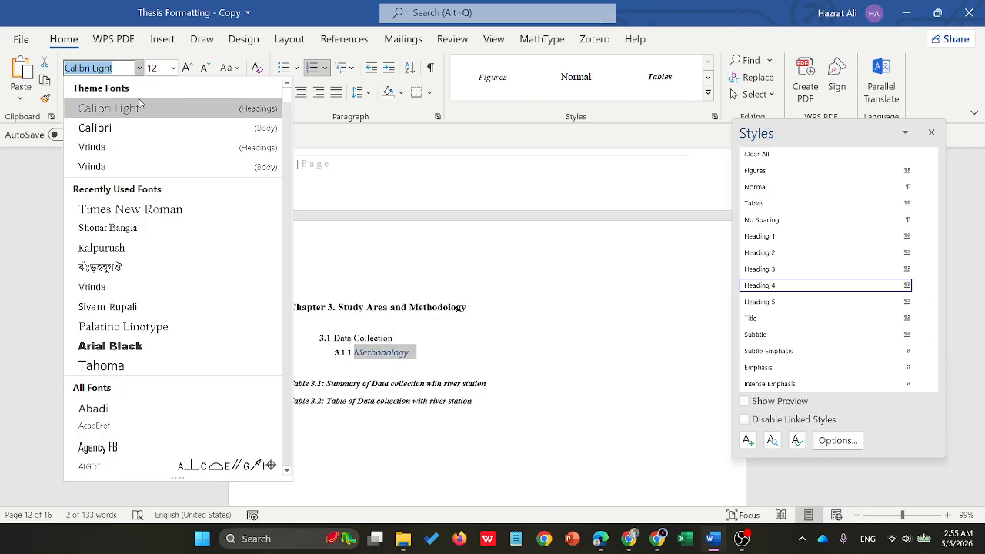
click(92, 208)
click(172, 69)
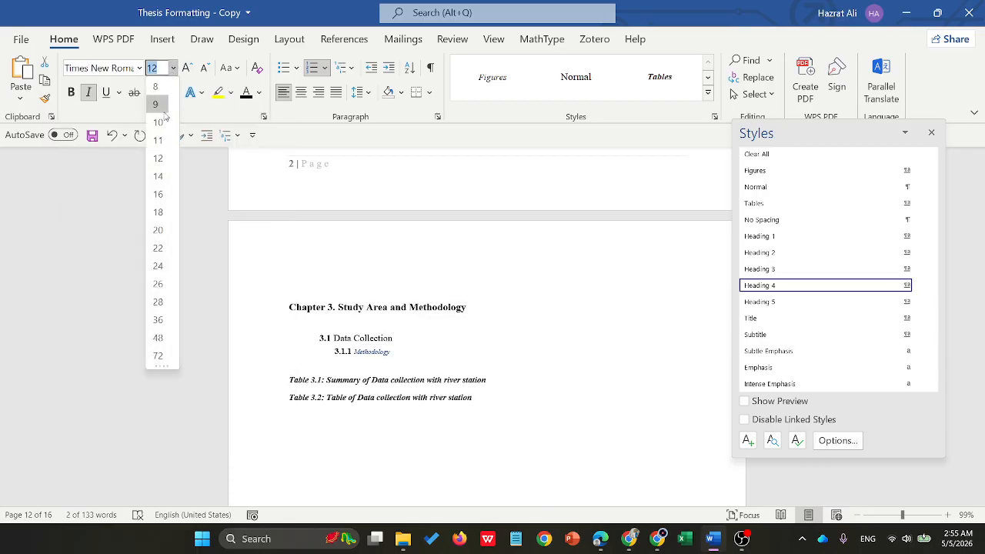
click(158, 122)
click(246, 94)
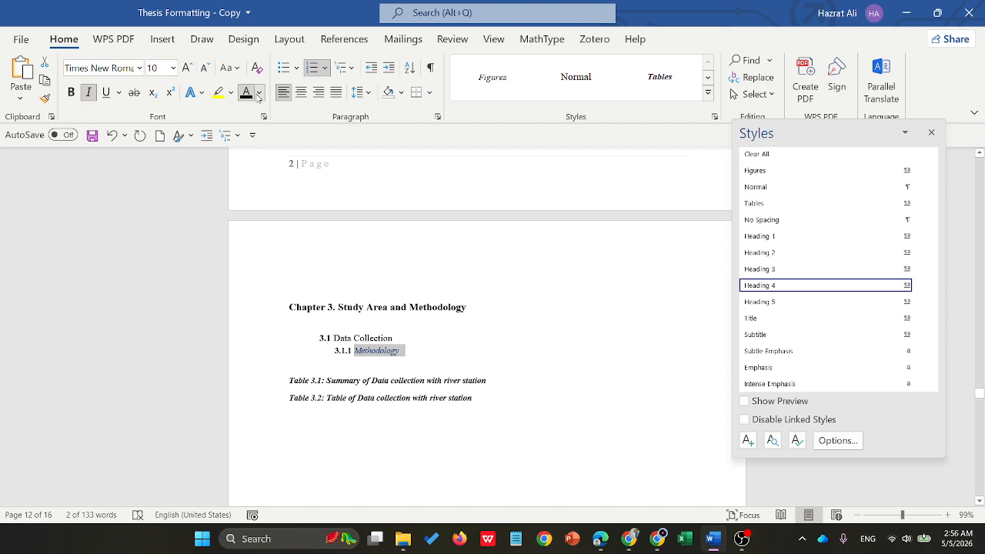
click(252, 112)
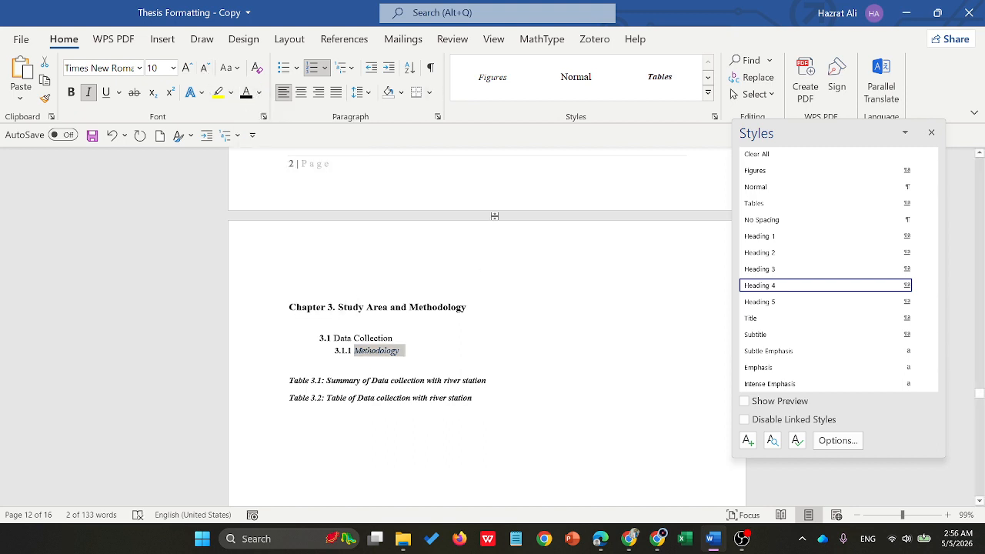
- Update the Heading 4 style to match the reformatted "Methodology" heading
click(391, 353)
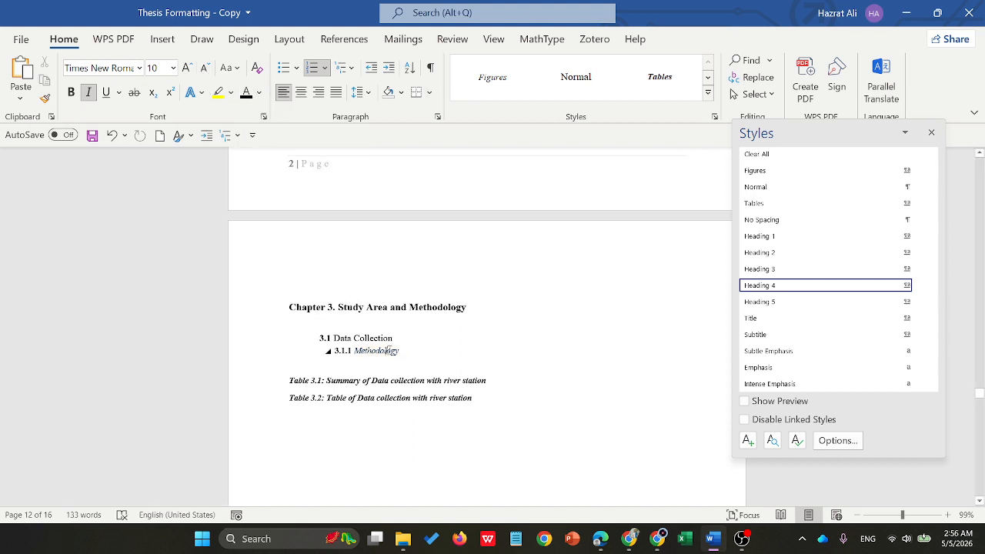
right_click(773, 287)
key(Escape)
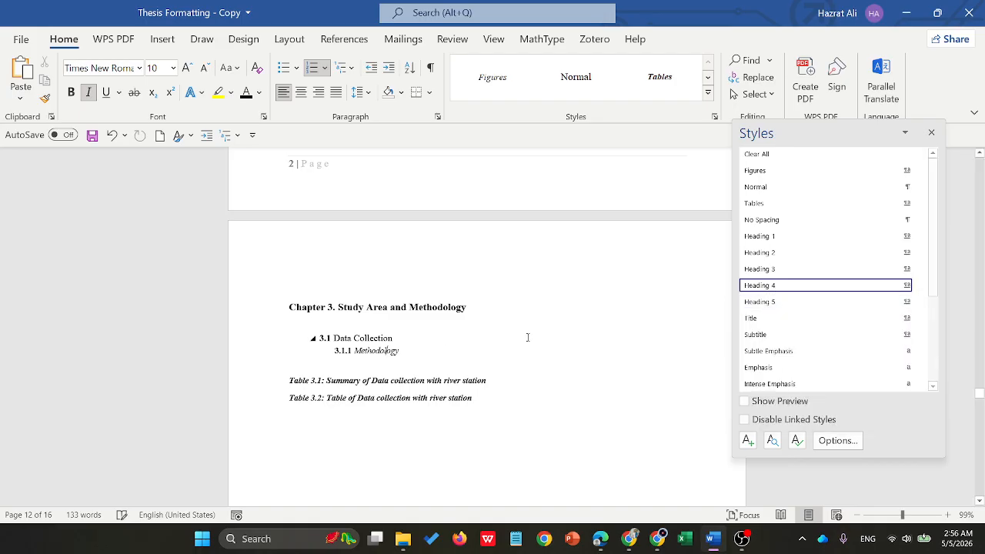
- Apply the Heading 3 style to the "Gorai River System in Bangladesh" line in Chapter 2
scroll(347, 323, up, 1)
scroll(347, 323, up, 10)
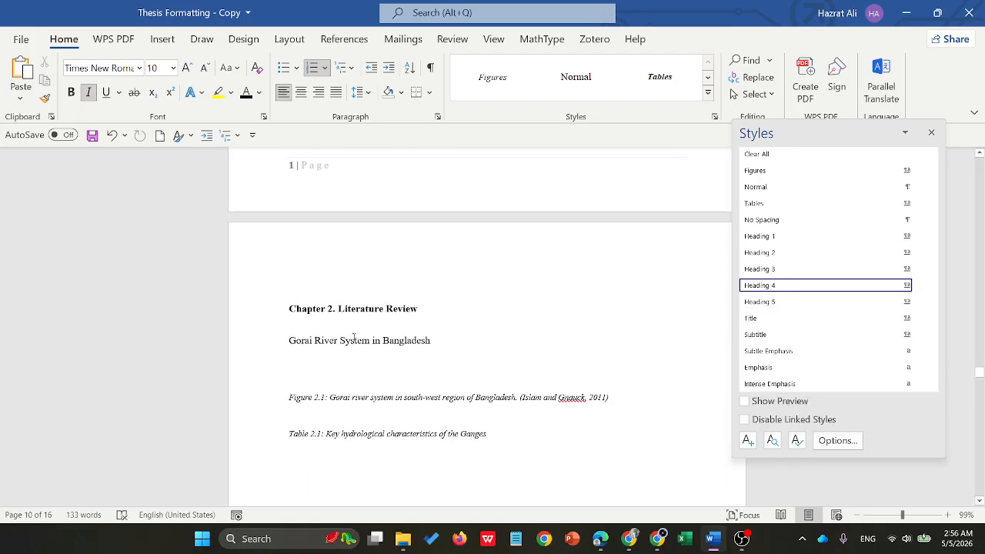
click(354, 339)
click(811, 271)
- In Chapter 1, apply the Heading 3 style to "General" and "Background" and the Heading 4 style to "Objectives"
scroll(459, 302, up, 3)
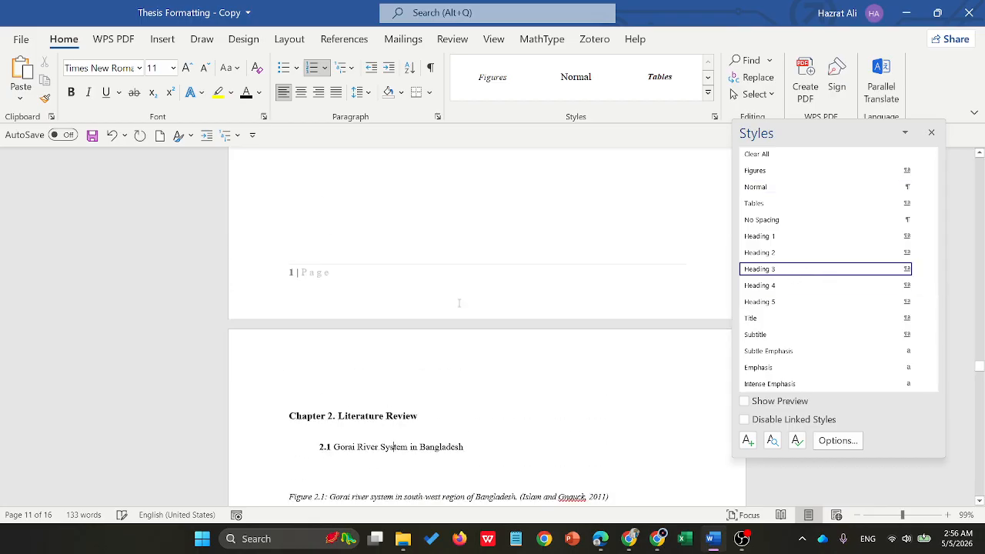
scroll(460, 302, up, 20)
click(303, 348)
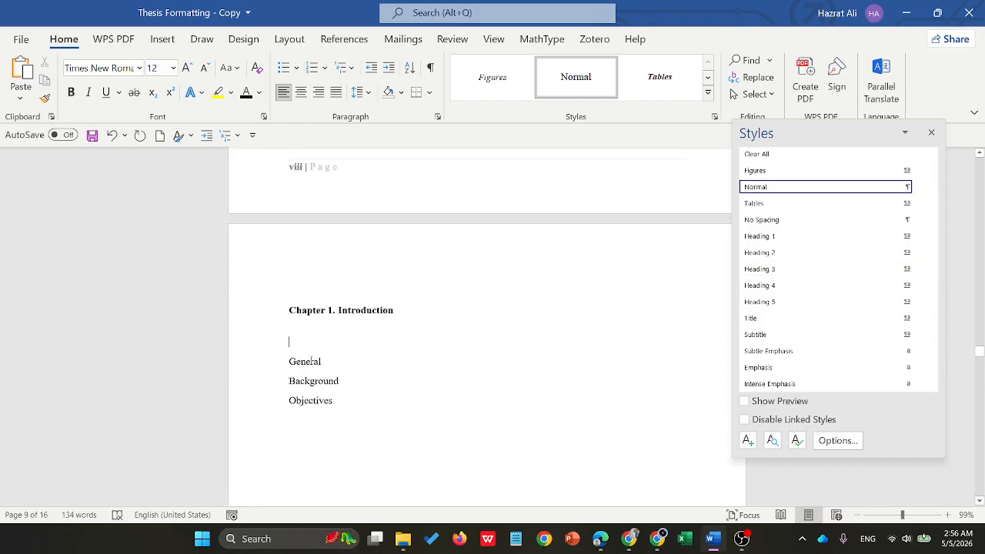
click(757, 253)
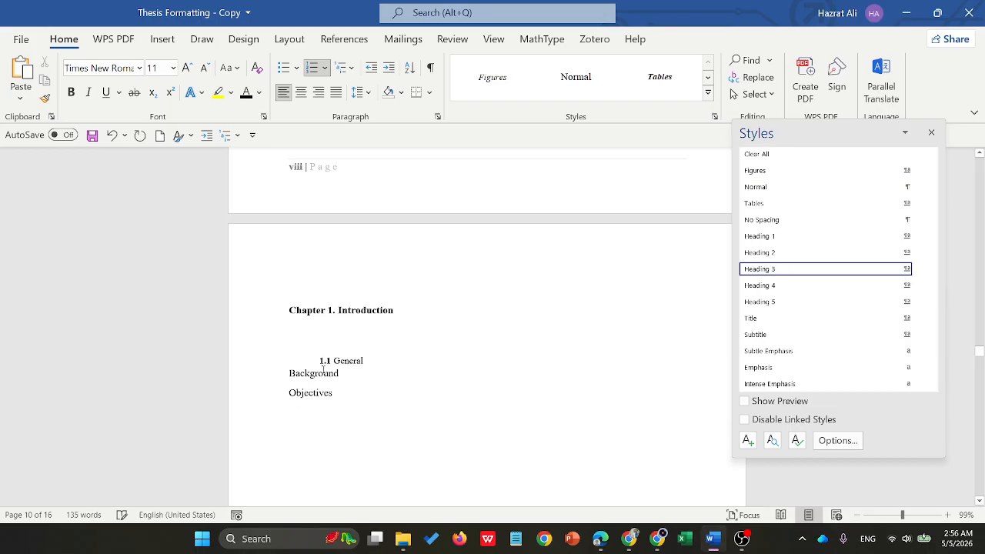
click(764, 268)
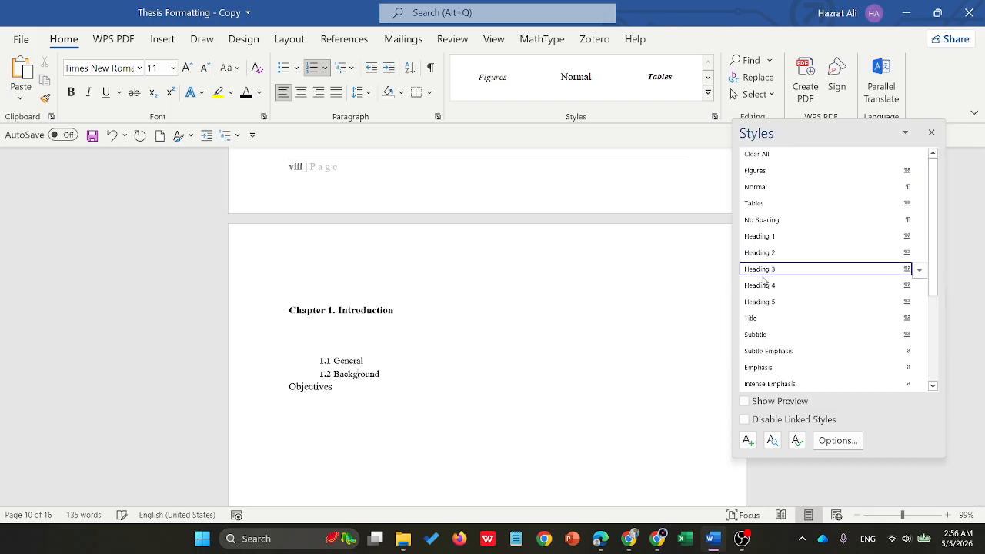
click(303, 381)
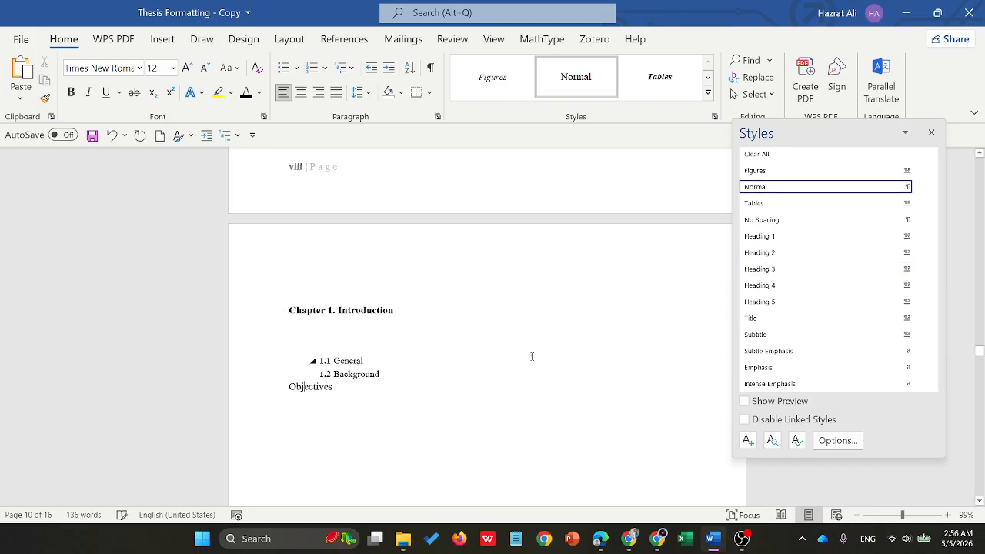
click(760, 285)
- Apply the Heading 3 style to "General Features of the Gorai River Flow" in Chapter 4
scroll(324, 355, down, 3)
scroll(324, 355, down, 10)
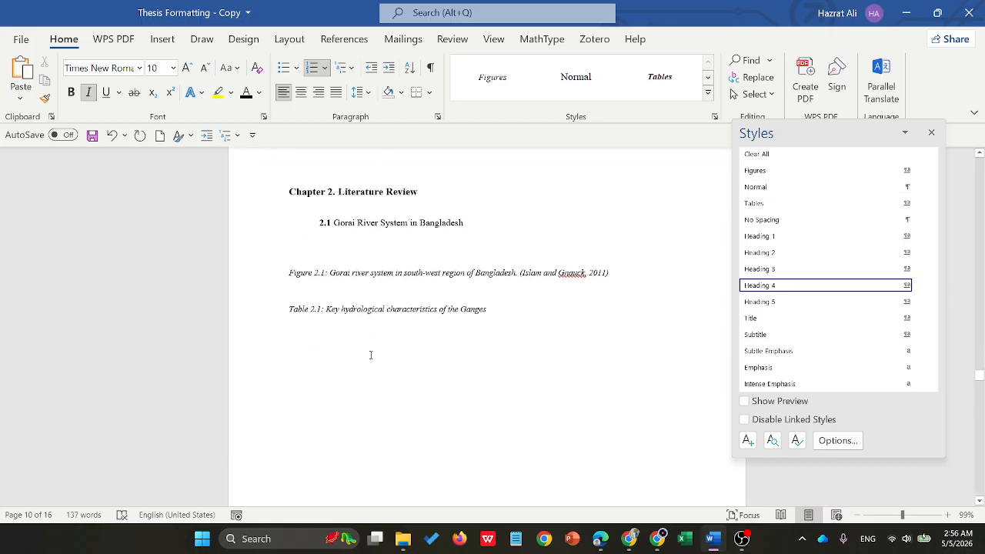
scroll(379, 352, up, 3)
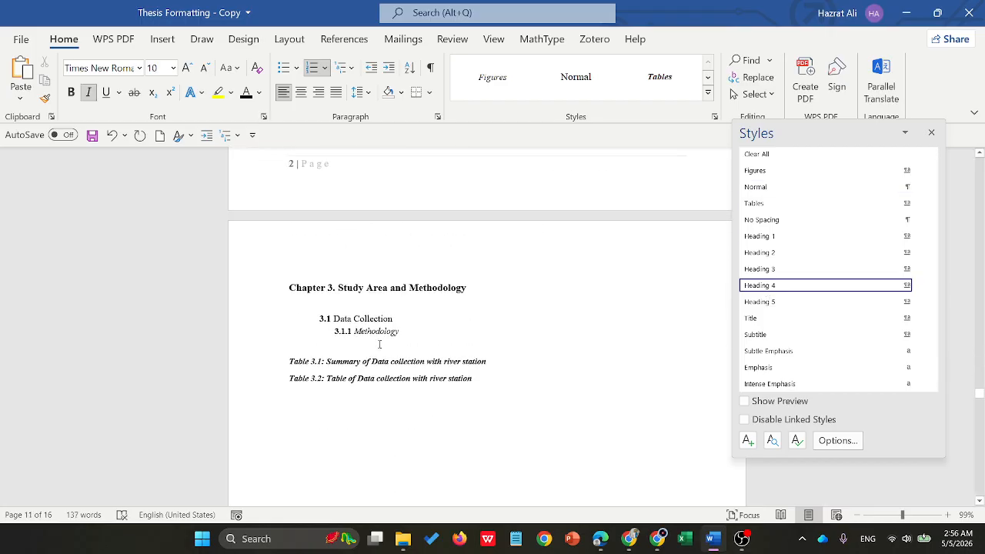
scroll(381, 348, down, 8)
click(385, 343)
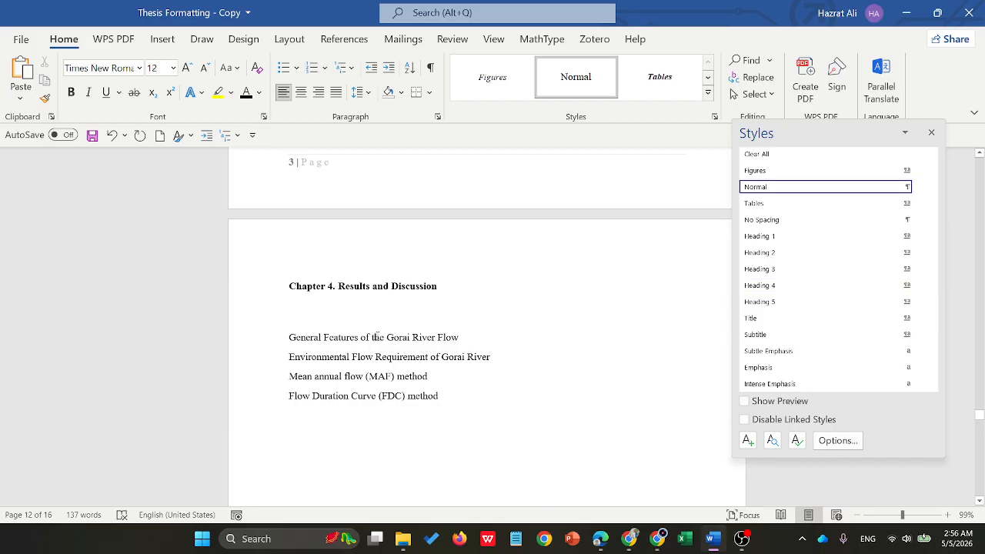
click(769, 256)
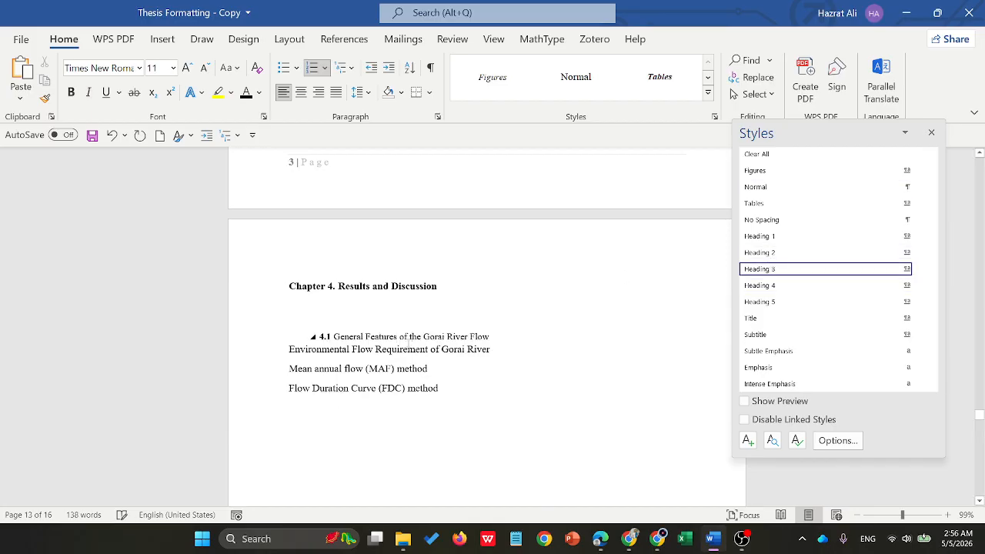
- Apply the Heading 4 style to the Environmental Flow Requirement, Mean annual flow (MAF) method and Flow Duration Curve (FDC) method lines in Chapter 4
click(760, 269)
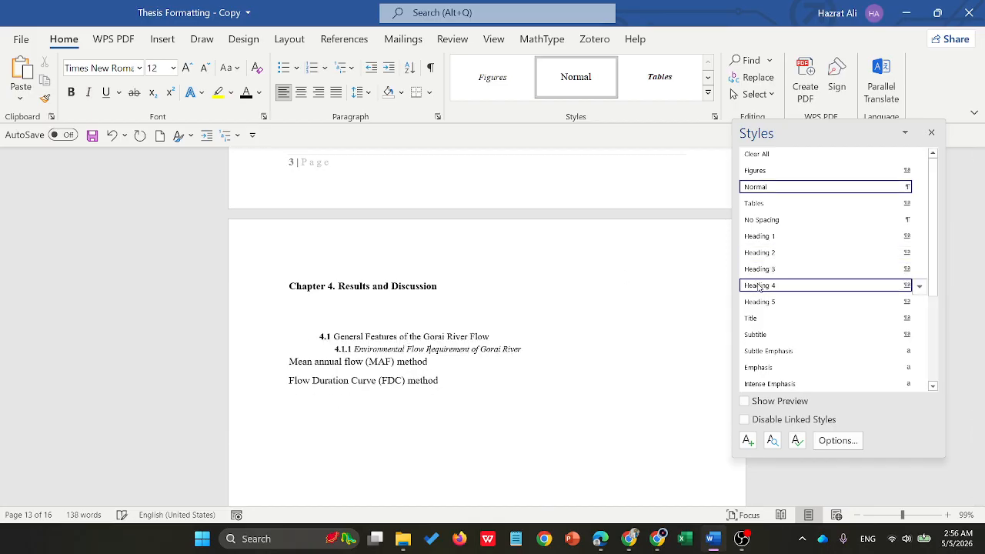
click(564, 357)
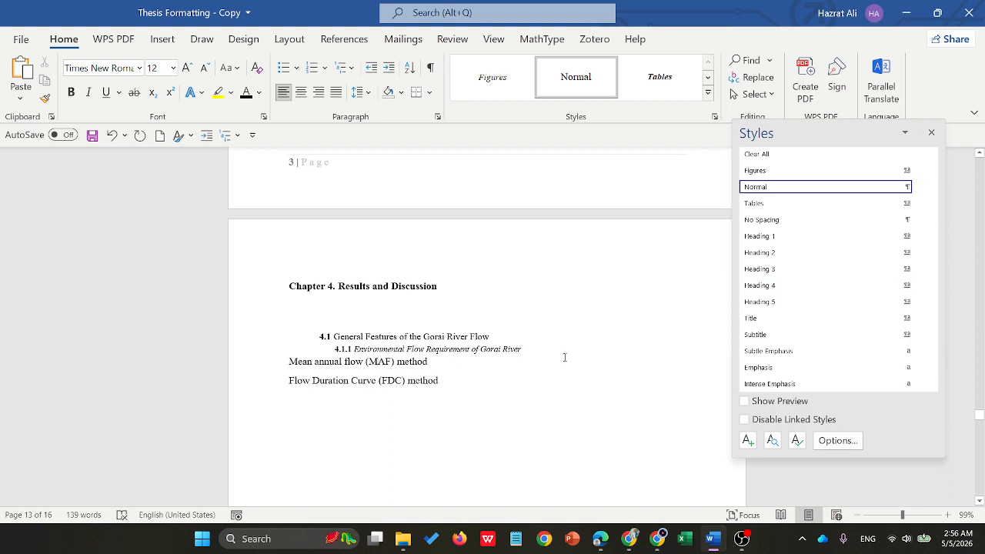
click(759, 286)
click(357, 373)
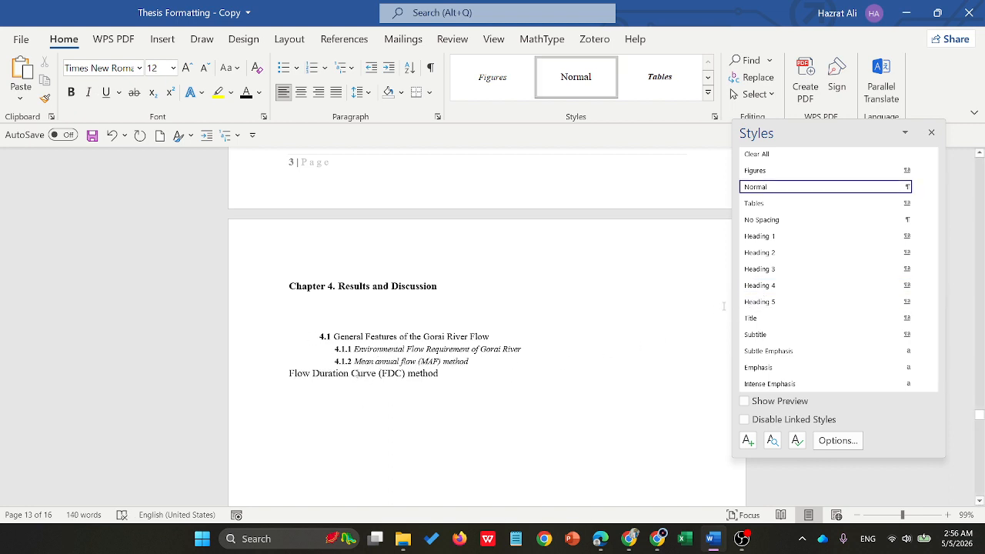
click(761, 285)
- Apply the Heading 3 style to "Observation and Suggestions" and "Recommendations for further study" in Chapter 5
scroll(431, 302, down, 5)
scroll(432, 302, down, 6)
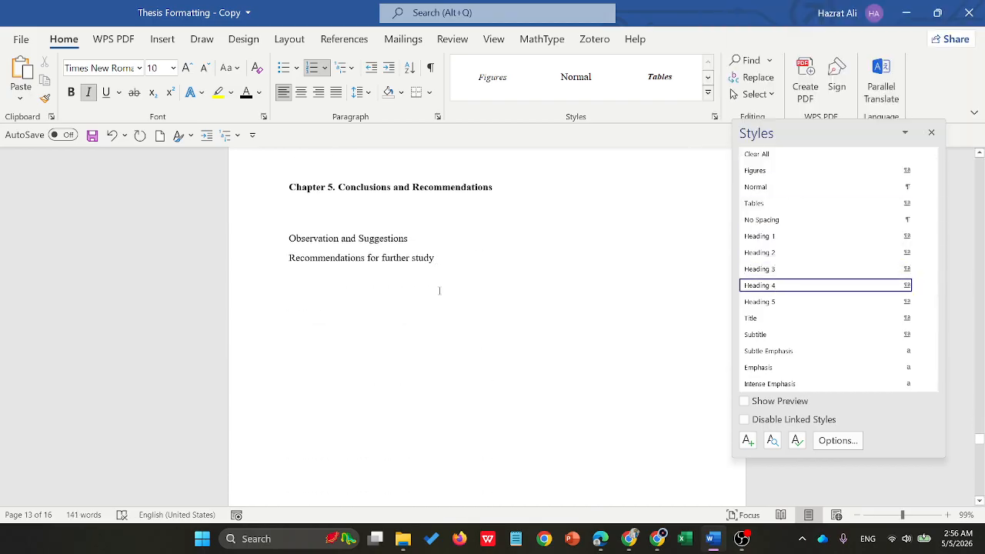
click(388, 239)
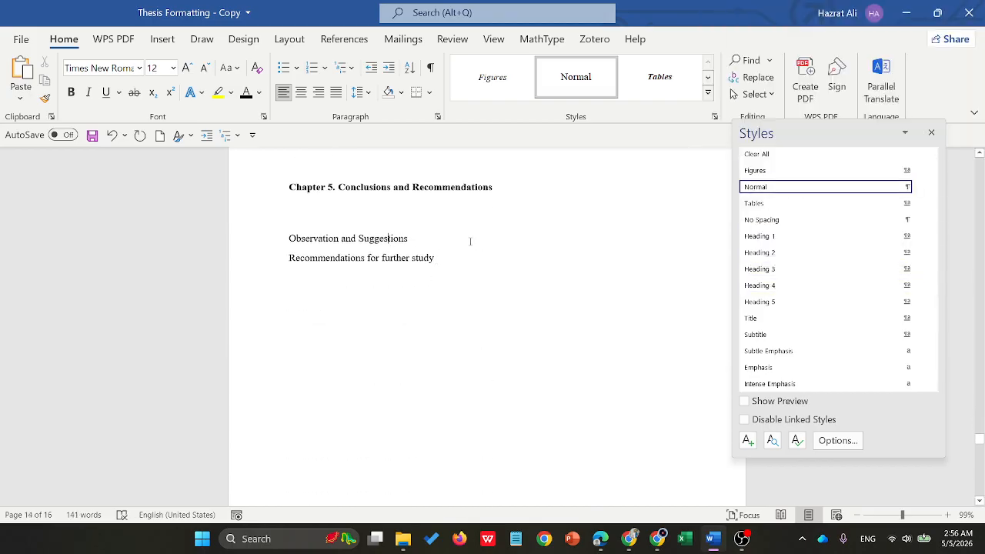
click(759, 269)
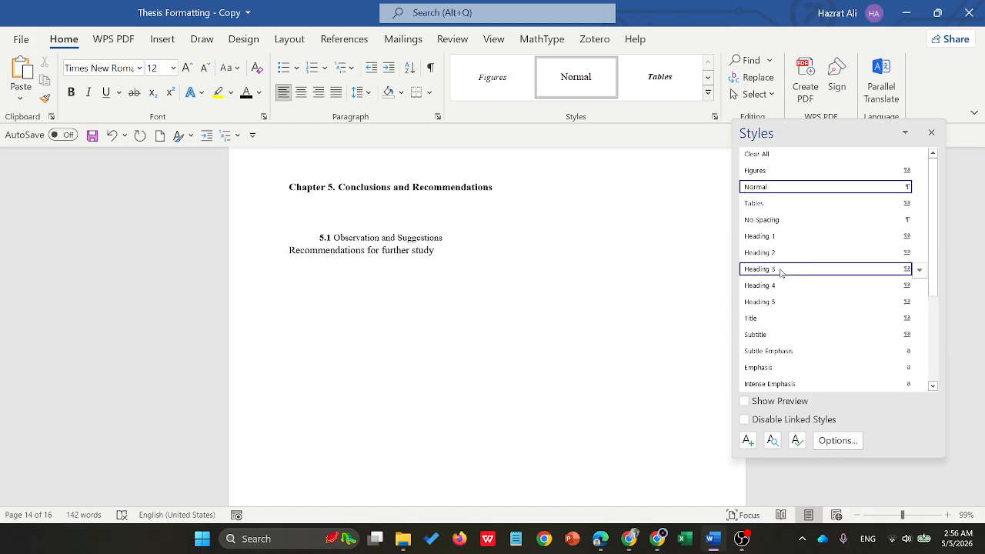
scroll(444, 292, down, 10)
scroll(452, 285, down, 10)
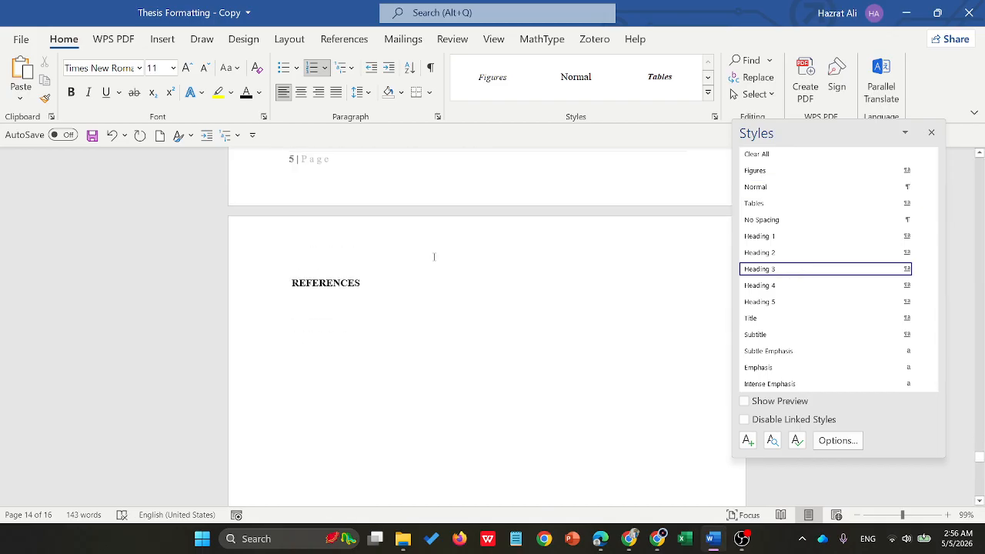
- Save the document and insert an Automatic Table 1 table of contents below the TABLE OF CONTENTS heading
scroll(444, 253, down, 6)
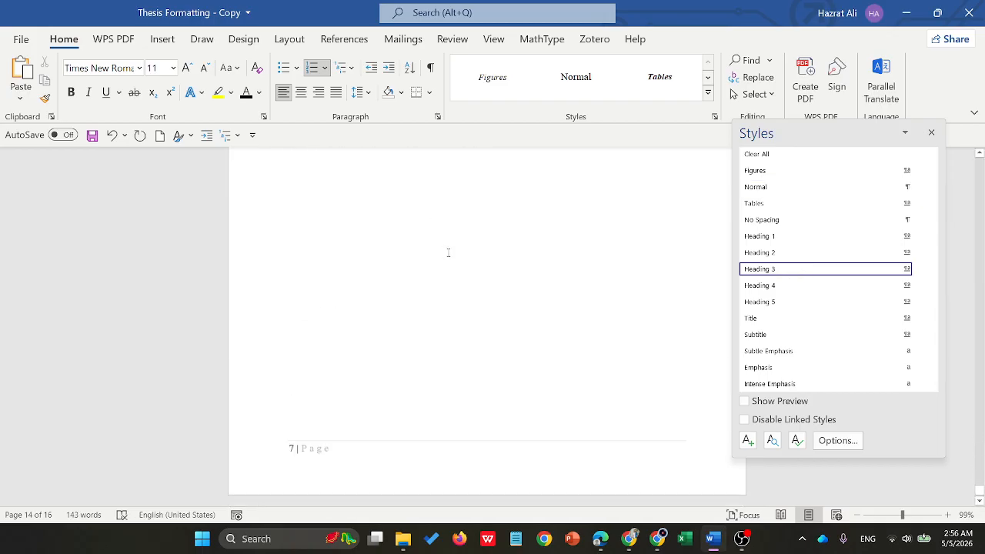
key(ctrl+s)
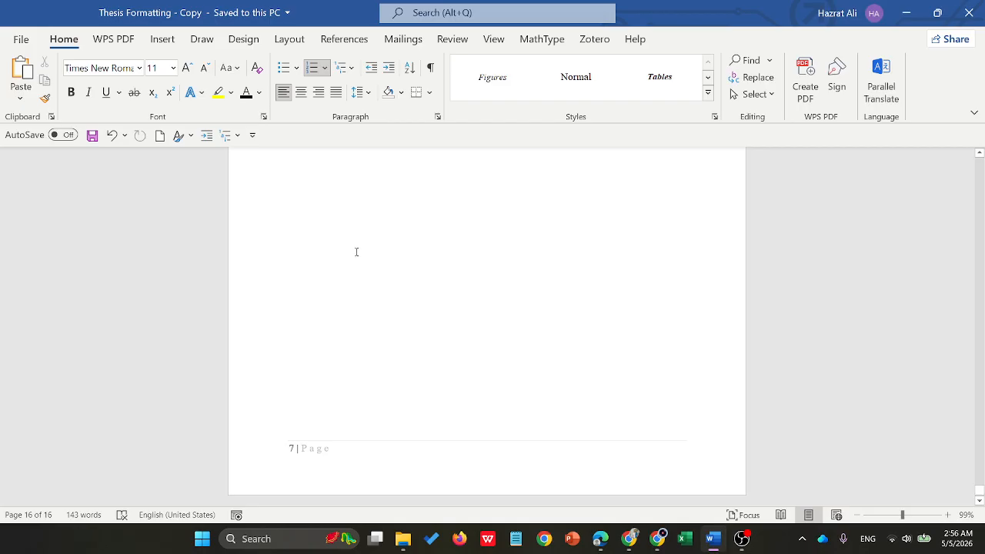
scroll(356, 251, up, 20)
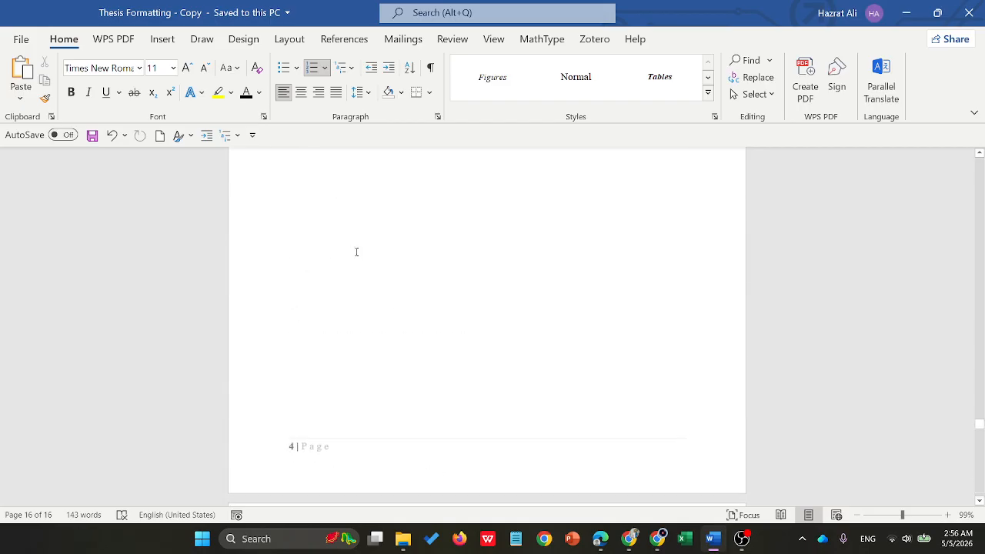
scroll(356, 252, up, 15)
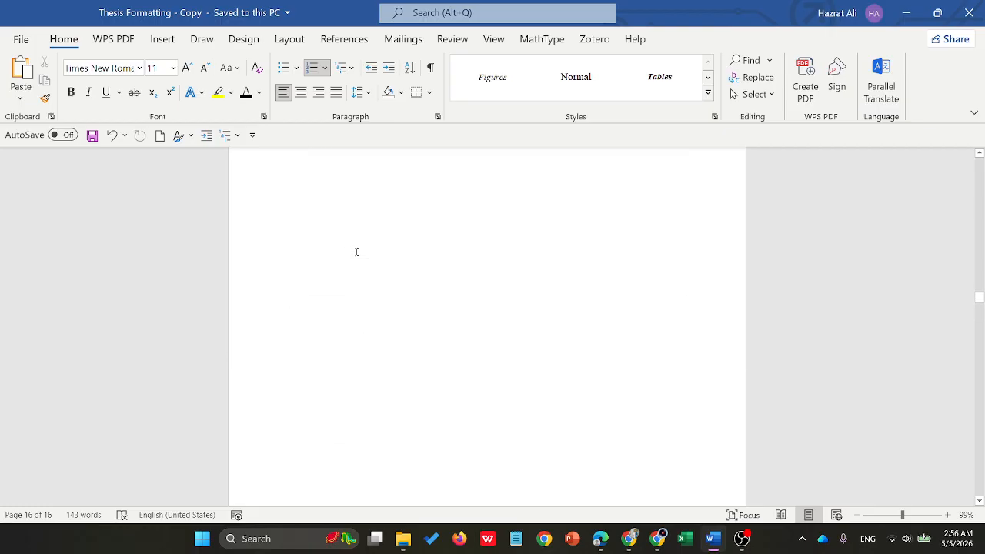
scroll(365, 234, up, 10)
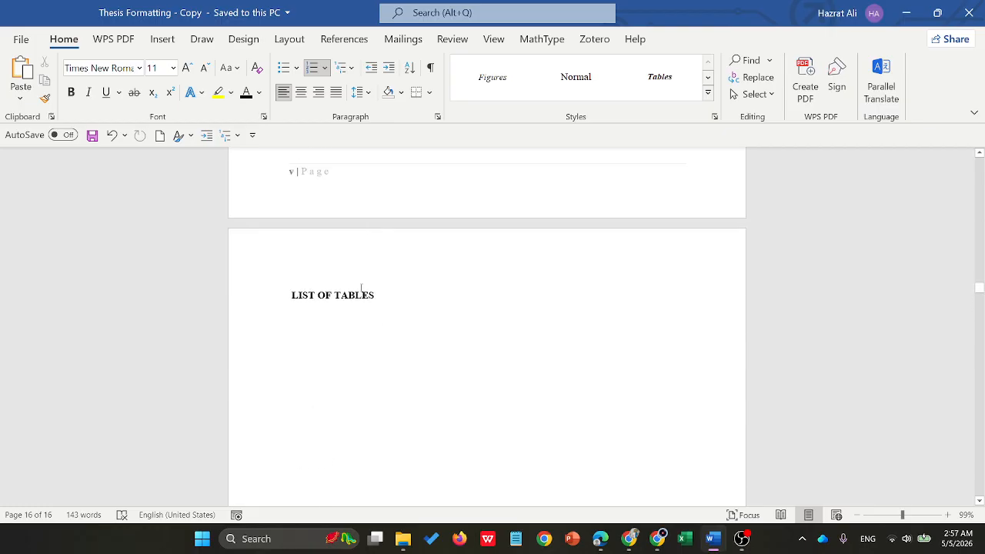
click(303, 339)
scroll(426, 314, up, 10)
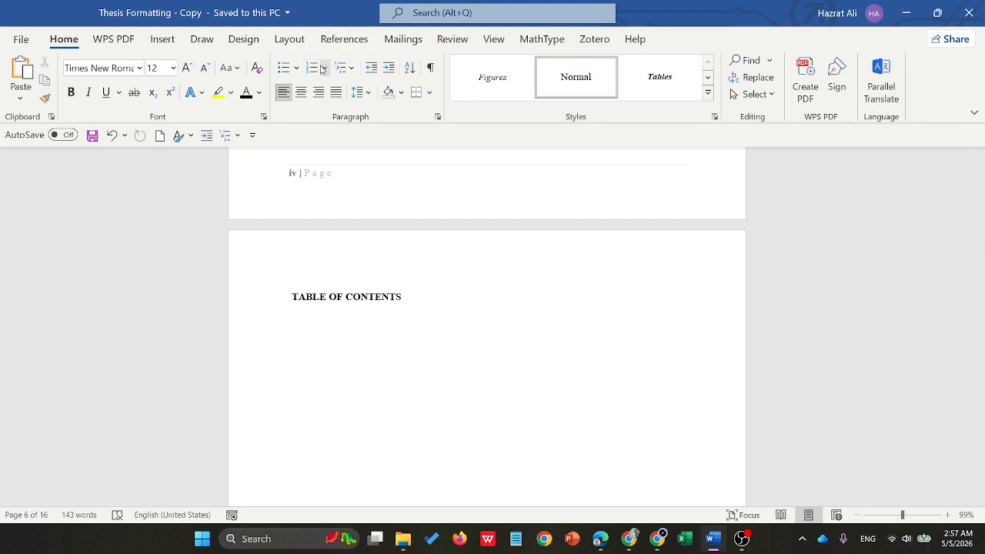
click(339, 38)
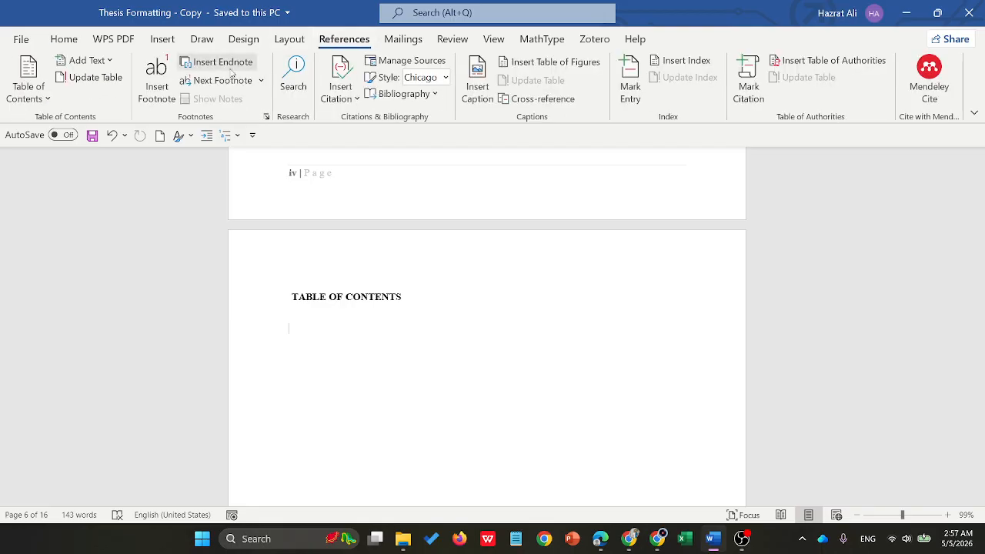
click(29, 86)
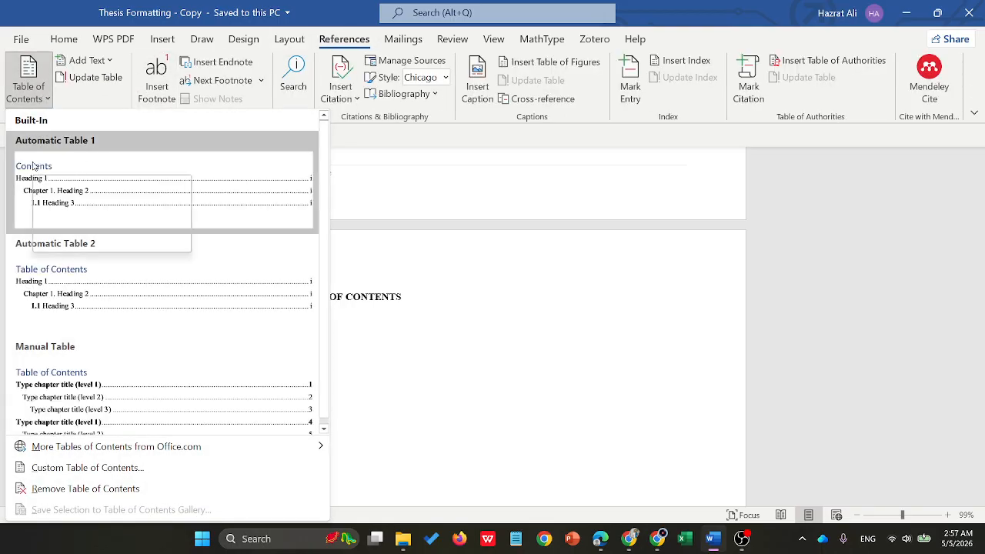
click(93, 193)
- Try to replace the generated table's "Contents" title with a pasted copy of the TABLE OF CONTENTS heading
scroll(495, 249, up, 5)
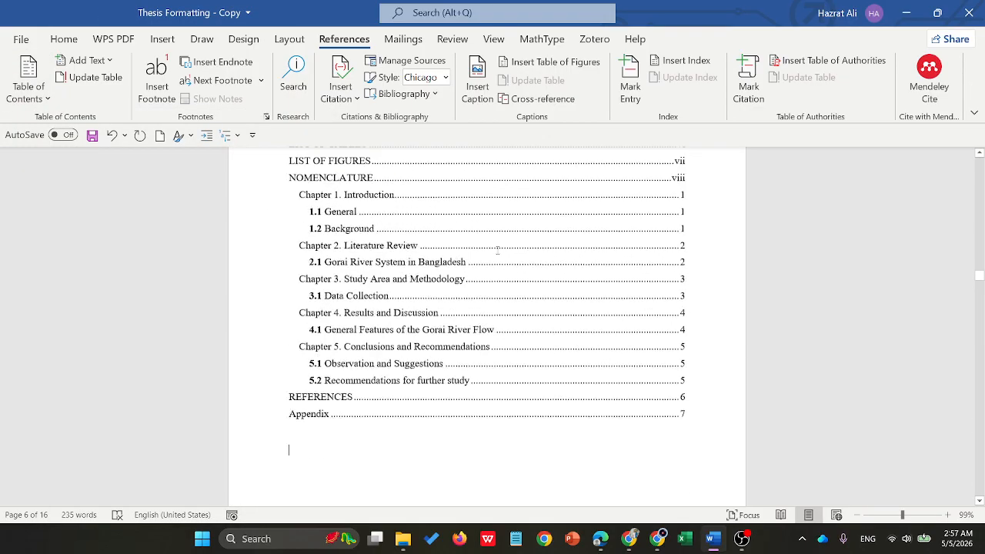
scroll(497, 250, up, 5)
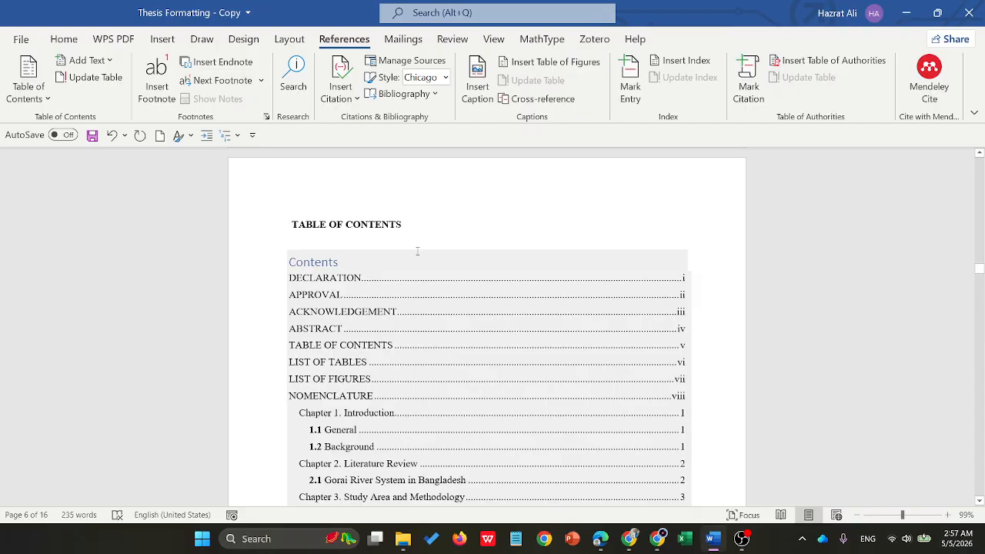
scroll(421, 343, down, 5)
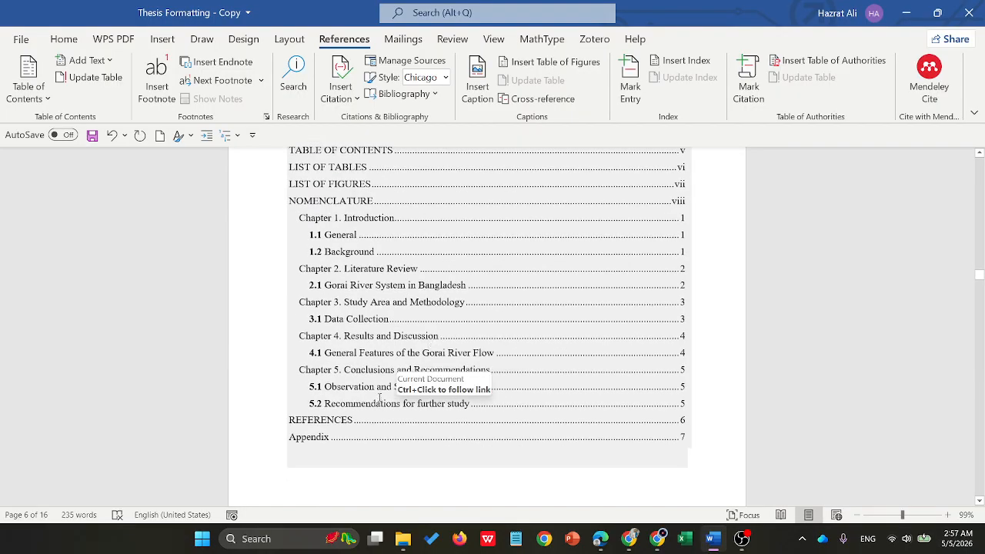
scroll(382, 377, up, 4)
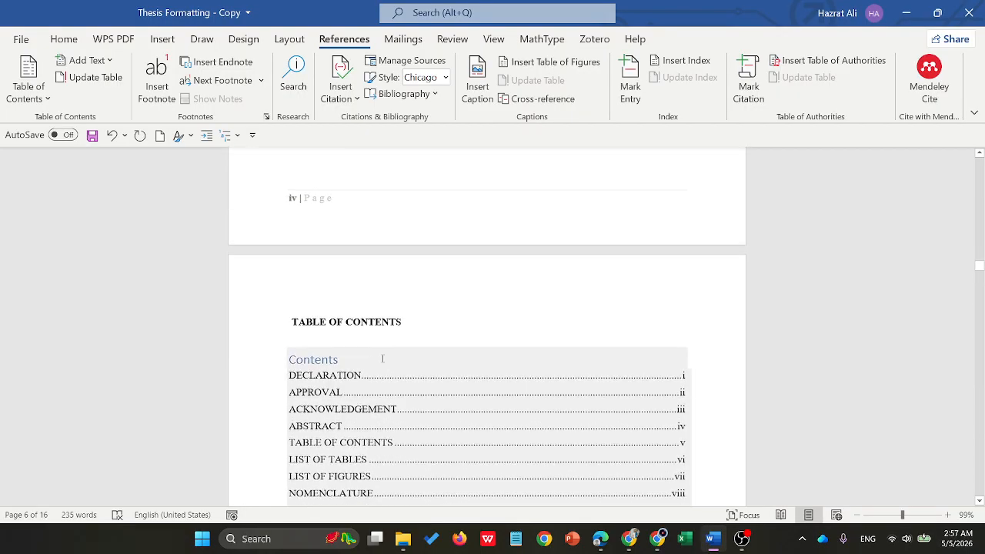
drag(402, 322, 314, 324)
key(ctrl+c)
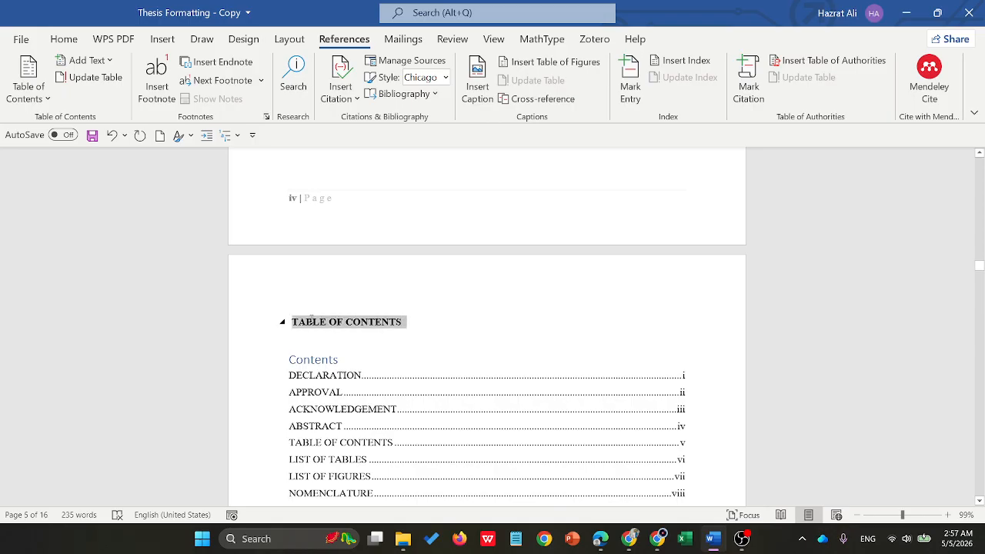
click(339, 361)
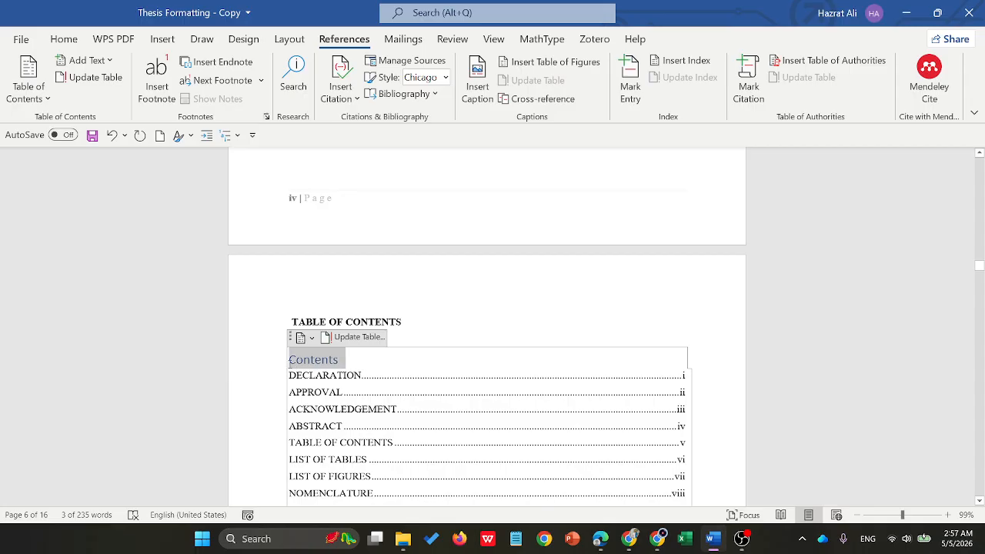
key(ctrl+v)
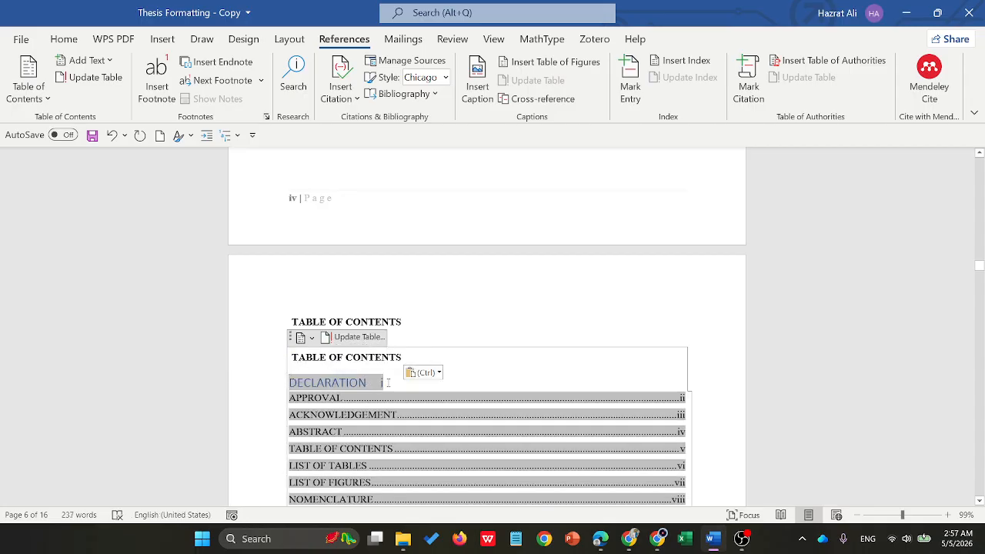
key(ctrl+z)
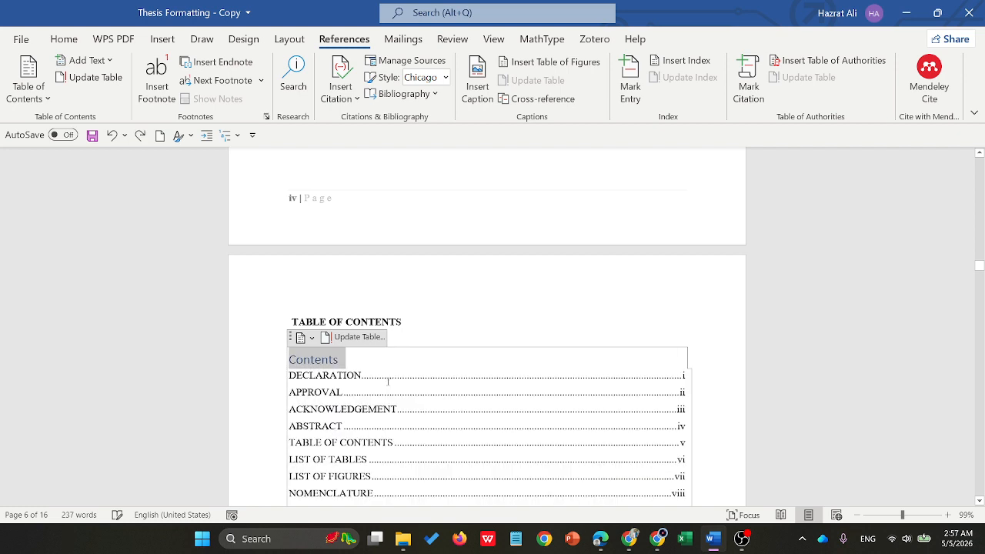
- Insert the text "Table of Content" before "Contents" in the title of the generated table of contents
click(322, 361)
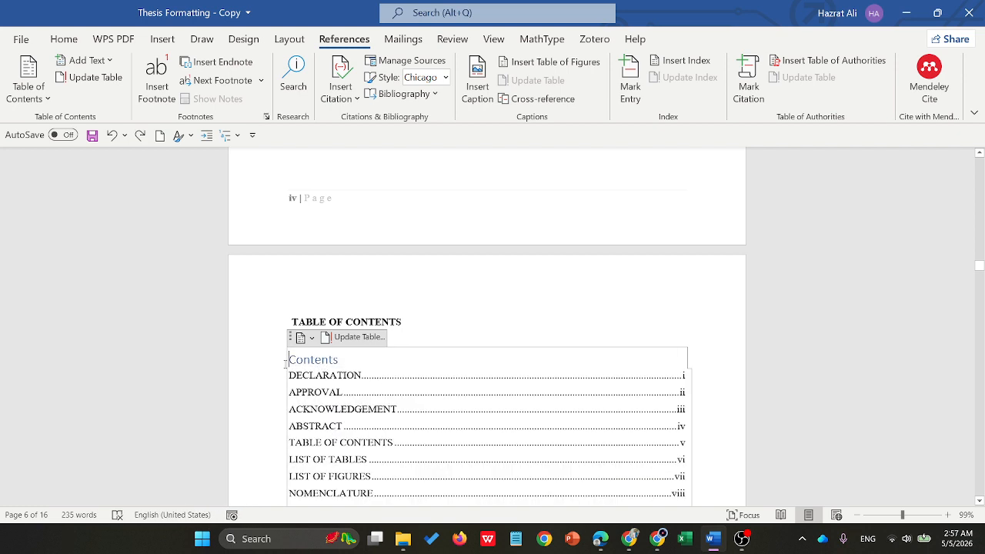
text(Ta)
text(ble )
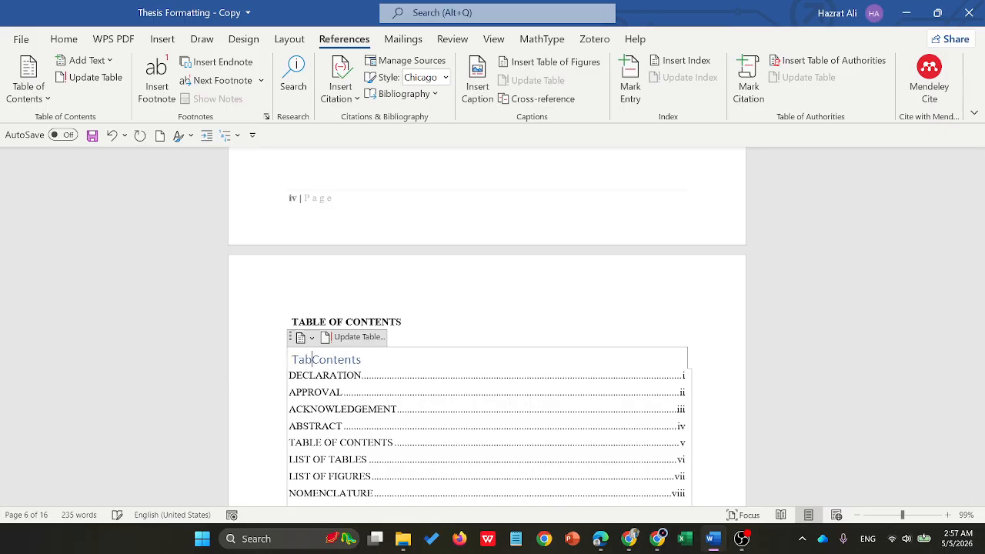
text(of Content)
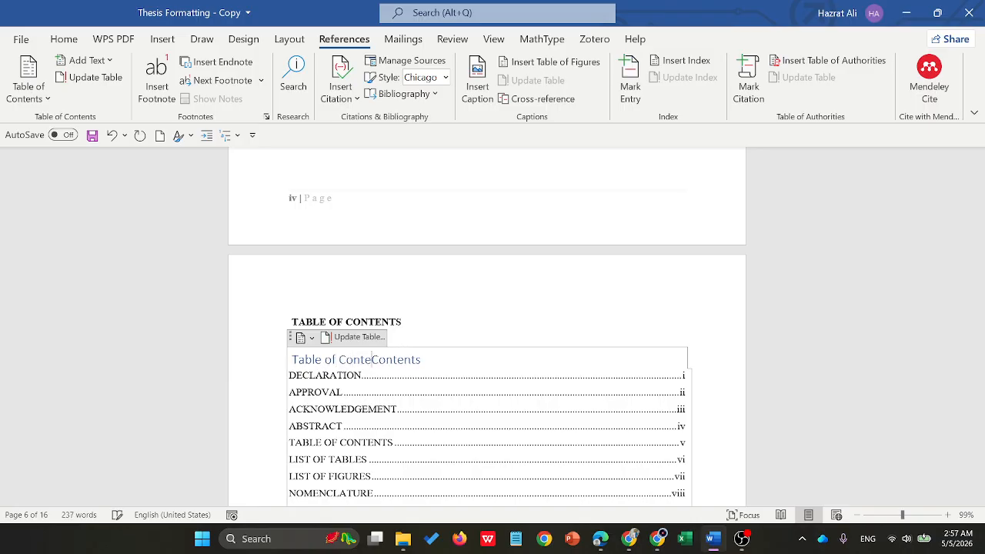
- Format the generated table's title as bold, black Times New Roman text at size 14
triple_click(436, 360)
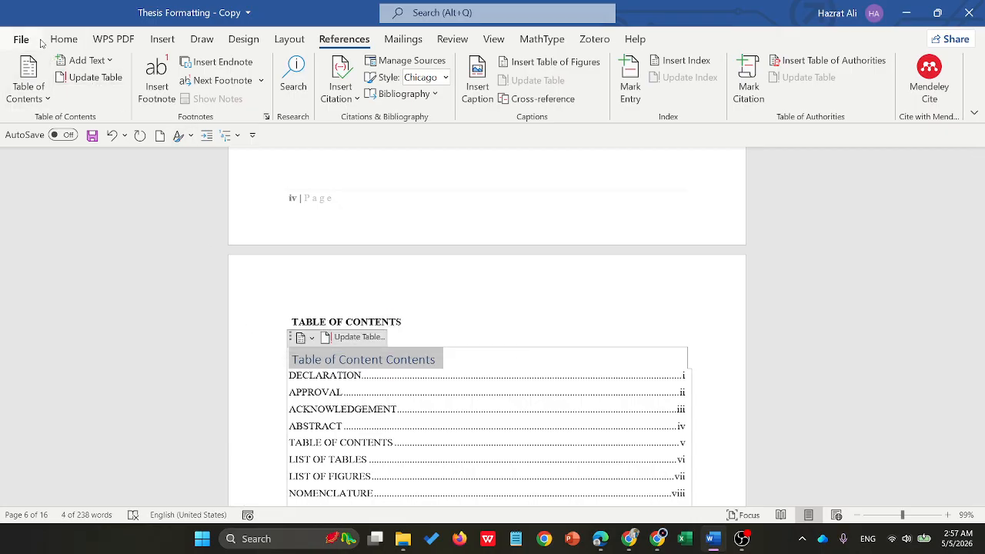
click(26, 40)
key(Escape)
click(62, 41)
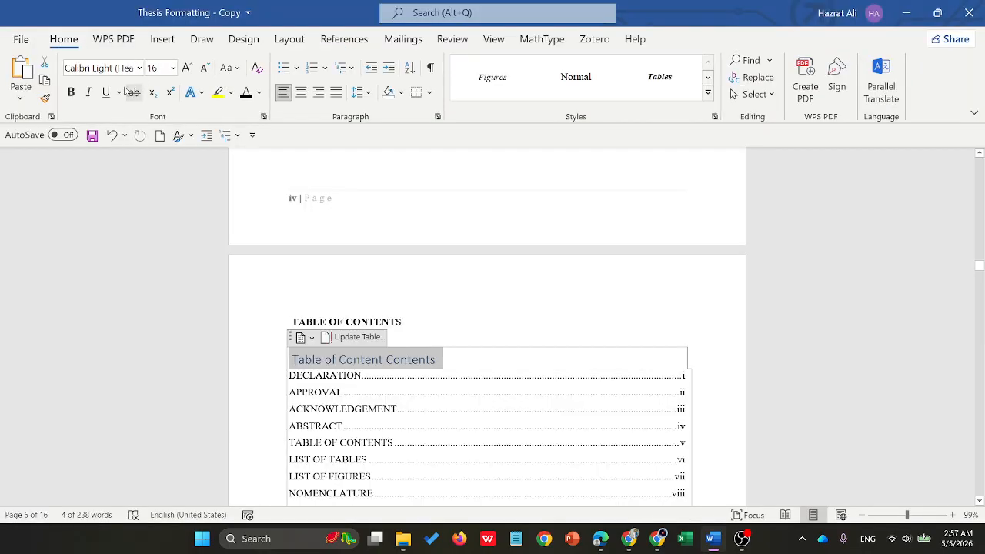
click(70, 91)
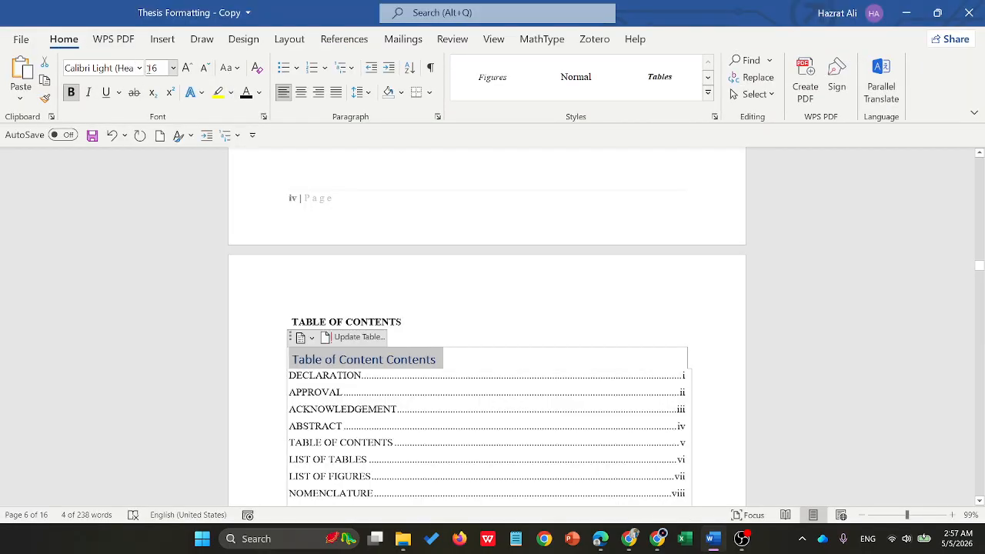
click(140, 68)
click(140, 209)
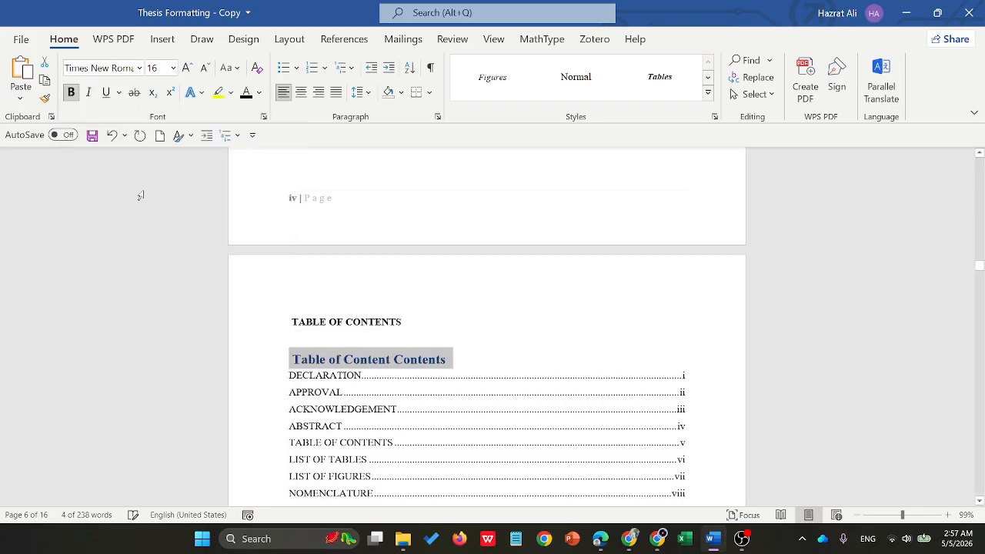
click(260, 93)
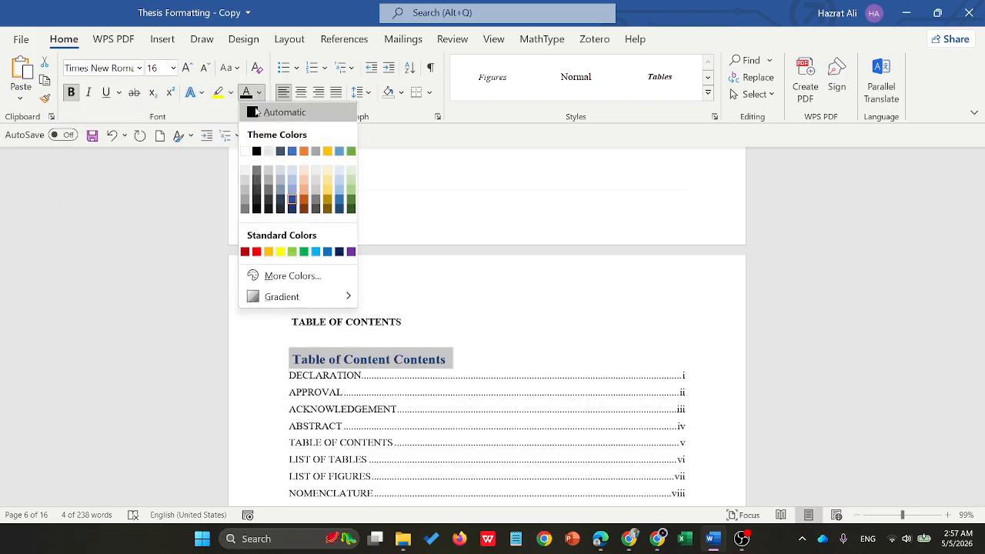
click(255, 152)
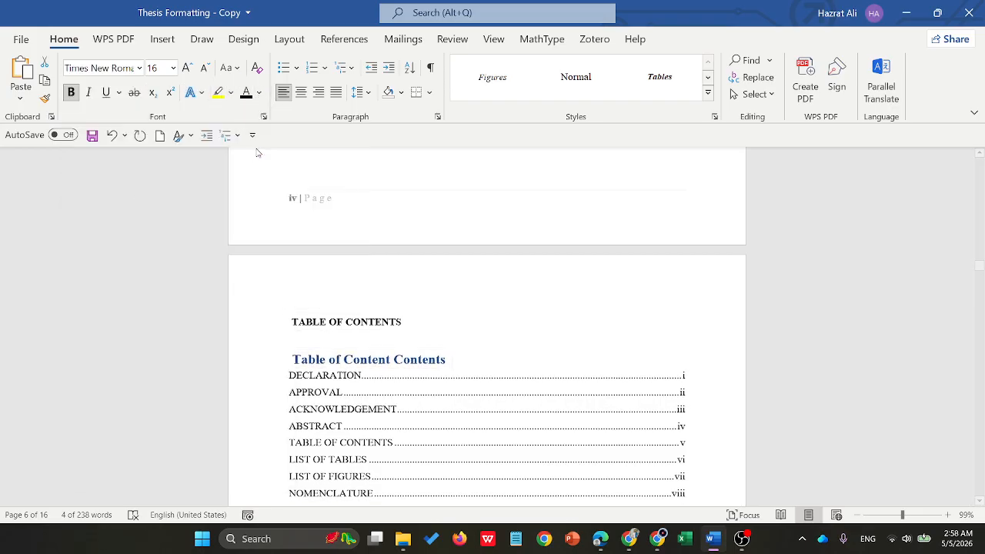
click(205, 69)
click(204, 68)
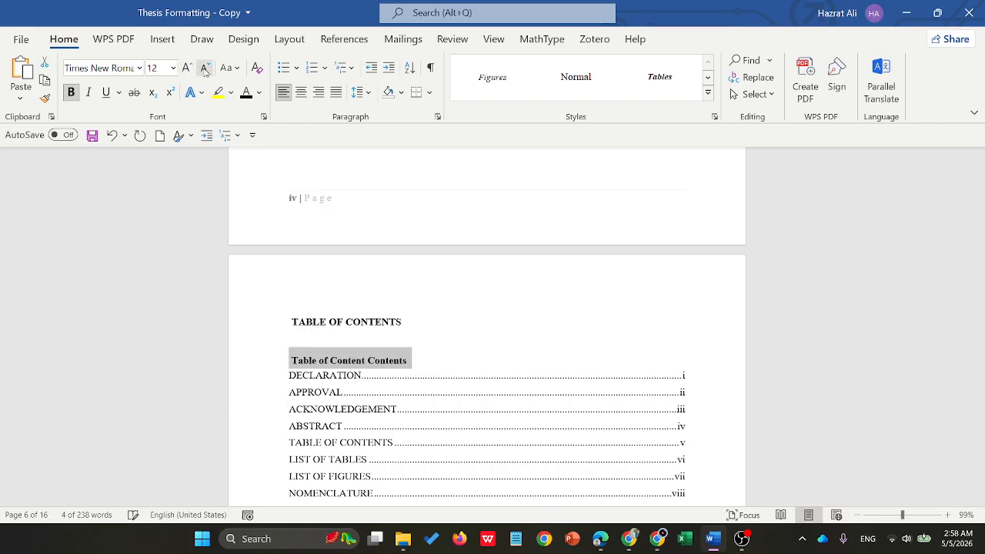
click(186, 68)
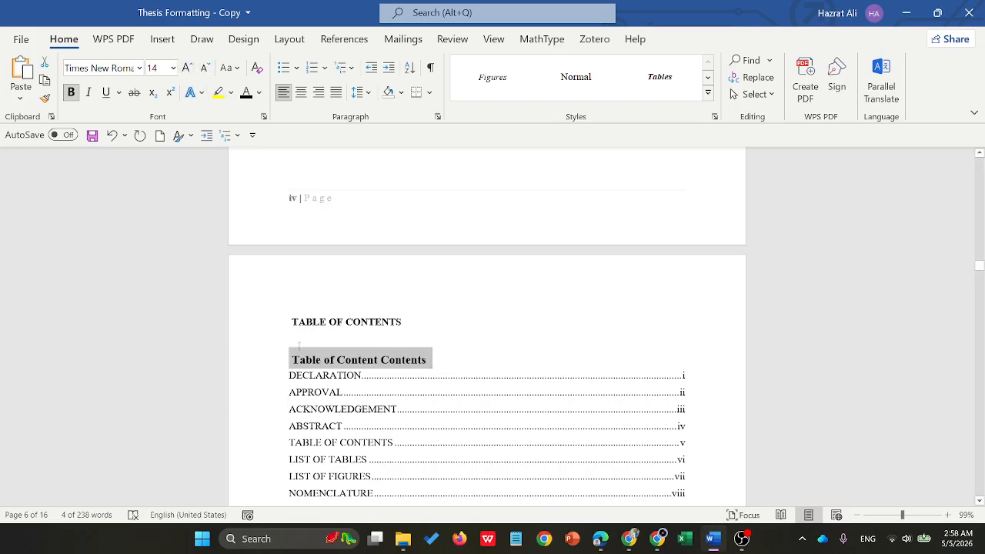
- Remove the leading space from the generated table's title and delete the separate TABLE OF CONTENTS heading above it
click(295, 360)
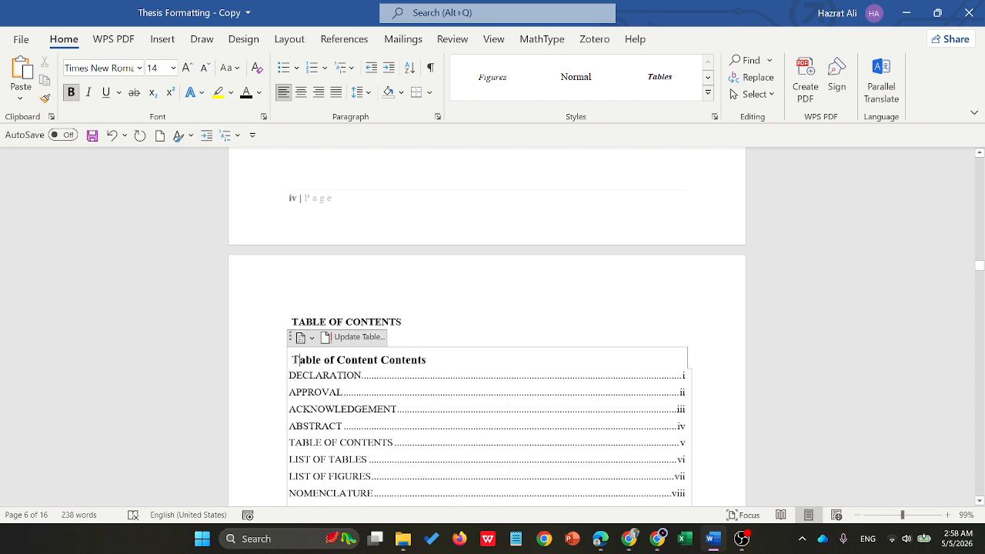
scroll(431, 217, down, 3)
scroll(430, 217, up, 1)
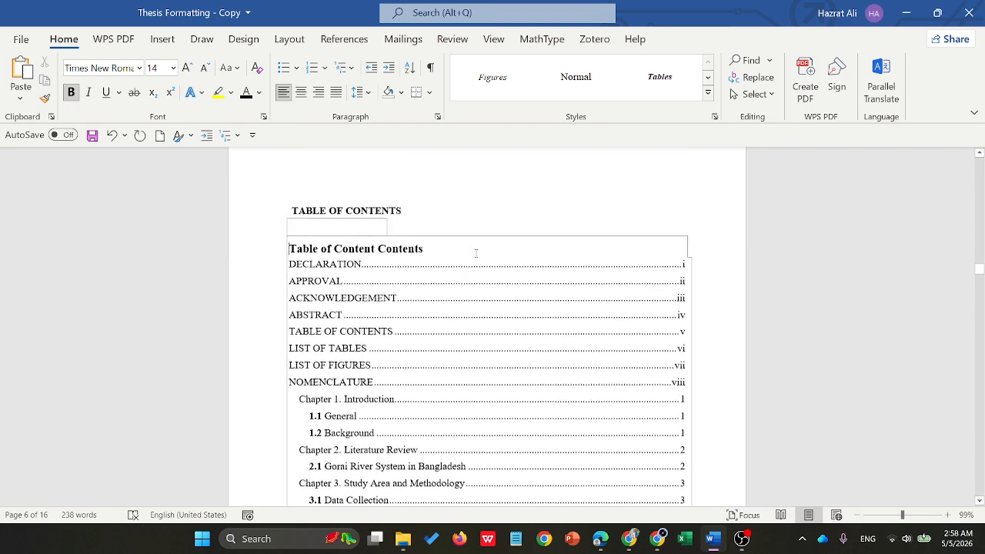
drag(405, 224, 291, 225)
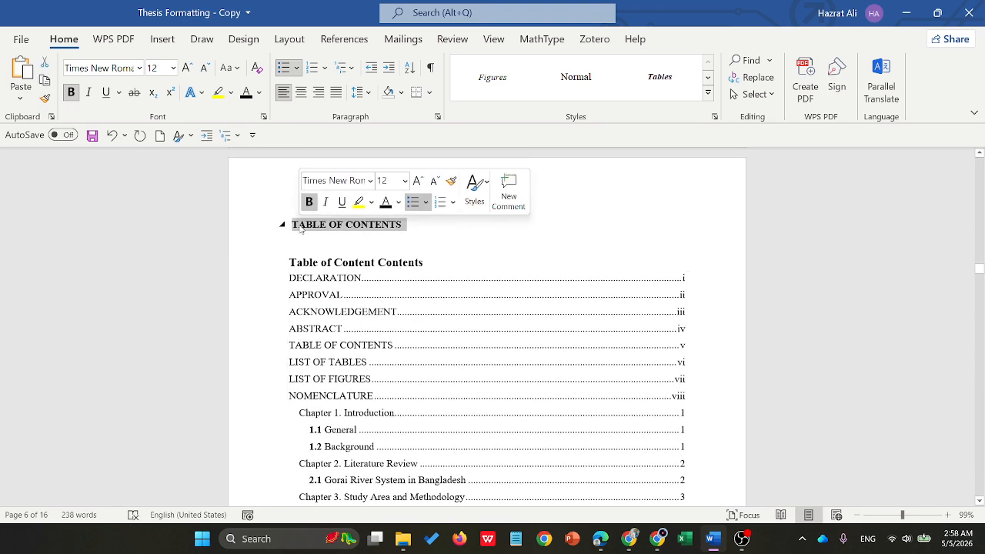
key(BackSpace)
- Set up a table of figures below the LIST OF TABLES heading with the caption label Table
scroll(469, 232, down, 15)
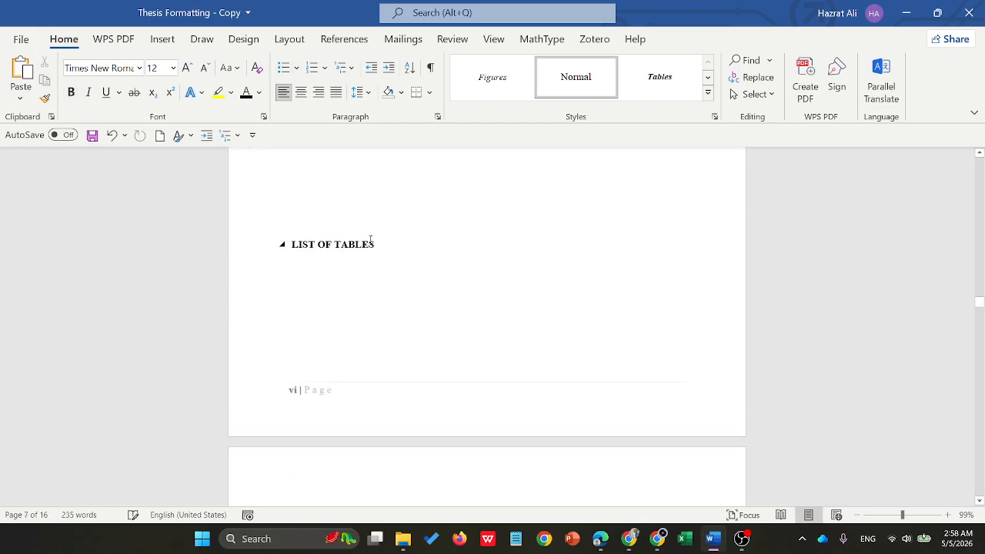
click(336, 177)
scroll(438, 226, up, 8)
scroll(423, 218, down, 4)
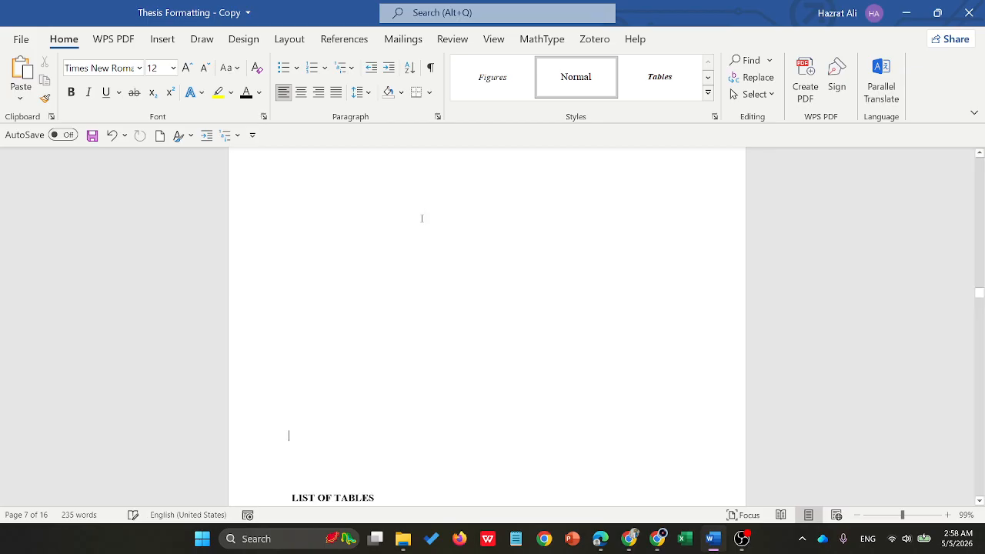
scroll(314, 351, down, 3)
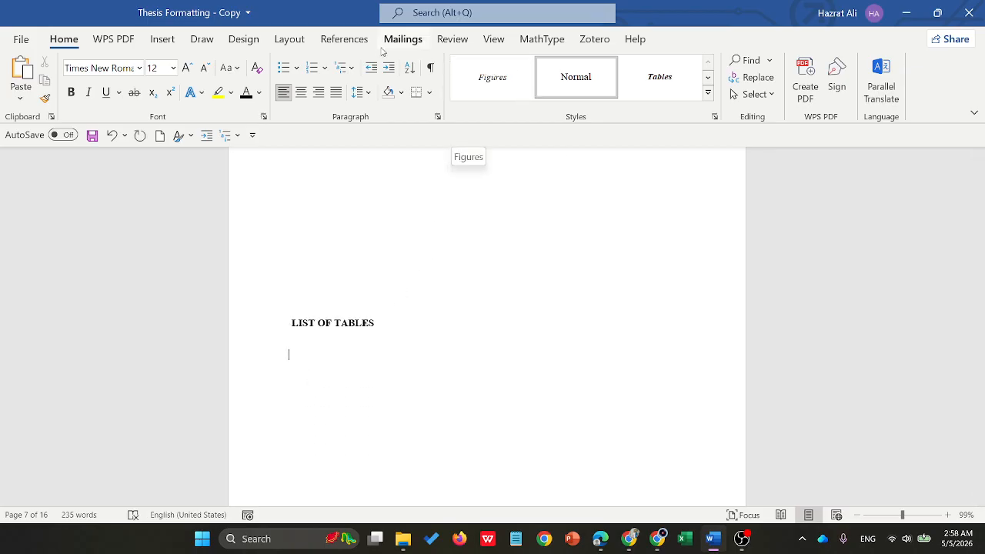
click(345, 40)
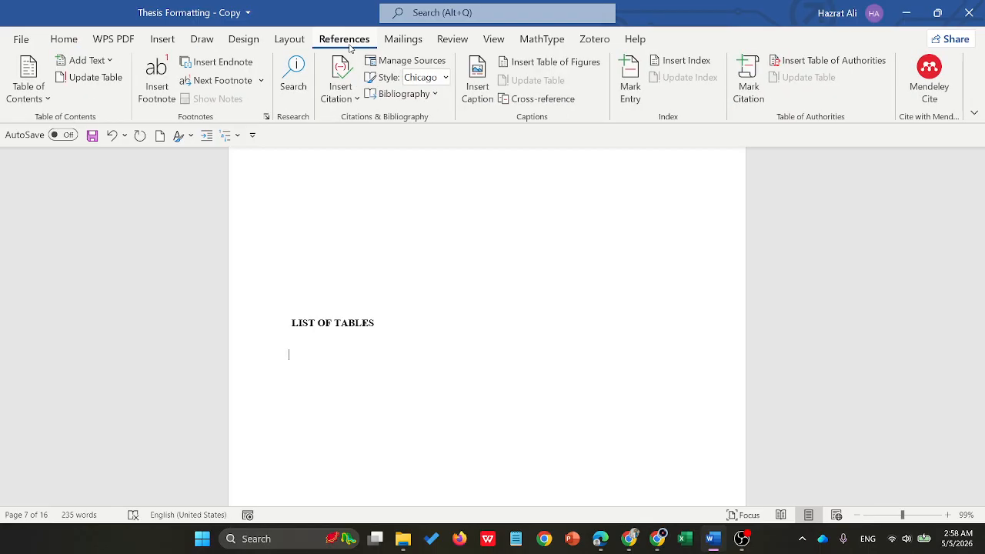
click(548, 62)
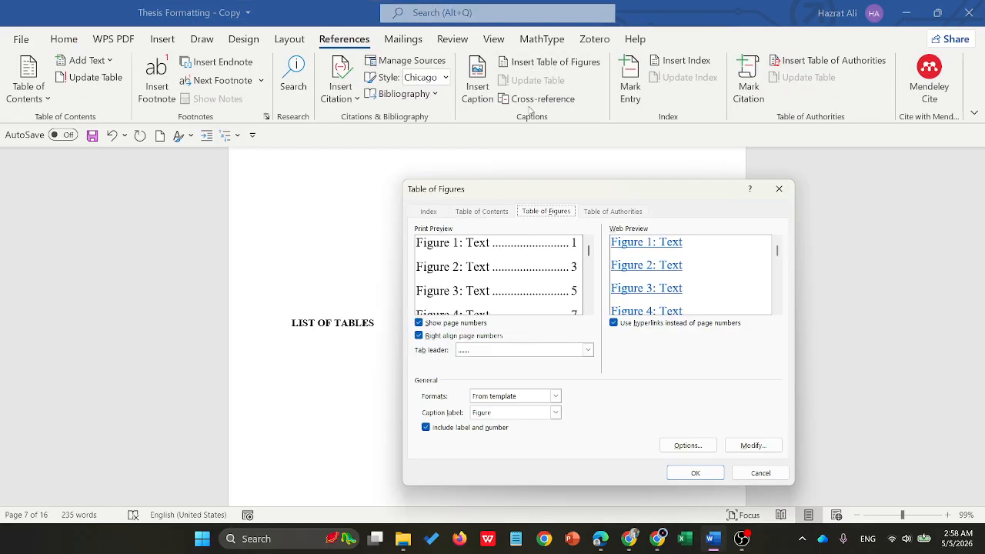
click(555, 413)
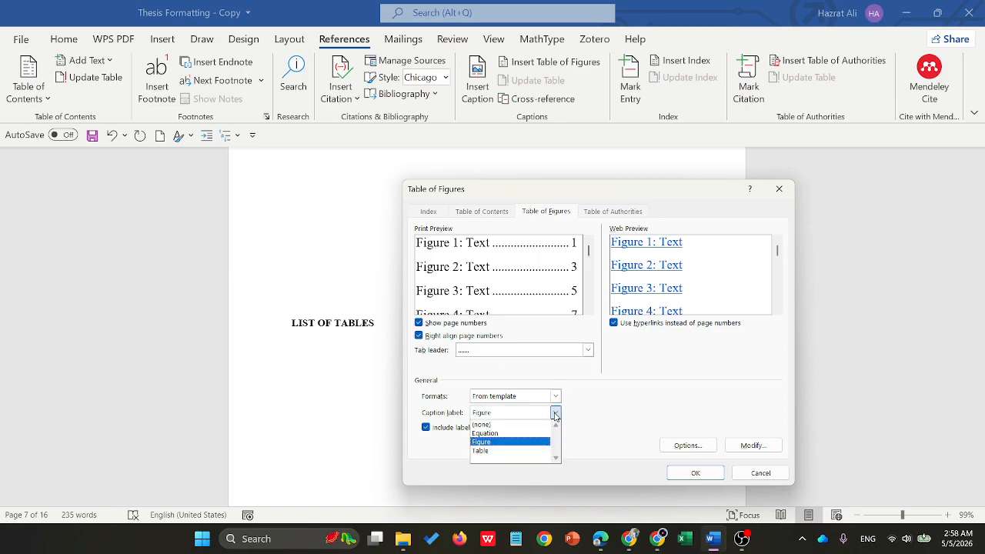
click(493, 450)
- Build the list of tables from the Tables style, keep the Table of Figures entry style, and insert the list
click(706, 446)
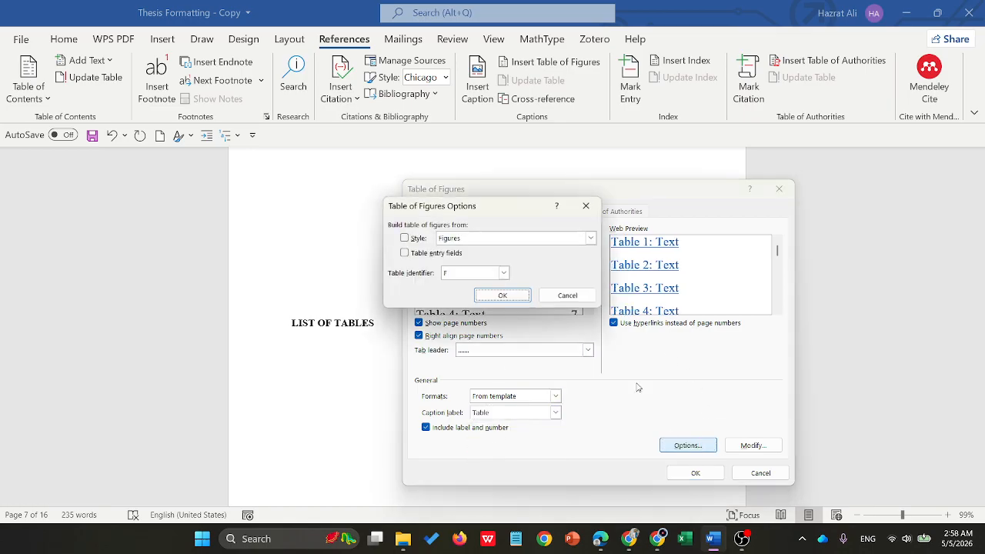
click(590, 238)
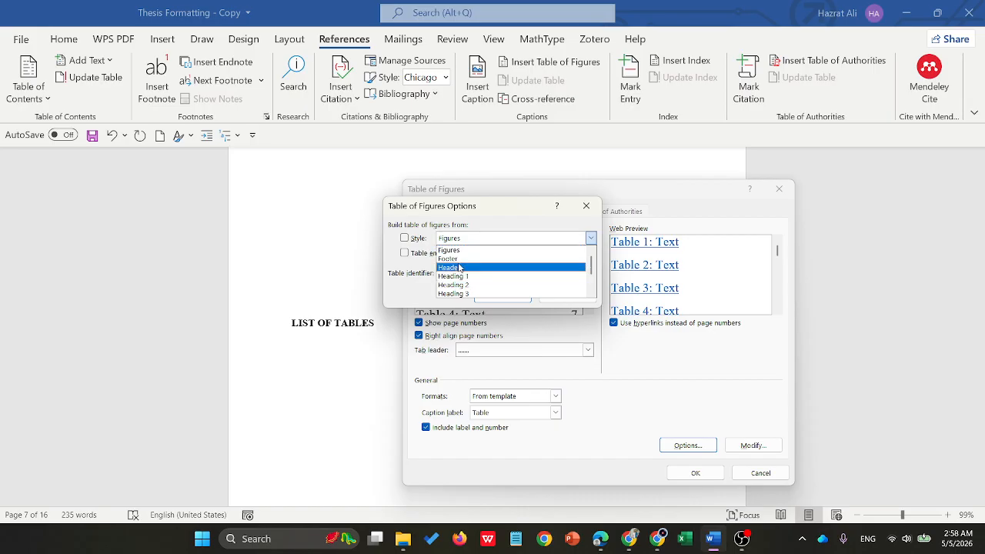
scroll(477, 265, down, 2)
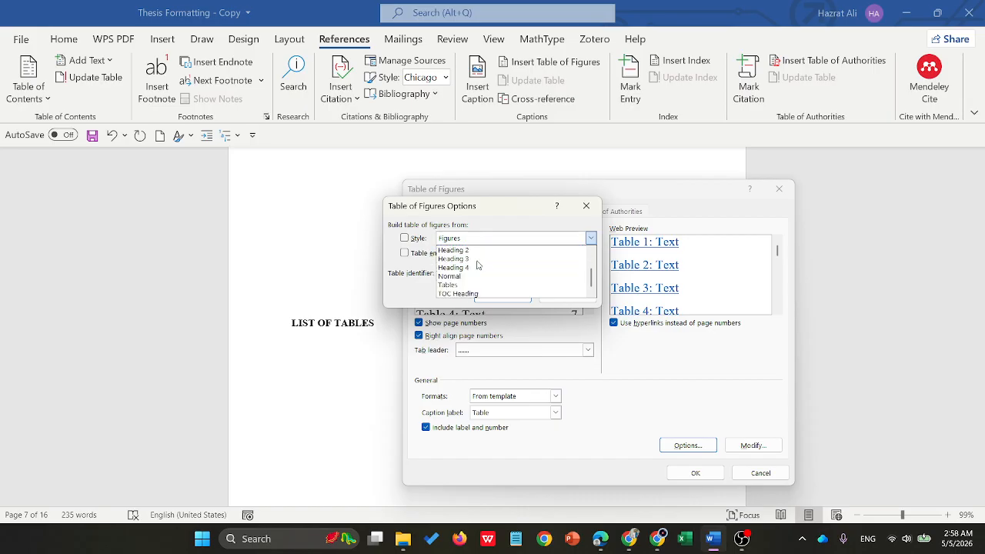
scroll(477, 265, up, 2)
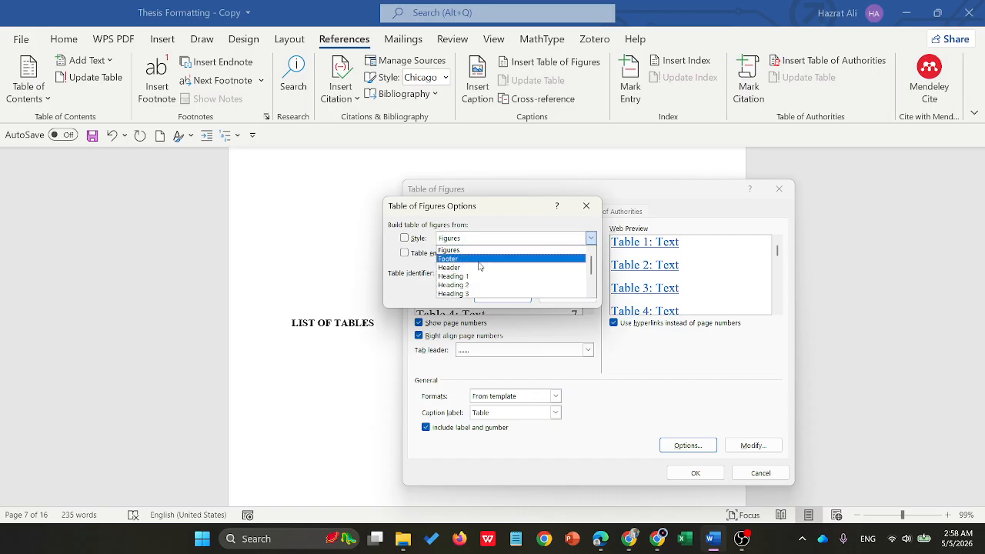
scroll(479, 266, down, 2)
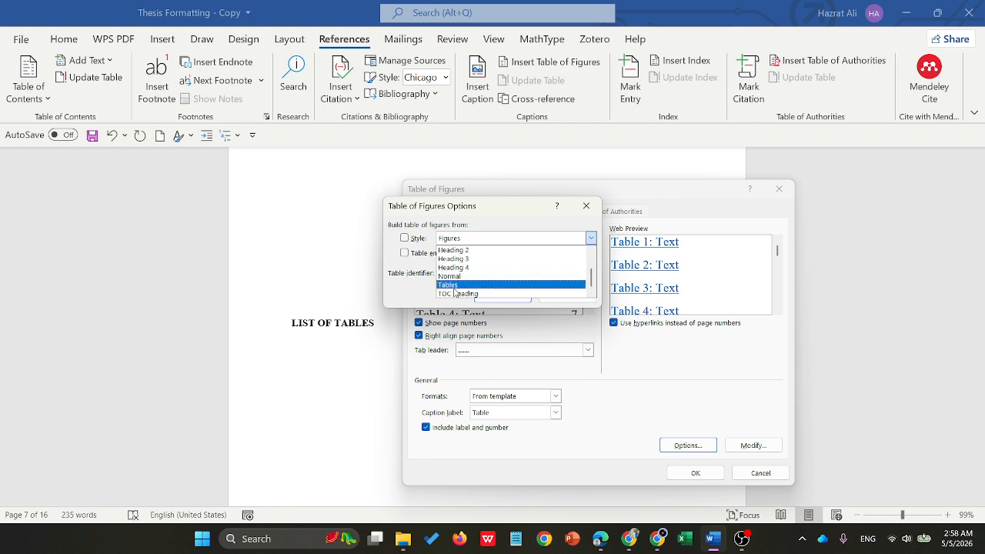
click(453, 286)
click(509, 302)
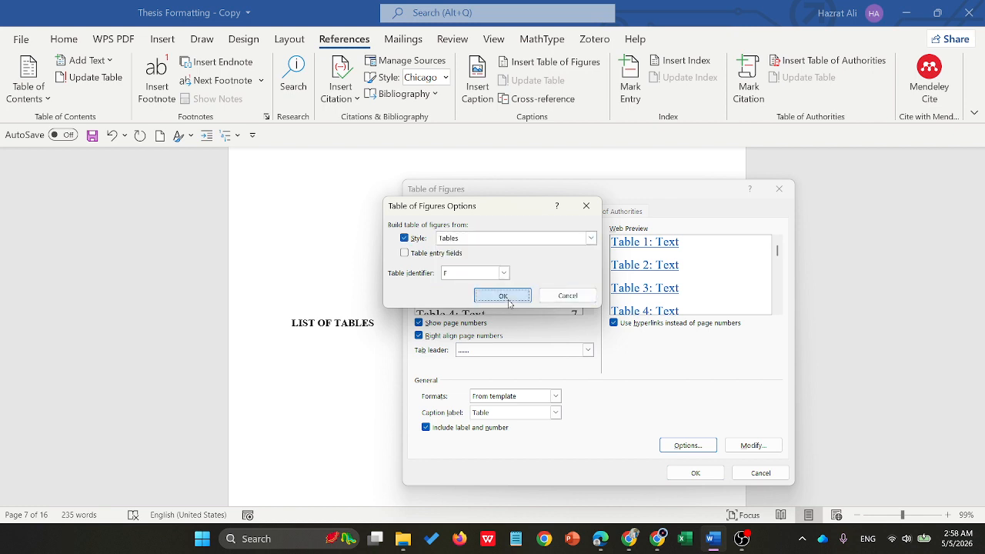
click(753, 445)
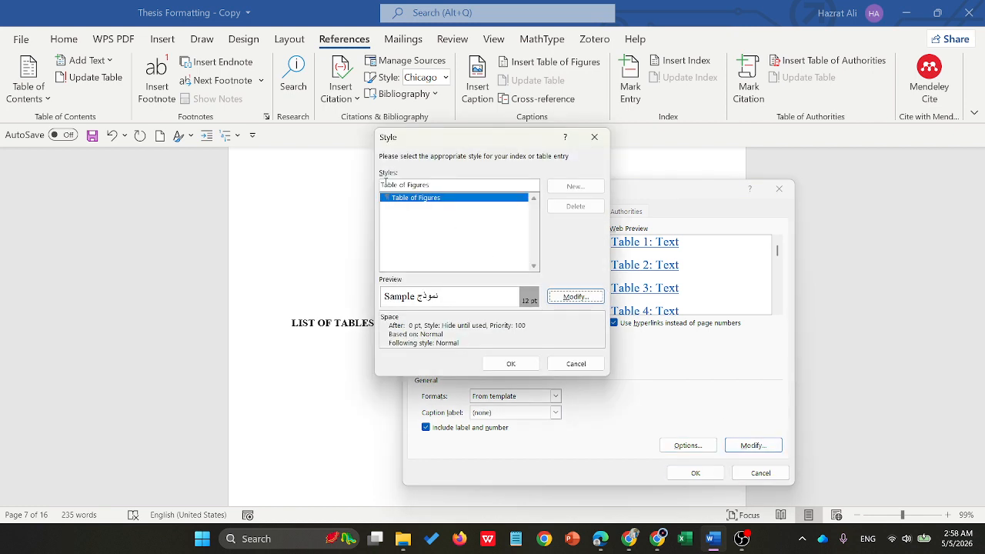
click(511, 364)
click(695, 472)
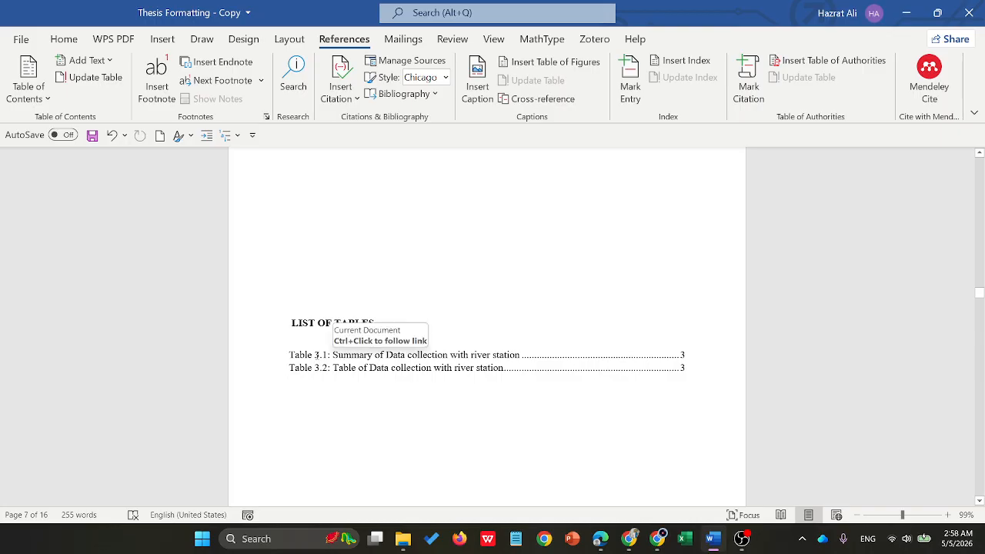
- Set up a table of figures below the LIST OF FIGURES heading with the caption label Figure
scroll(350, 360, down, 10)
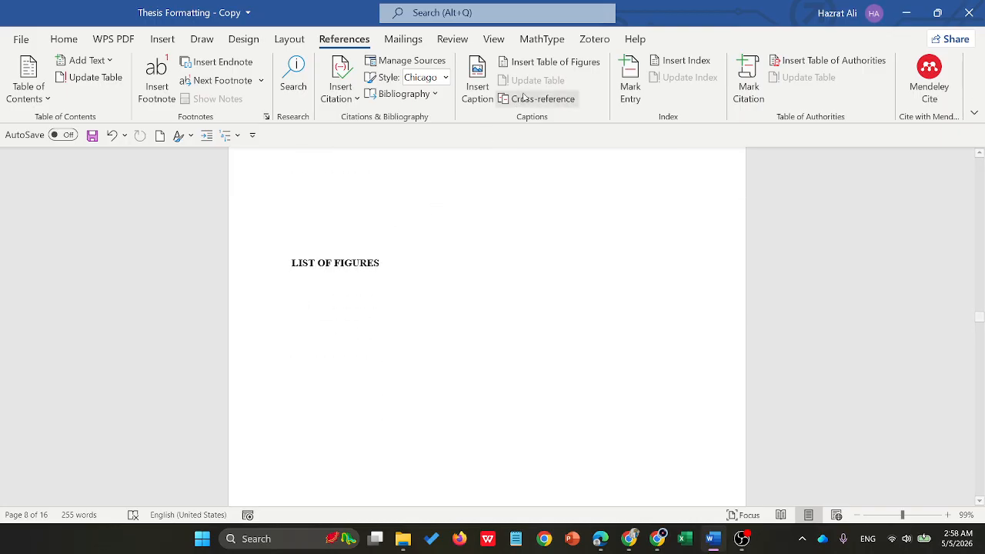
click(547, 61)
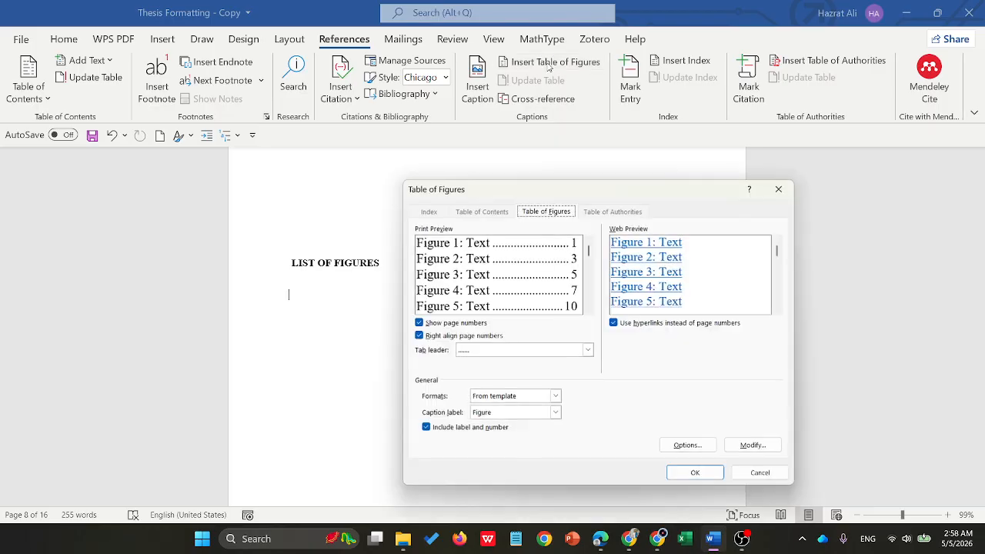
click(556, 416)
click(493, 442)
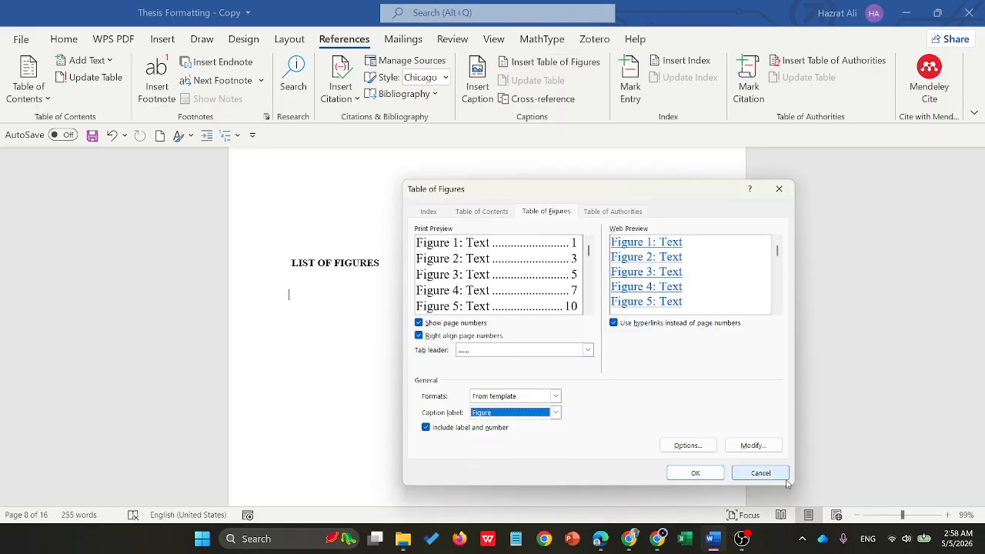
- Build the list of figures from the Figures style and insert it without replacing the existing list of tables
click(687, 446)
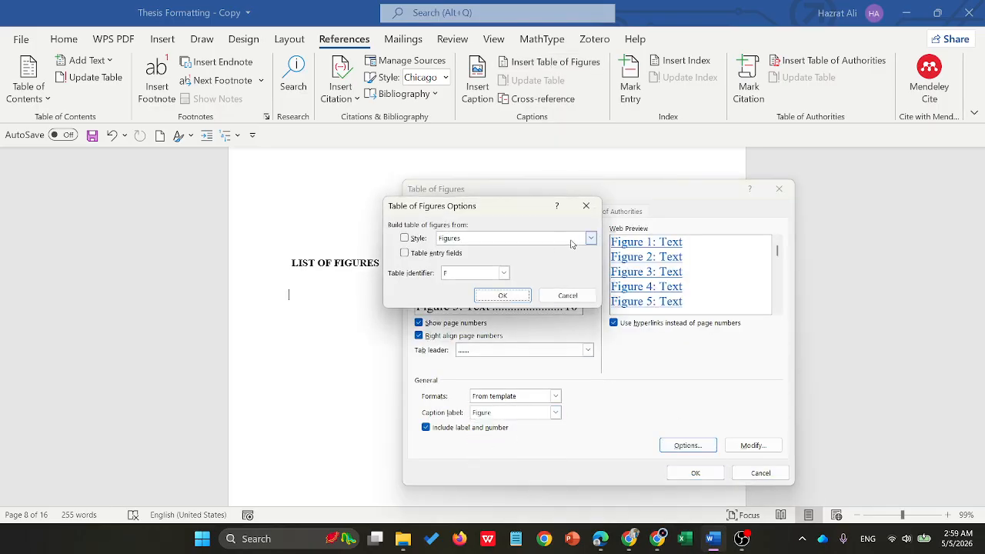
click(591, 238)
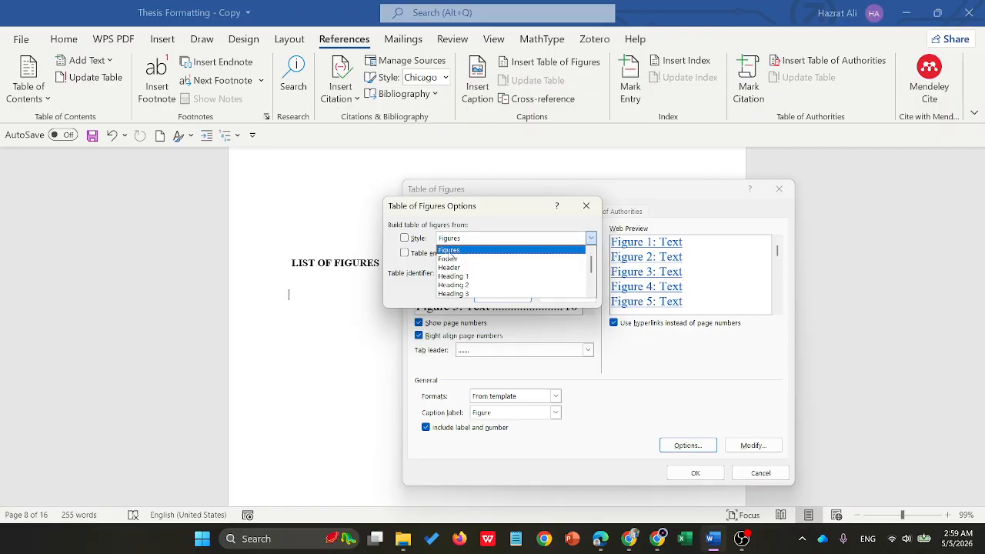
click(462, 246)
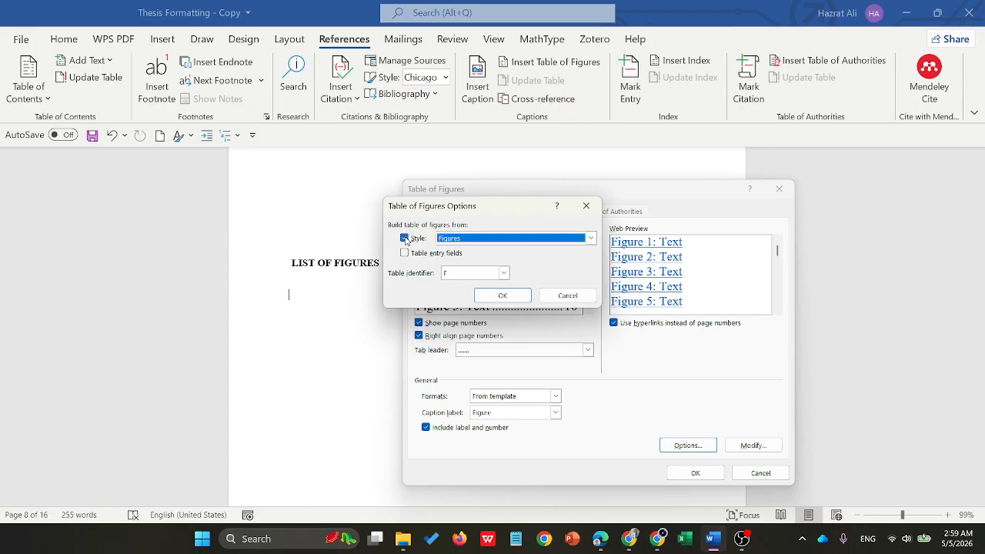
click(501, 296)
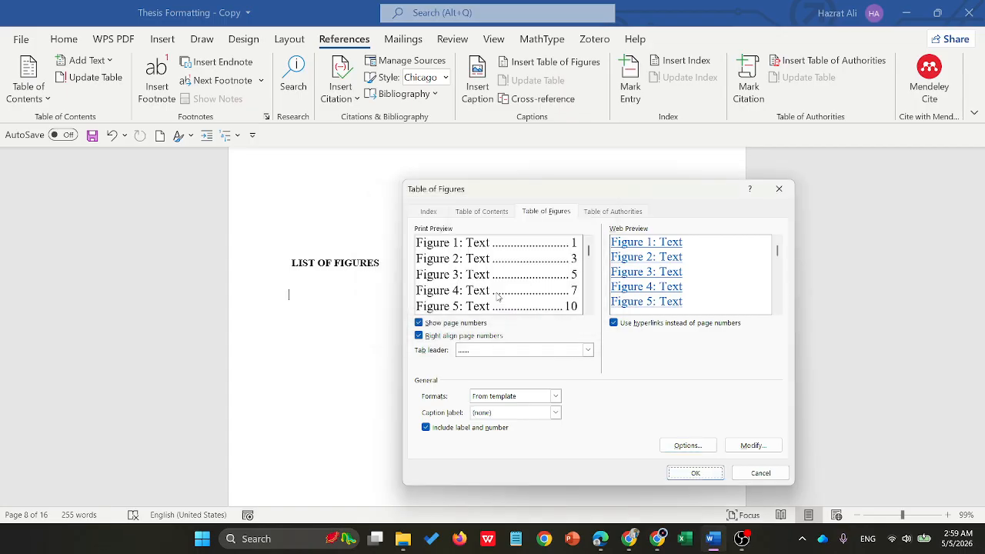
click(748, 447)
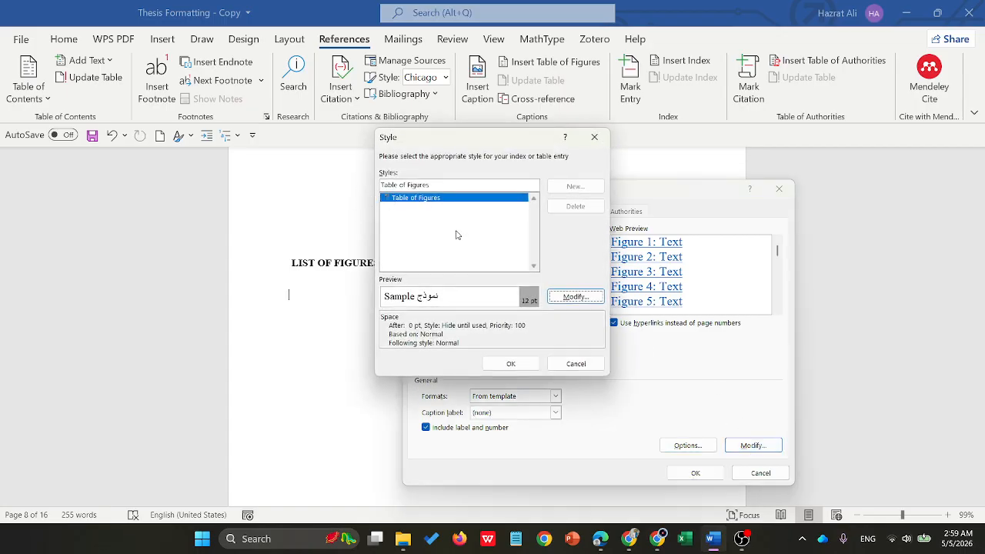
click(529, 364)
click(689, 473)
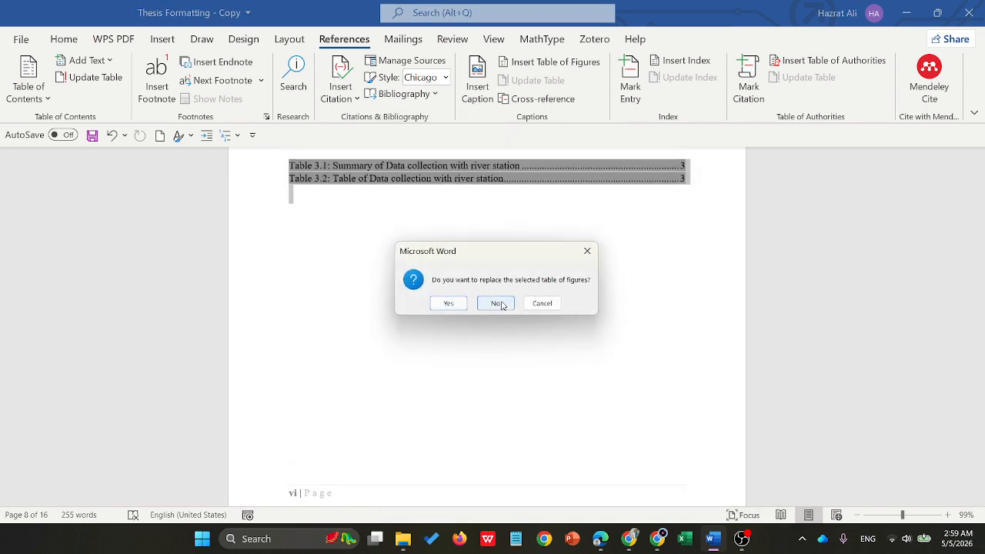
click(448, 303)
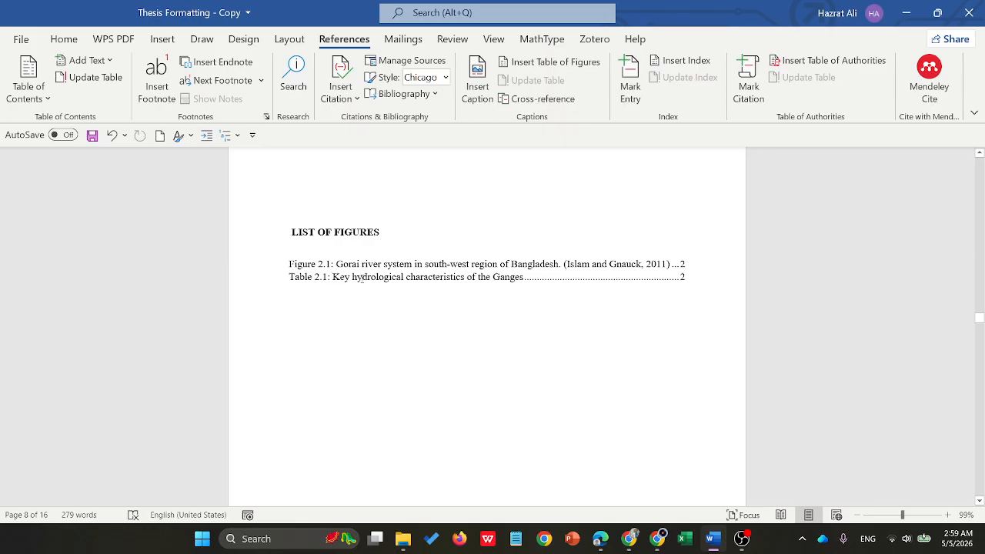
- Follow the Ganges entry in the list of figures to its caption and change the caption's label word to "Figure"
scroll(361, 278, up, 10)
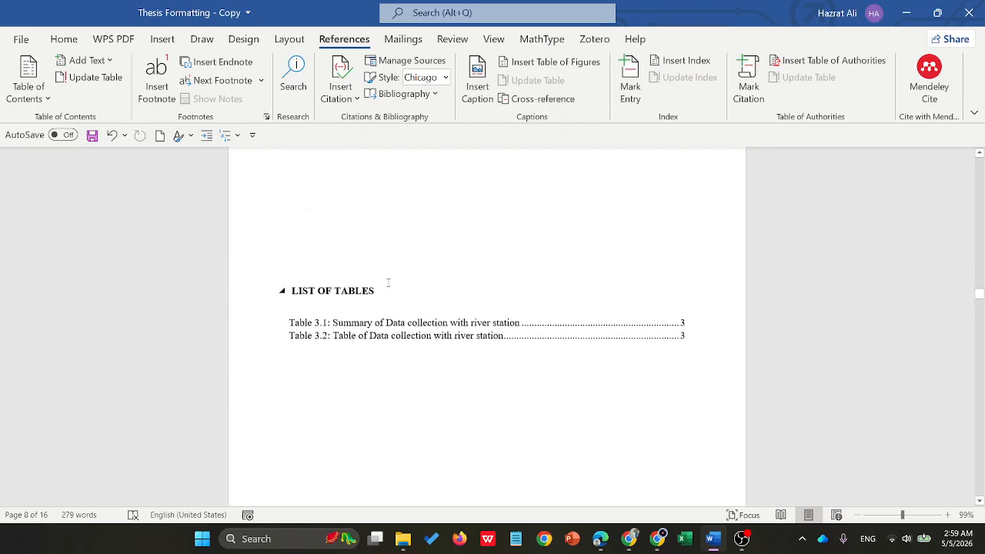
scroll(404, 279, up, 10)
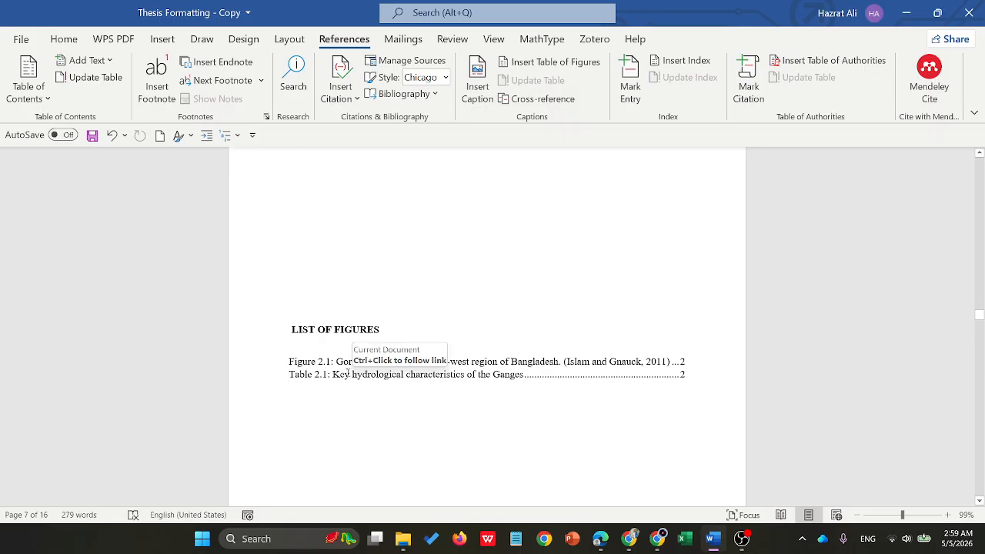
click(346, 374)
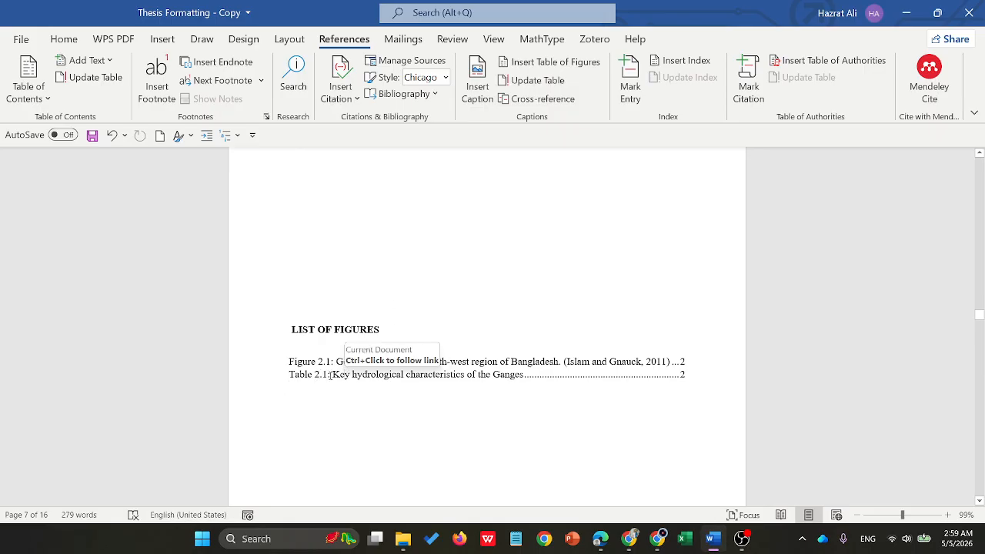
ctrl+click(332, 376)
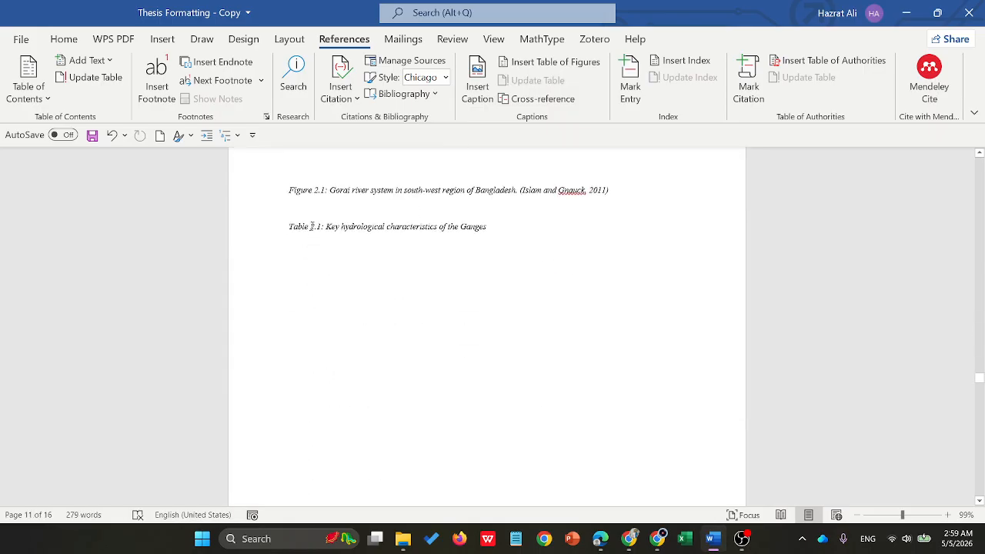
click(310, 225)
key(BackSpace)
key(BackSpace)
key(BackSpace)
key(BackSpace)
key(BackSpace)
key(BackSpace)
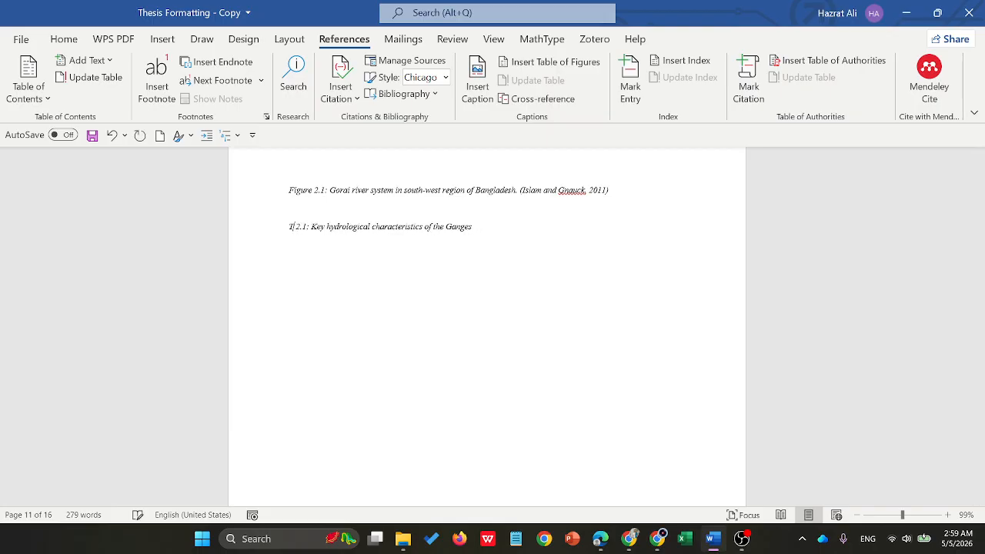
text(Figure)
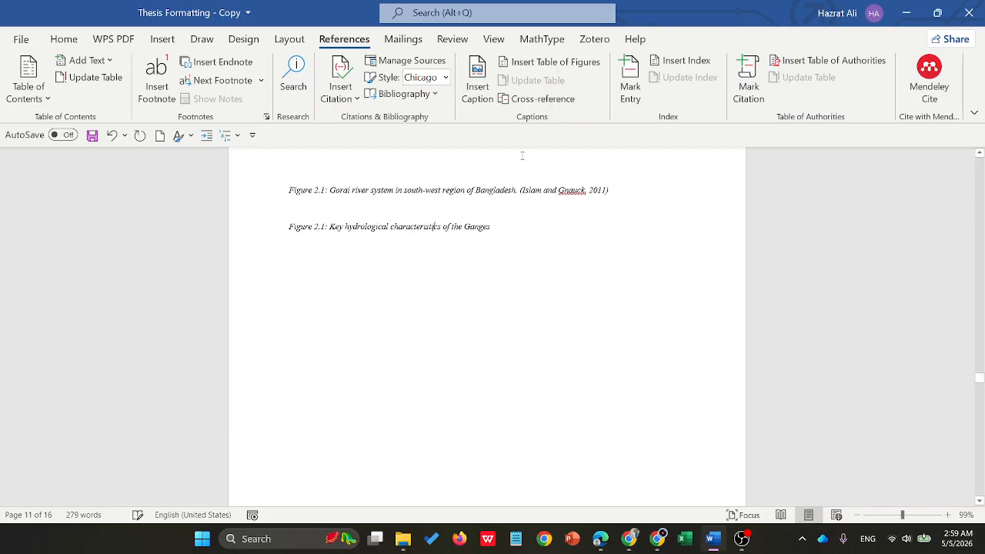
- Display the full list of document styles and save the document
click(65, 39)
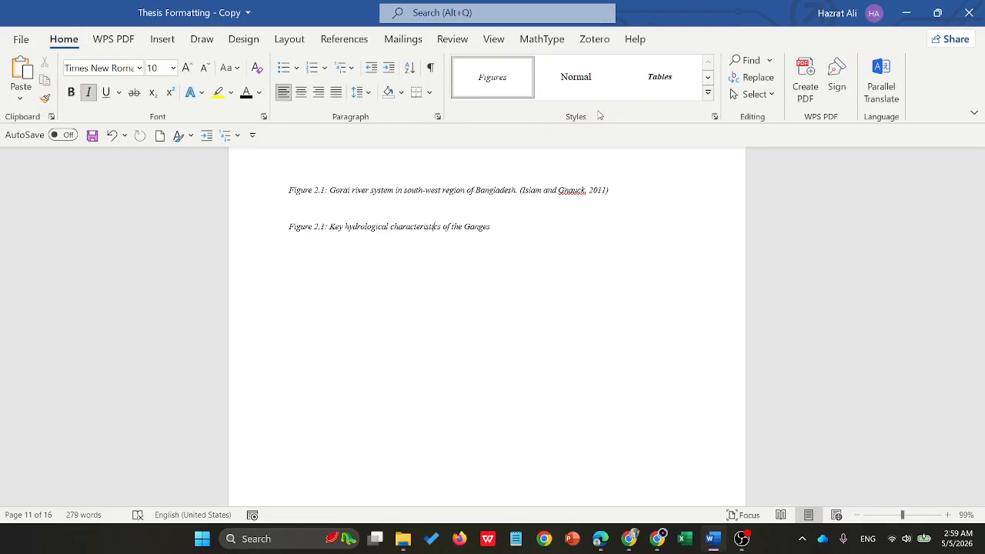
click(714, 115)
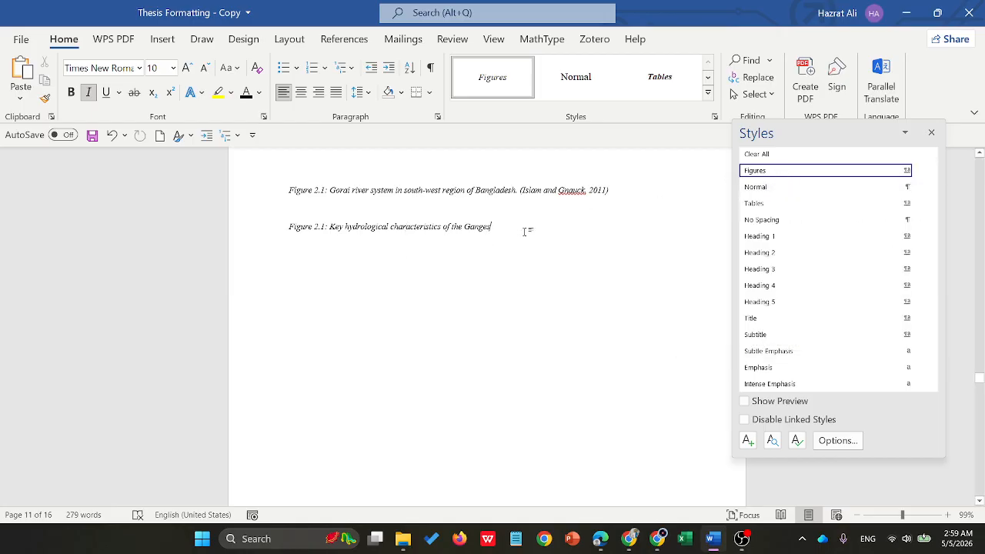
key(ctrl+s)
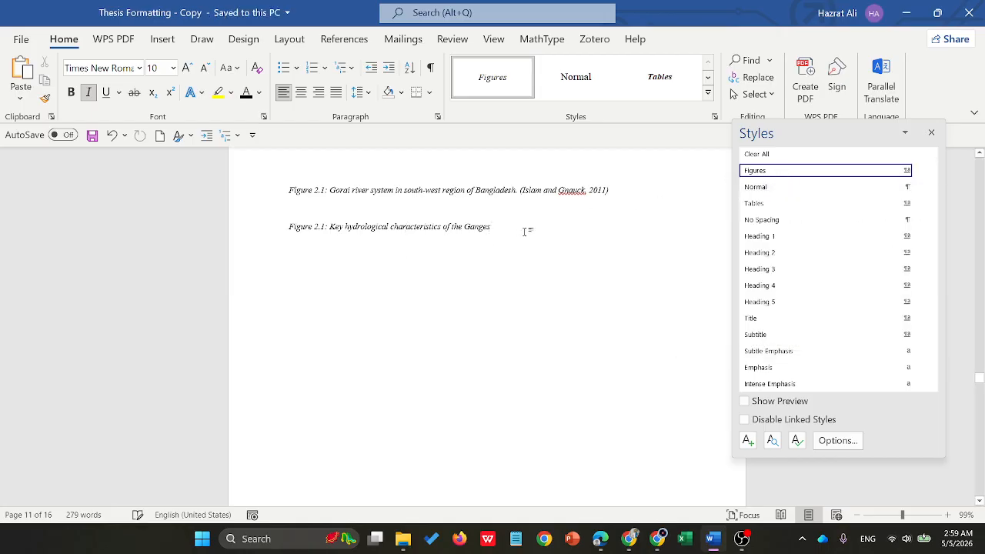
click(744, 493)
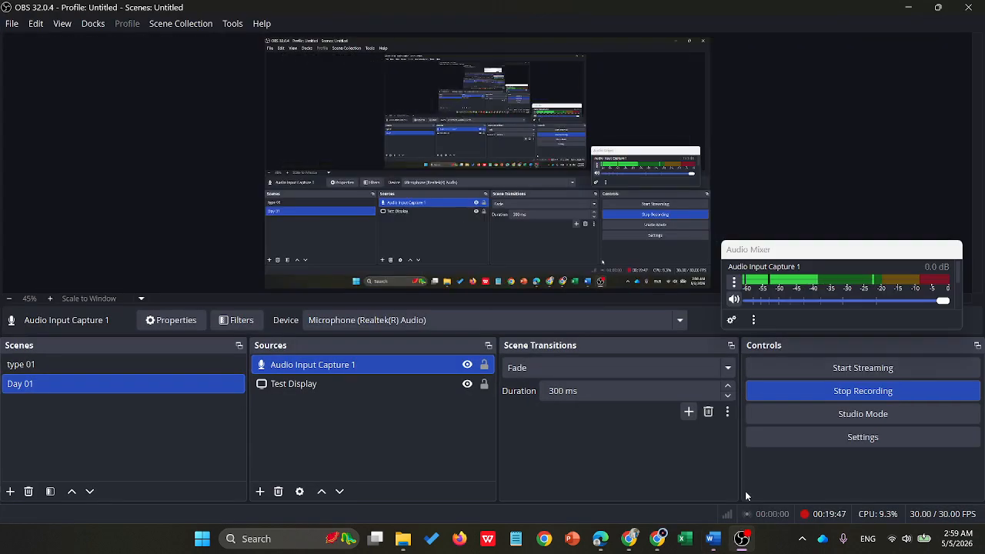